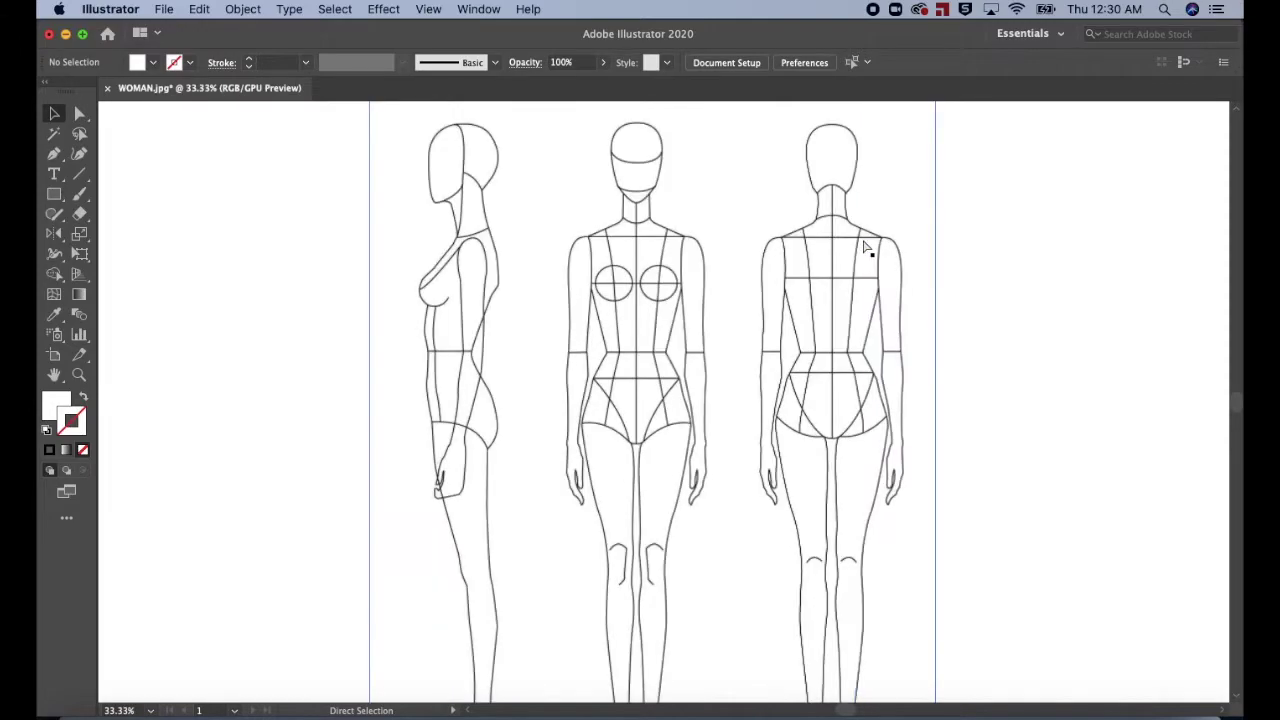
Choose the Essentials workspace with the front and back figures in view.
key("super+equal")
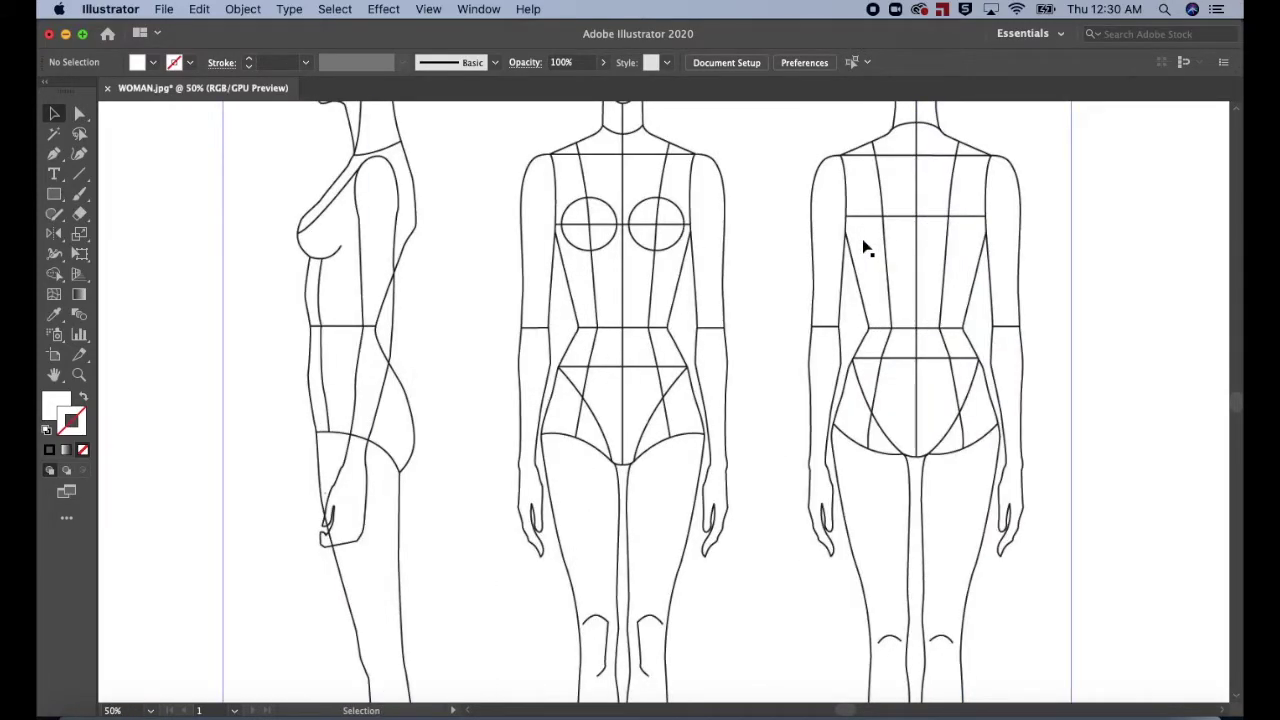
left_click_drag(800, 266, 579, 321)
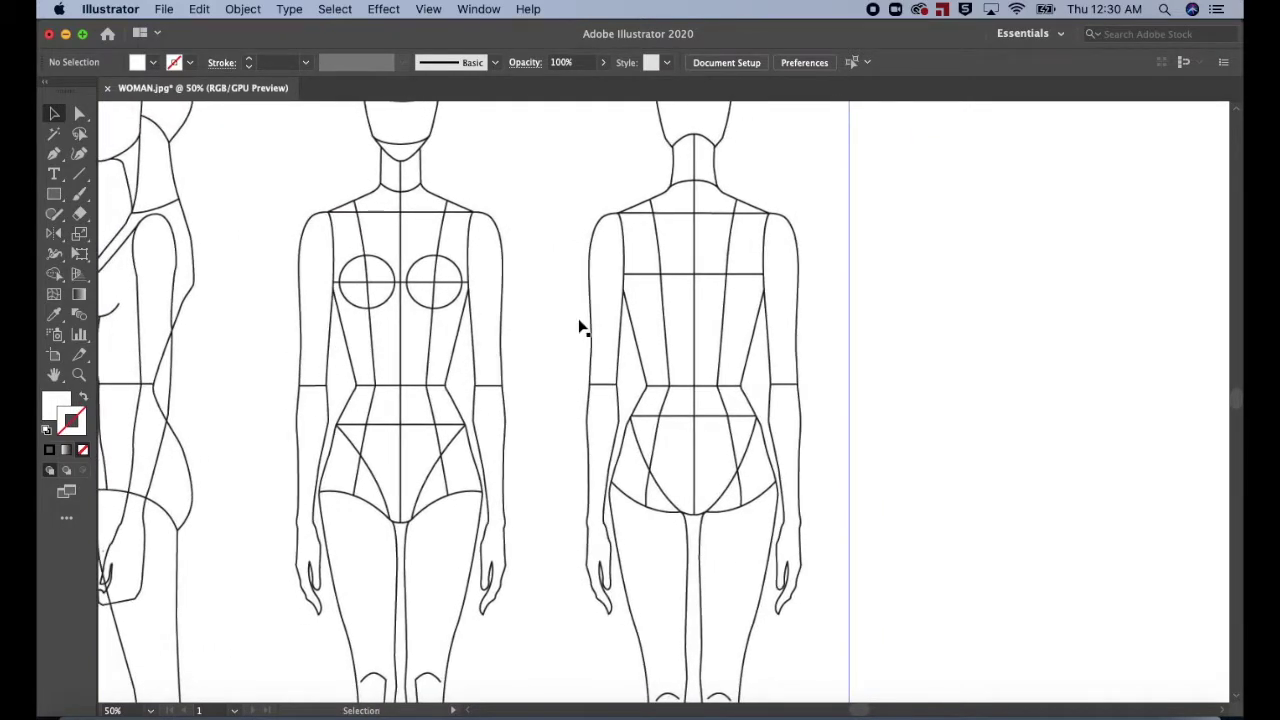
left_click(1058, 36)
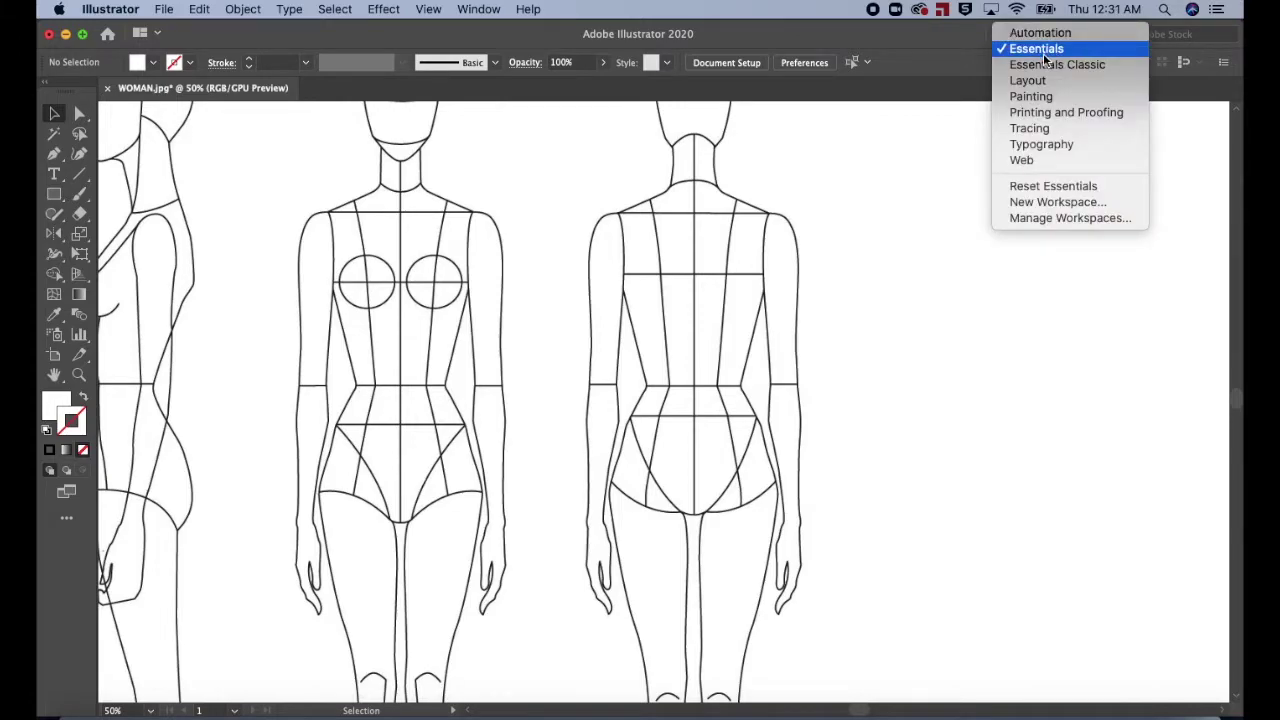
left_click(1044, 57)
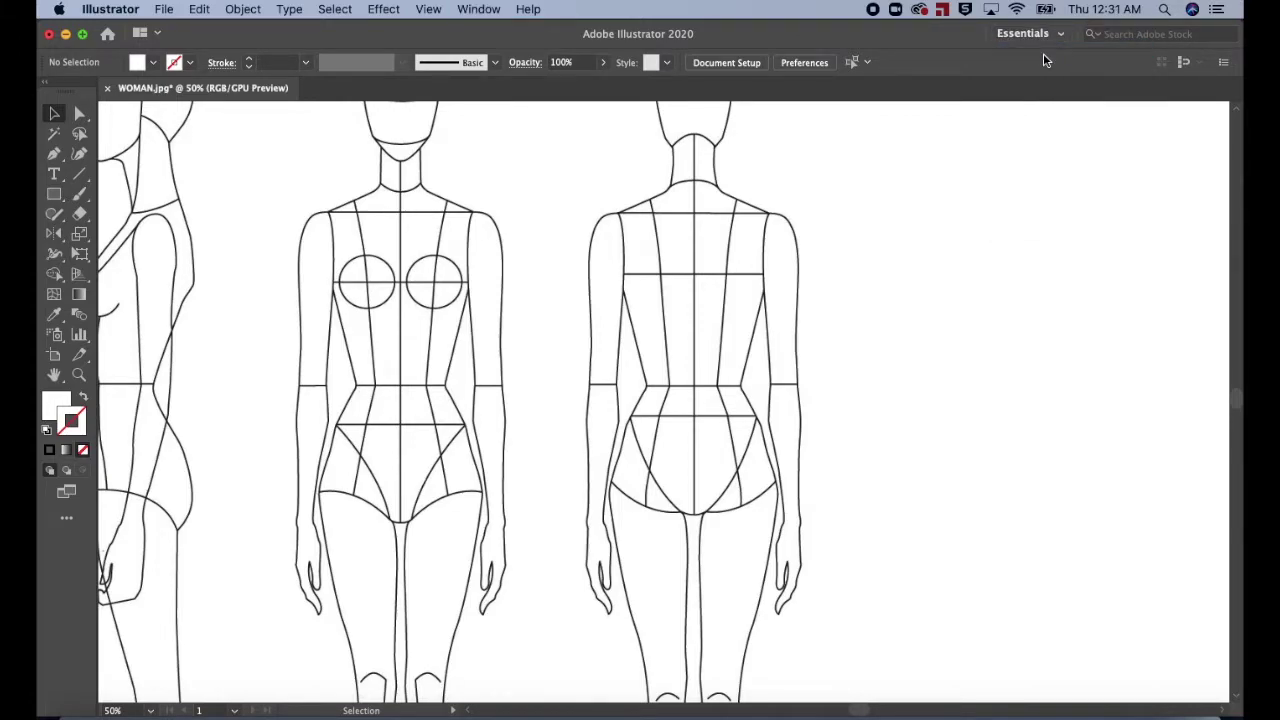
Display the Layers, Properties and Swatches panels in the workspace.
left_click(476, 10)
left_click(516, 480)
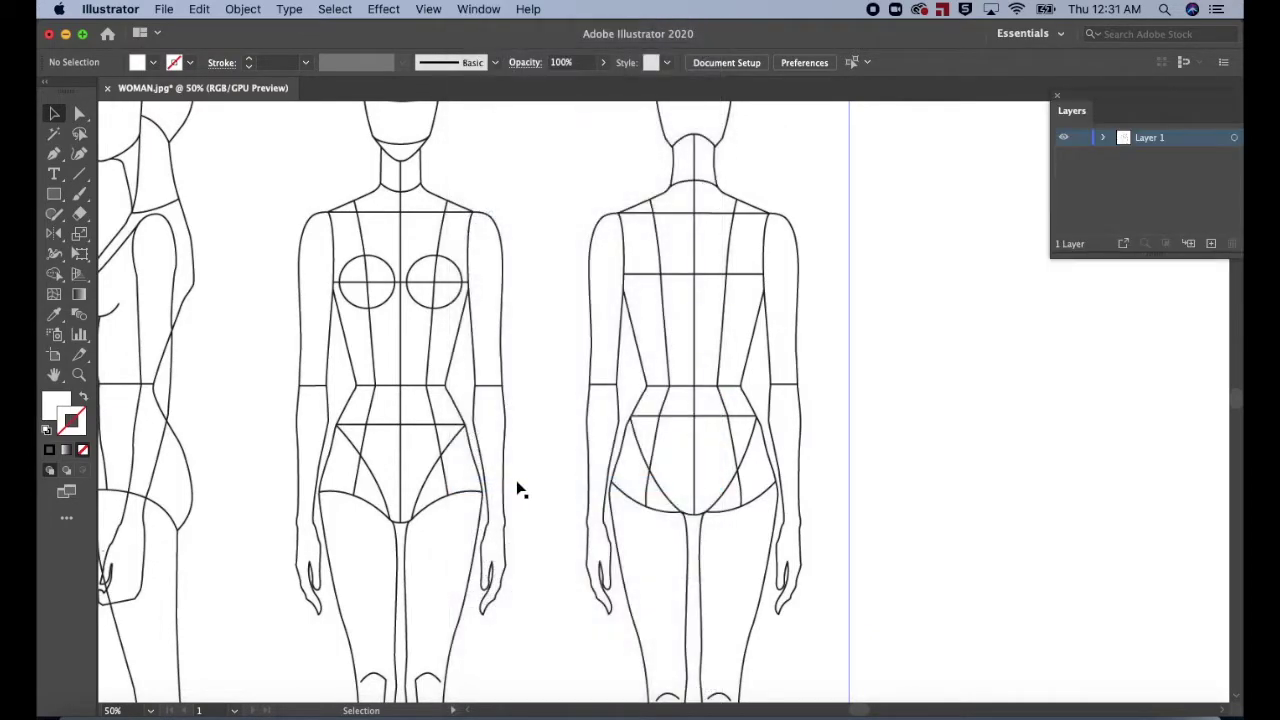
left_click(492, 10)
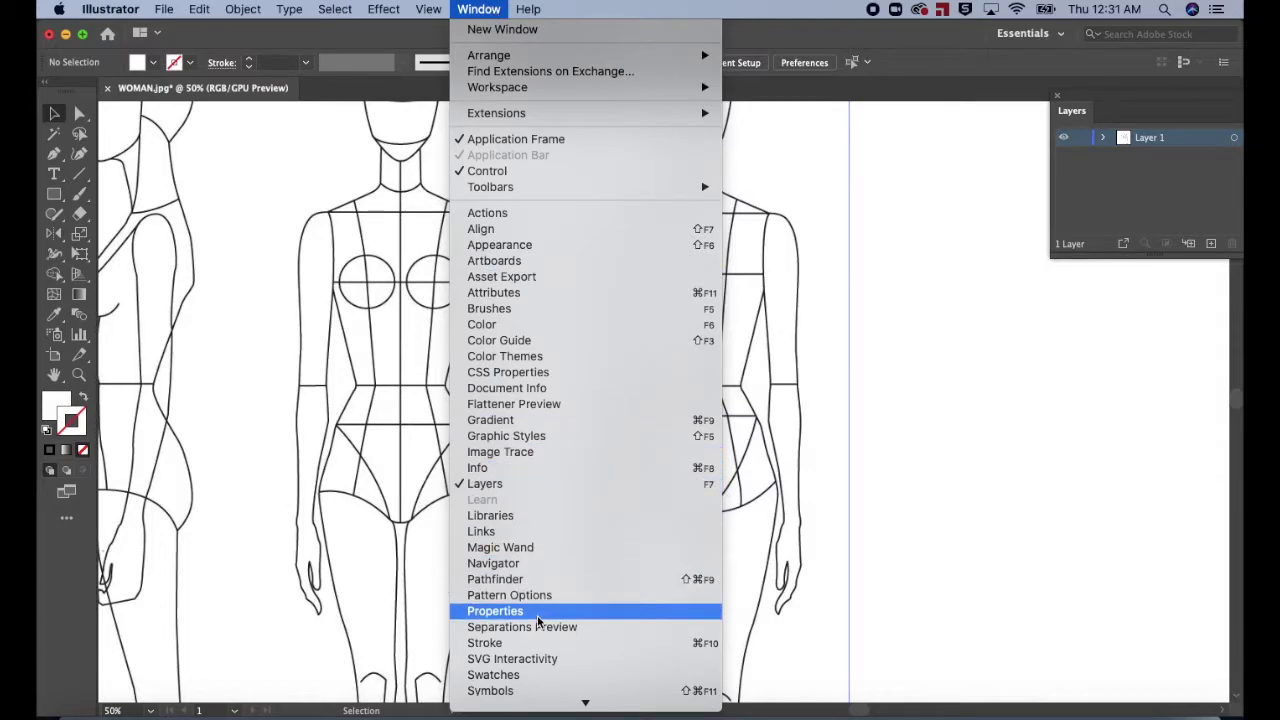
left_click(495, 611)
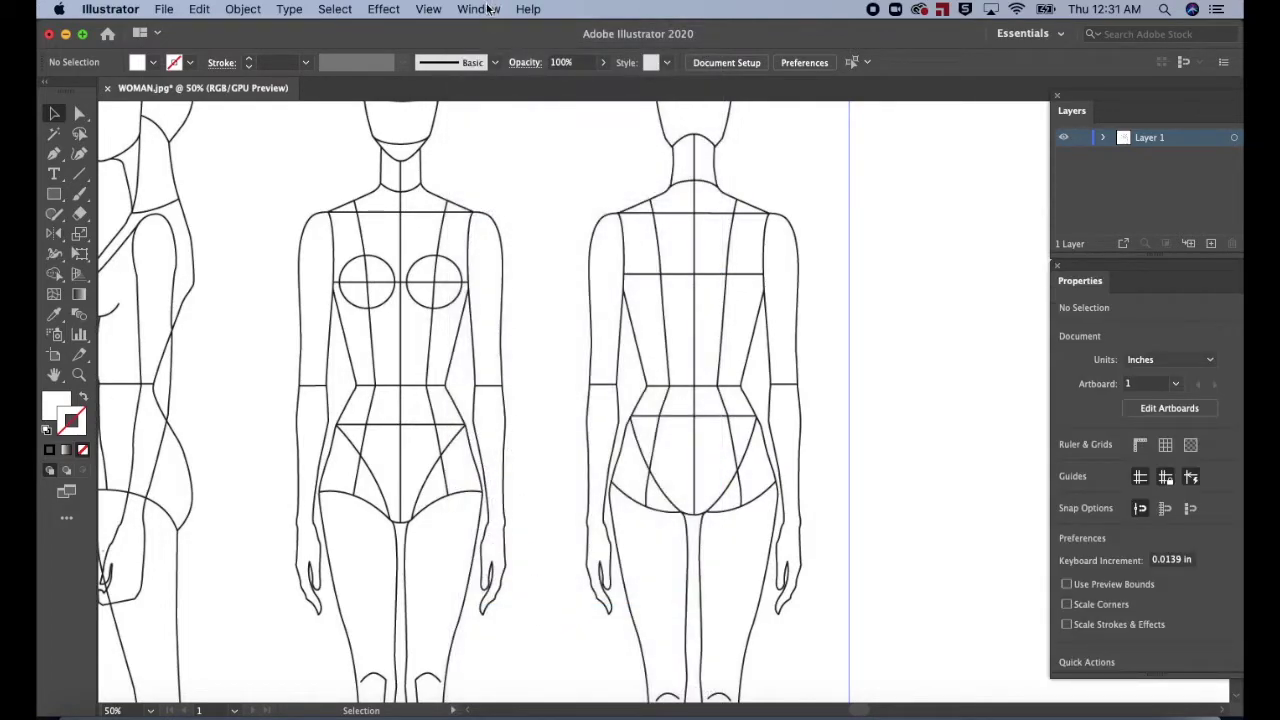
left_click(488, 10)
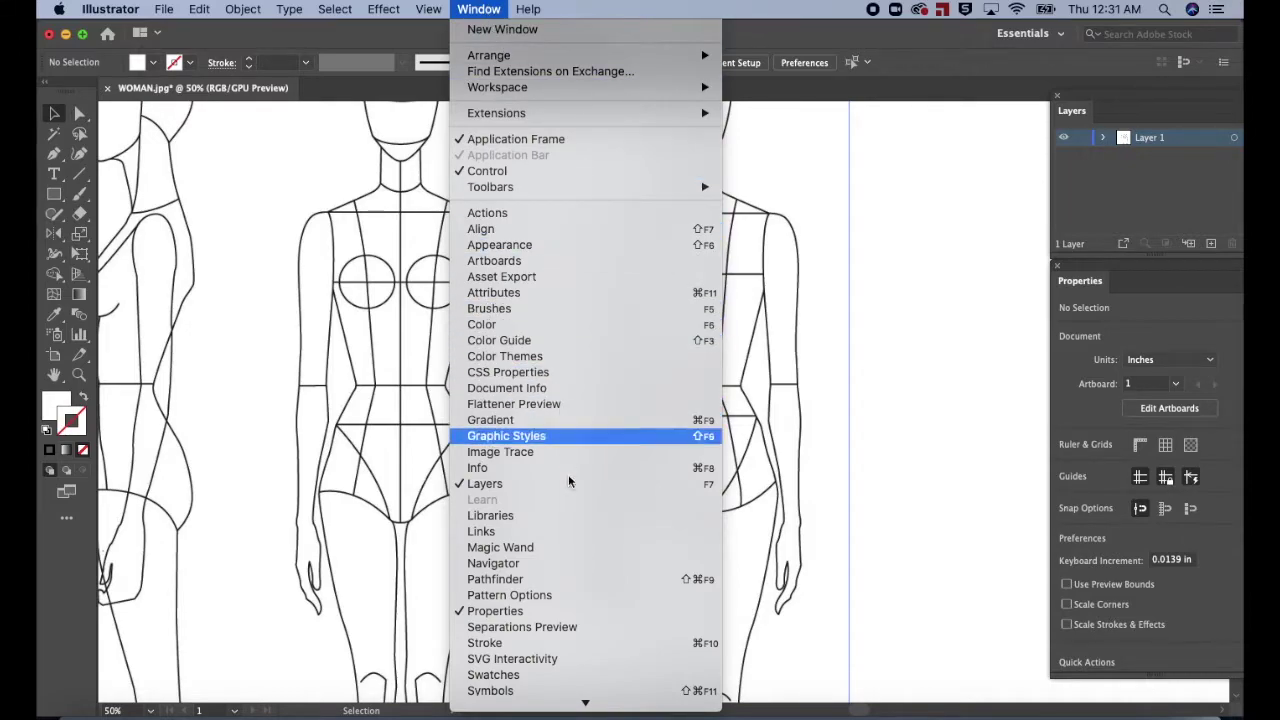
left_click(584, 676)
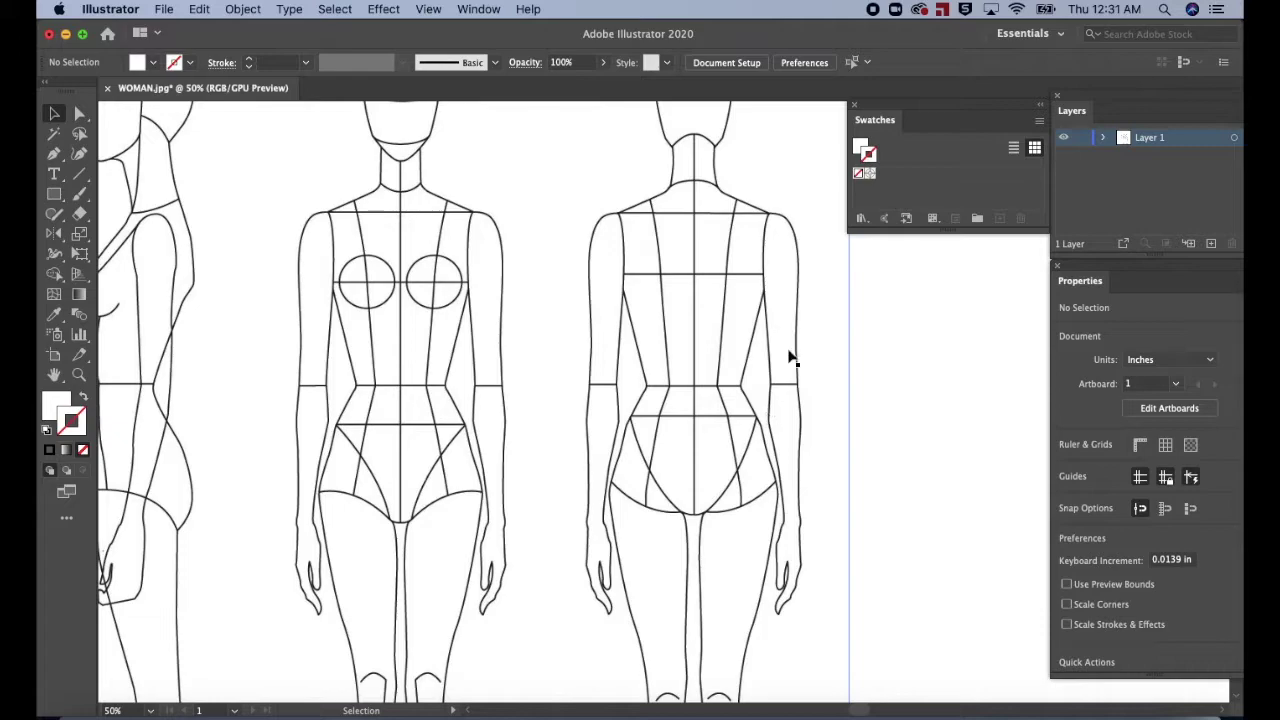
Load the Fades gradient library, add its Fade to Black 2 gradient to the document swatches, and close the library.
left_click(857, 219)
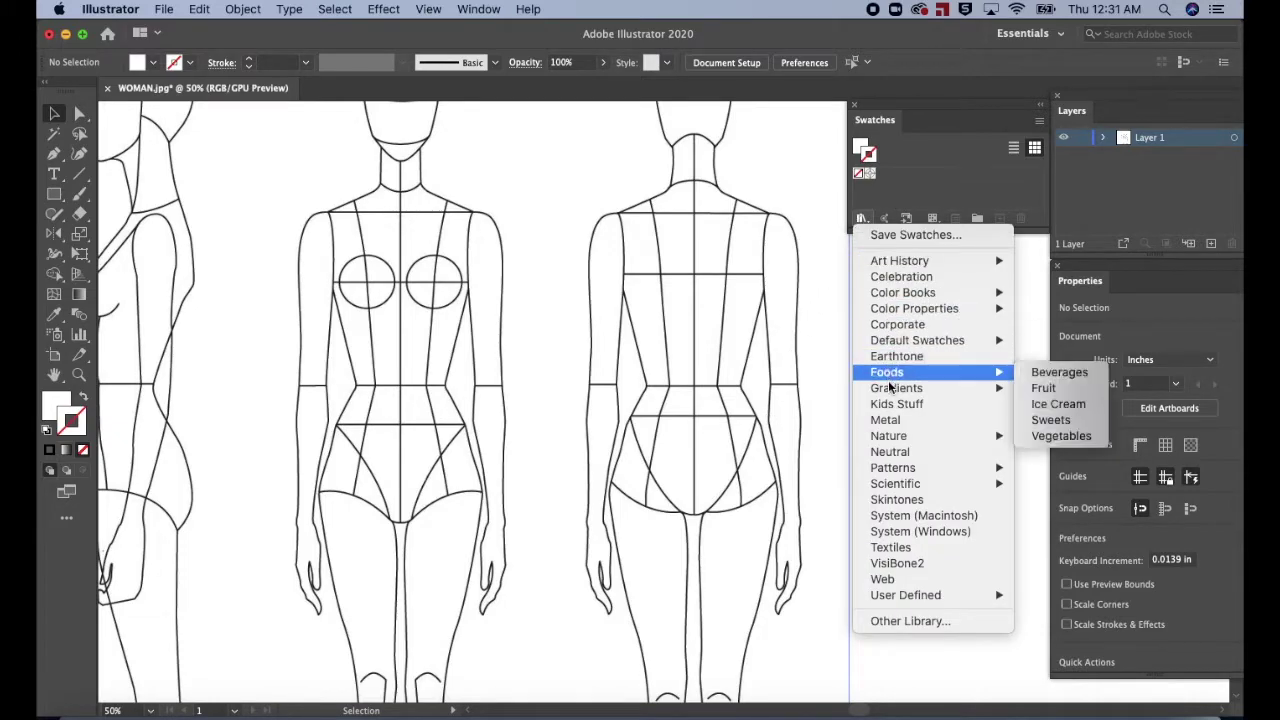
mouse_move(891, 392)
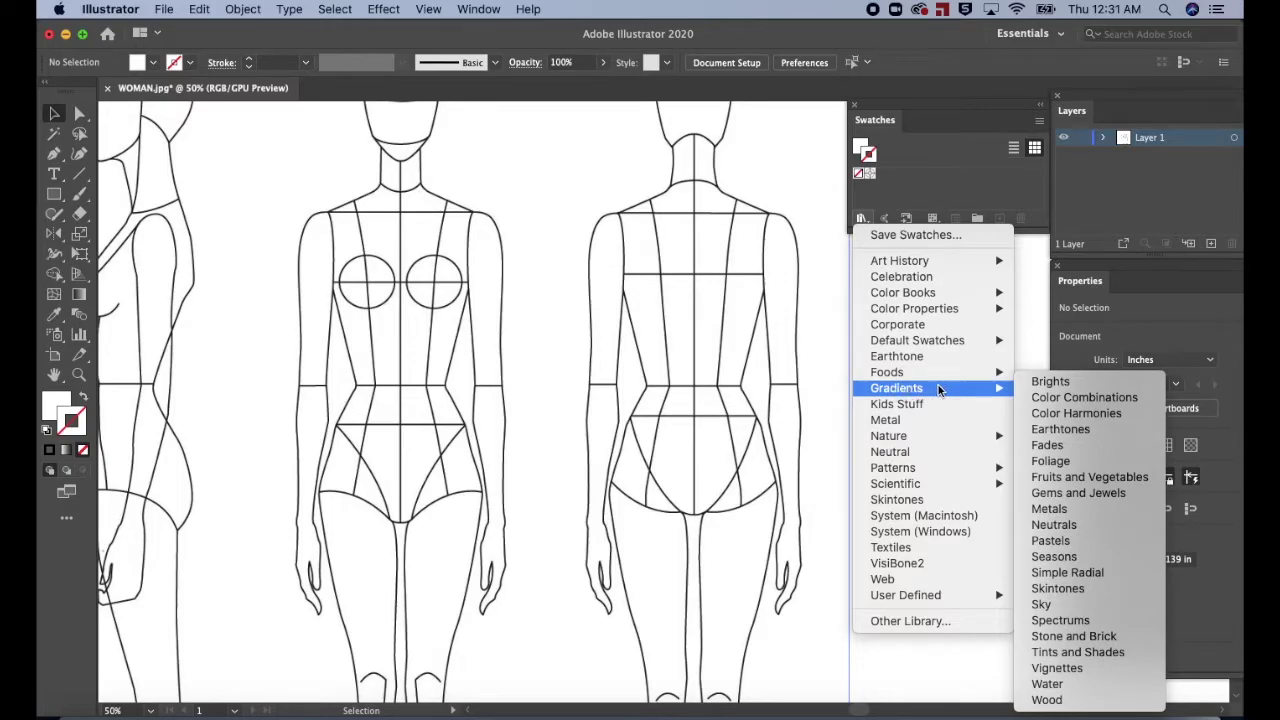
left_click(1048, 449)
left_click_drag(886, 343, 914, 251)
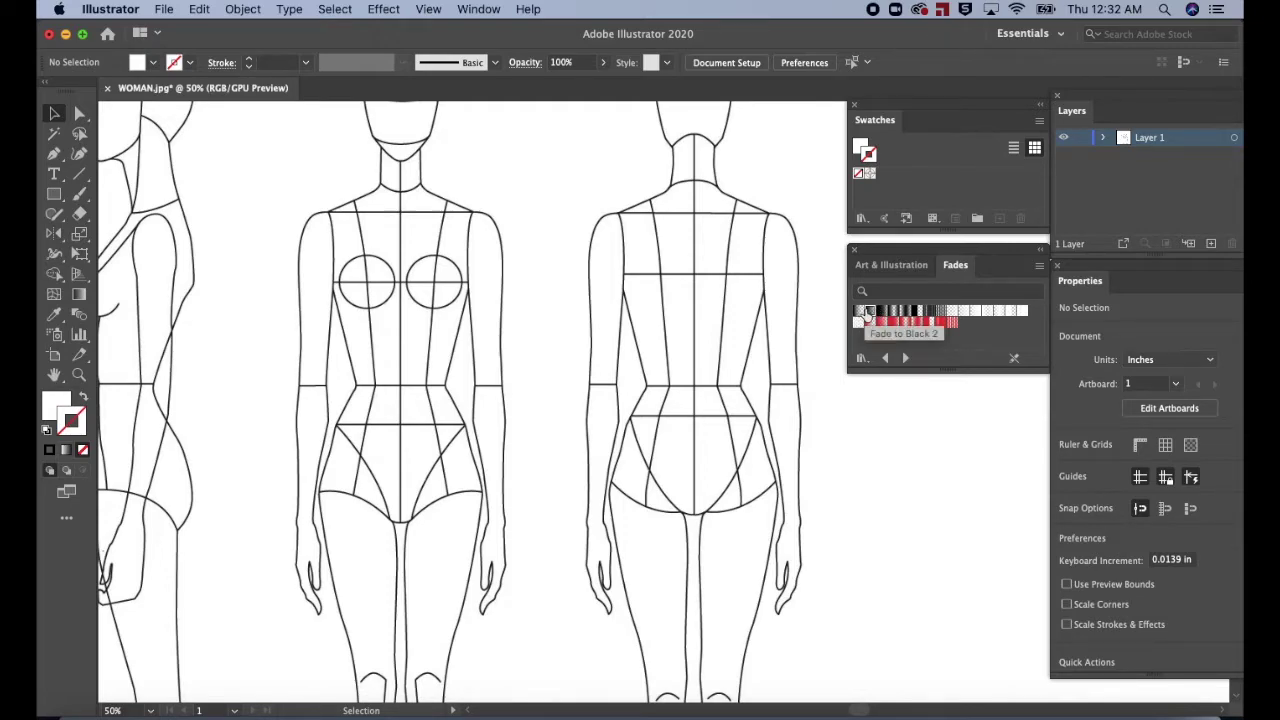
left_click_drag(866, 313, 884, 177)
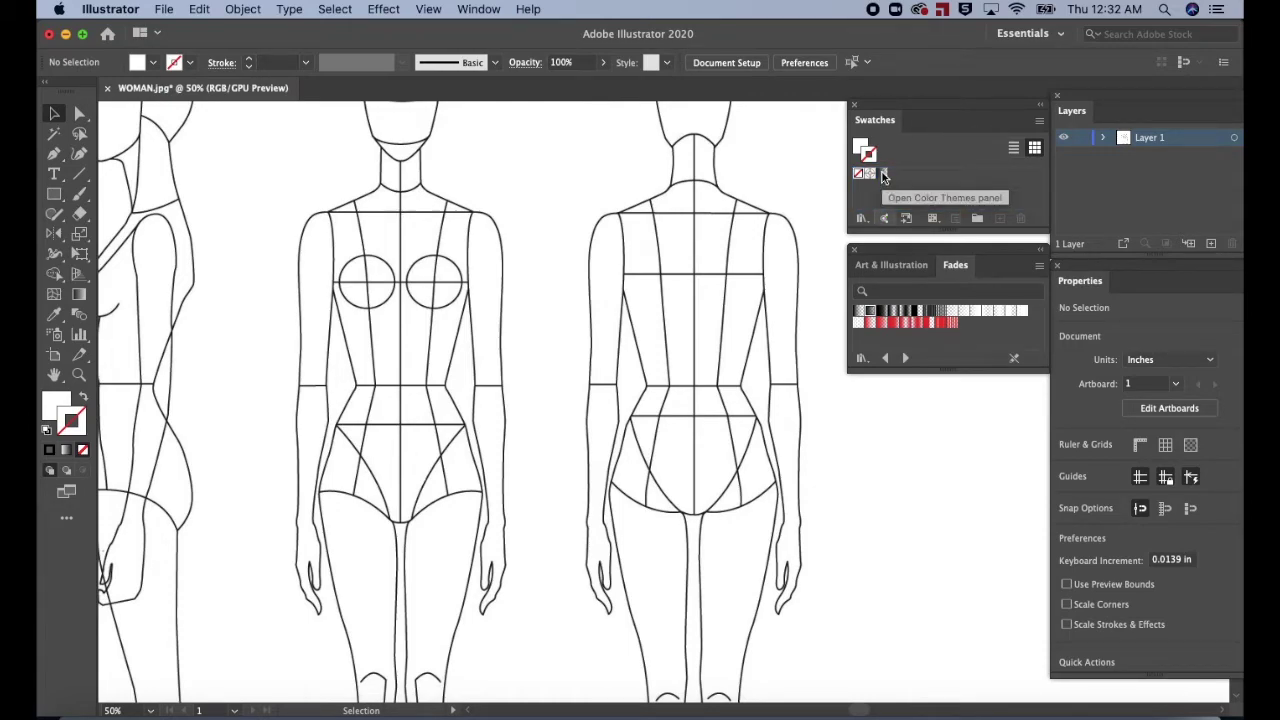
left_click(854, 251)
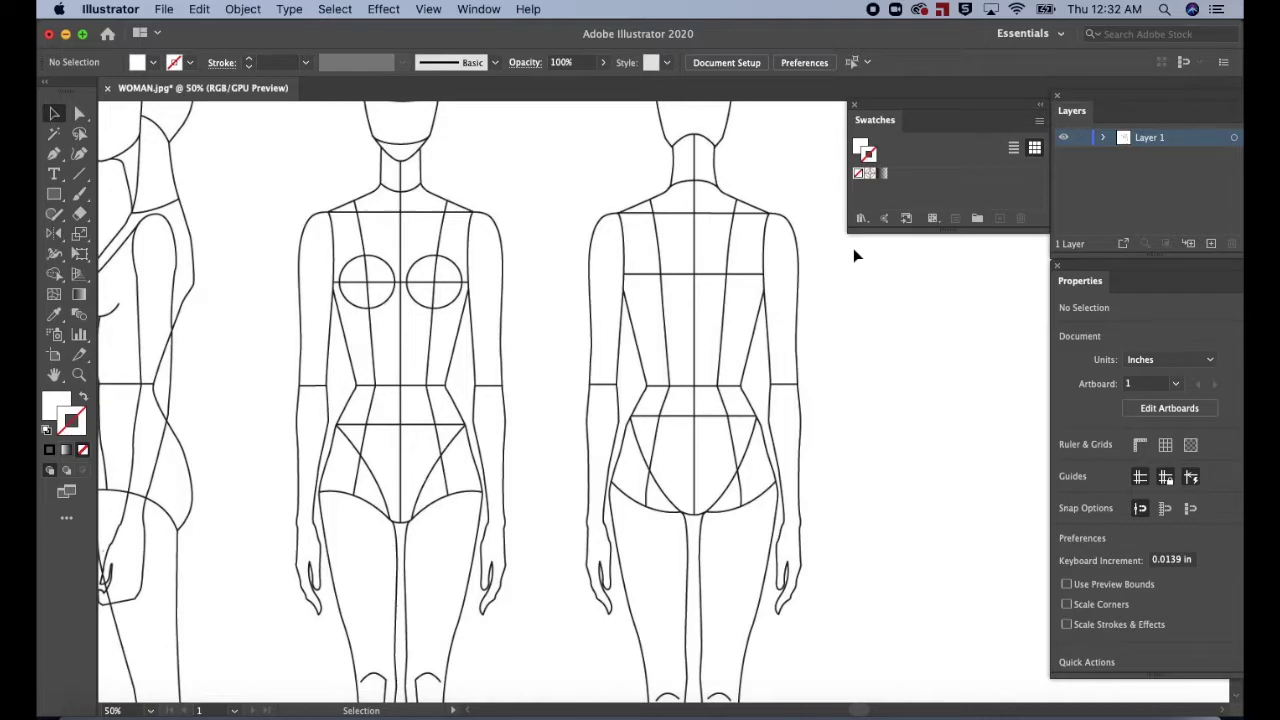
Load the Art & Illustration default swatch library and place it directly below the document swatches.
left_click(860, 219)
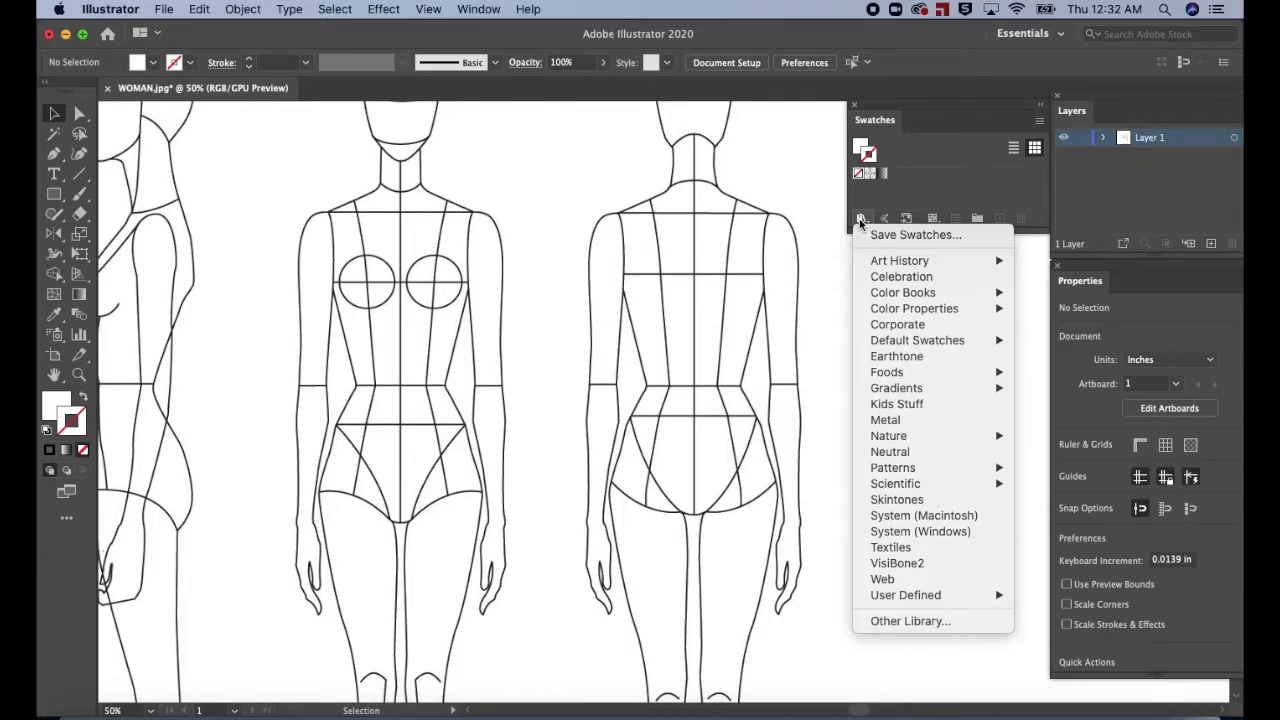
mouse_move(899, 342)
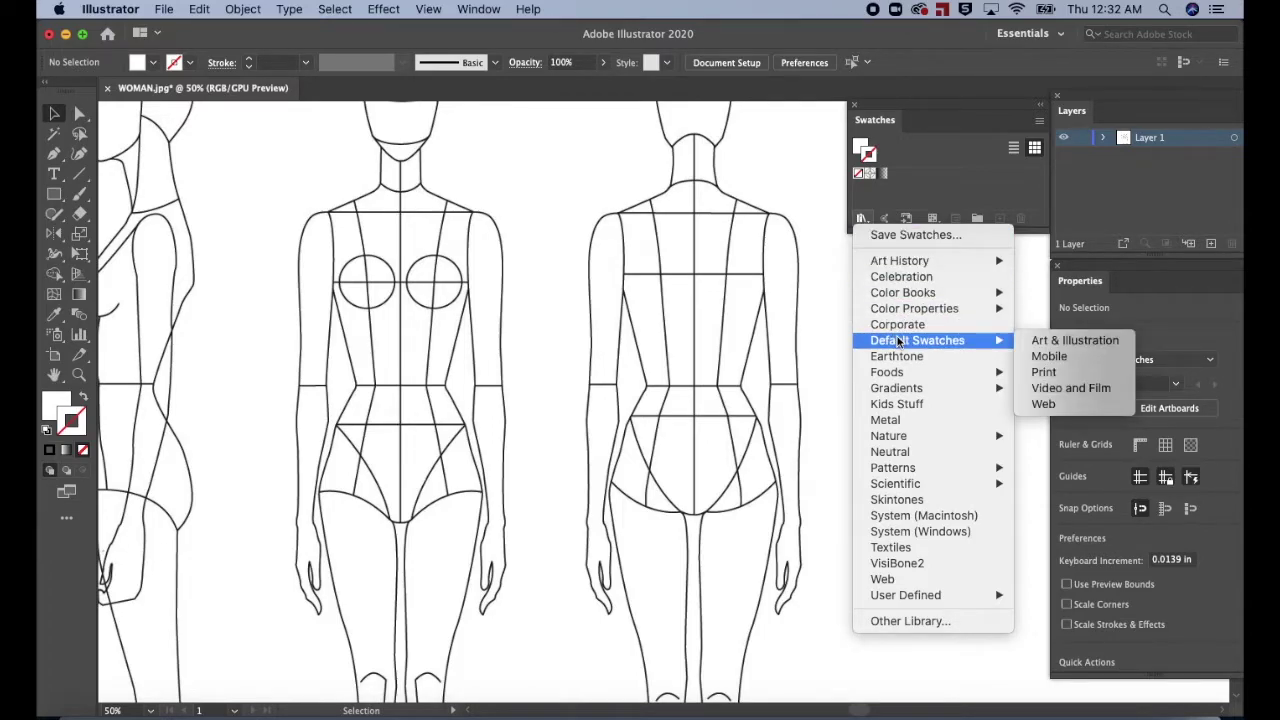
left_click(1022, 342)
left_click_drag(987, 270, 975, 238)
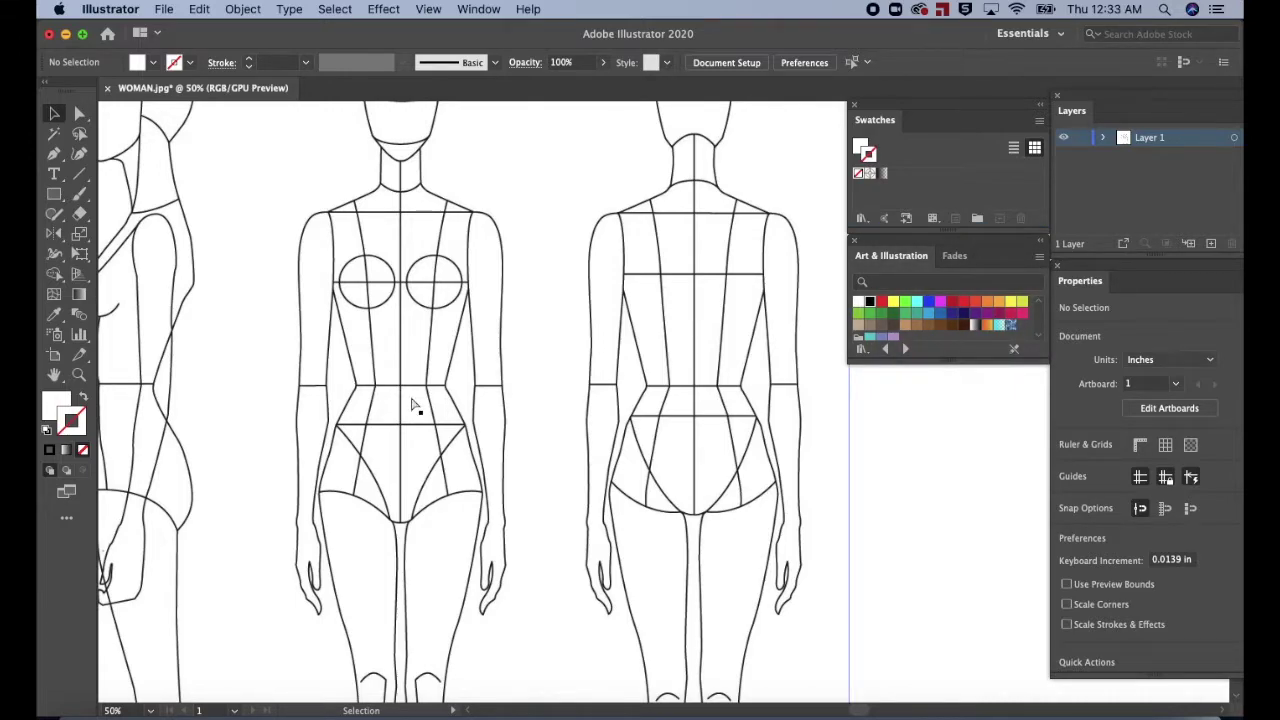
Lower the opacity of the croquis template image to 35%.
key("super+equal")
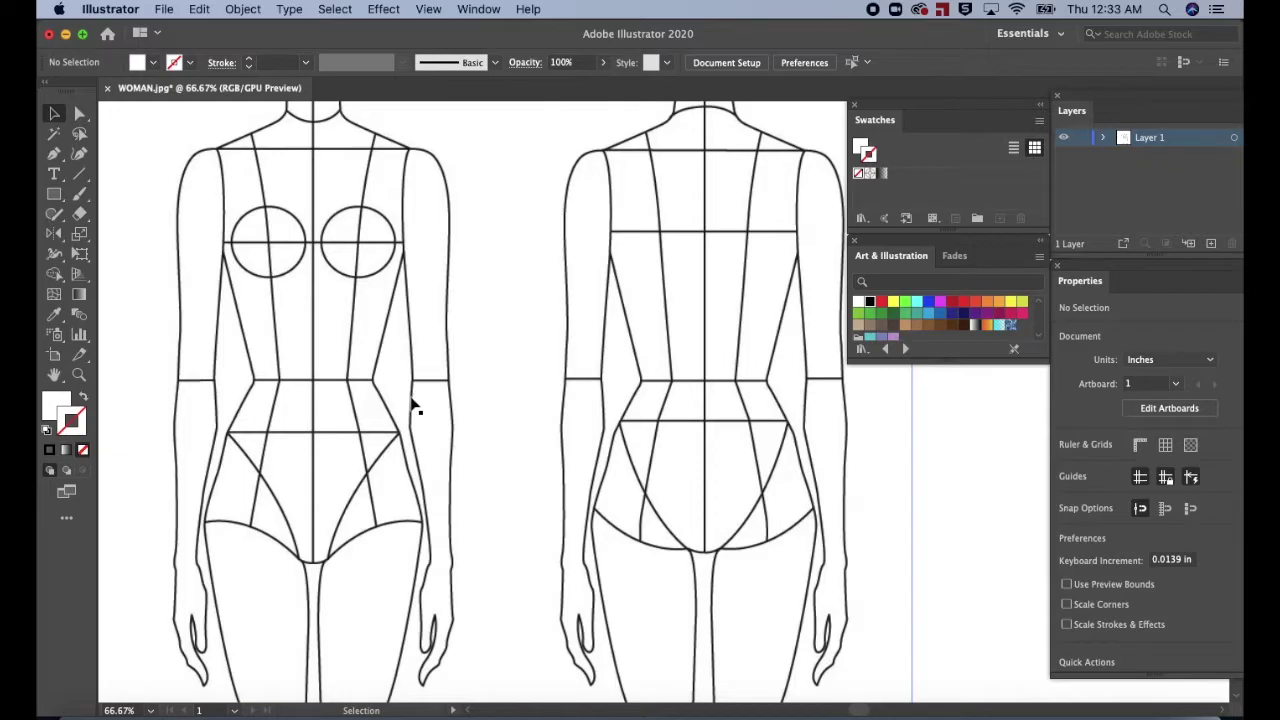
left_click_drag(363, 343, 460, 346)
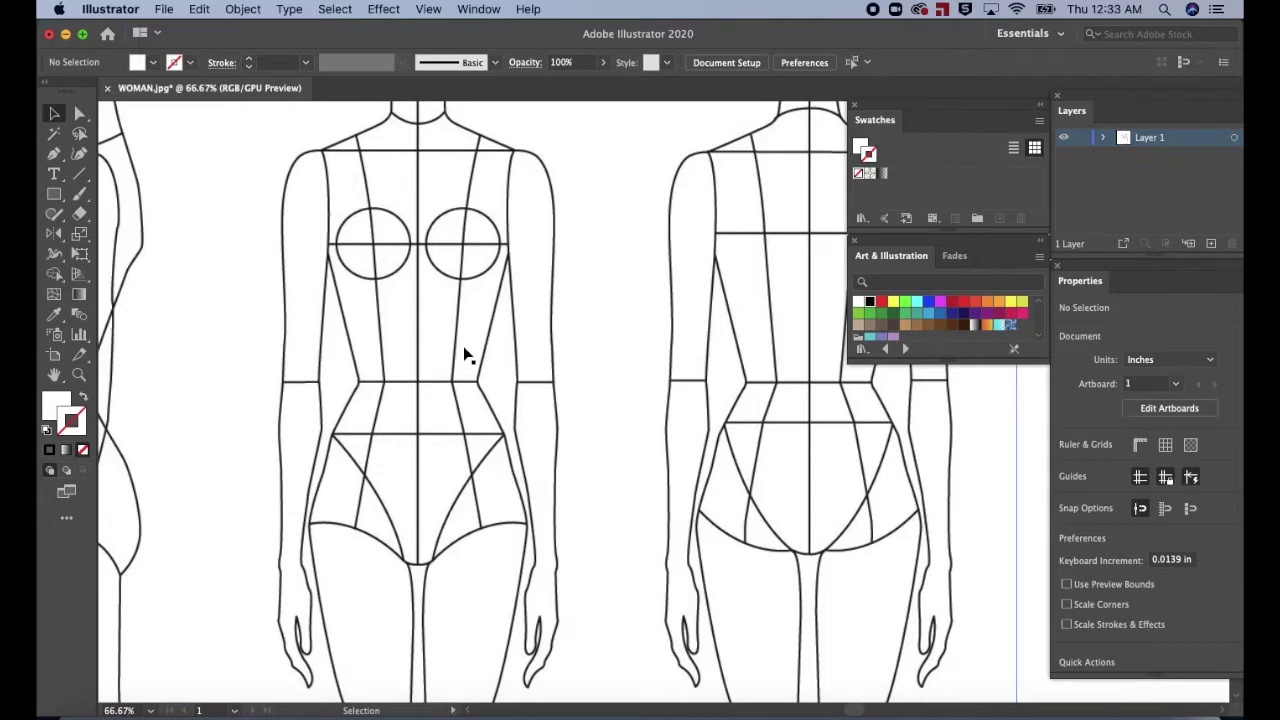
left_click(465, 355)
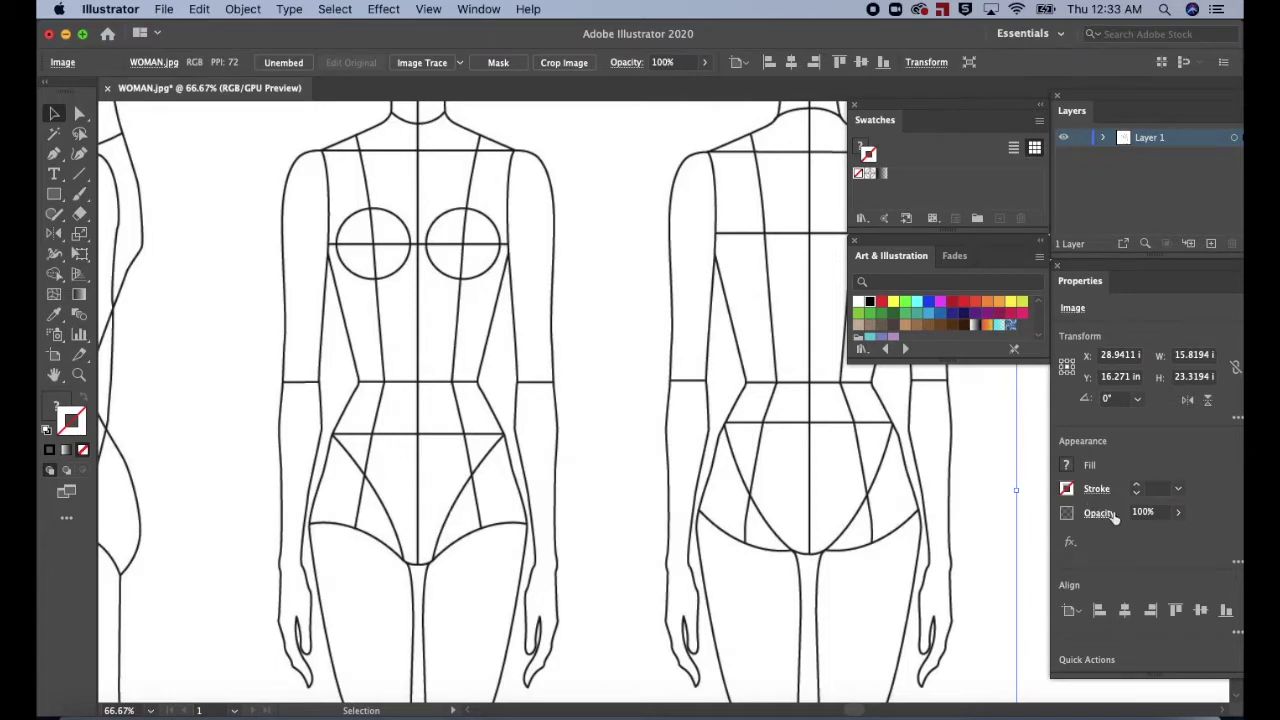
left_click(1178, 513)
left_click_drag(1176, 535, 1138, 543)
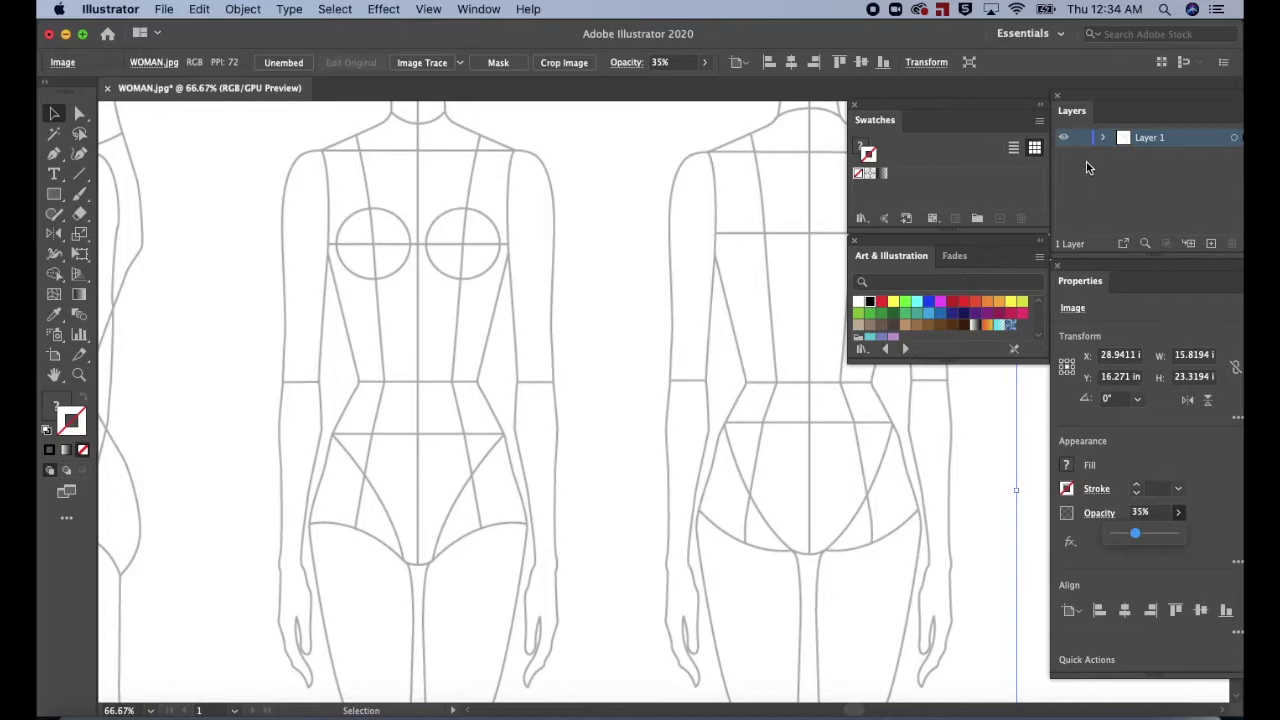
Lock the template image's layer and add a new layer above it for drawing.
left_click(1083, 137)
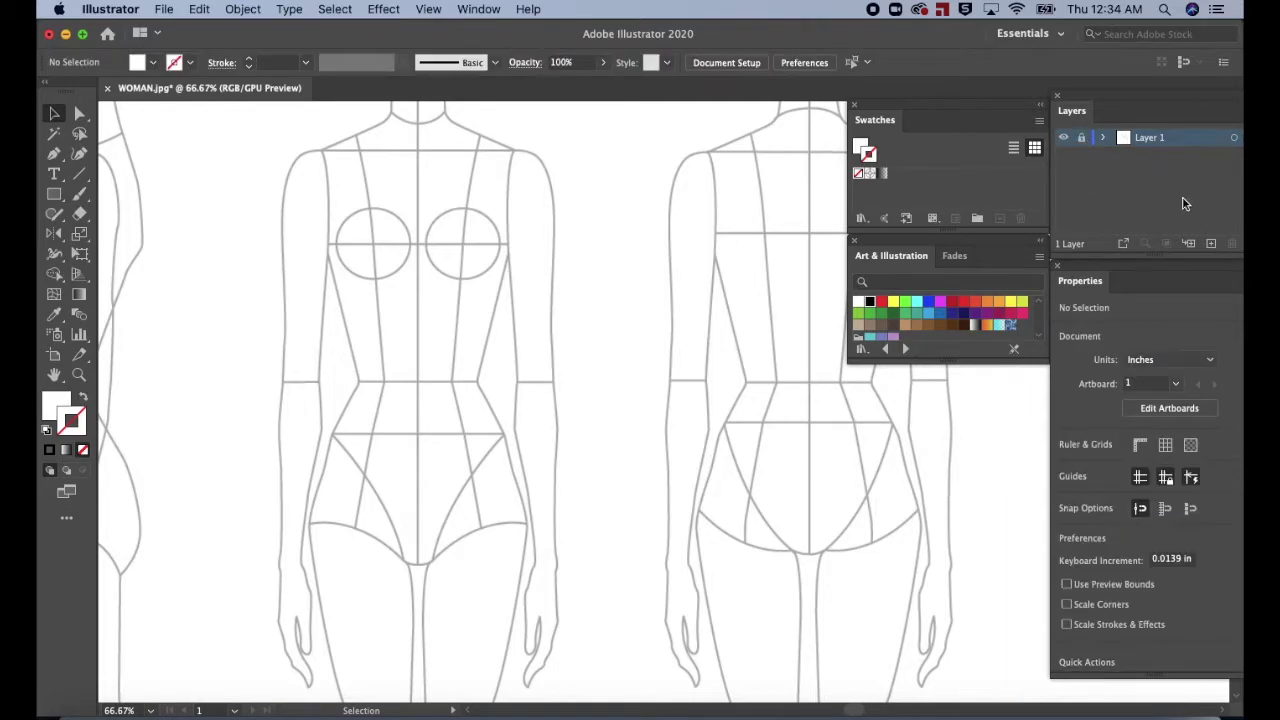
left_click(1211, 242)
Show the rulers and place a vertical guide along the front figure's centre line.
scroll(566, 372, "left", 3)
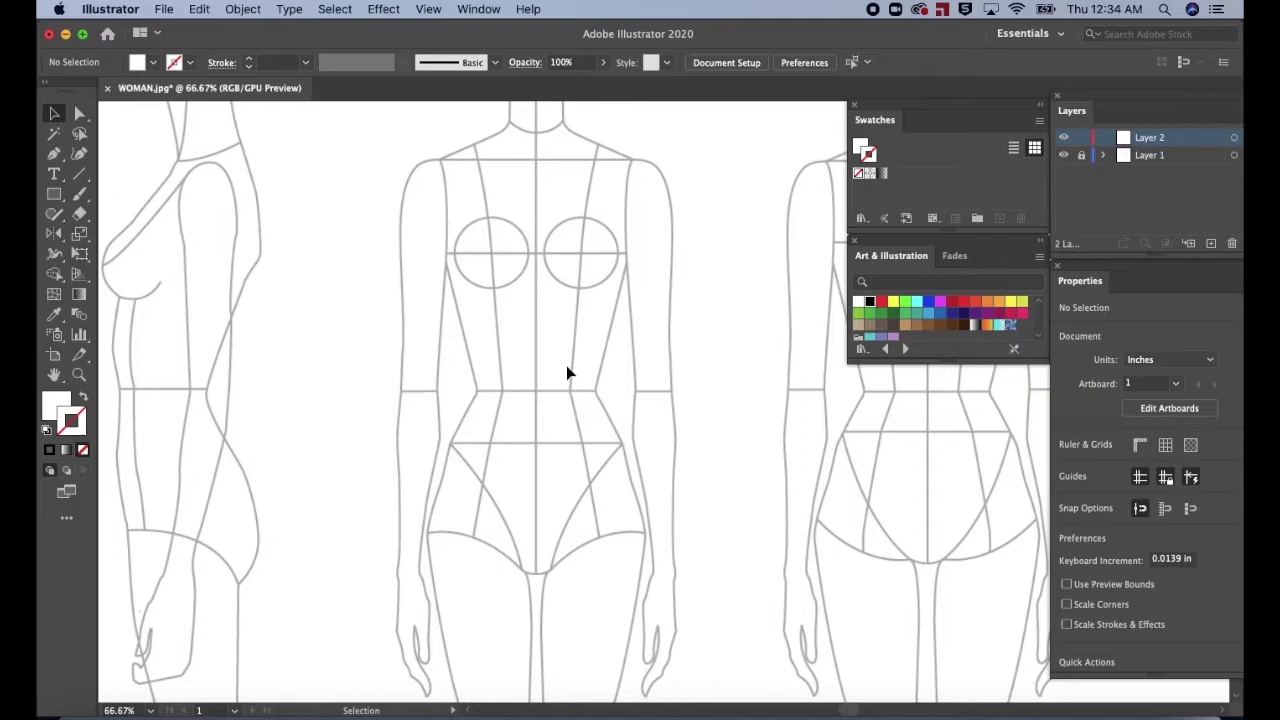
key("super+r")
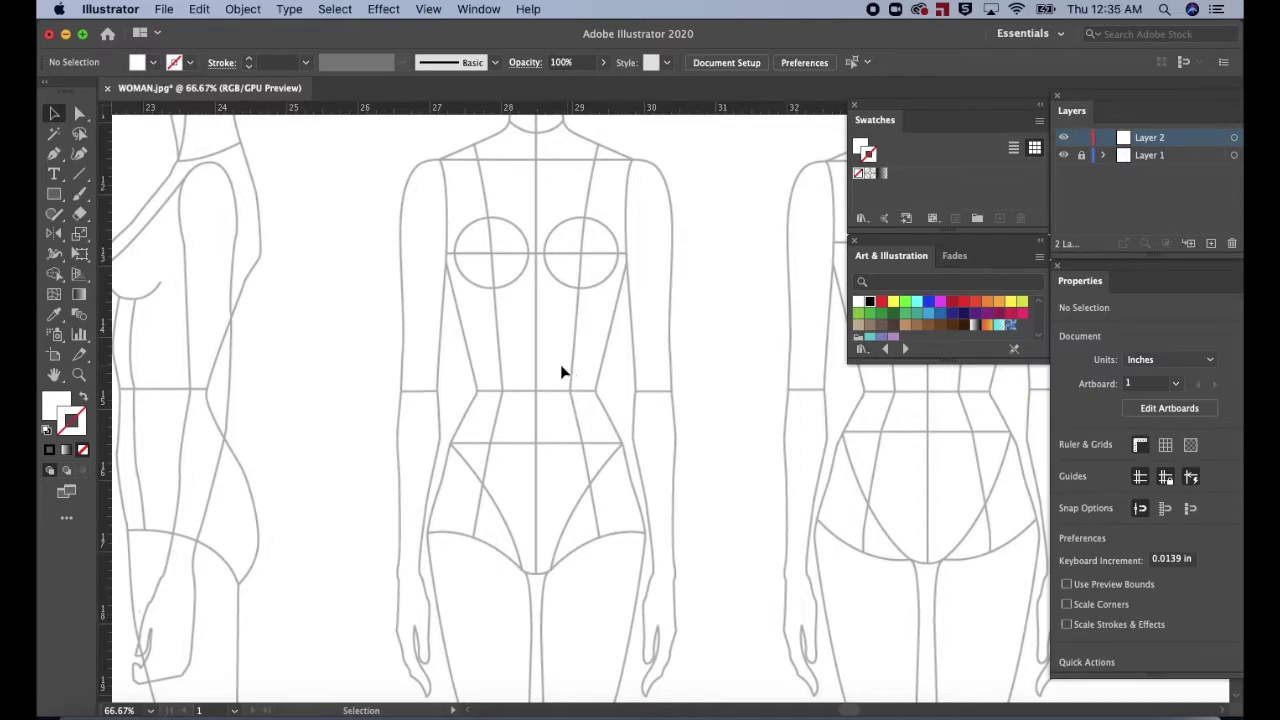
left_click_drag(110, 383, 538, 399)
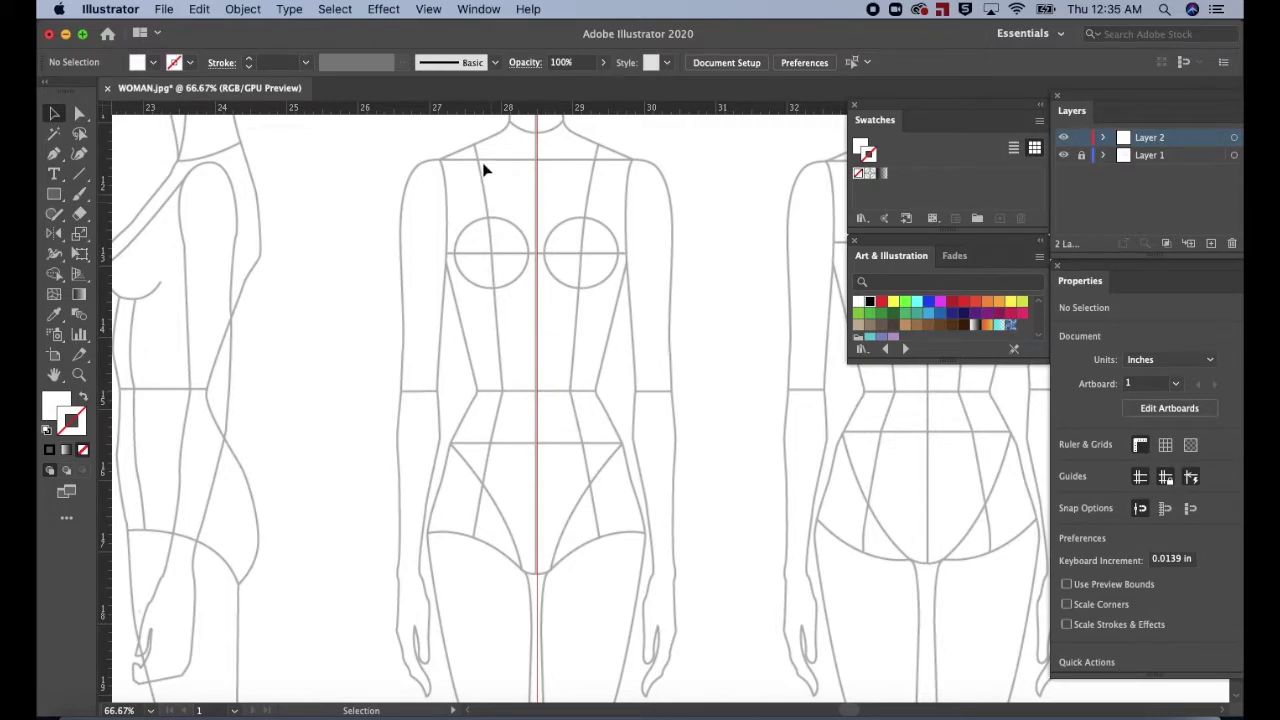
Unlock the guides and adjust the vertical guide onto the front figure's centre line at about 28.5 in.
left_click(430, 10)
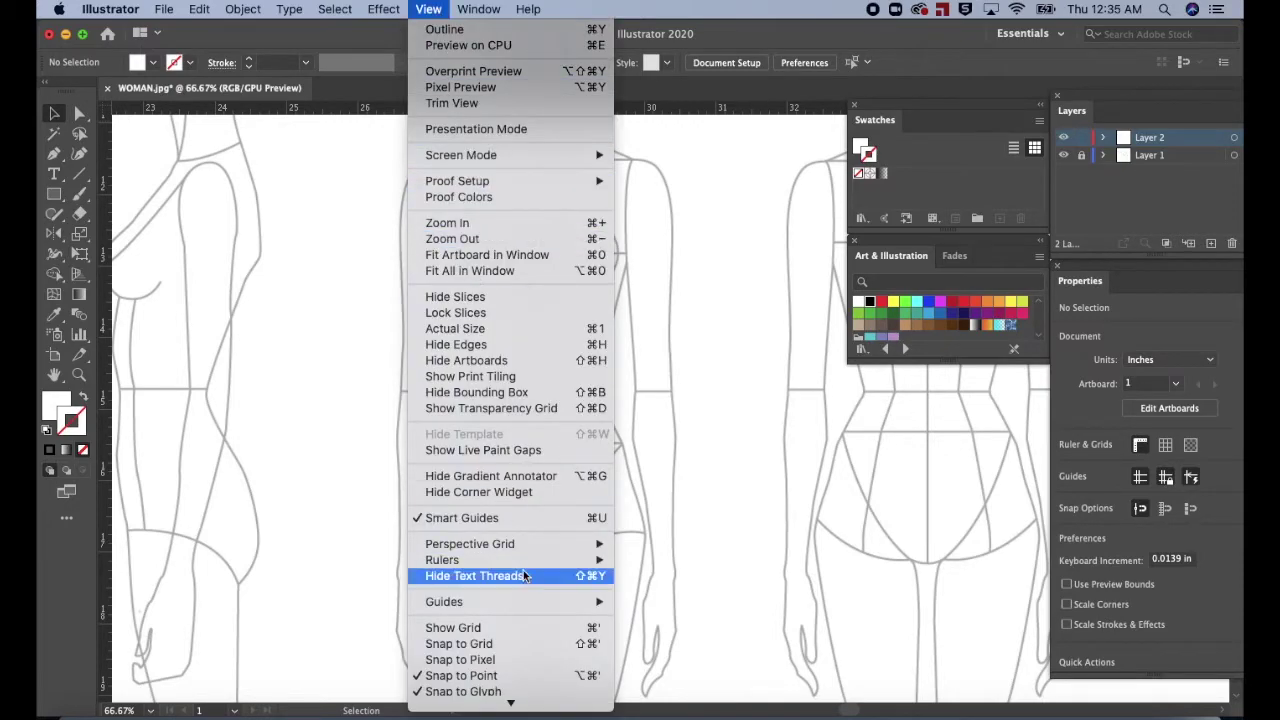
mouse_move(524, 601)
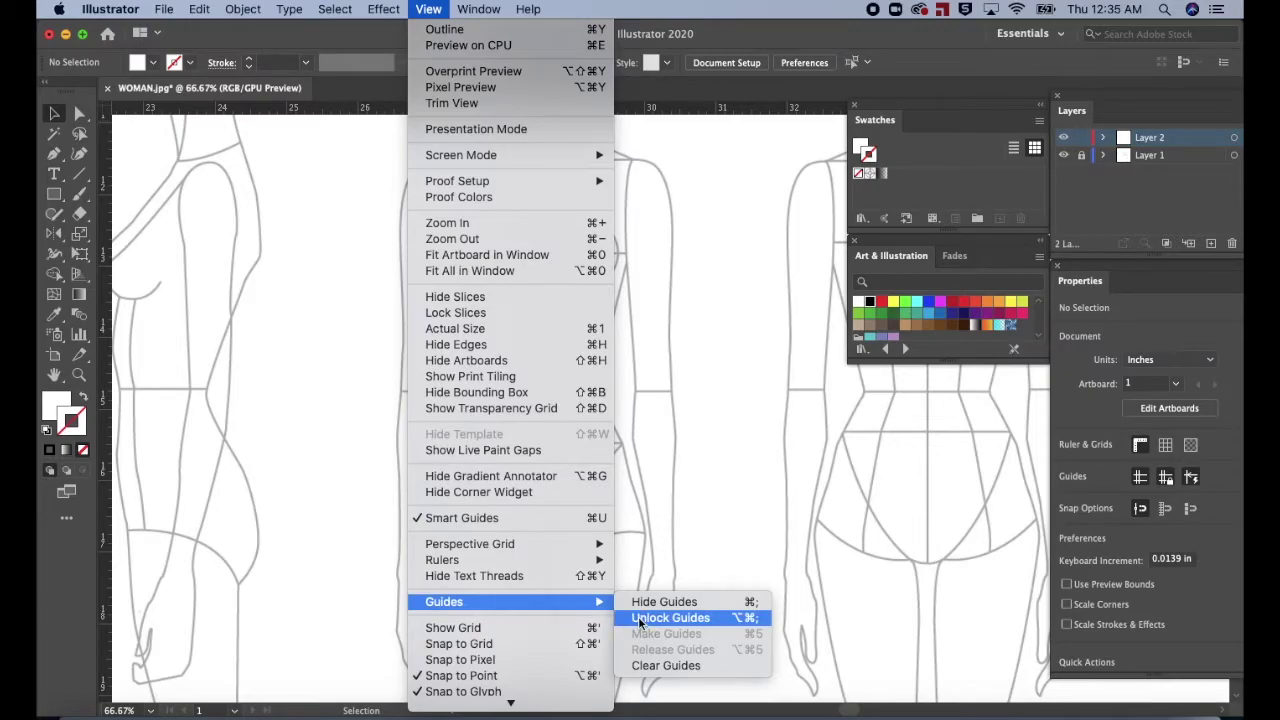
left_click(670, 618)
mouse_move(538, 420)
left_mouse_down()
mouse_move(562, 414)
mouse_move(497, 410)
mouse_move(557, 414)
mouse_move(540, 414)
left_mouse_up()
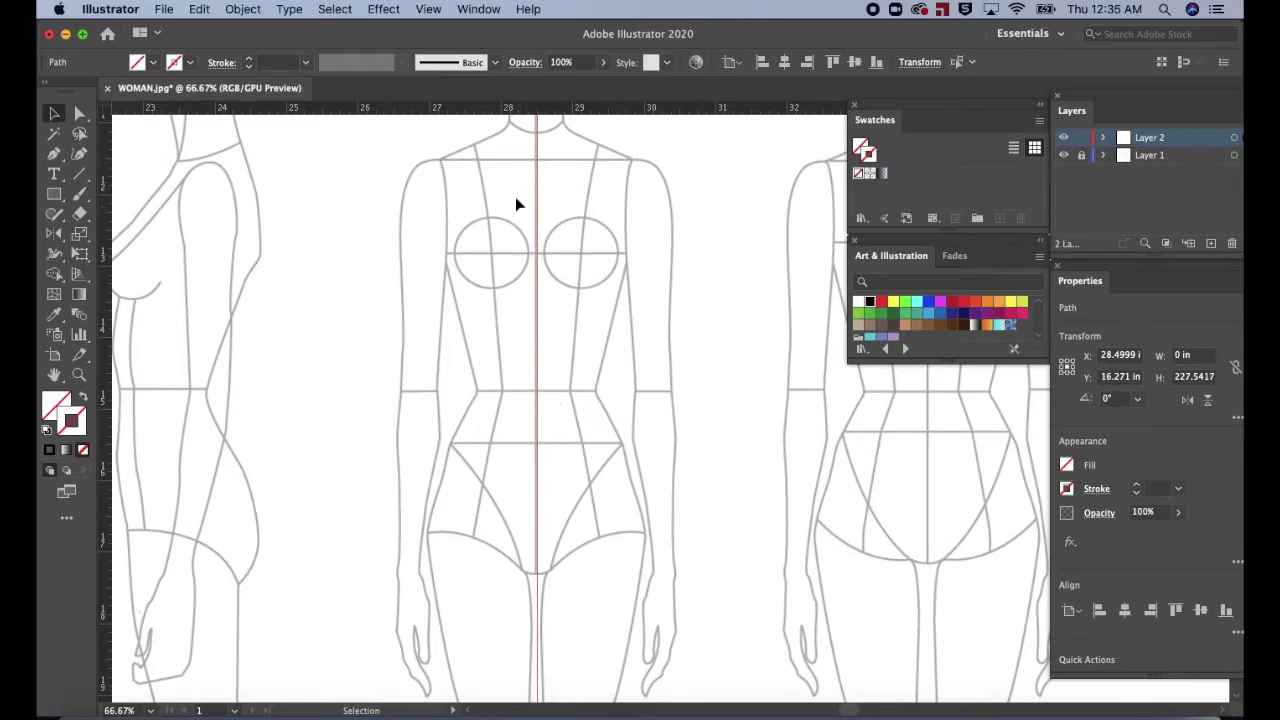
Lock the guides so the centre-line guide stays fixed, and leave nothing selected.
left_click(428, 10)
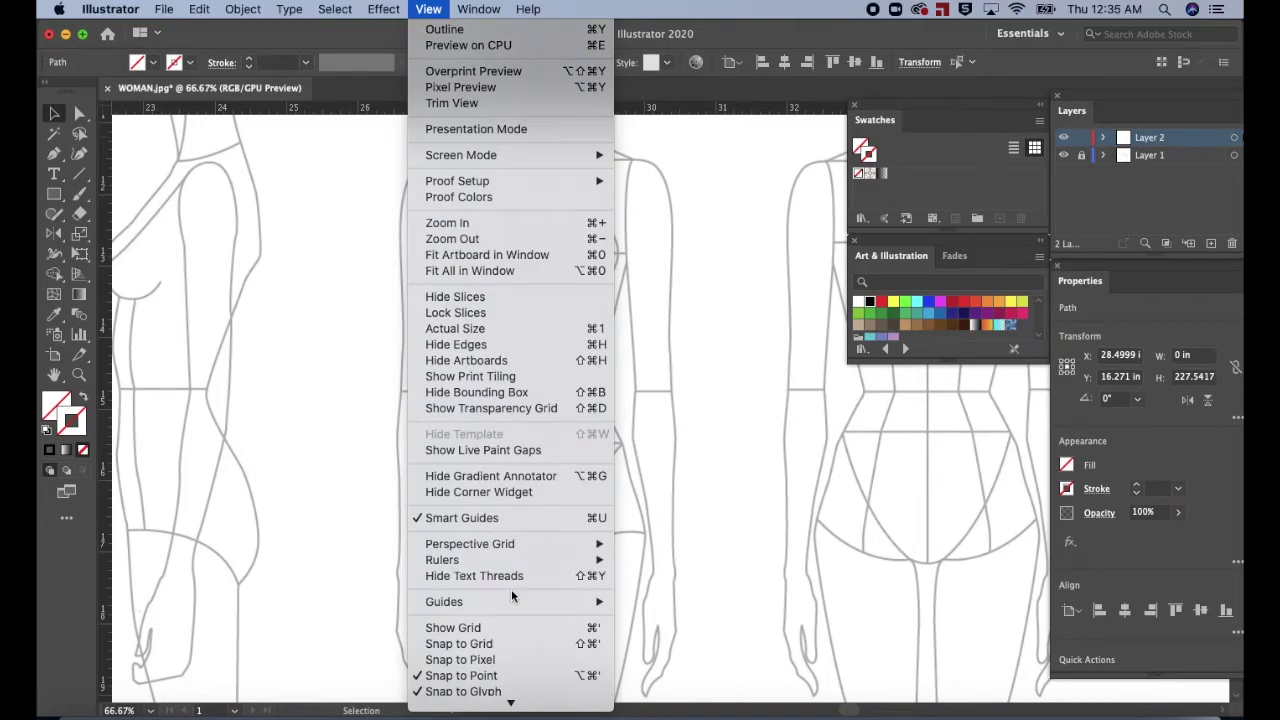
mouse_move(511, 606)
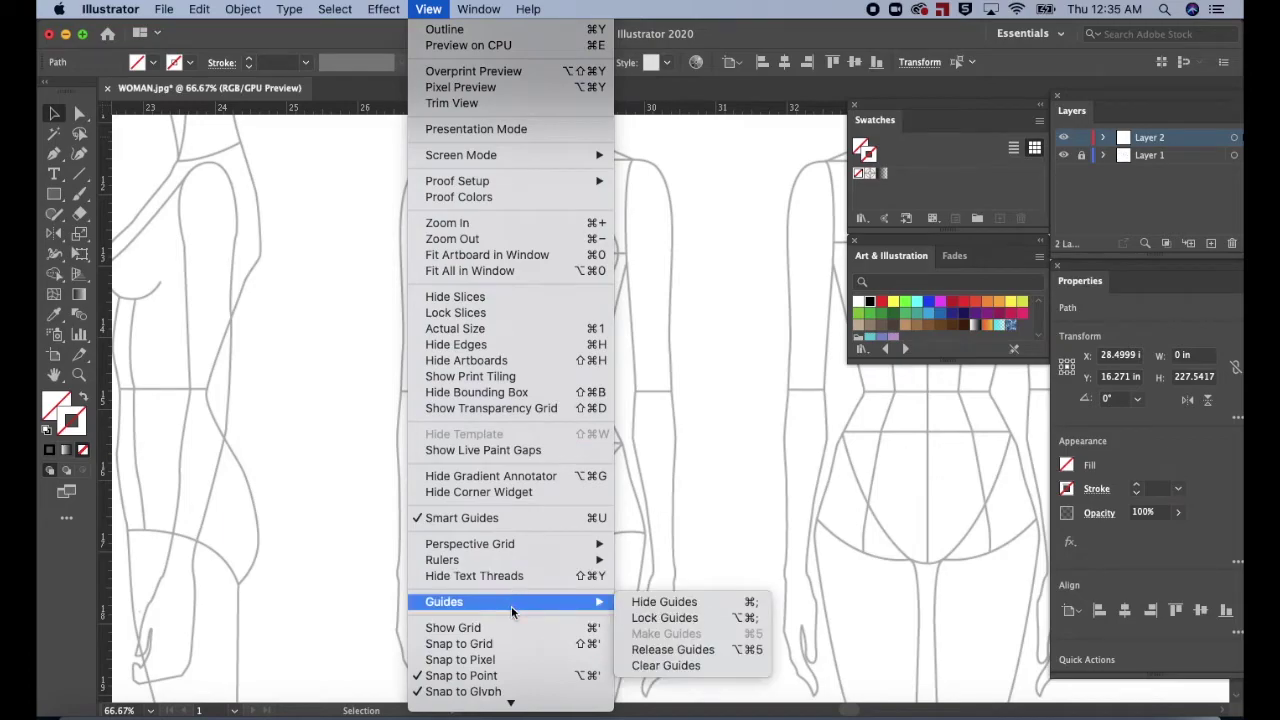
left_click(644, 617)
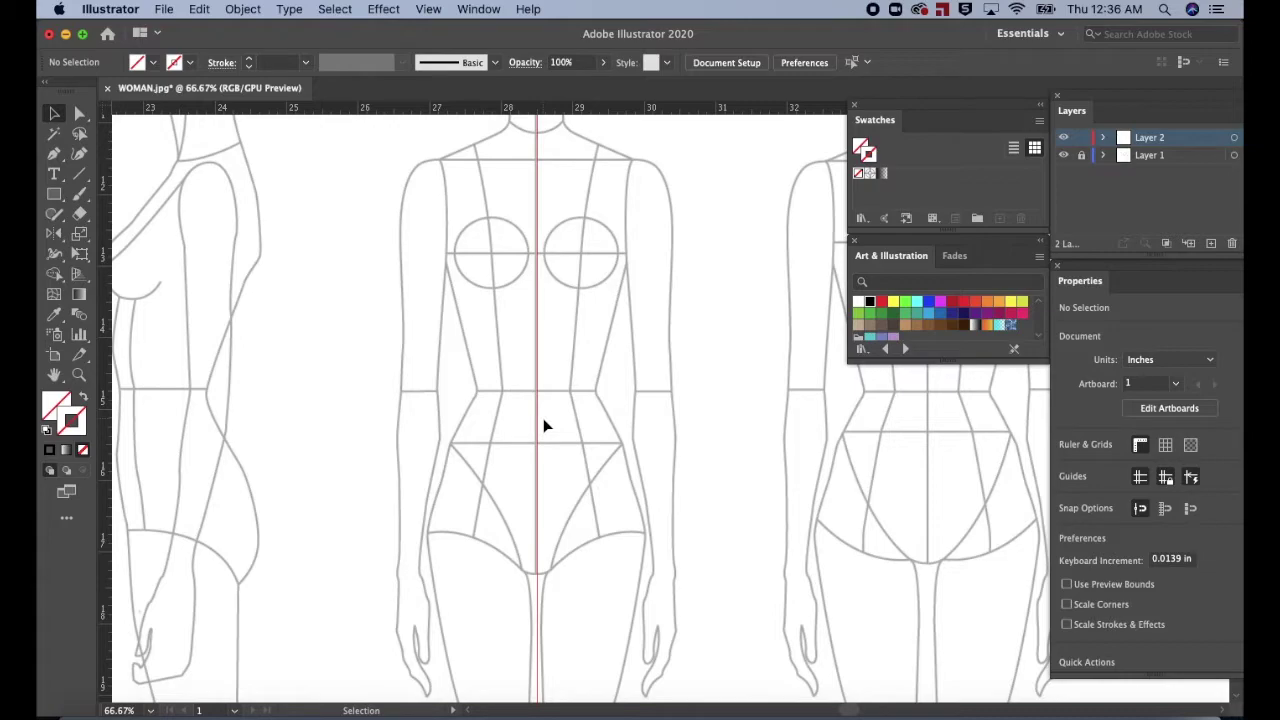
Set up the Pen tool with no fill and a 1 pt black stroke, moving the Color panel below the swatch library.
key("p")
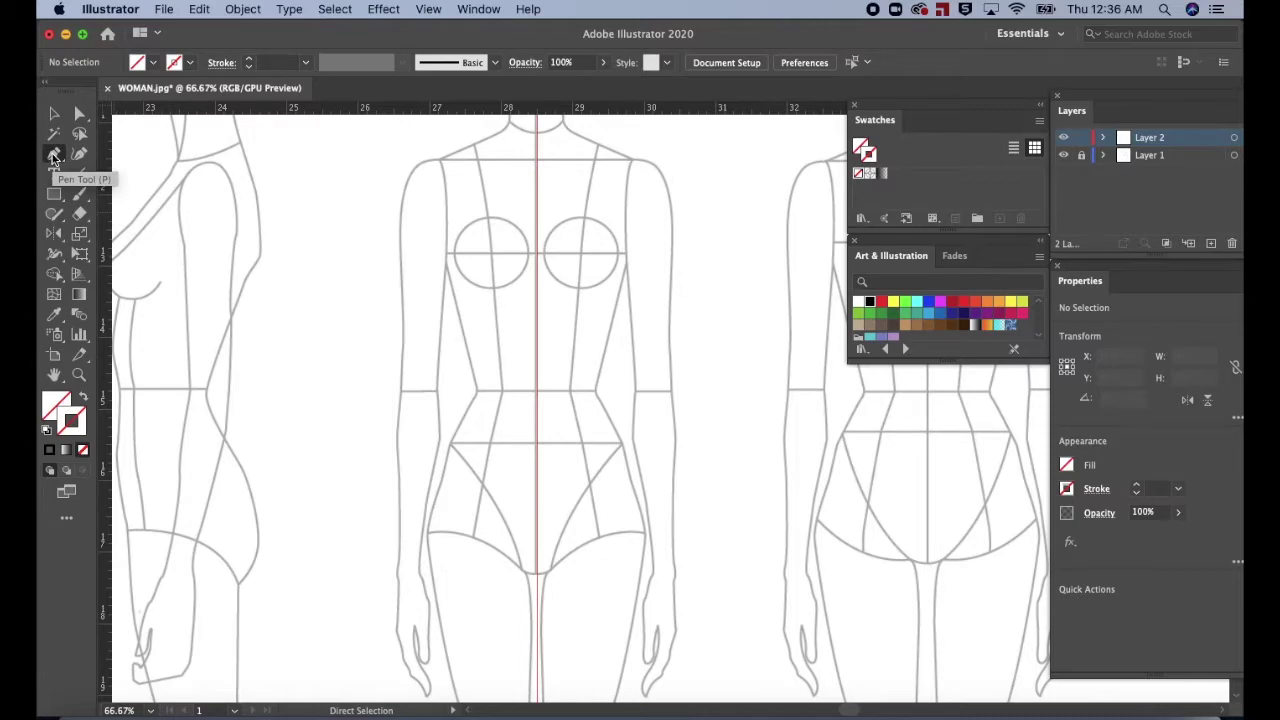
left_click(54, 157)
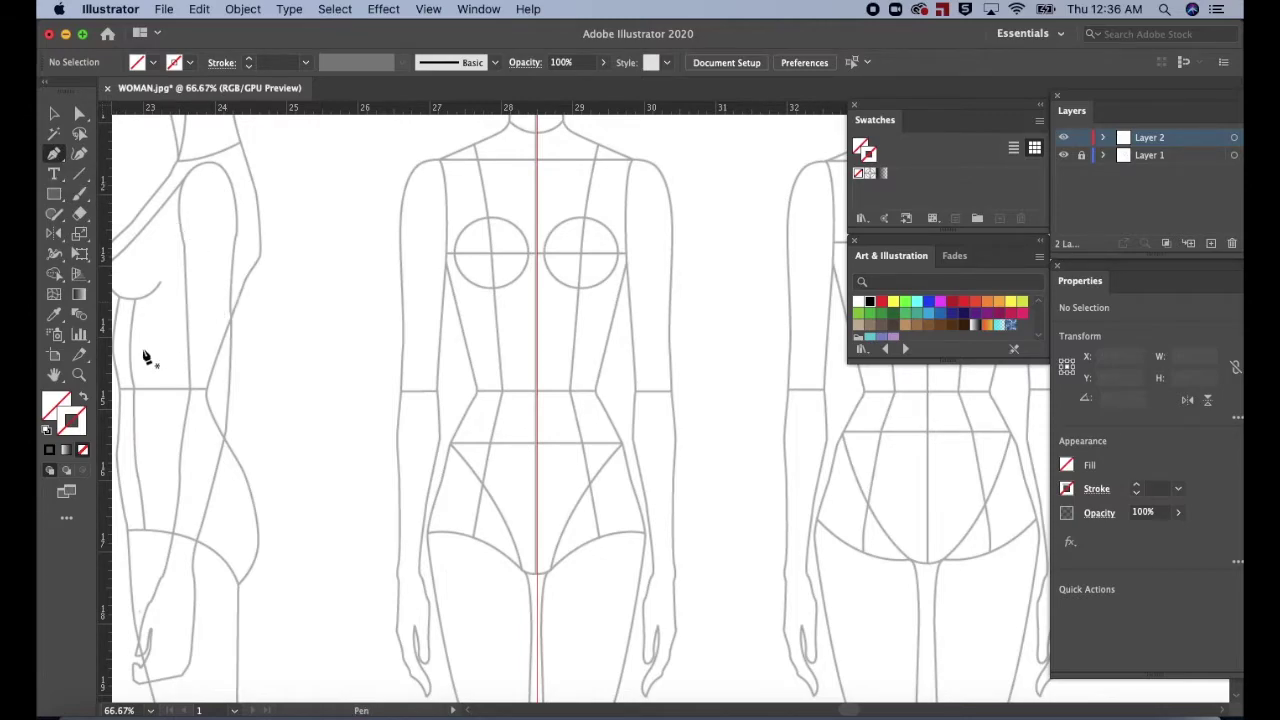
left_click(72, 424)
left_click(56, 451)
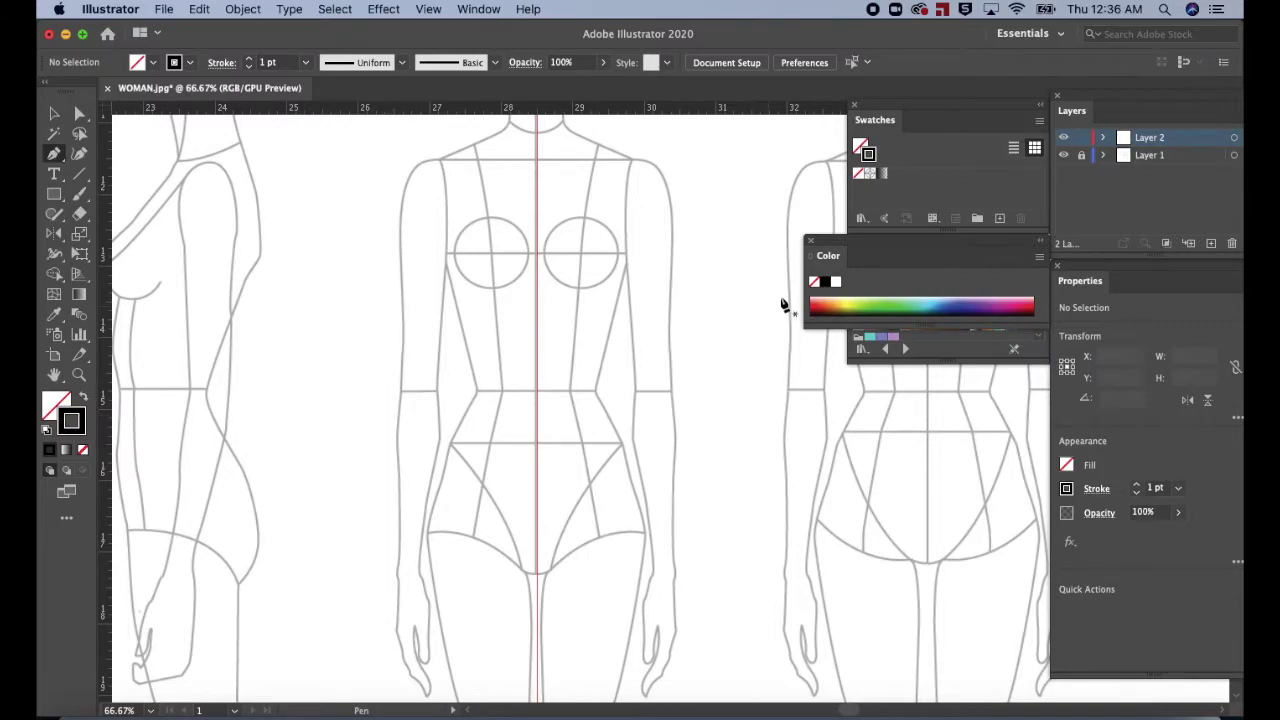
left_click_drag(843, 240, 849, 379)
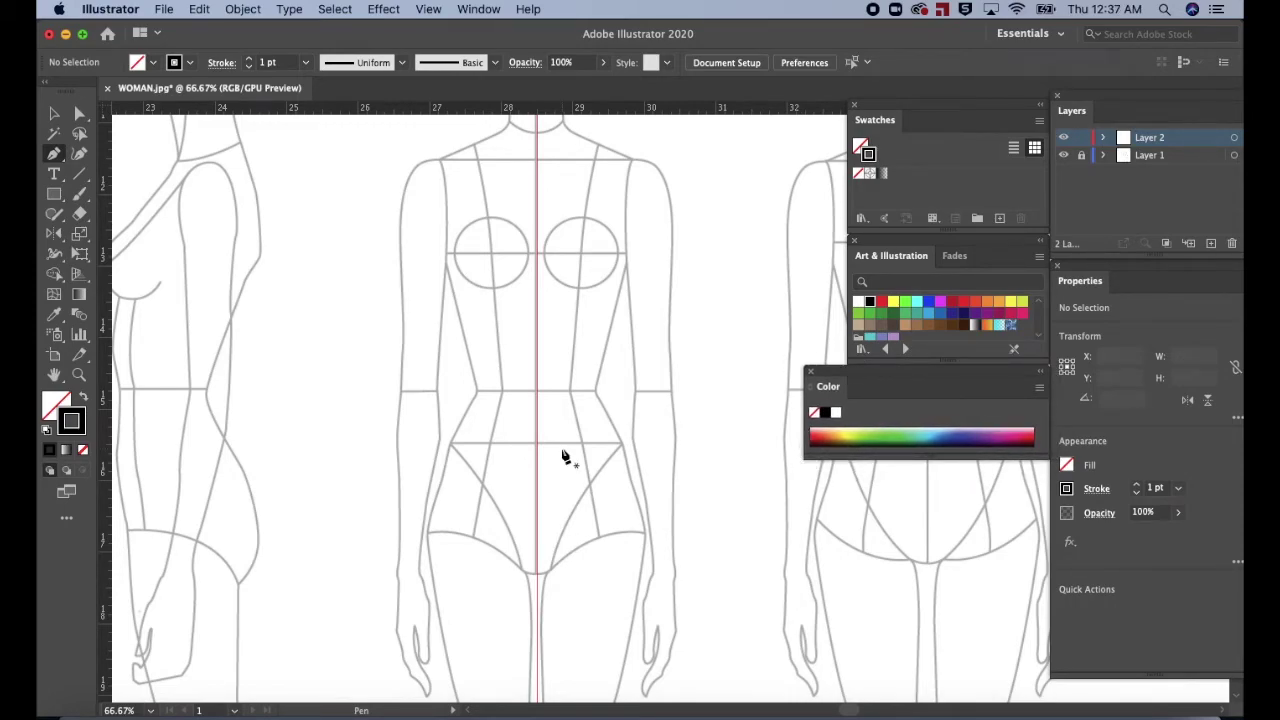
Draw the bodice's shoulder, curved armhole and straight side seam down to hip level with a 2 pt Pen stroke, leaving it deselected.
left_click(1137, 487)
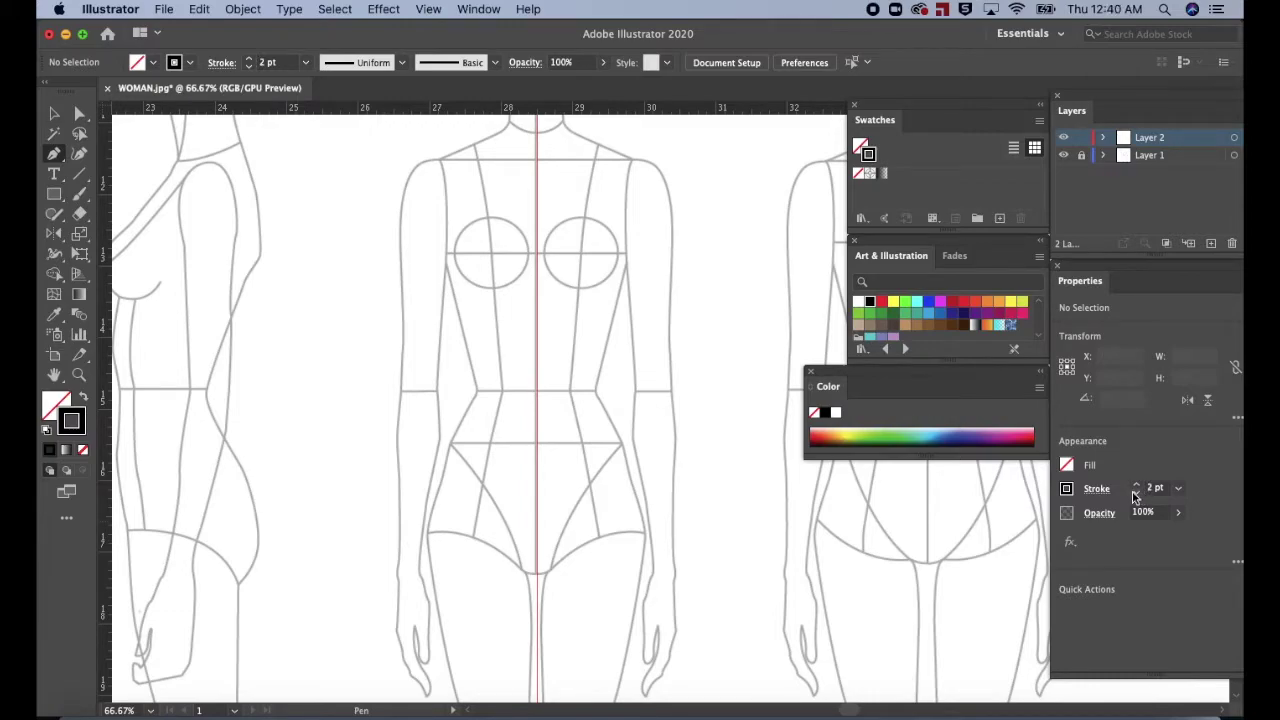
left_click(488, 136)
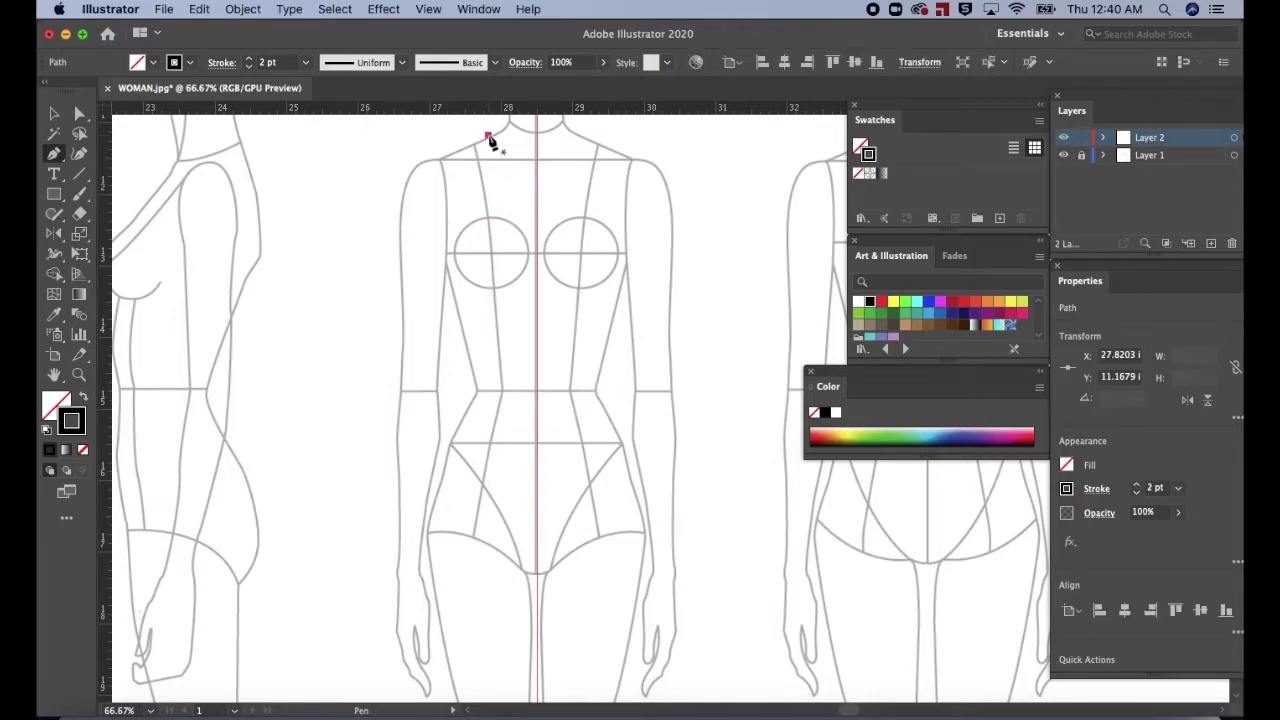
left_click(431, 161)
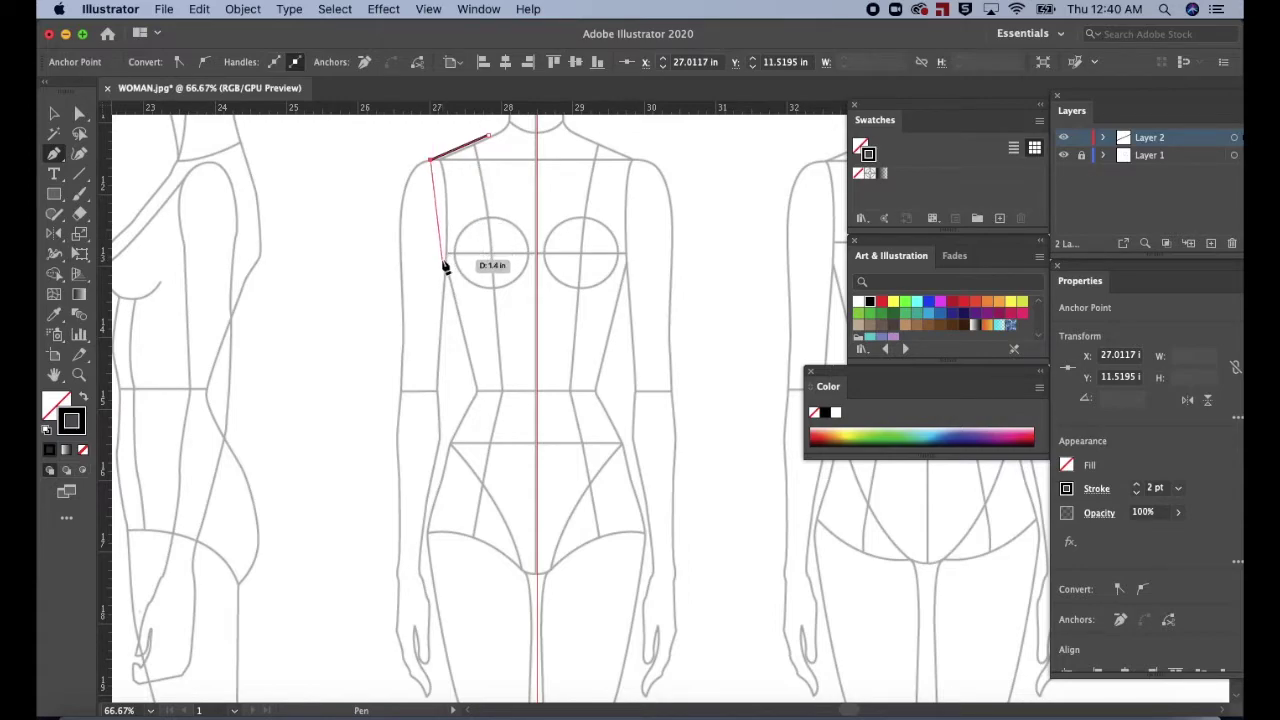
left_click_drag(441, 257, 440, 343)
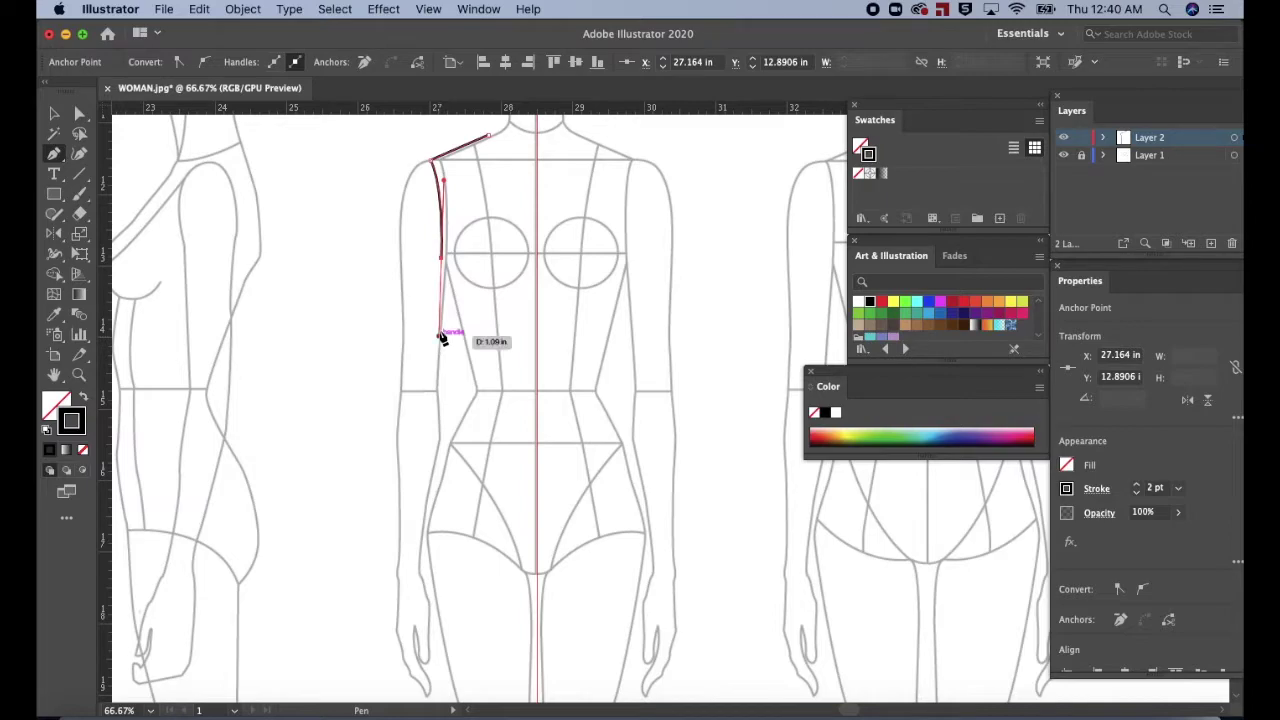
left_click(441, 259)
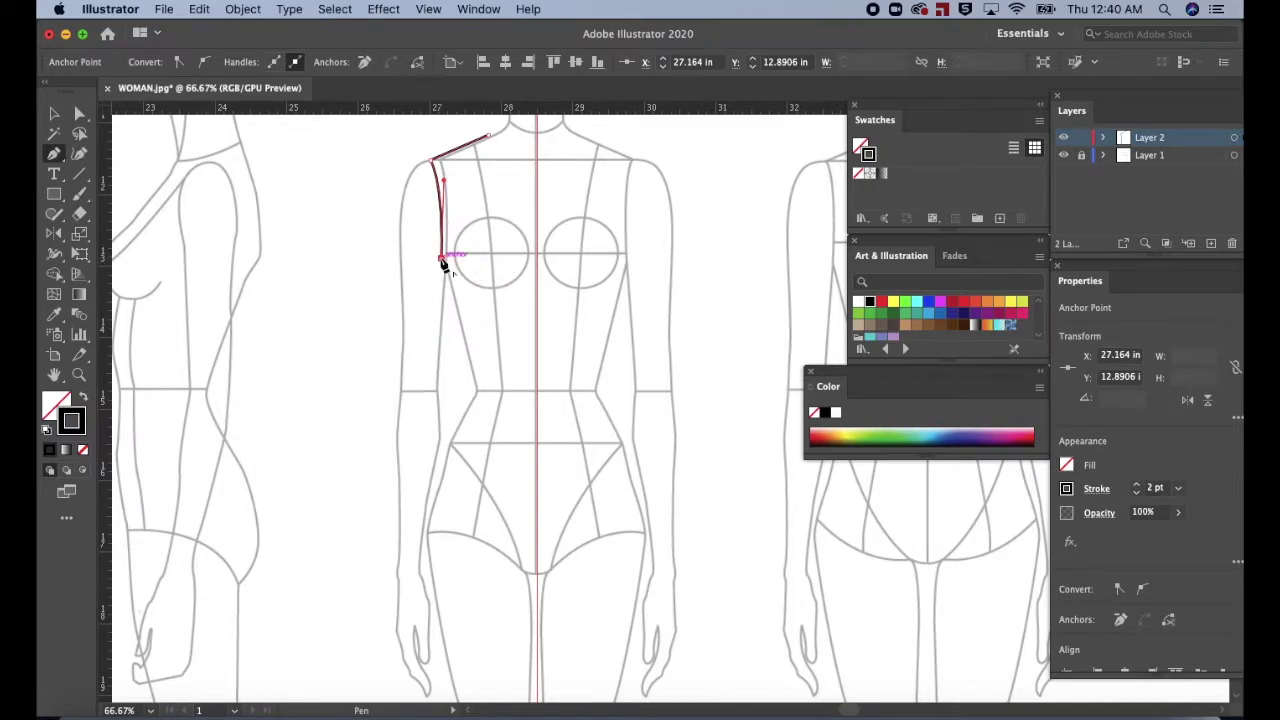
left_click(426, 566)
key("v")
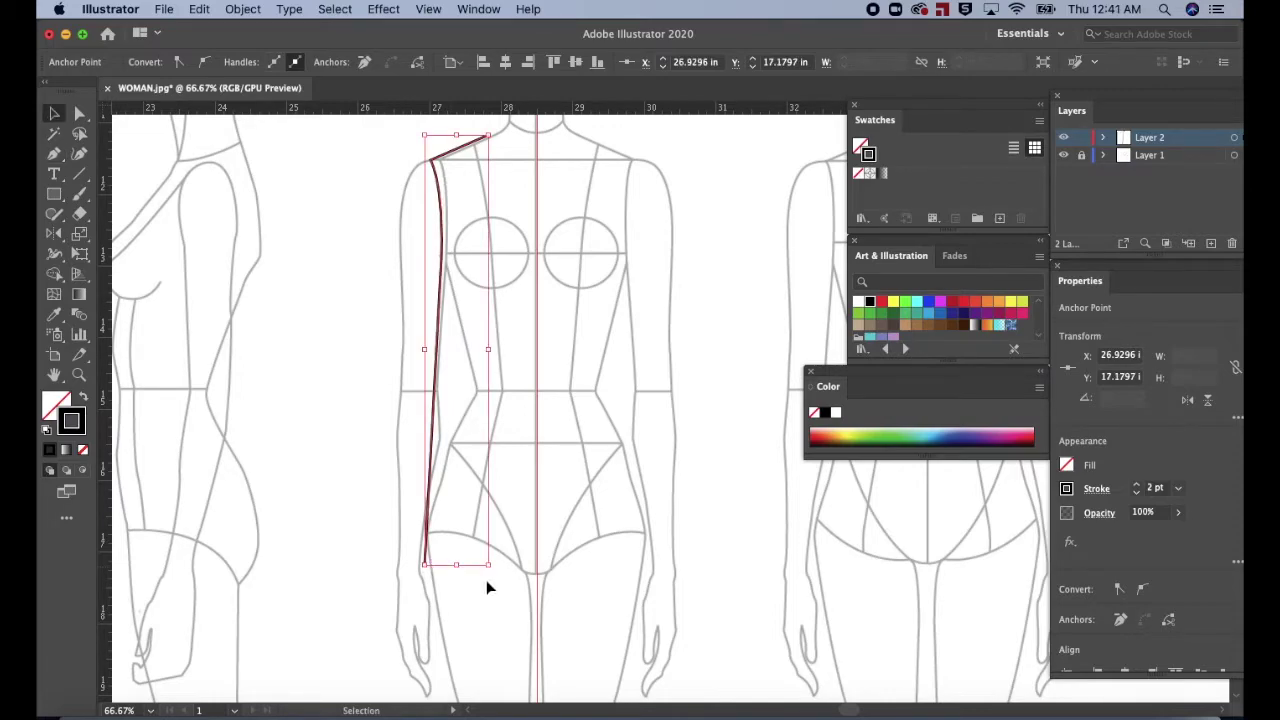
left_click(351, 560)
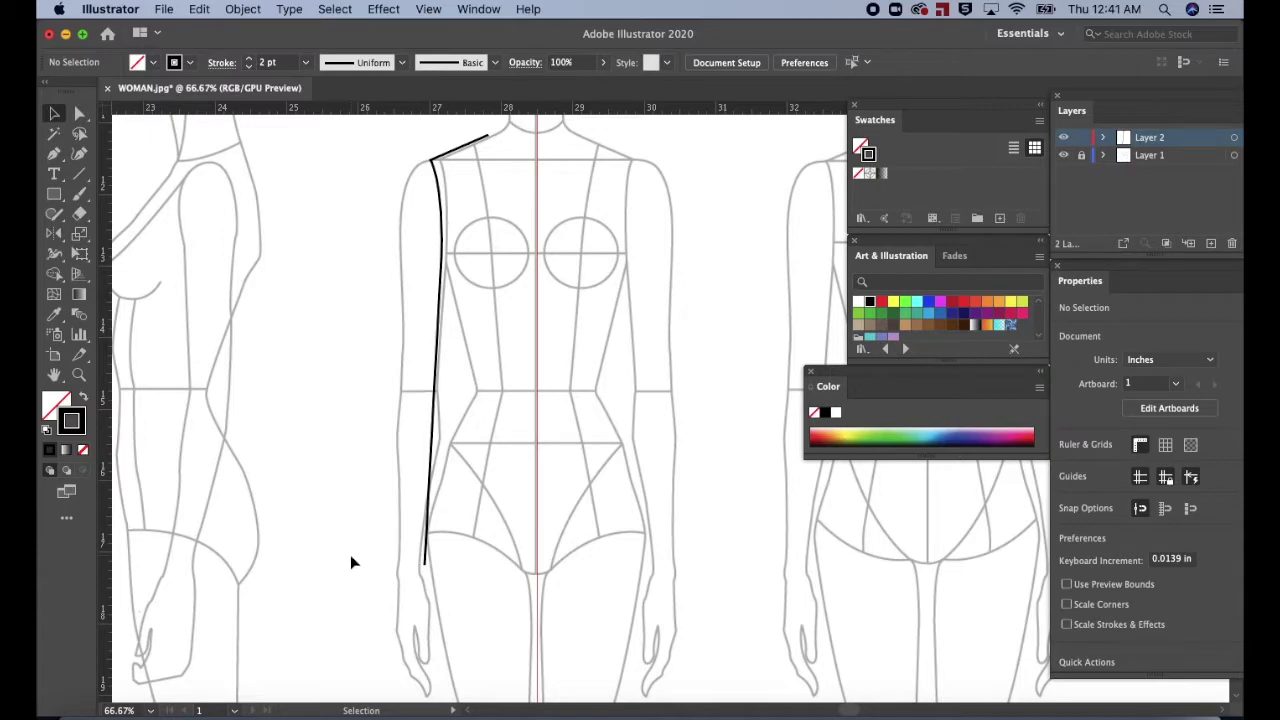
Duplicate only the curved armhole segment of the bodice path in place as a separate path.
key("a")
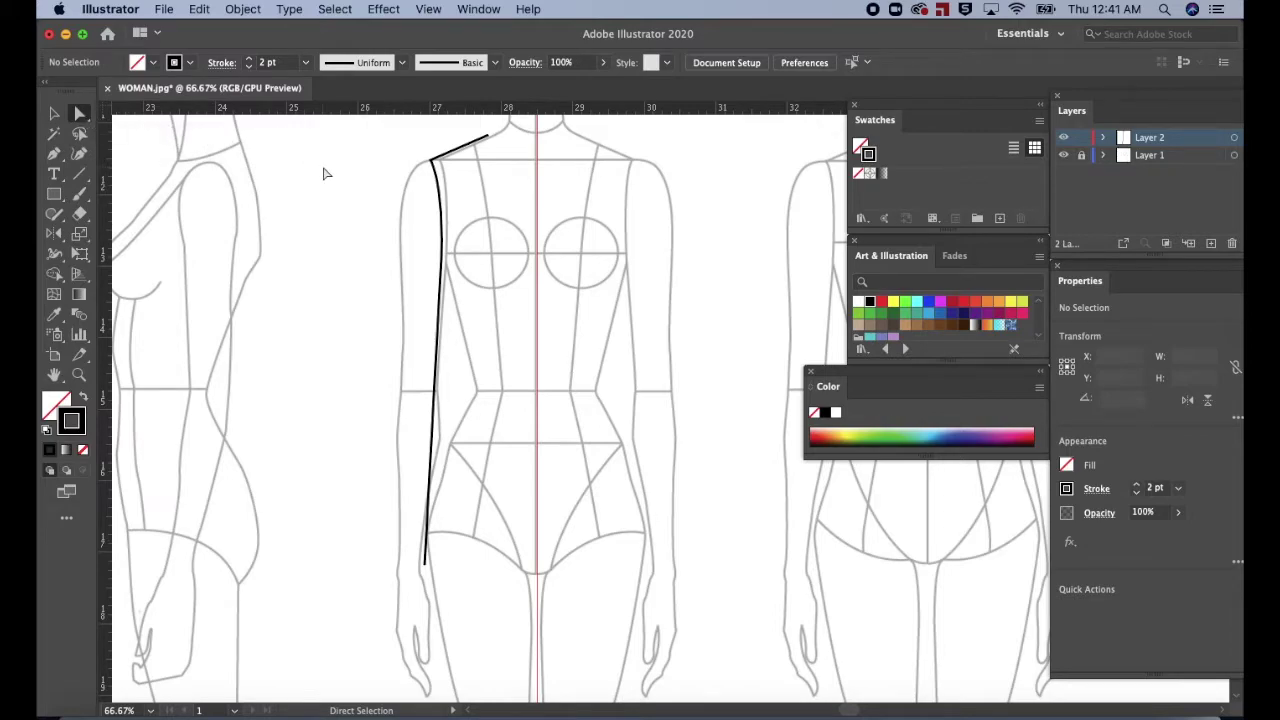
left_click(441, 200)
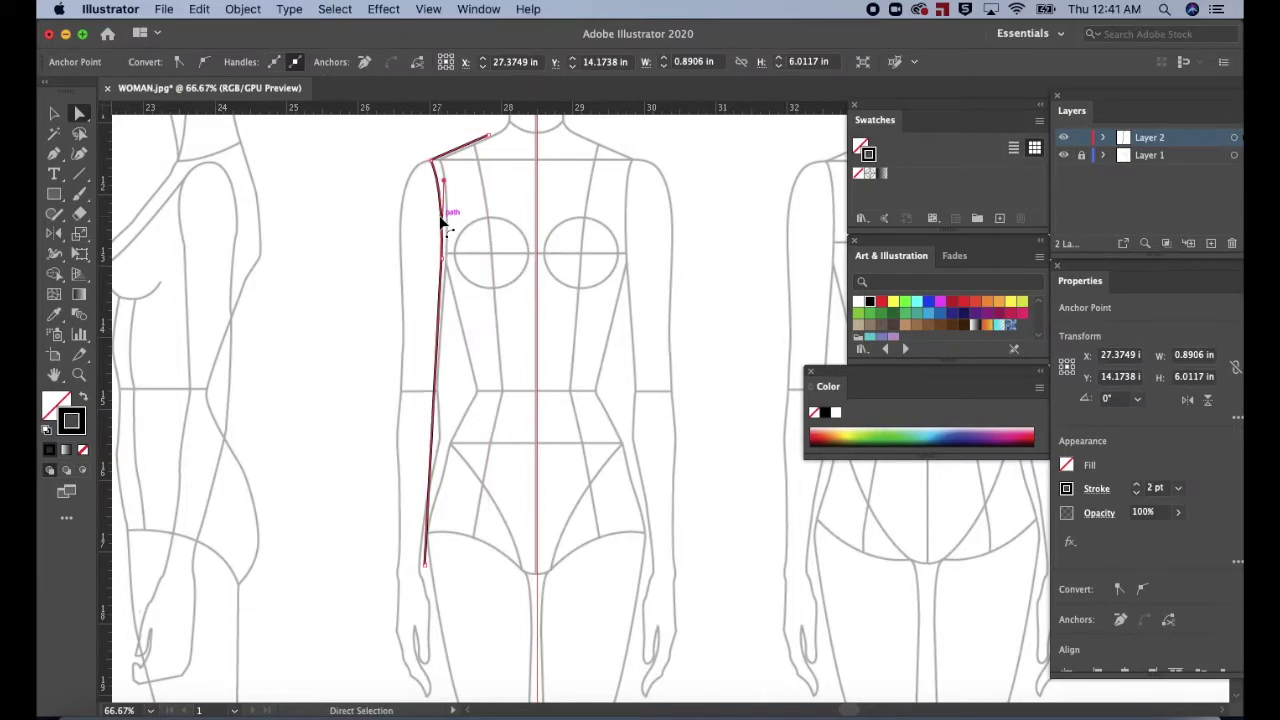
left_click(442, 225)
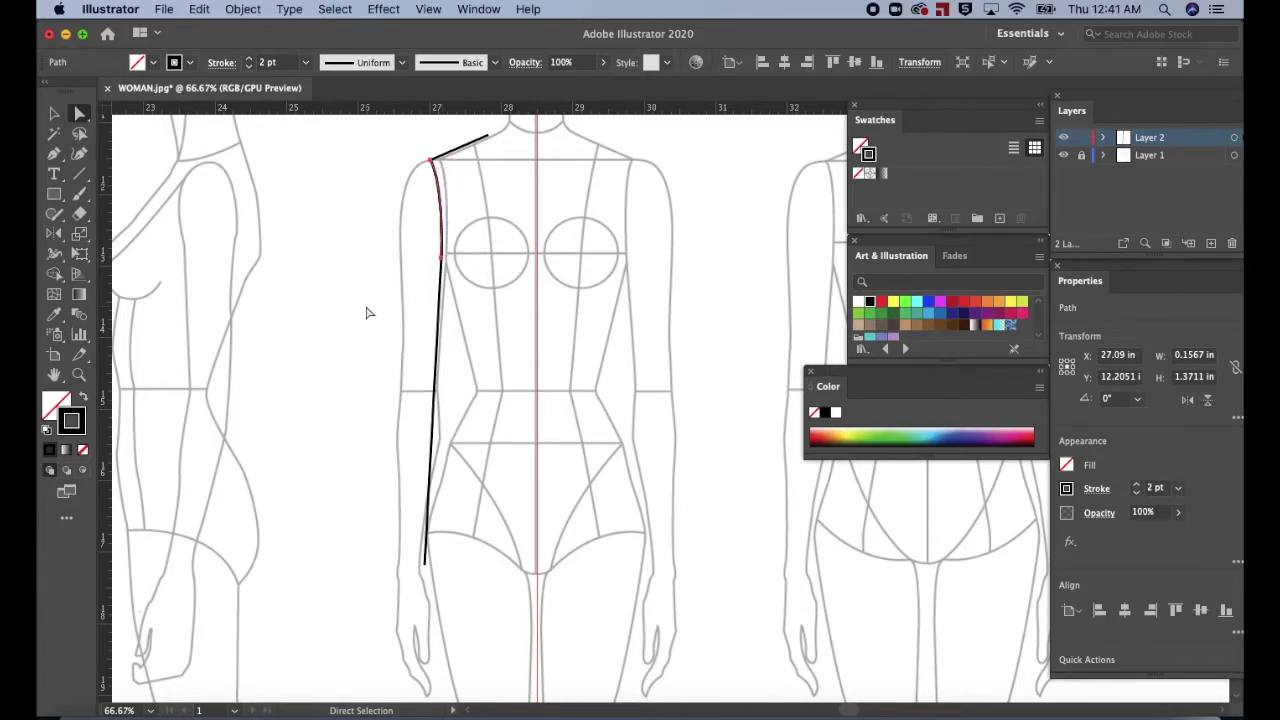
Extend the copied armhole curve with the Pen tool into a closed short-sleeve shape running from shoulder point to underarm.
key("p")
left_click(429, 160)
left_click_drag(431, 163, 390, 285)
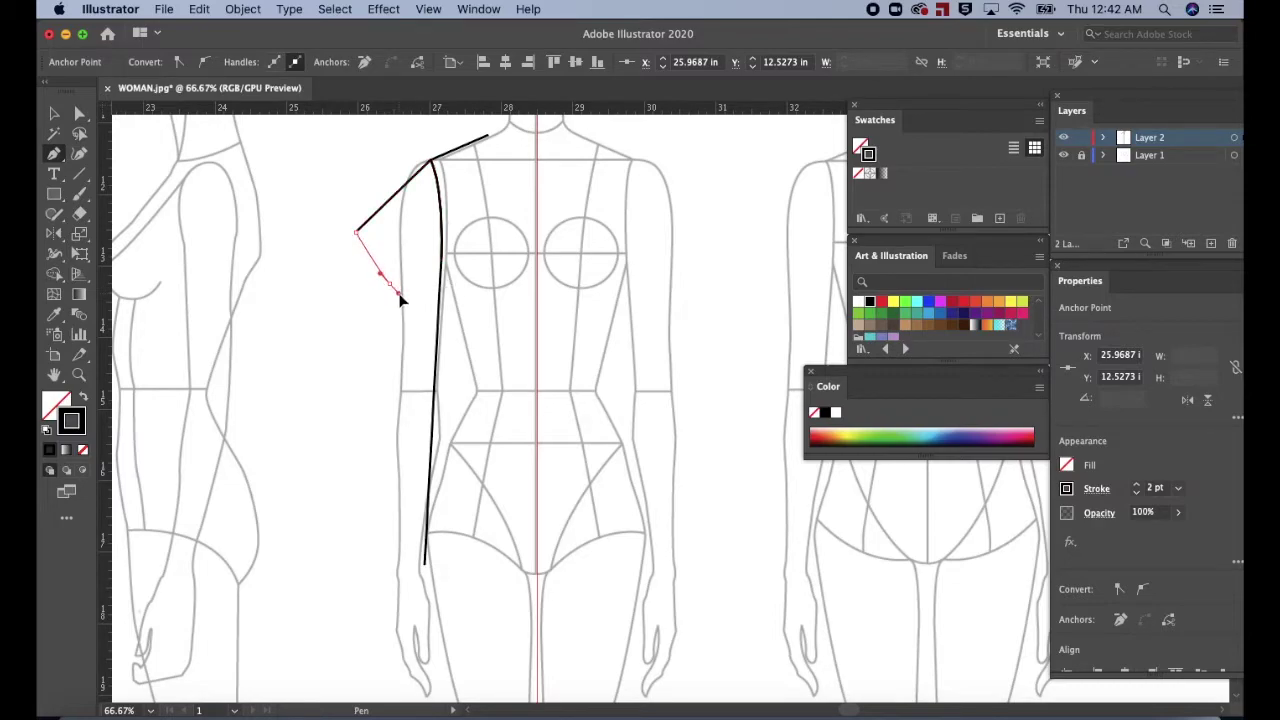
left_click(389, 283)
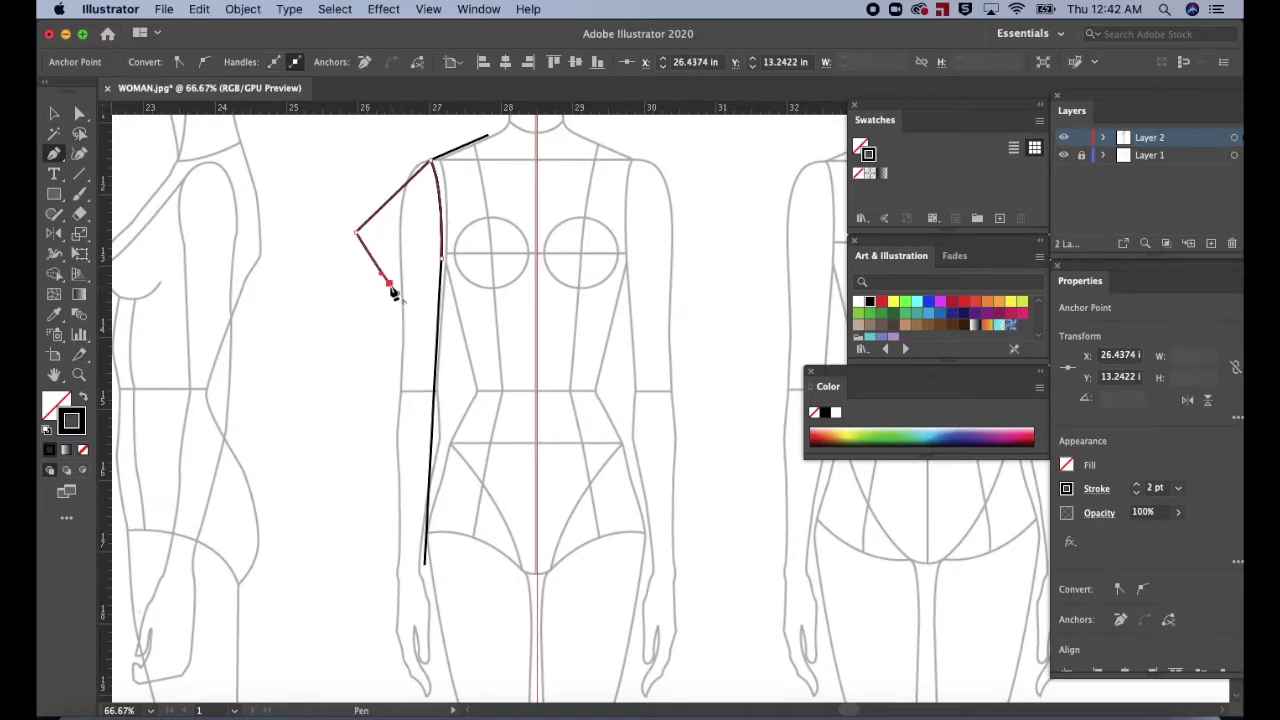
left_click_drag(440, 258, 442, 261)
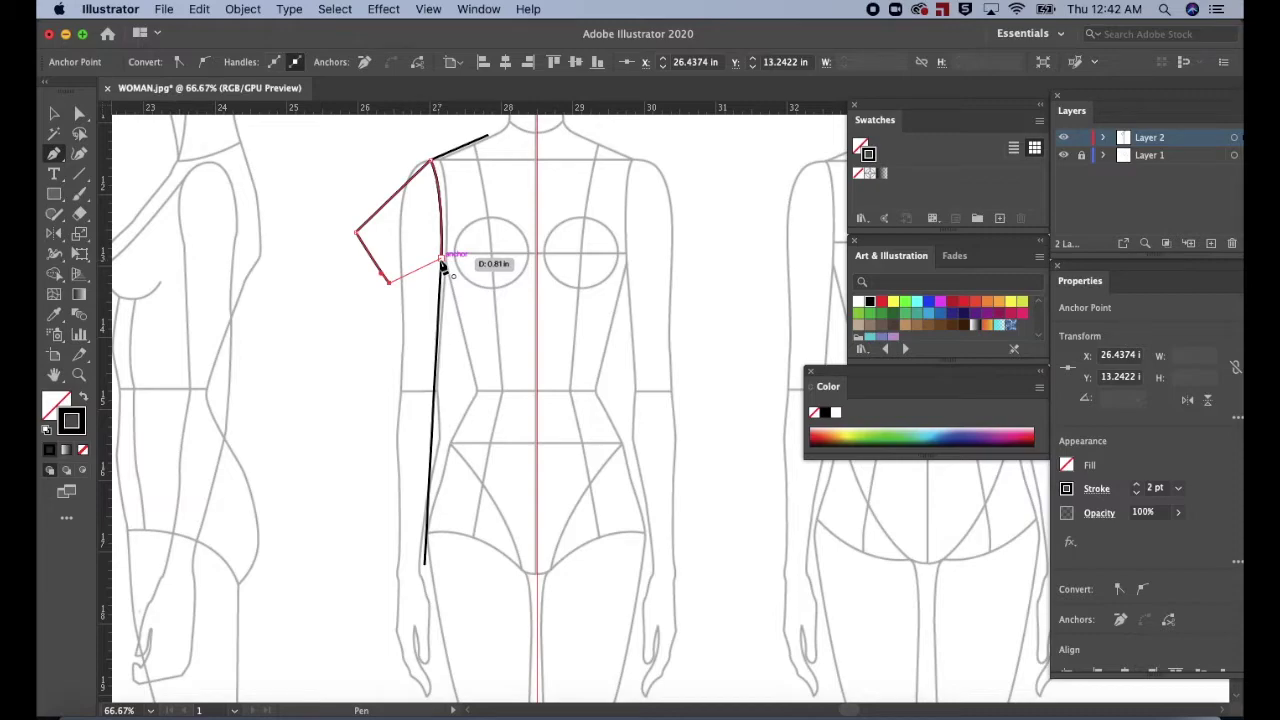
left_click_drag(442, 261, 442, 262)
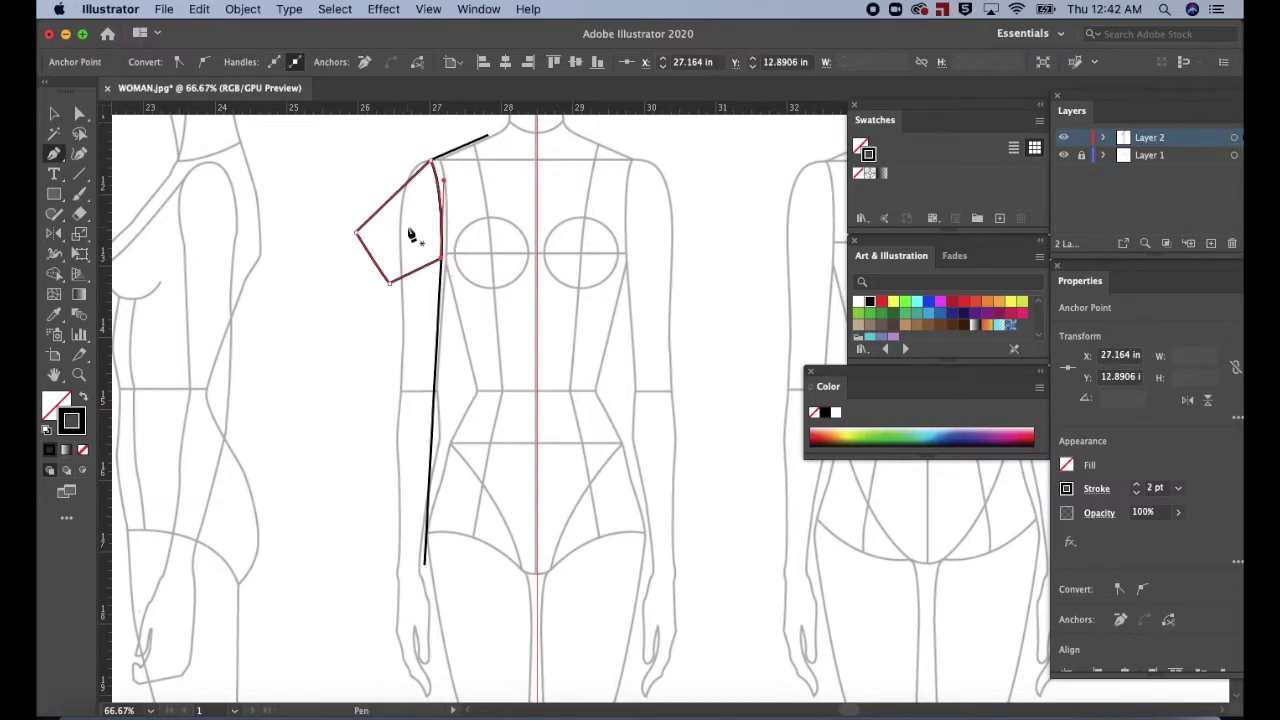
Tear off the Pen tool group and bend the sleeve's upper edge slightly outward with the Anchor Point tool.
left_click_drag(64, 162, 262, 185)
left_click_drag(141, 166, 294, 129)
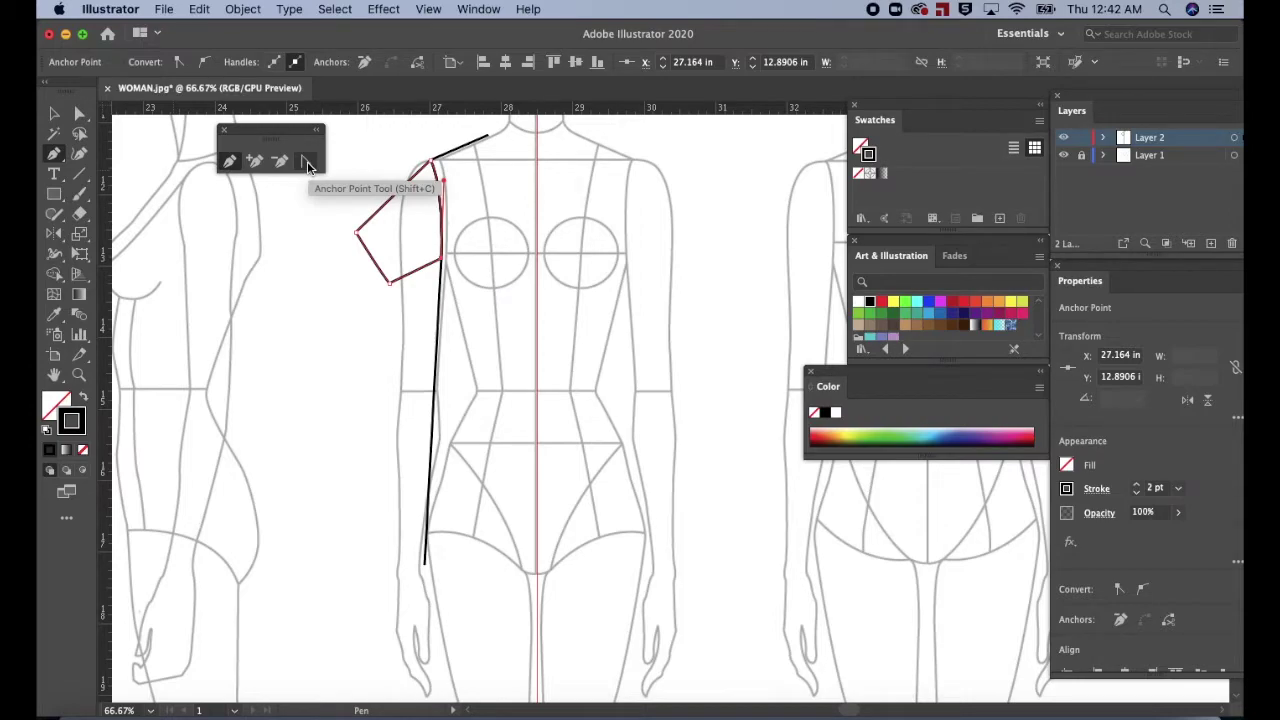
left_click(307, 163)
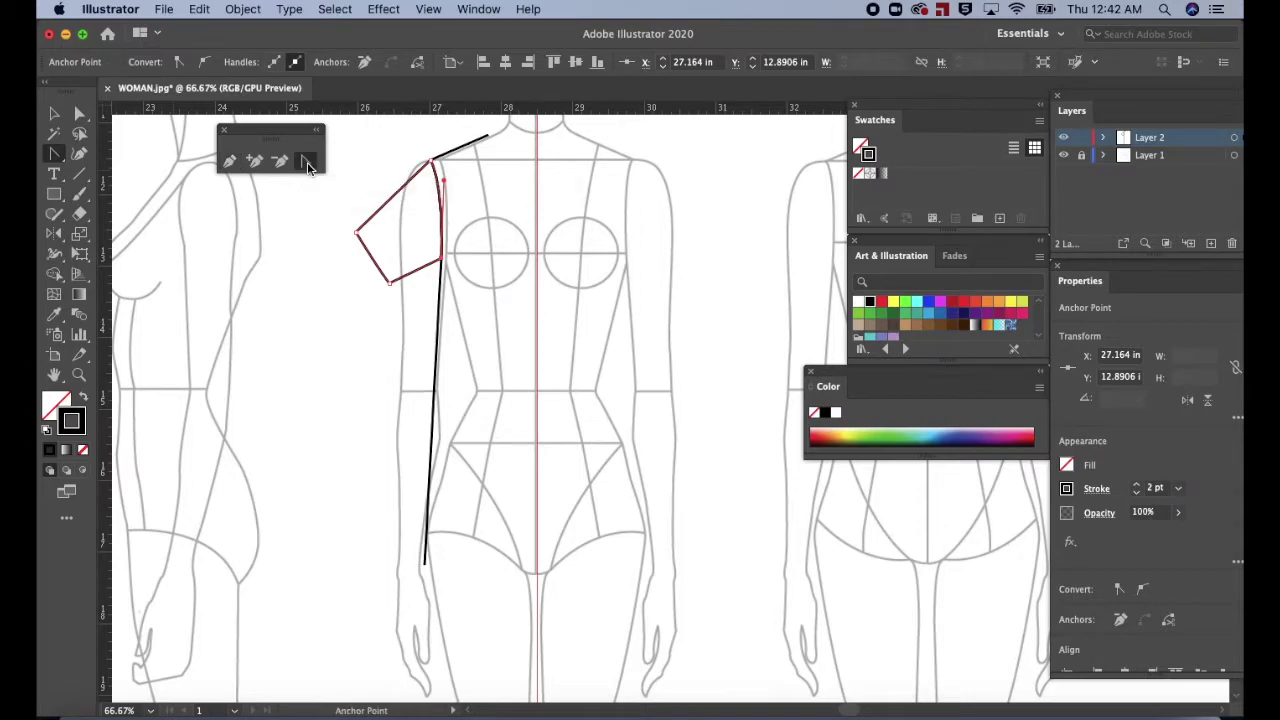
left_click(396, 203)
left_click(396, 201)
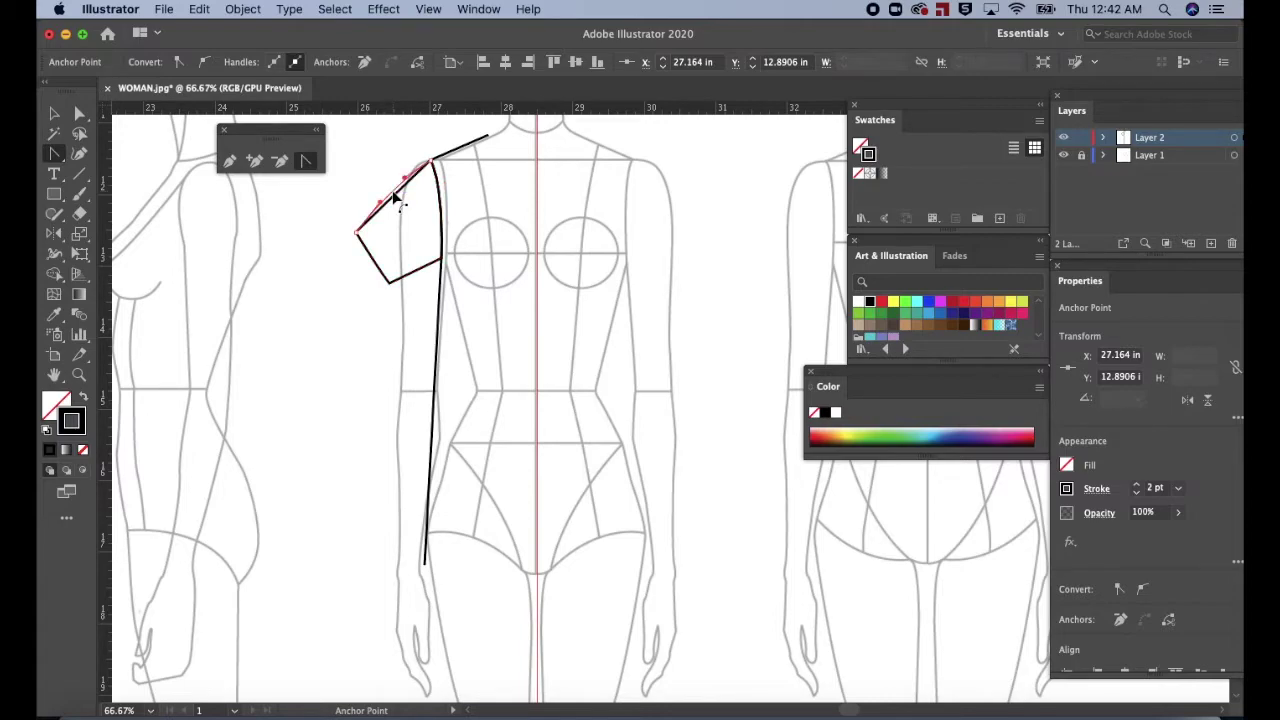
left_click(396, 201)
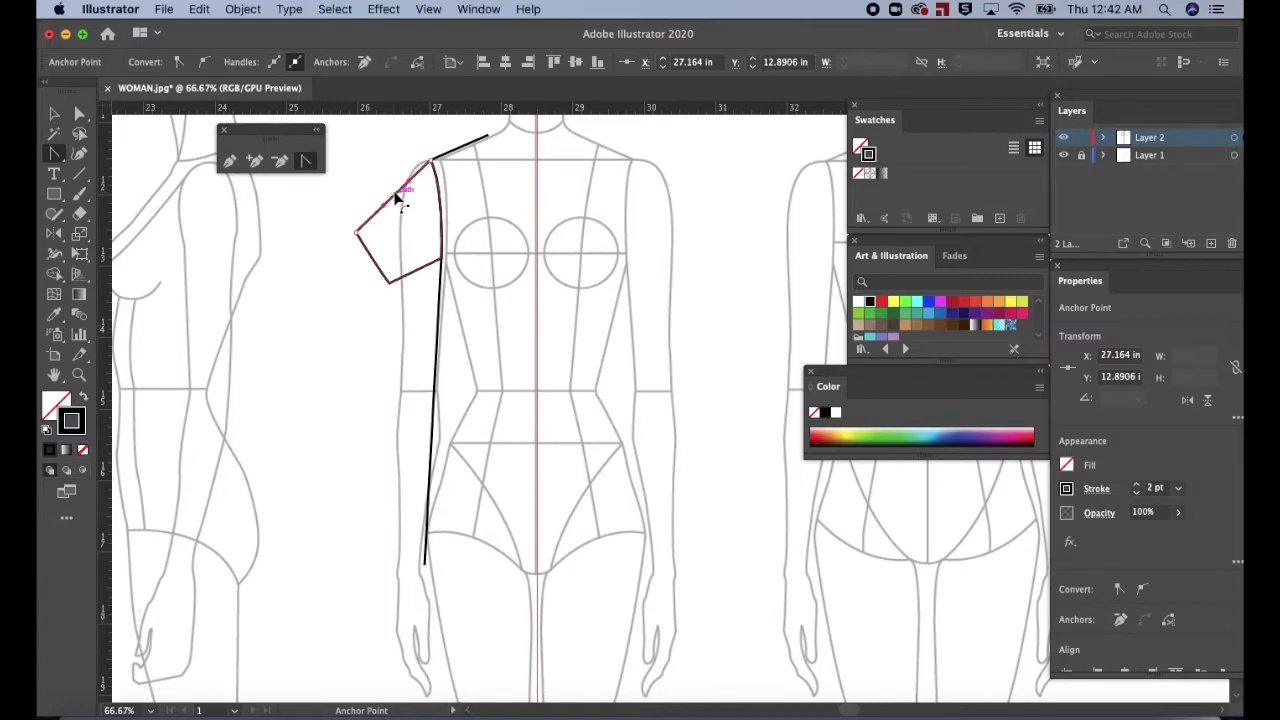
left_click(396, 201)
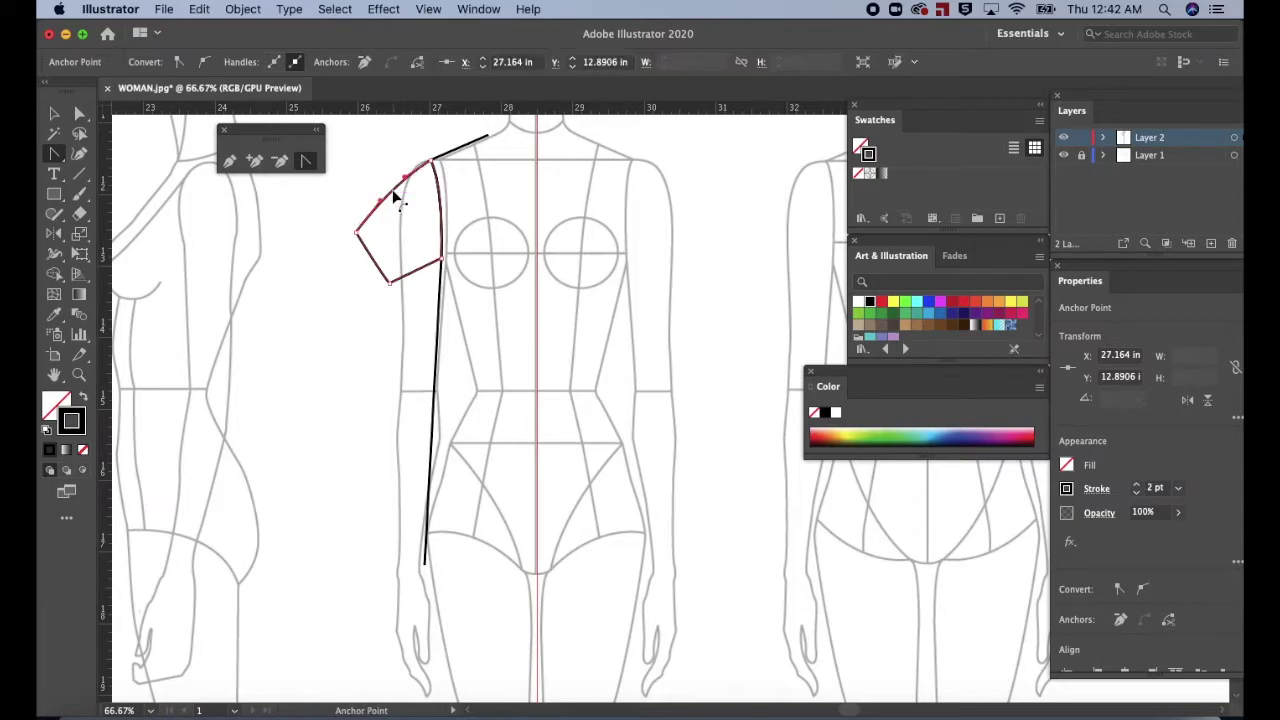
left_click(395, 200)
Curve the sleeve's hem outward, deselect it, and check the outline with the croquis layer temporarily hidden.
left_click(372, 261)
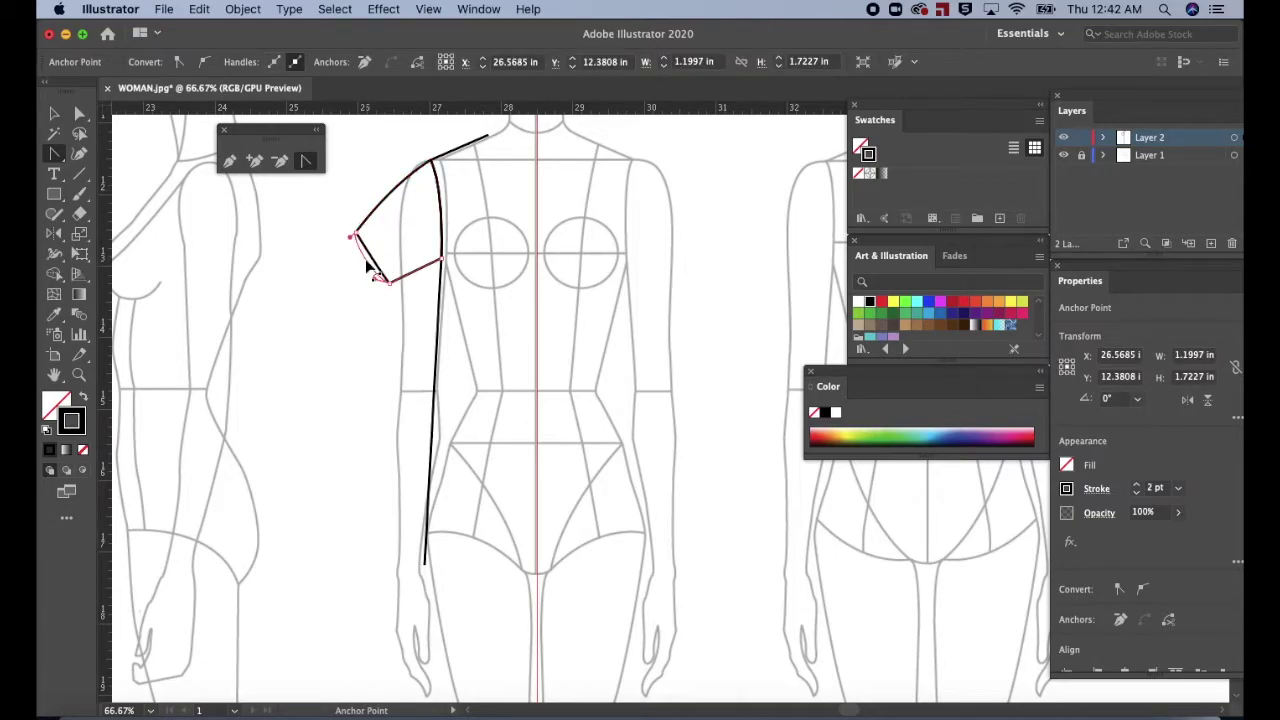
left_click_drag(372, 263, 373, 265)
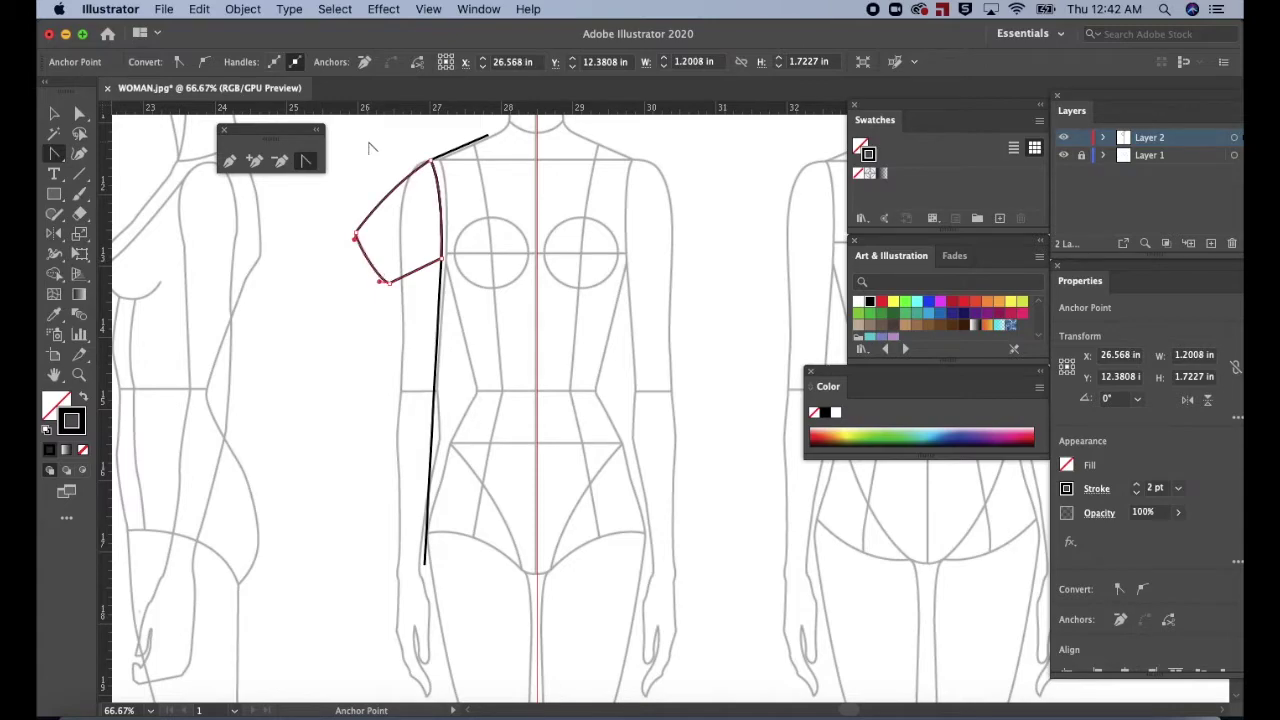
key("v")
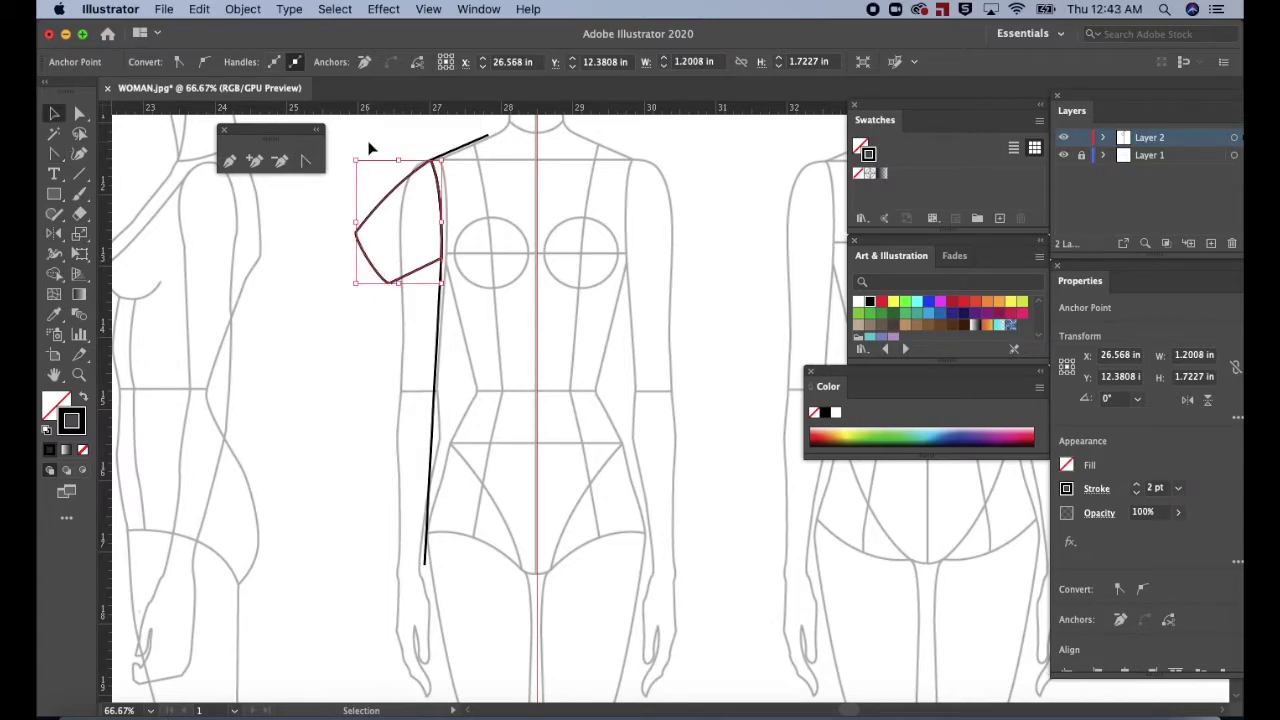
left_click(370, 148)
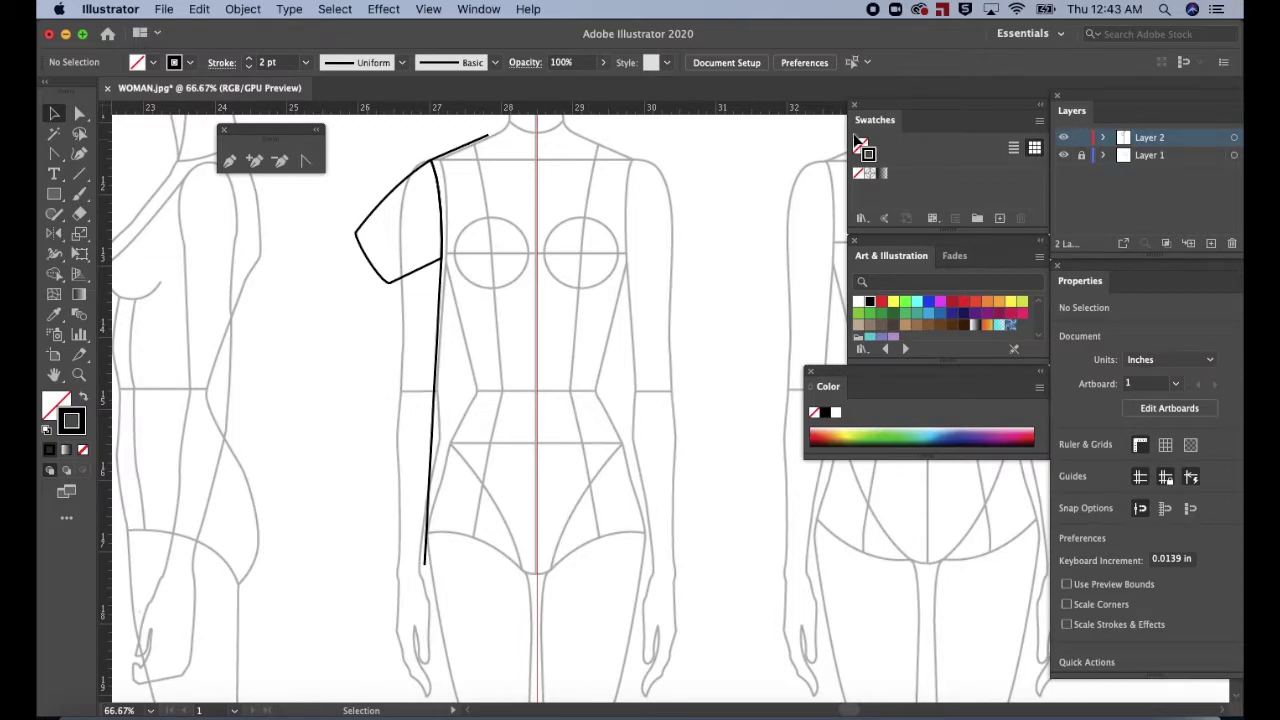
left_click(1063, 155)
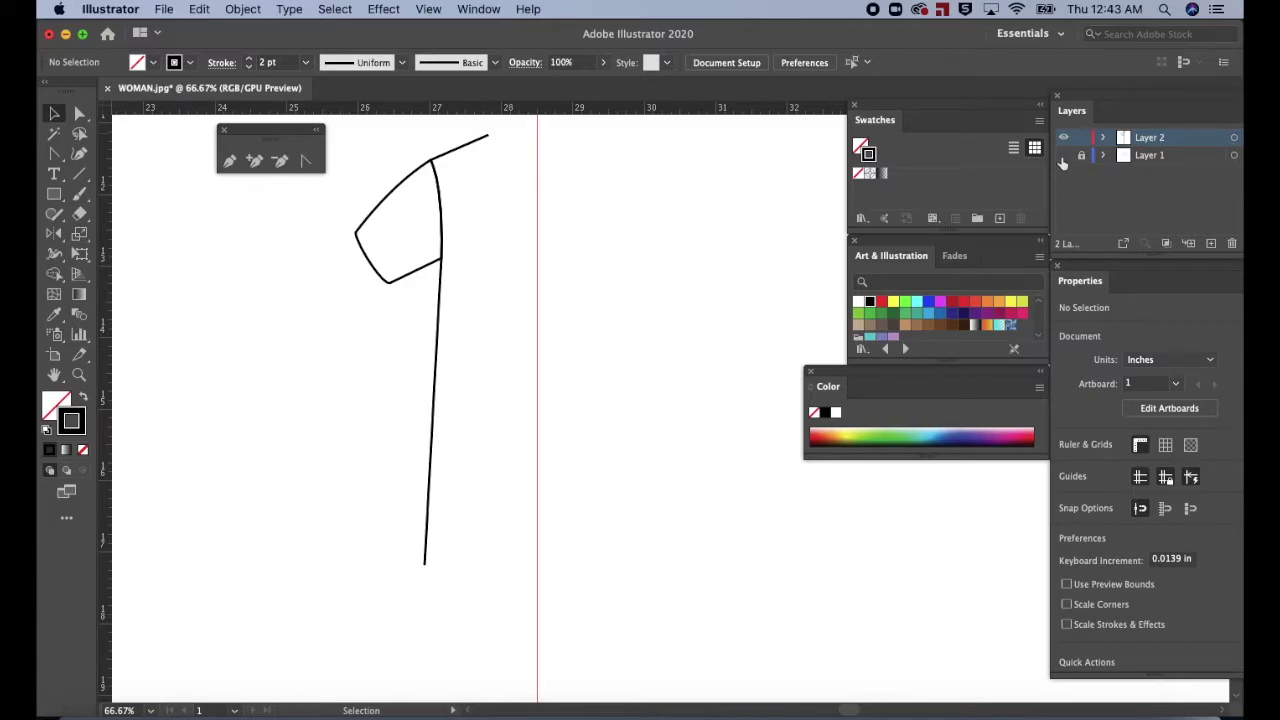
left_click(1063, 155)
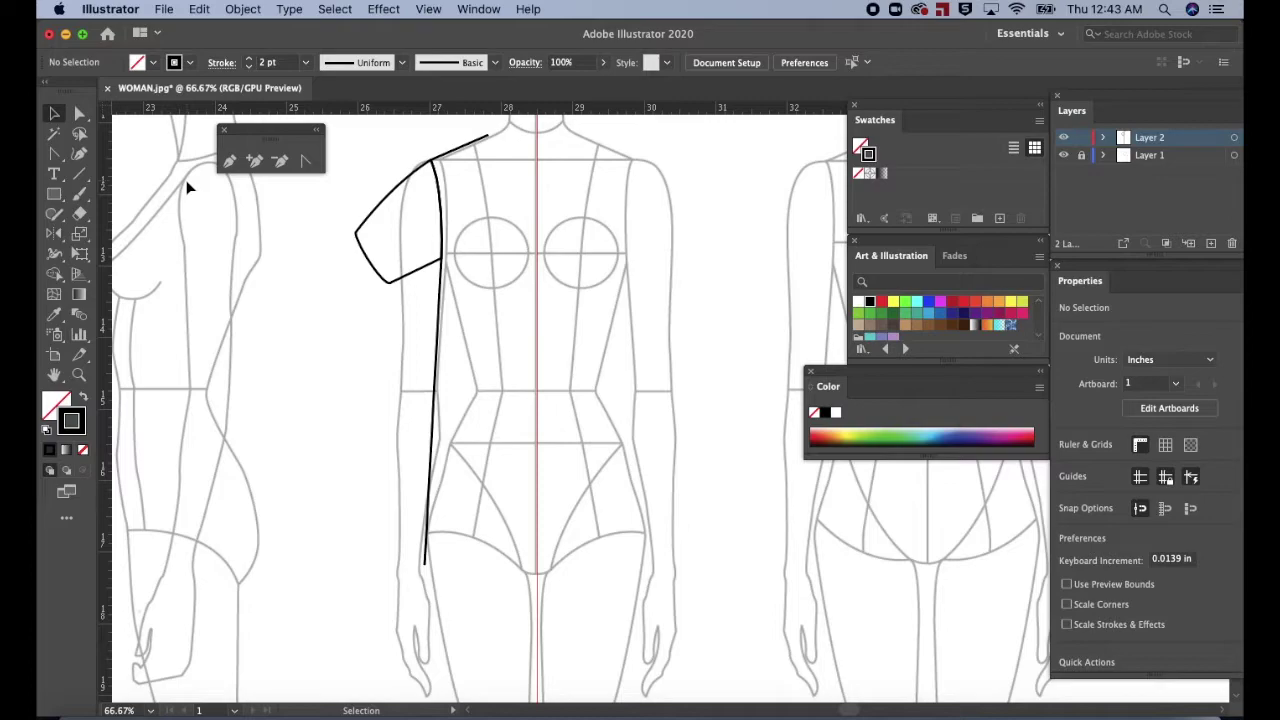
Duplicate the sleeve's hem segment and move the copy about 0.05 in inward as a topstitch line.
left_click(80, 116)
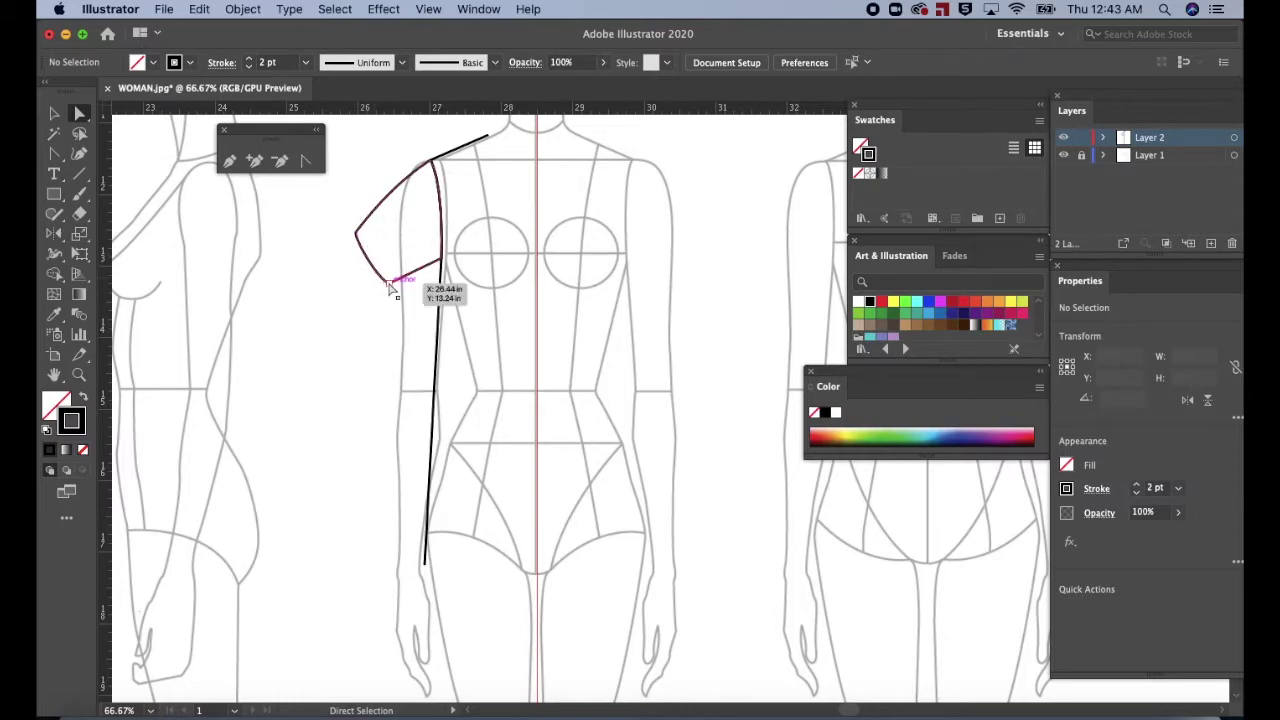
left_click(367, 256)
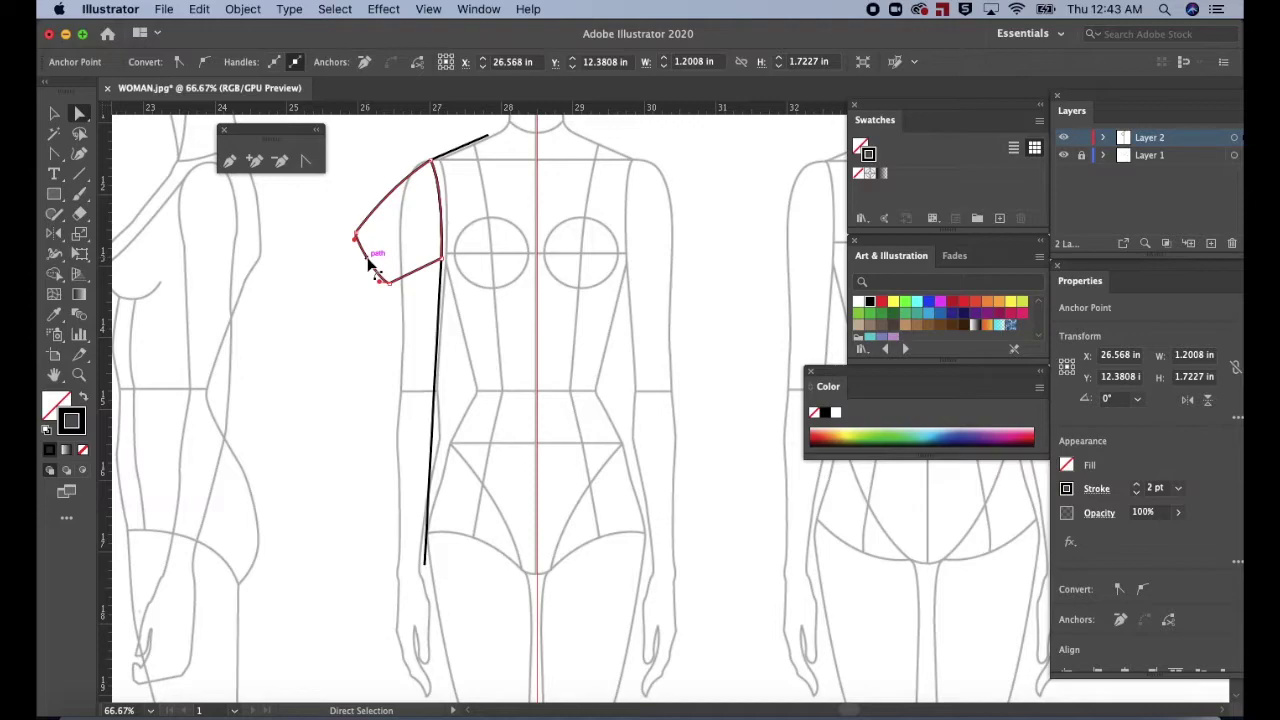
left_click(368, 257)
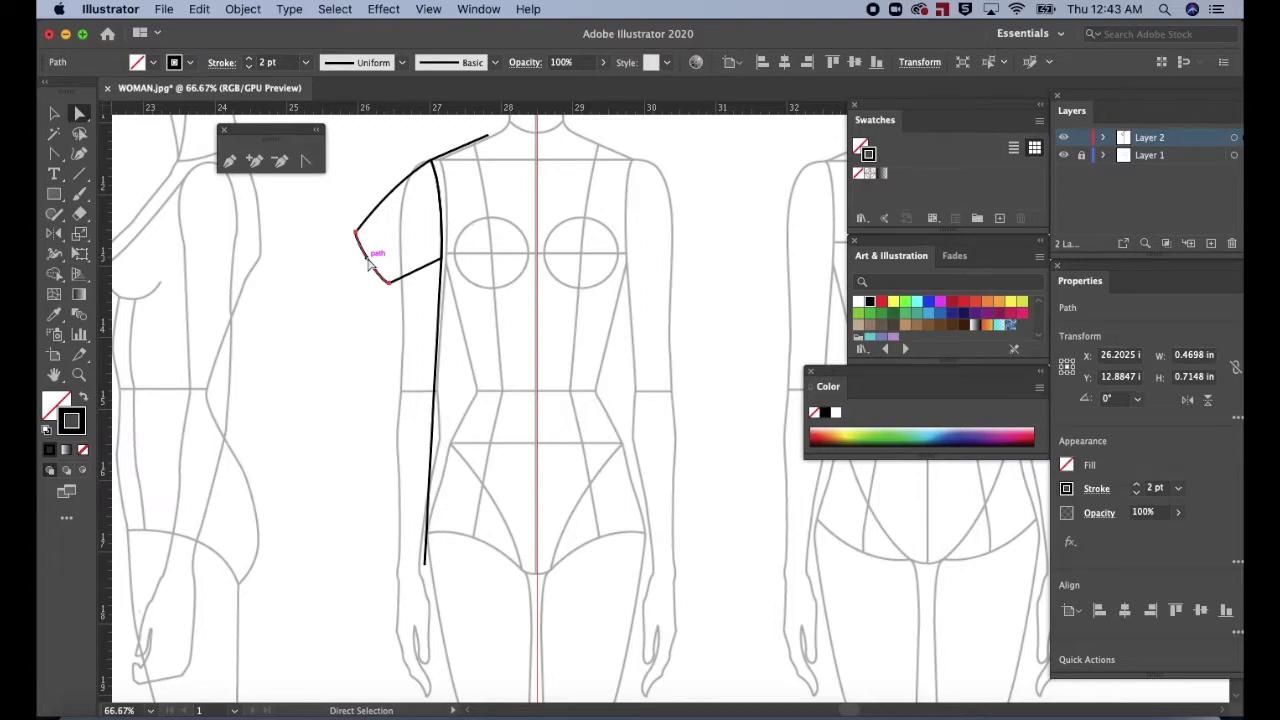
key("v")
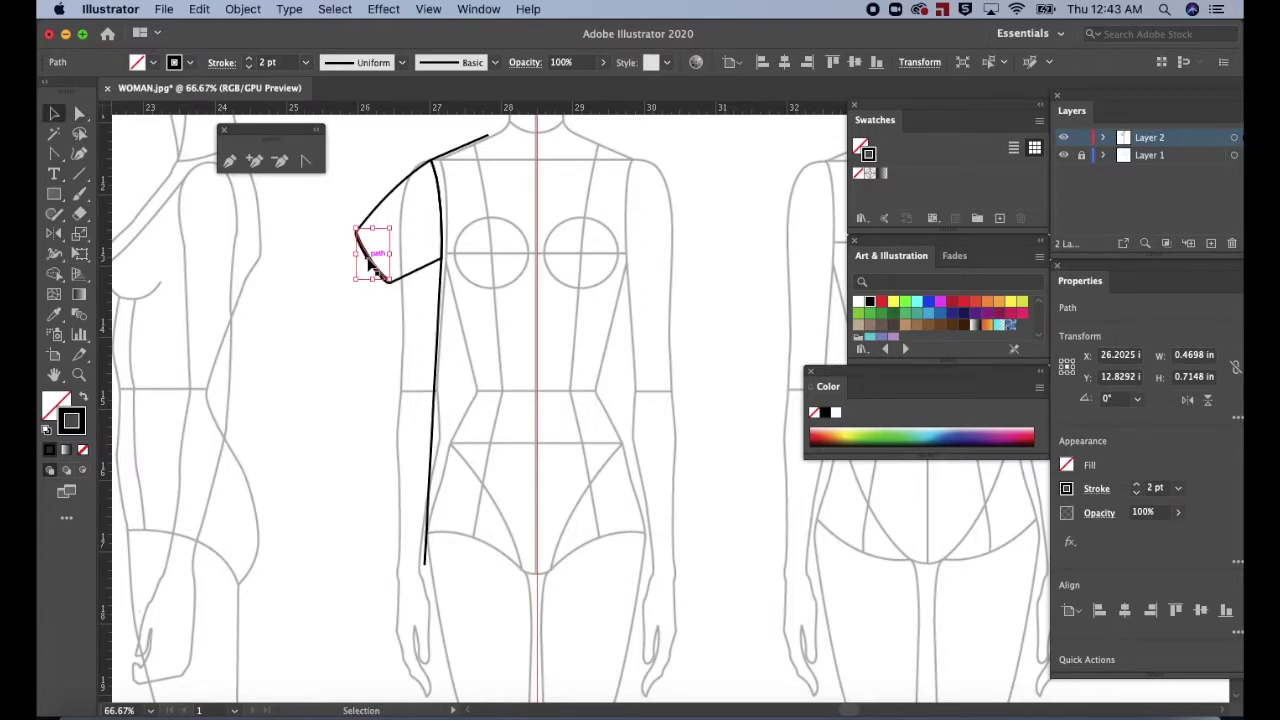
left_click_drag(370, 259, 373, 257)
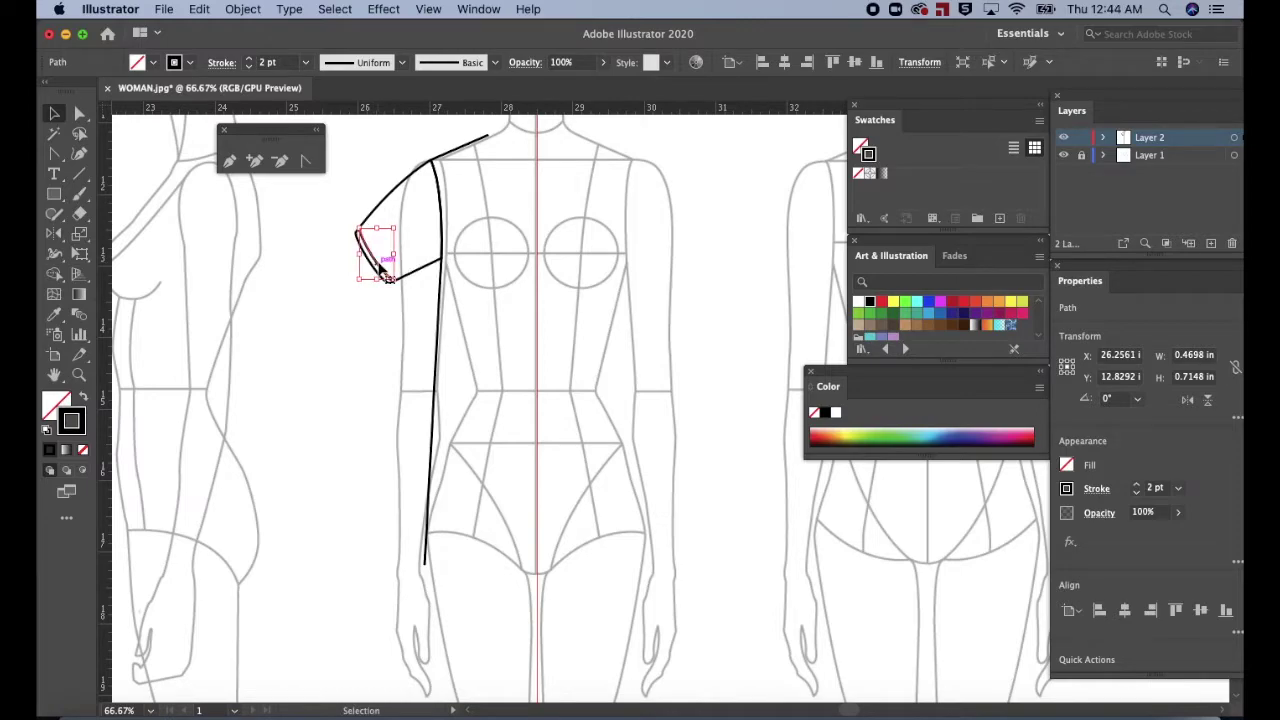
Give the inner hem line a 1 pt dashed stroke with a 2 pt dash and 2 pt gap, then deselect it.
left_click(1097, 490)
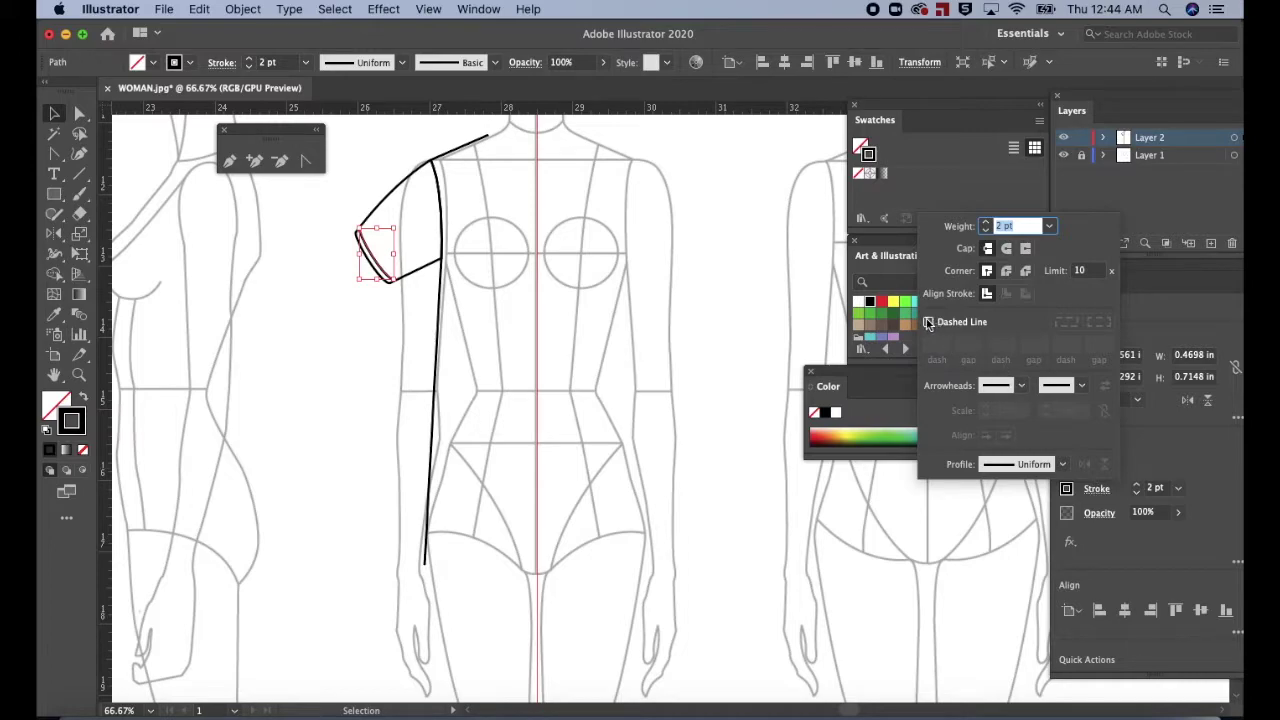
left_click(928, 322)
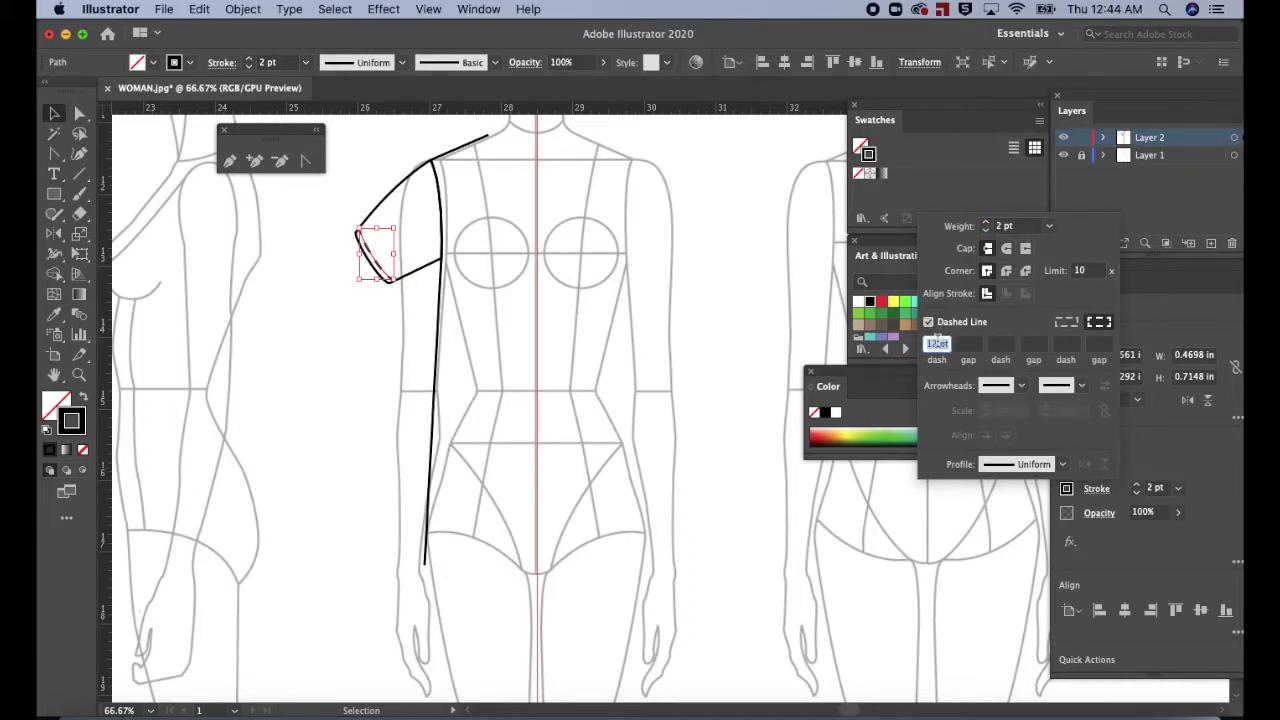
type("2")
key("Return")
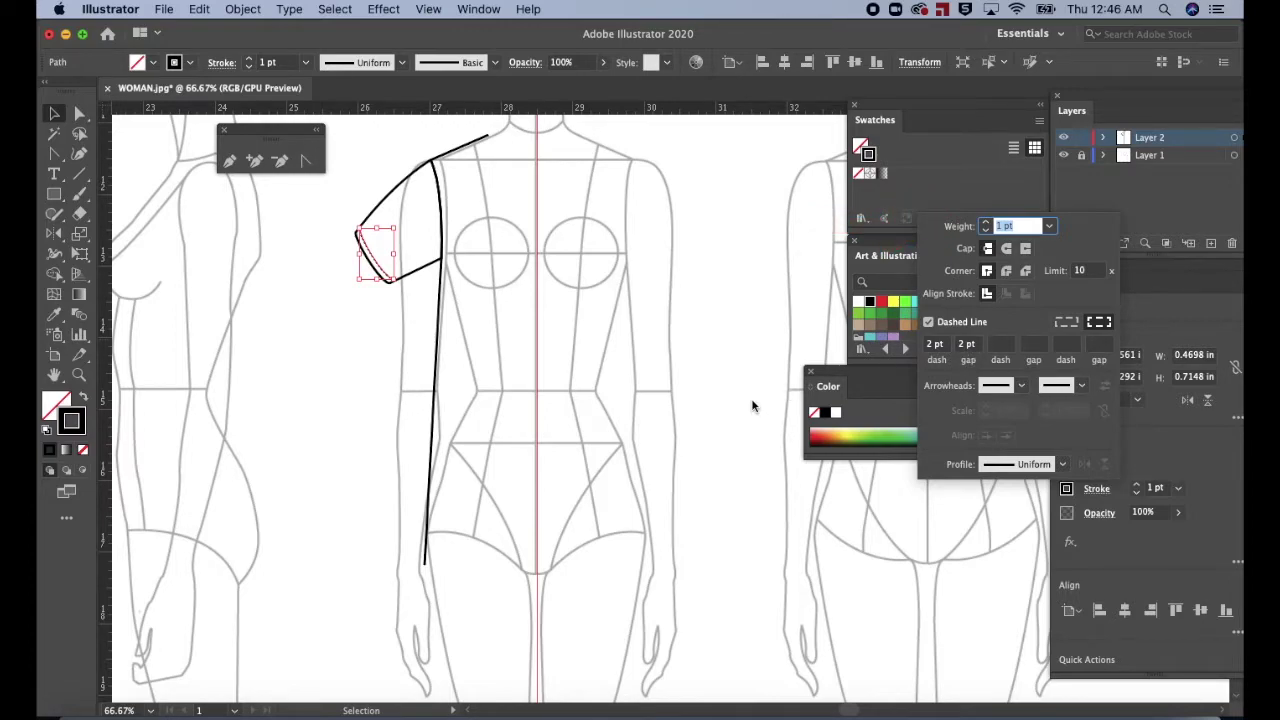
key("Escape")
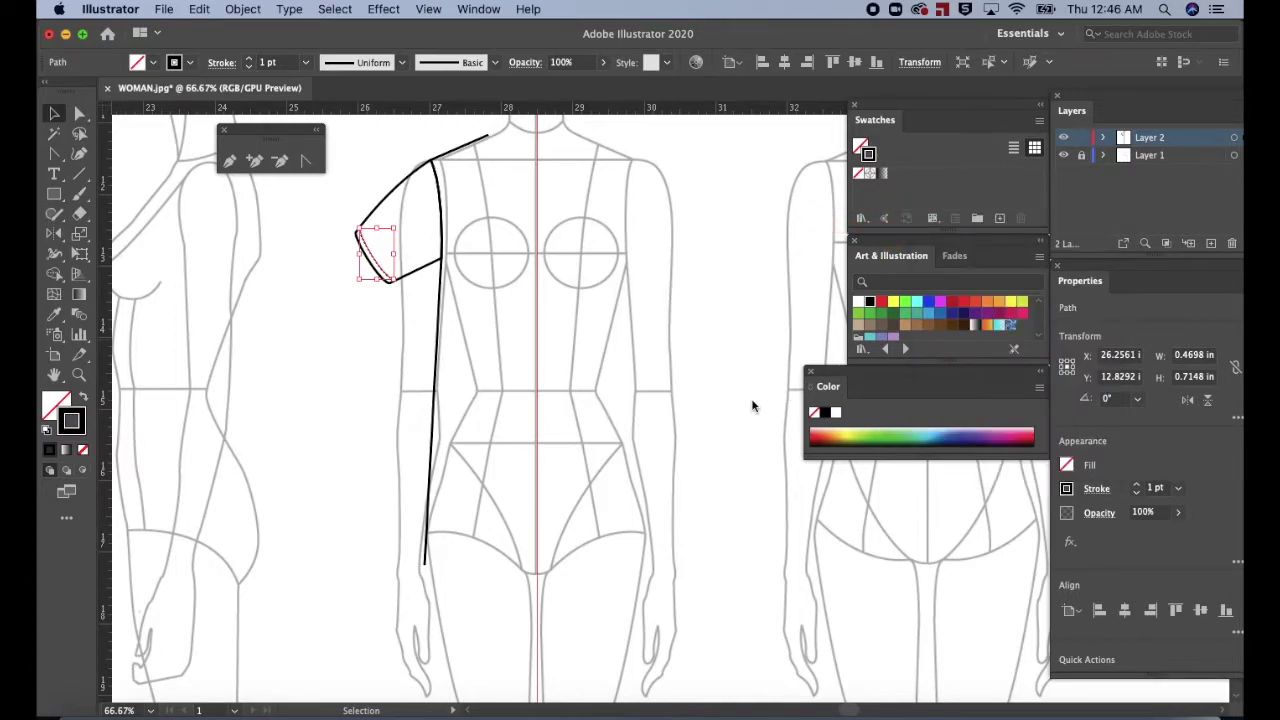
left_click(754, 406)
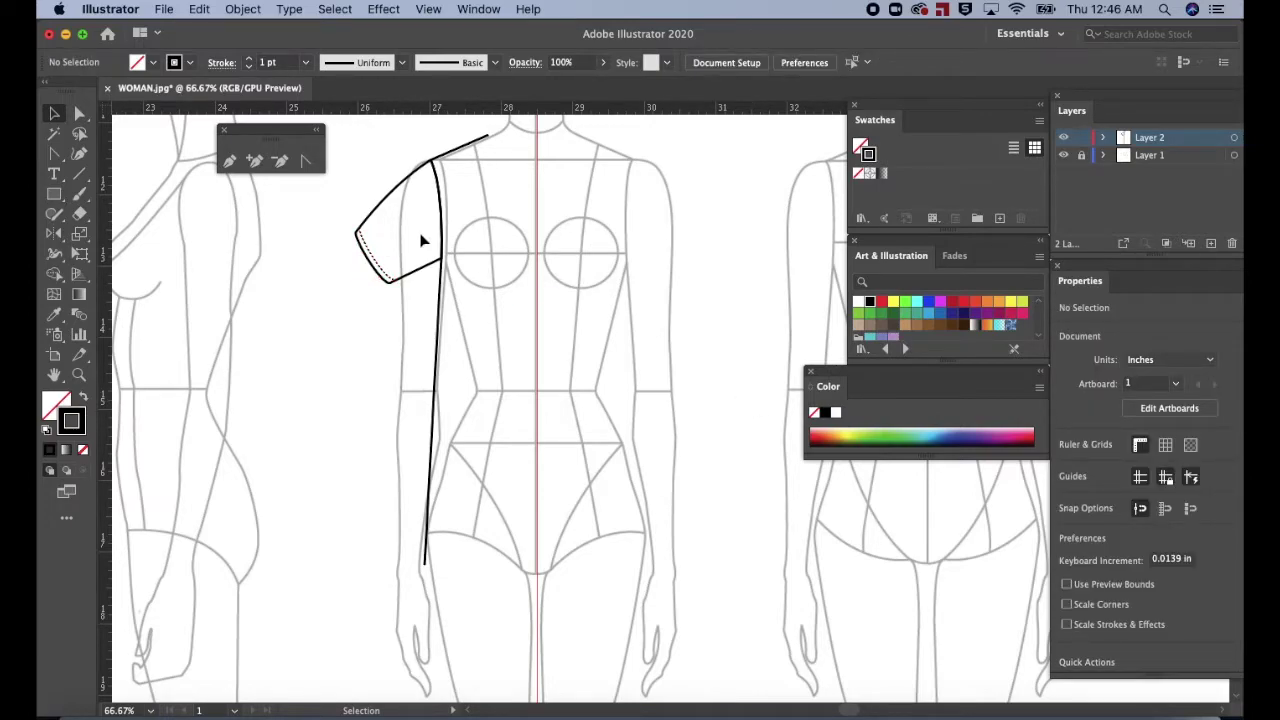
Select the half garment, tear off the Reflect tool group, and reflect a copy across the centre guide on the vertical axis.
left_click_drag(343, 118, 510, 587)
left_click_drag(54, 233, 100, 276)
left_click_drag(91, 248, 276, 190)
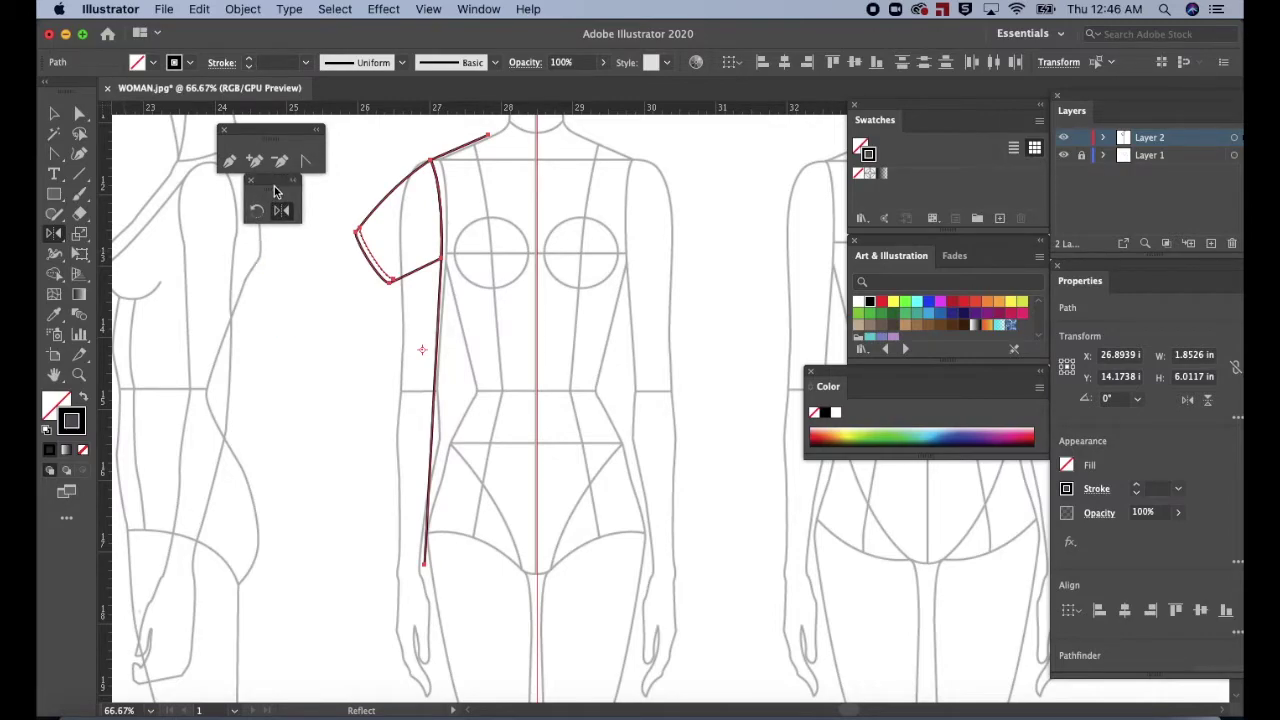
left_click(537, 187, "alt")
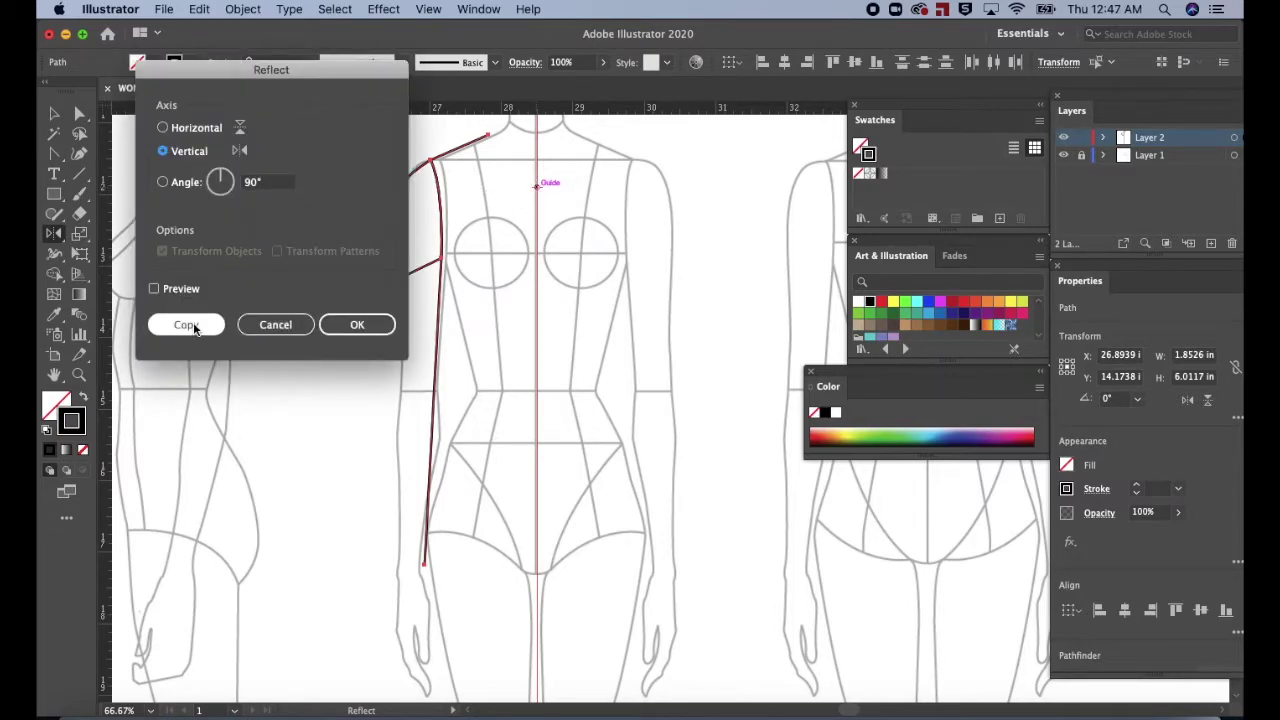
left_click(187, 325)
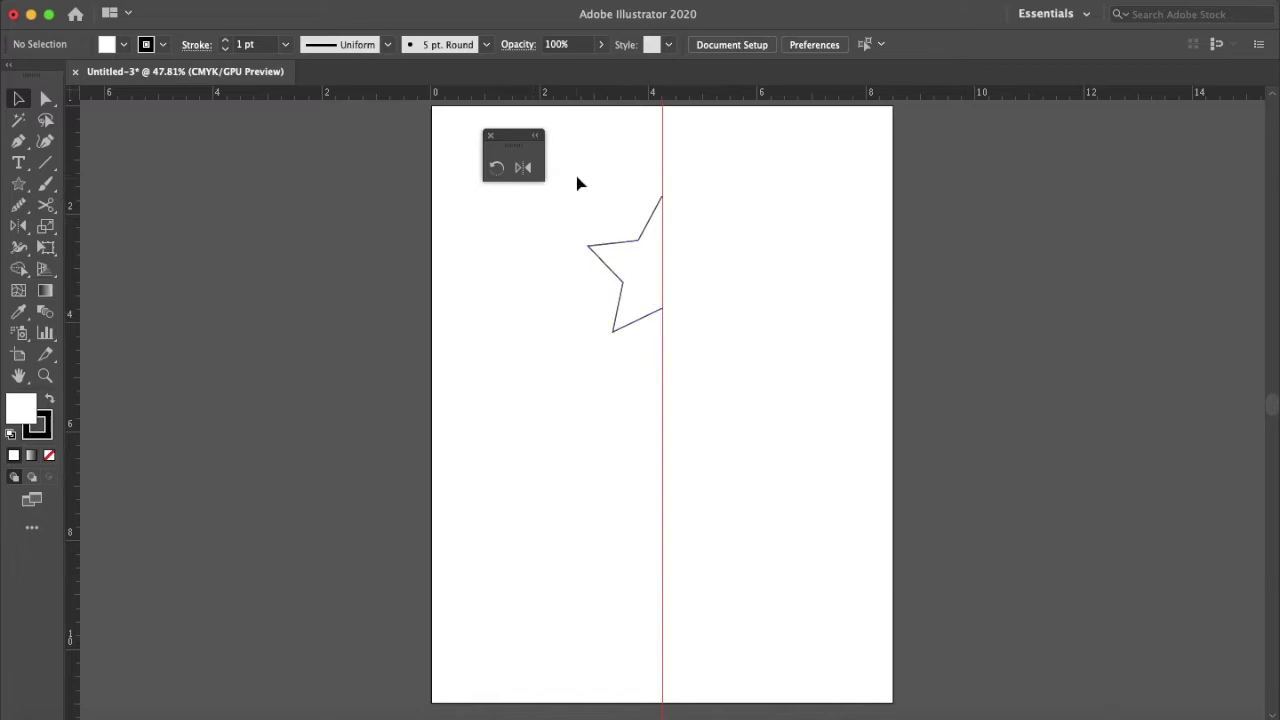
Try to reflect a copy of the half star vertically about its own centre, and undo the copy.
left_click_drag(568, 168, 666, 375)
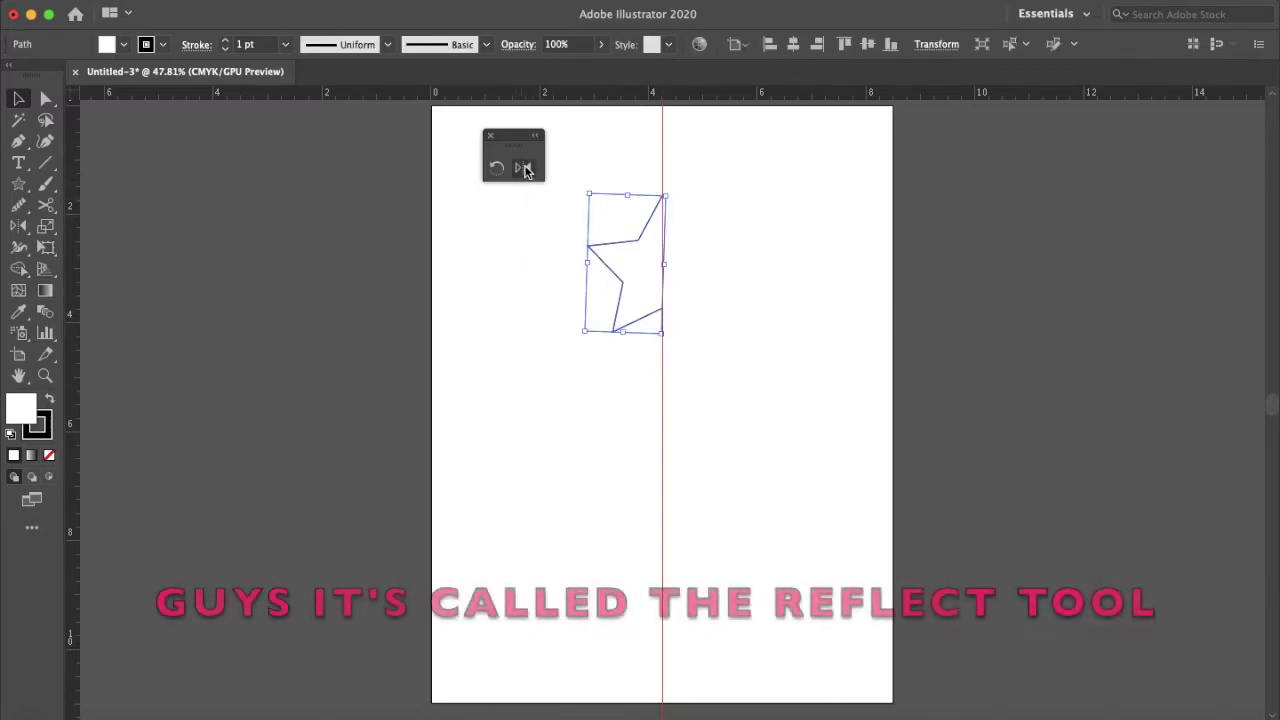
left_click(525, 168)
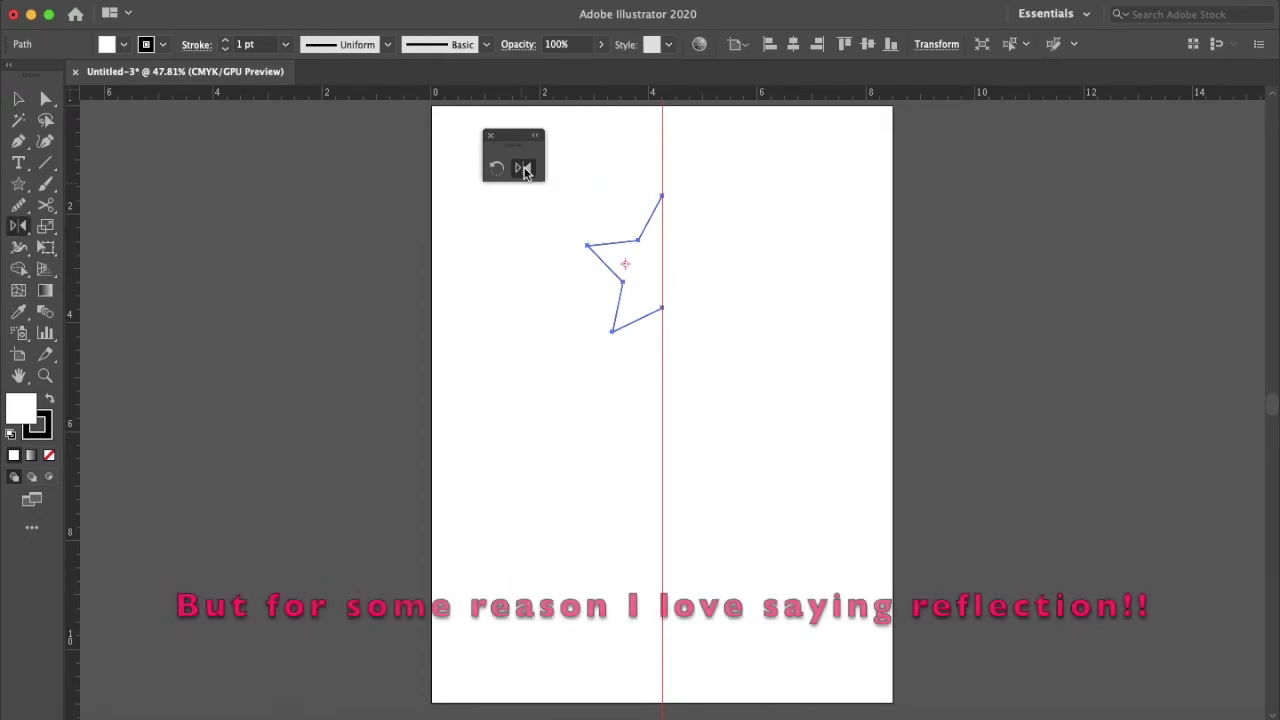
double_click(526, 170)
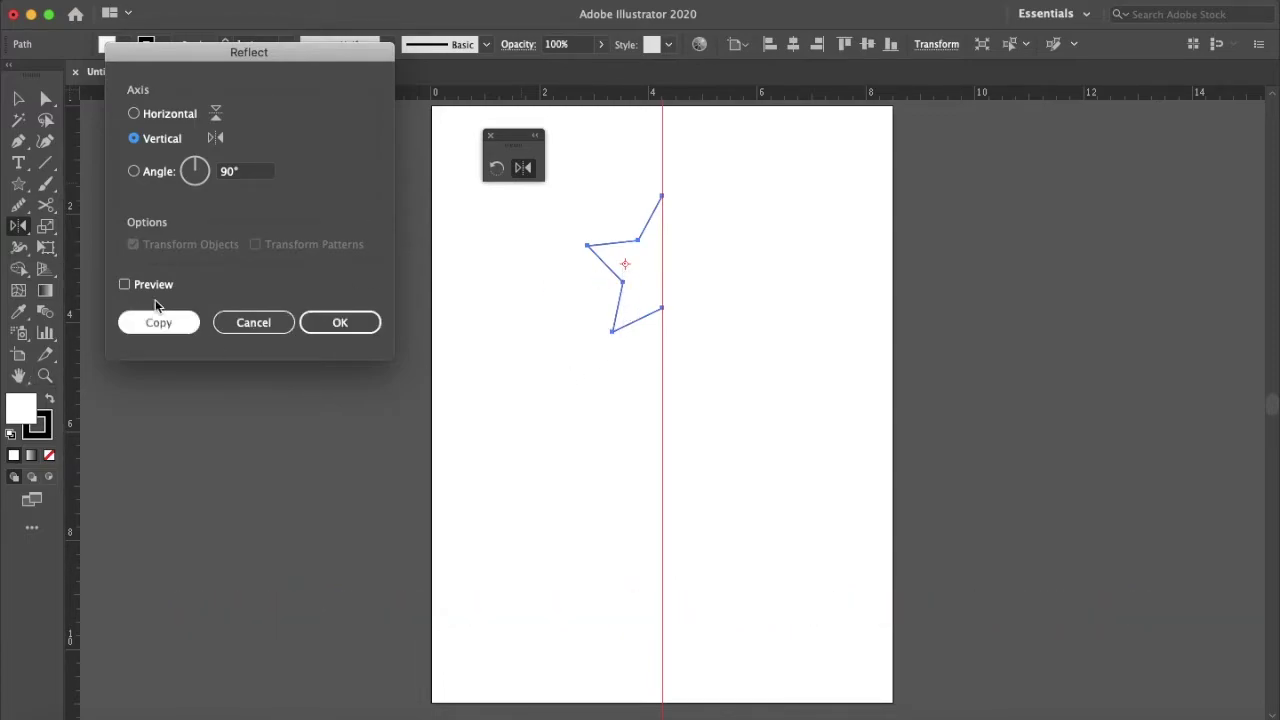
left_click(165, 326)
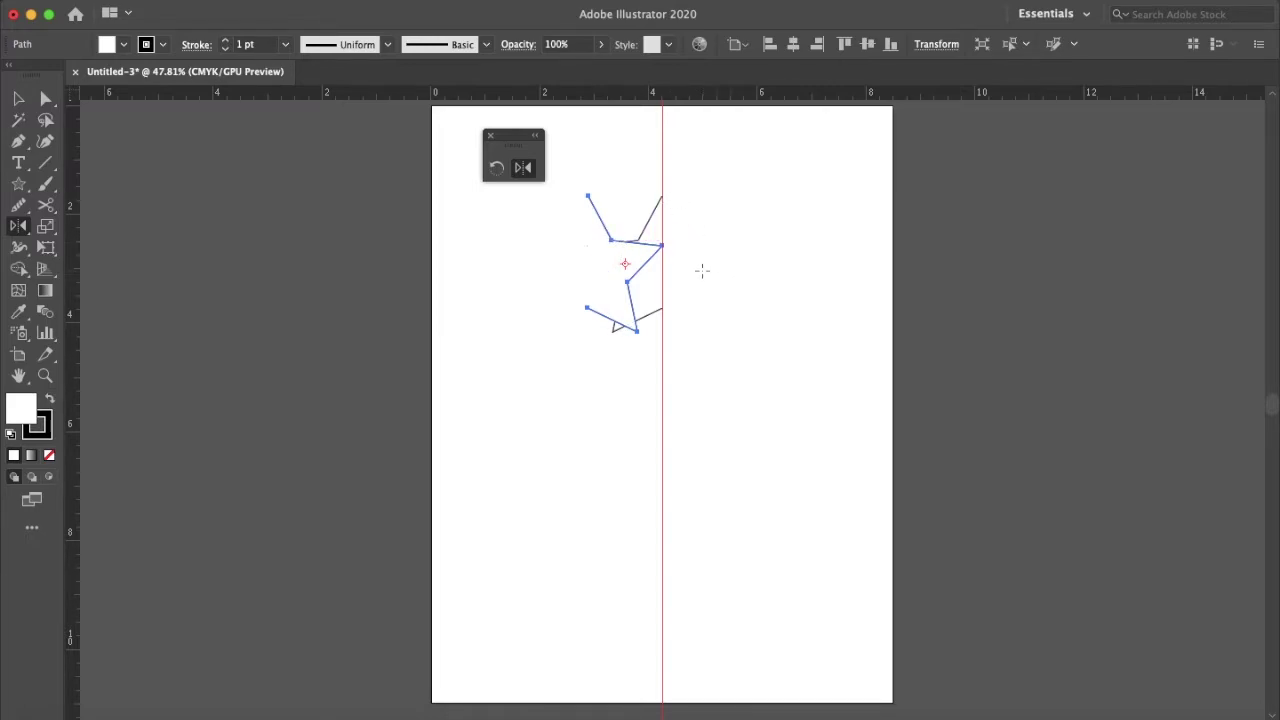
key("ctrl+d")
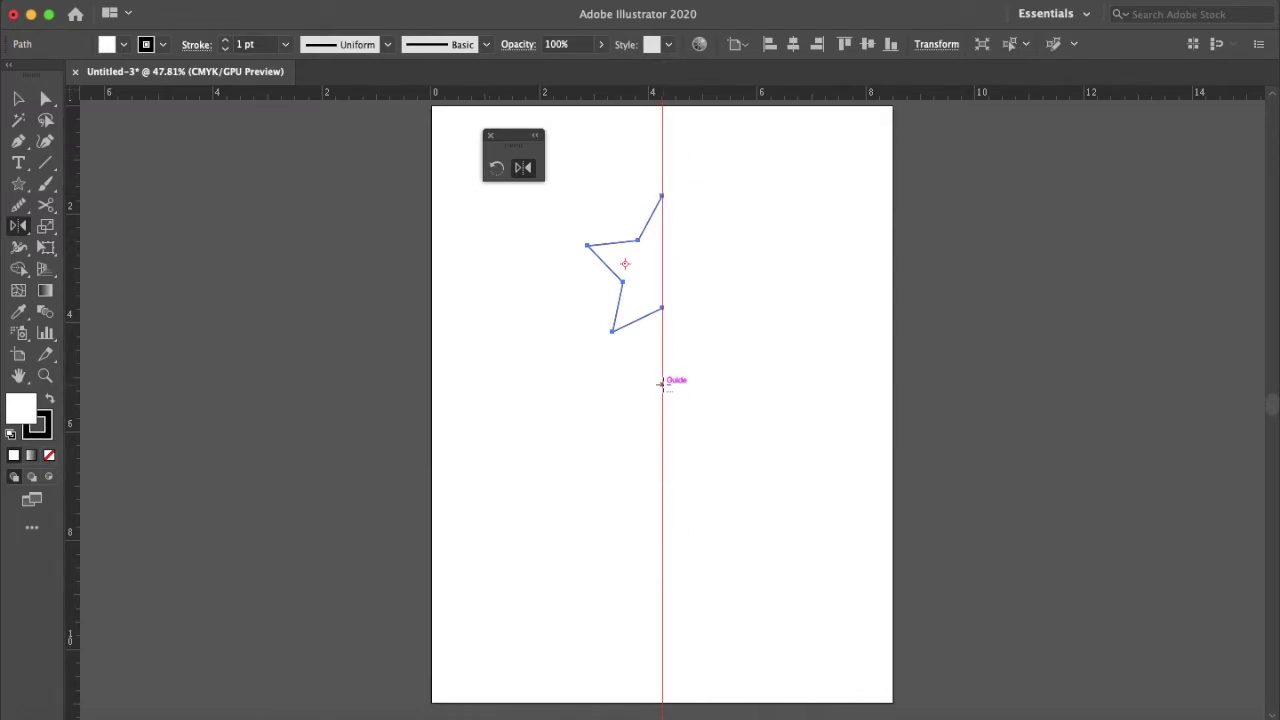
Reflect a copy of the half star across the vertical centre guide, then hide the guides and deselect the copy.
left_click(661, 383, "alt")
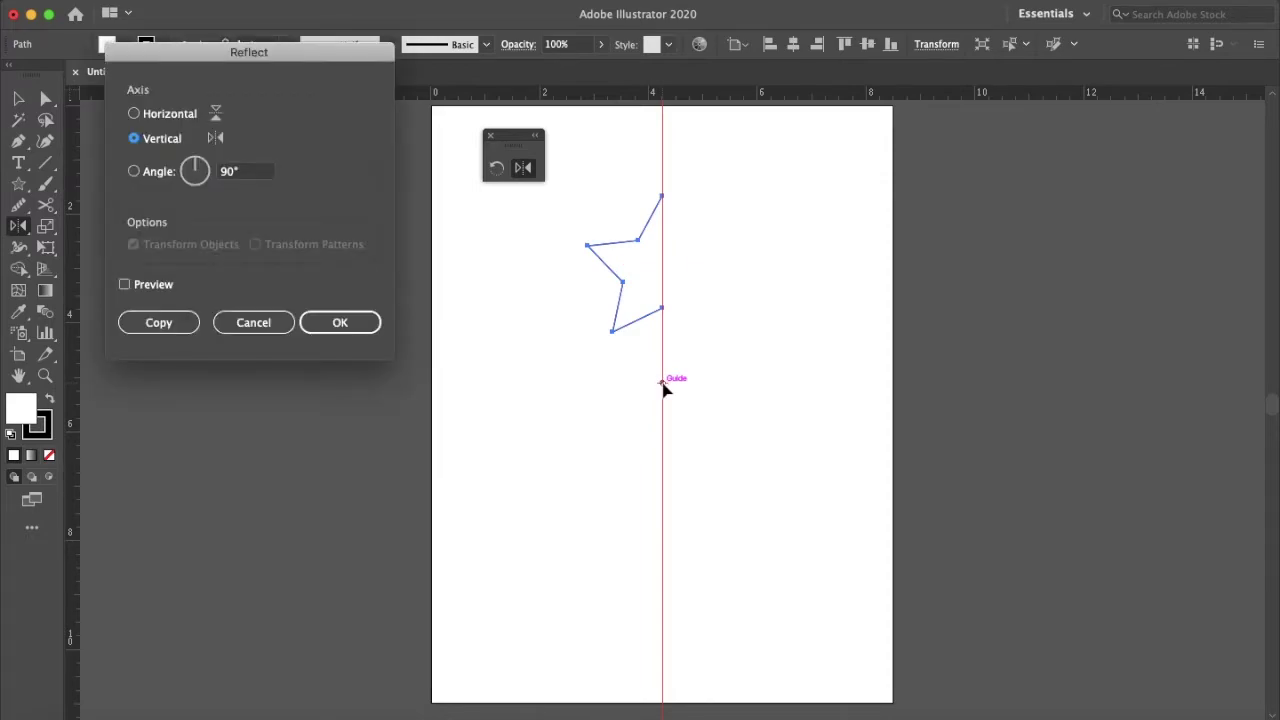
left_click(160, 323)
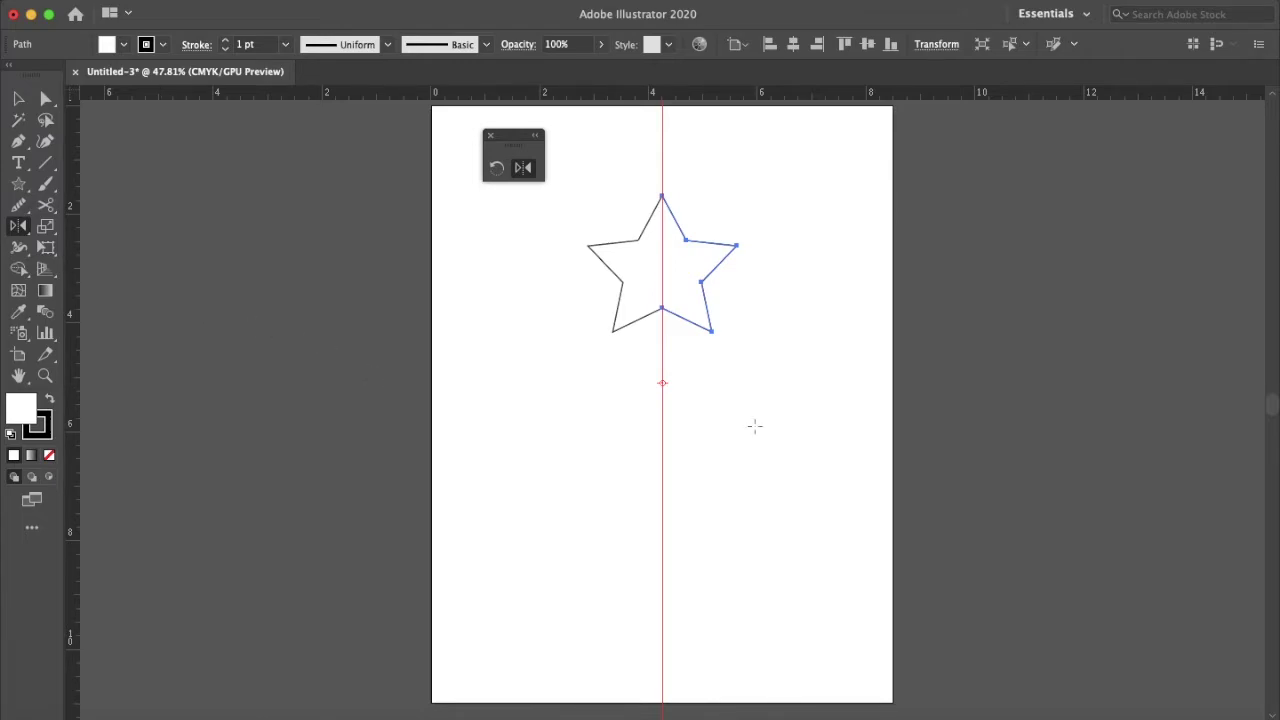
key("super+semicolon")
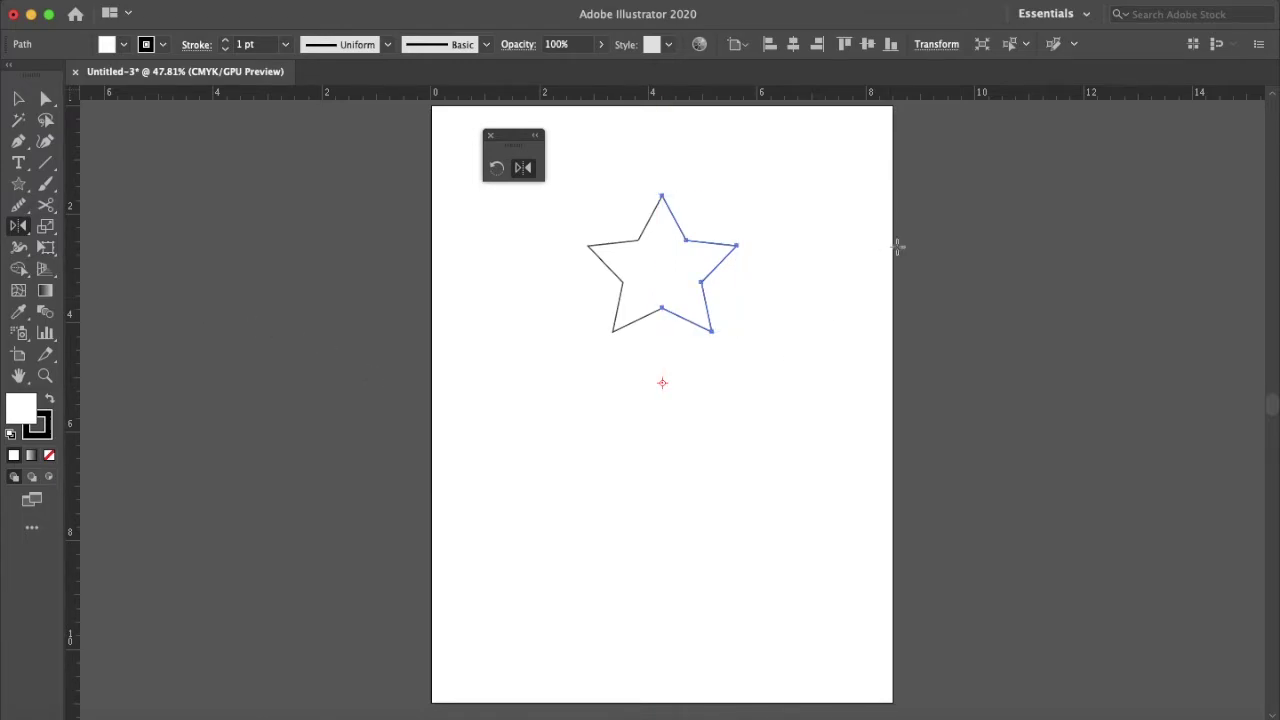
key("v")
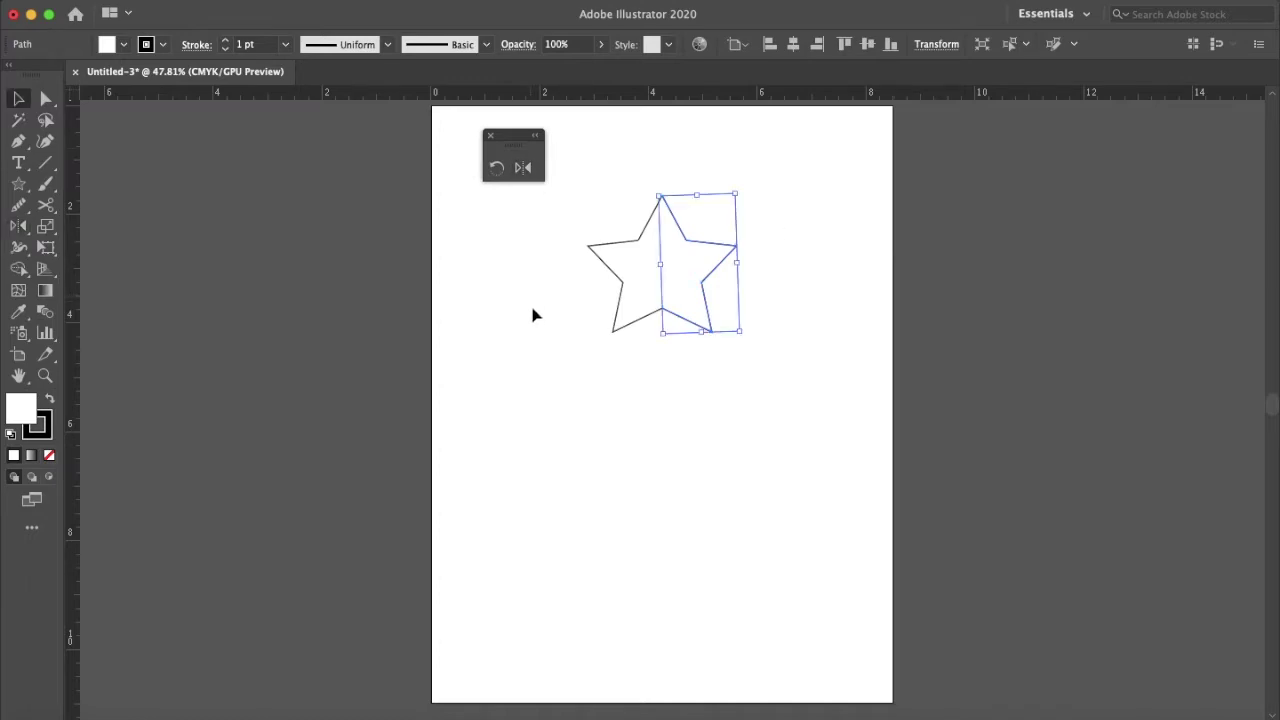
left_click(534, 320)
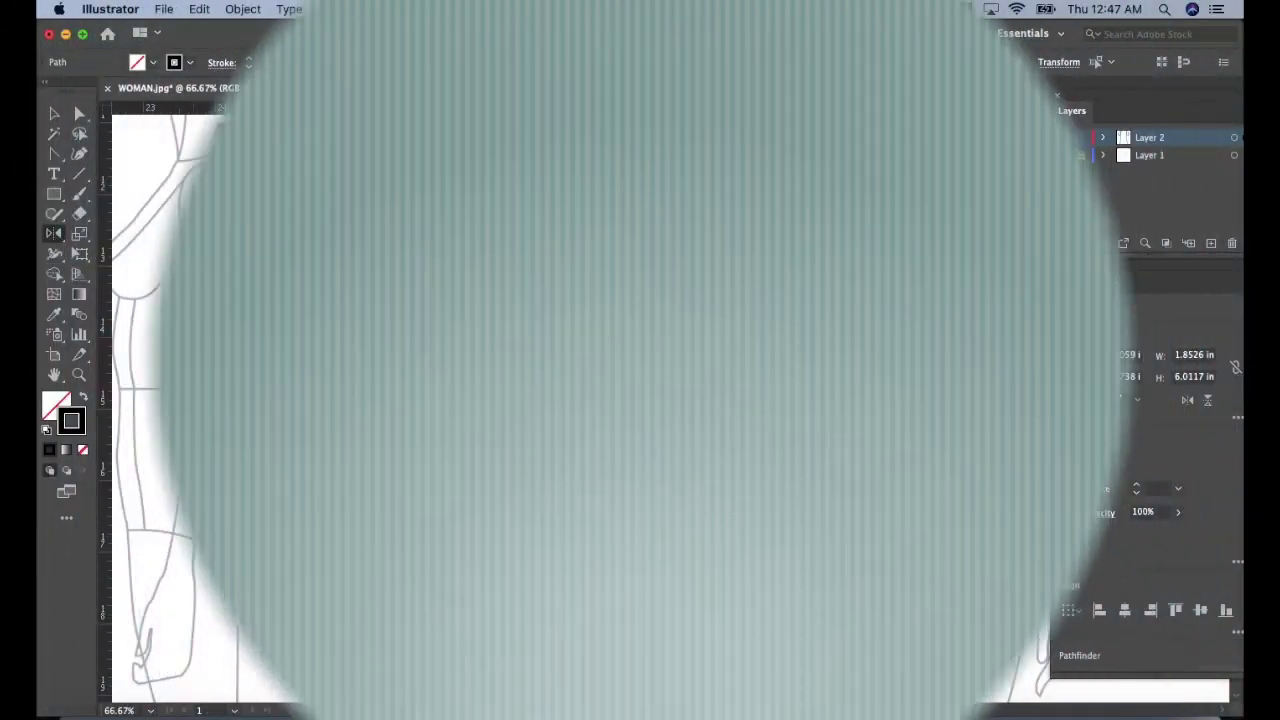
Select both body halves of the top and join their open ends across the neckline and hem, then deselect.
key("v")
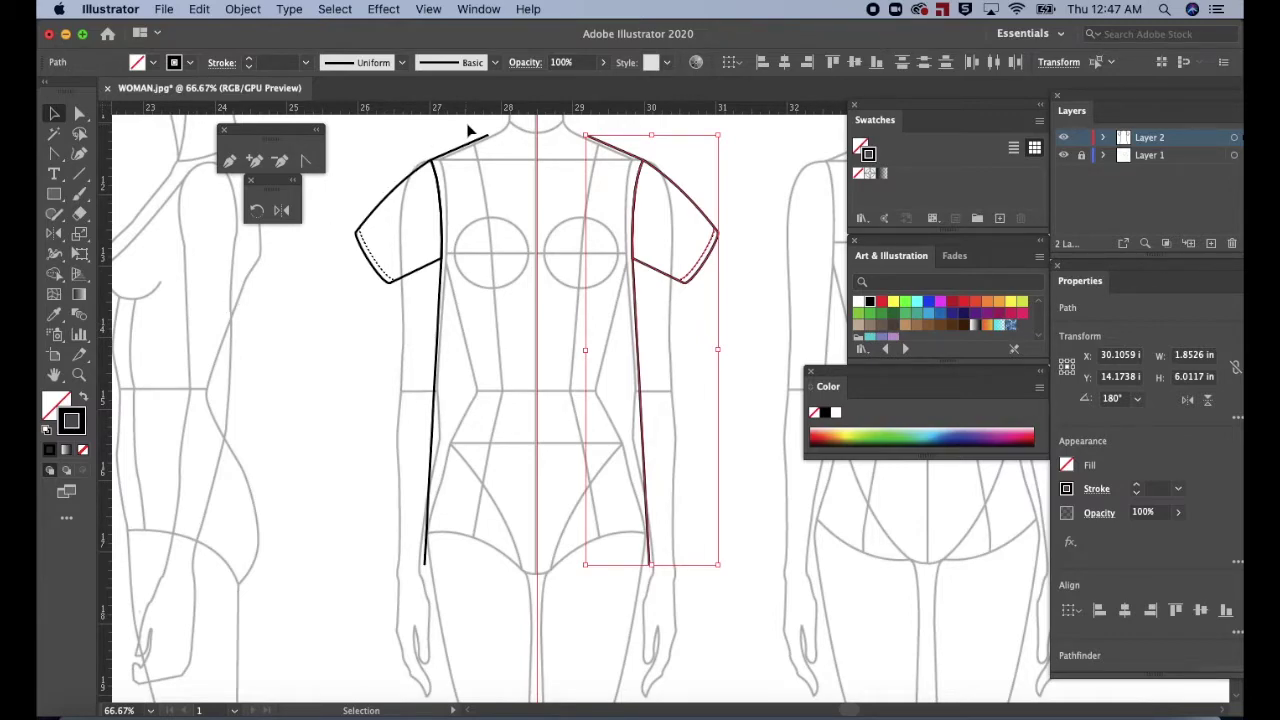
key("super+a")
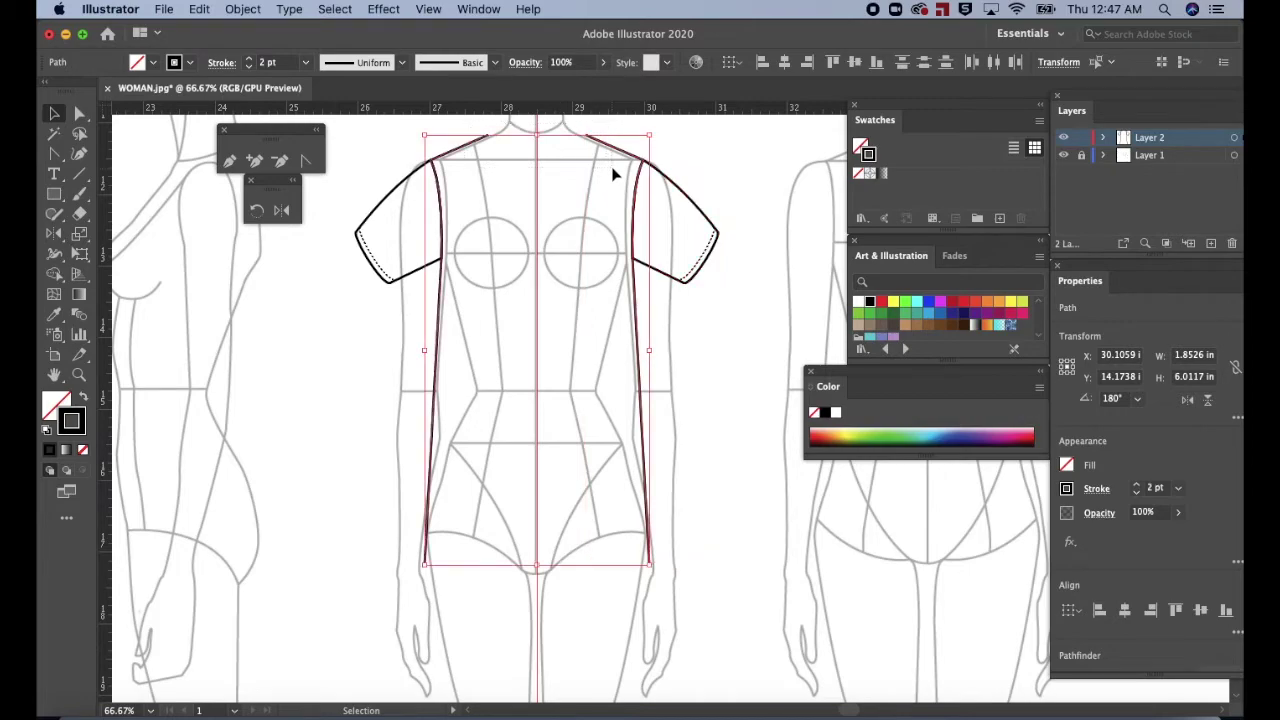
key("a")
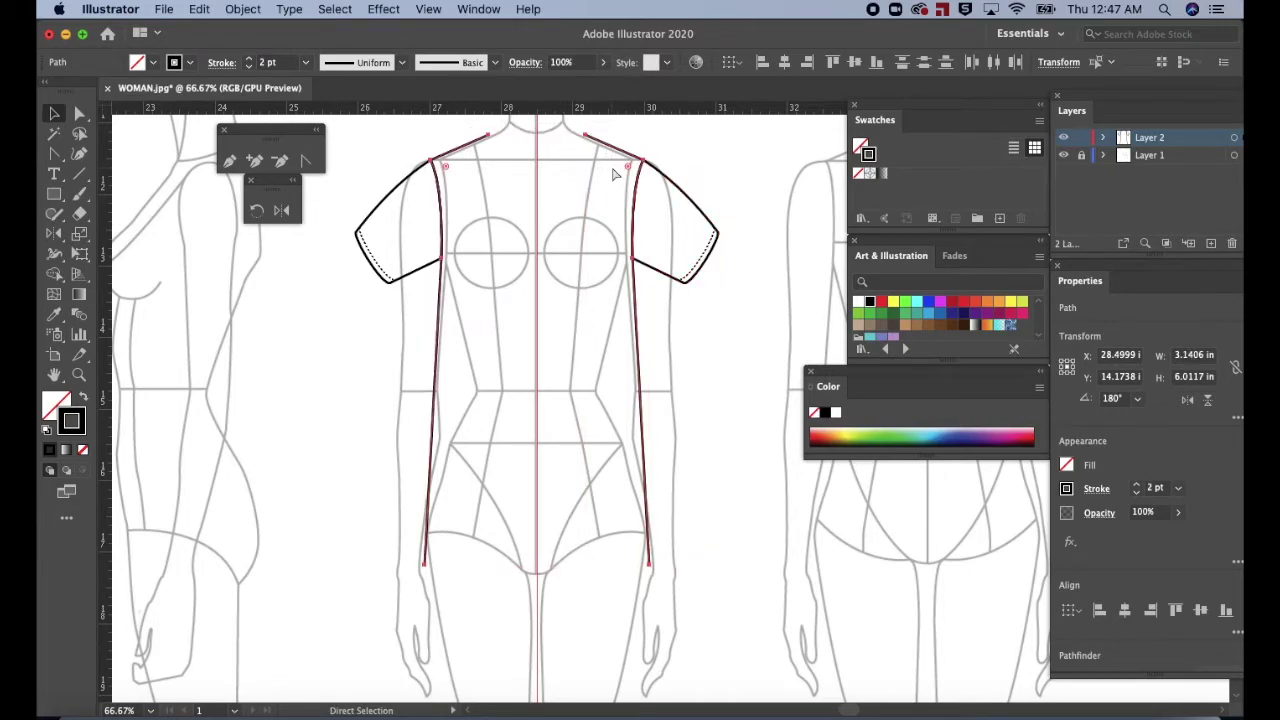
key("v")
left_click_drag(678, 604, 405, 513)
key("super+j")
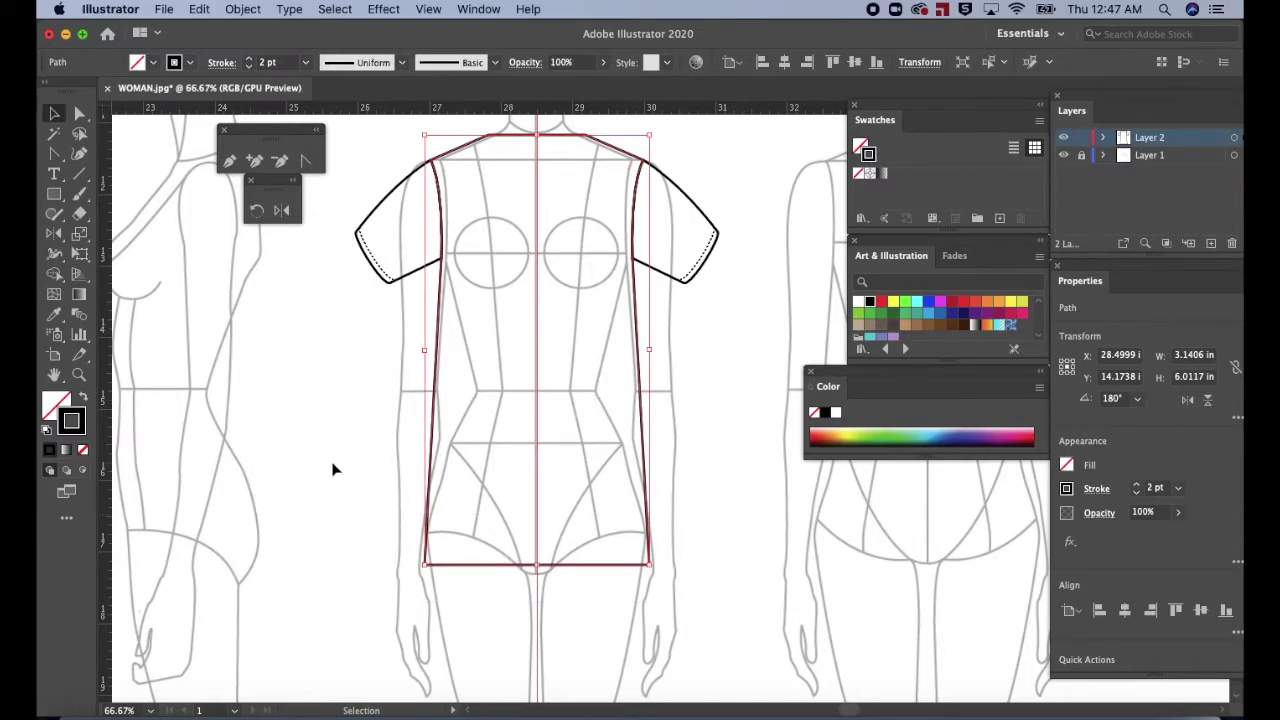
left_click(334, 469)
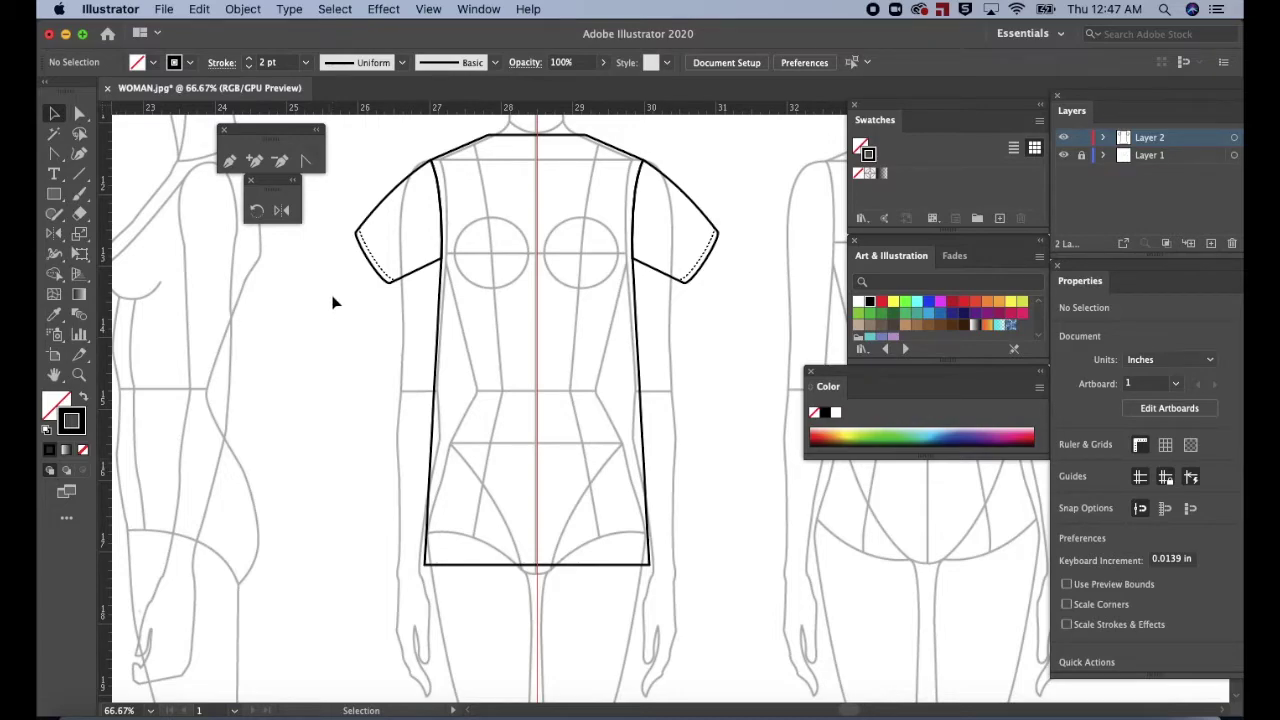
Curve the neckline down into a scoop and the bottom hem slightly downward with the Anchor Point tool, then deselect.
left_click(305, 164)
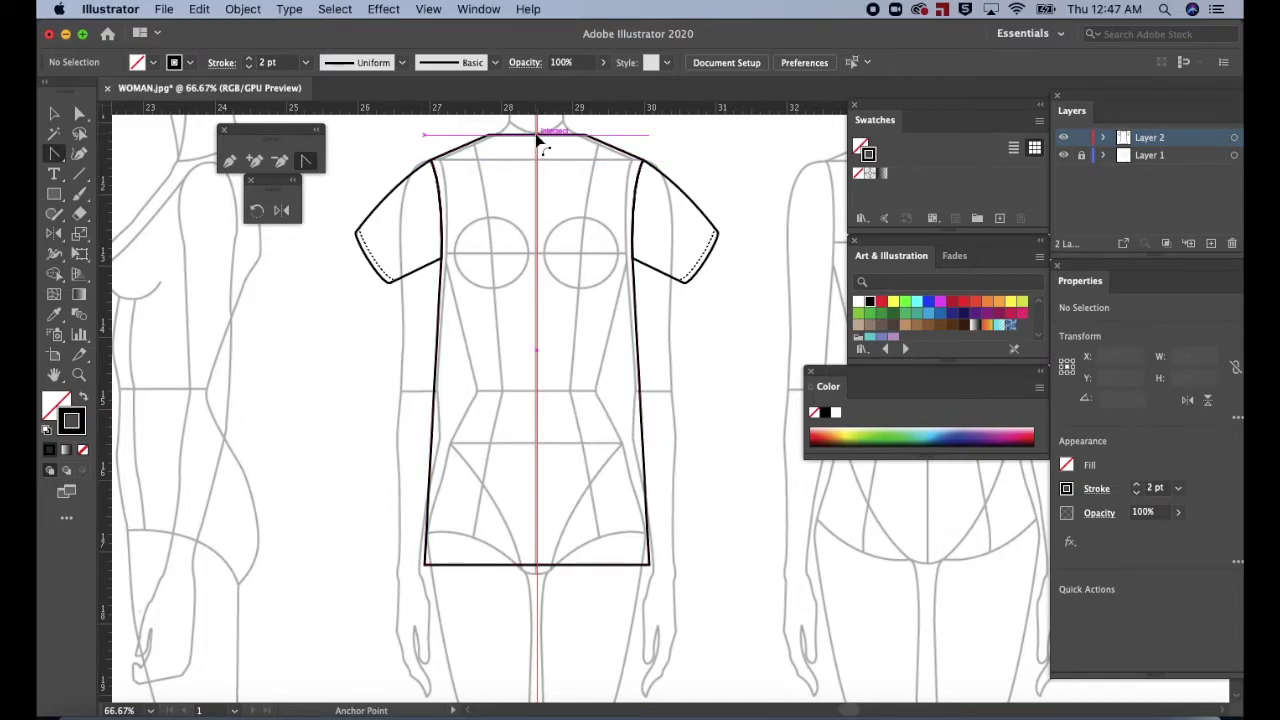
left_click_drag(541, 142, 541, 180)
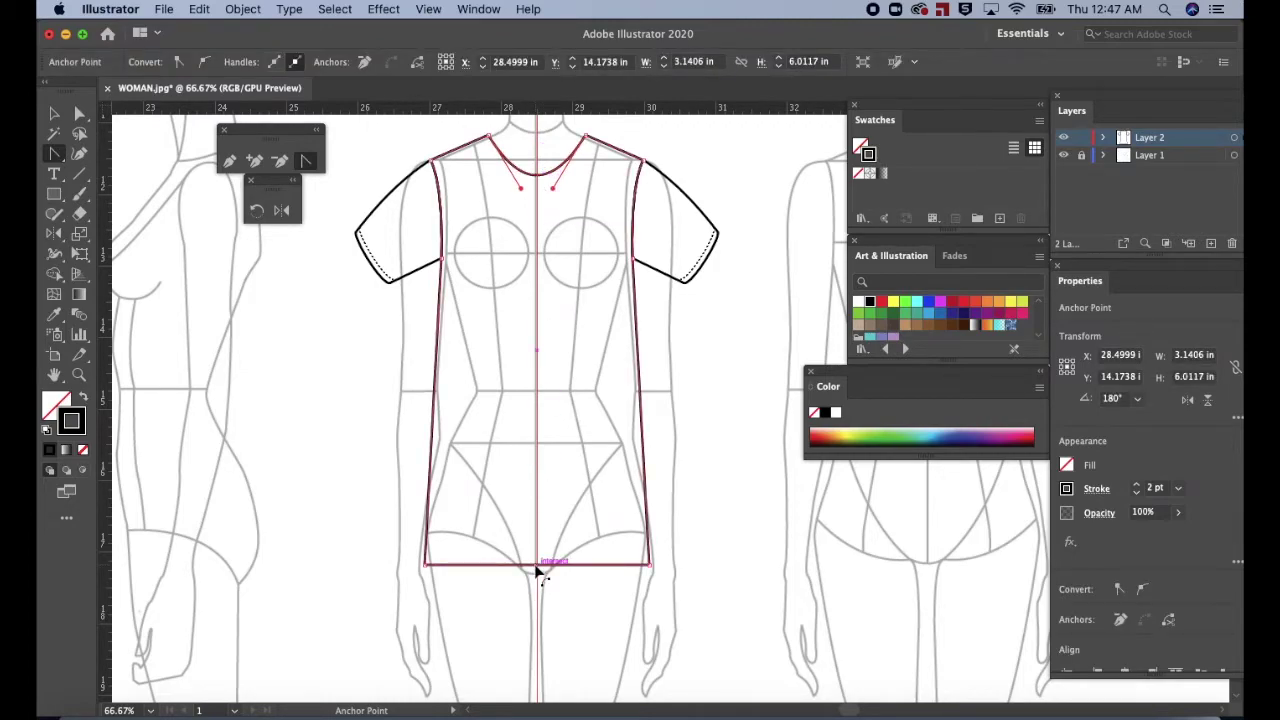
left_click_drag(537, 570, 539, 578)
key("v")
key("super+shift+a")
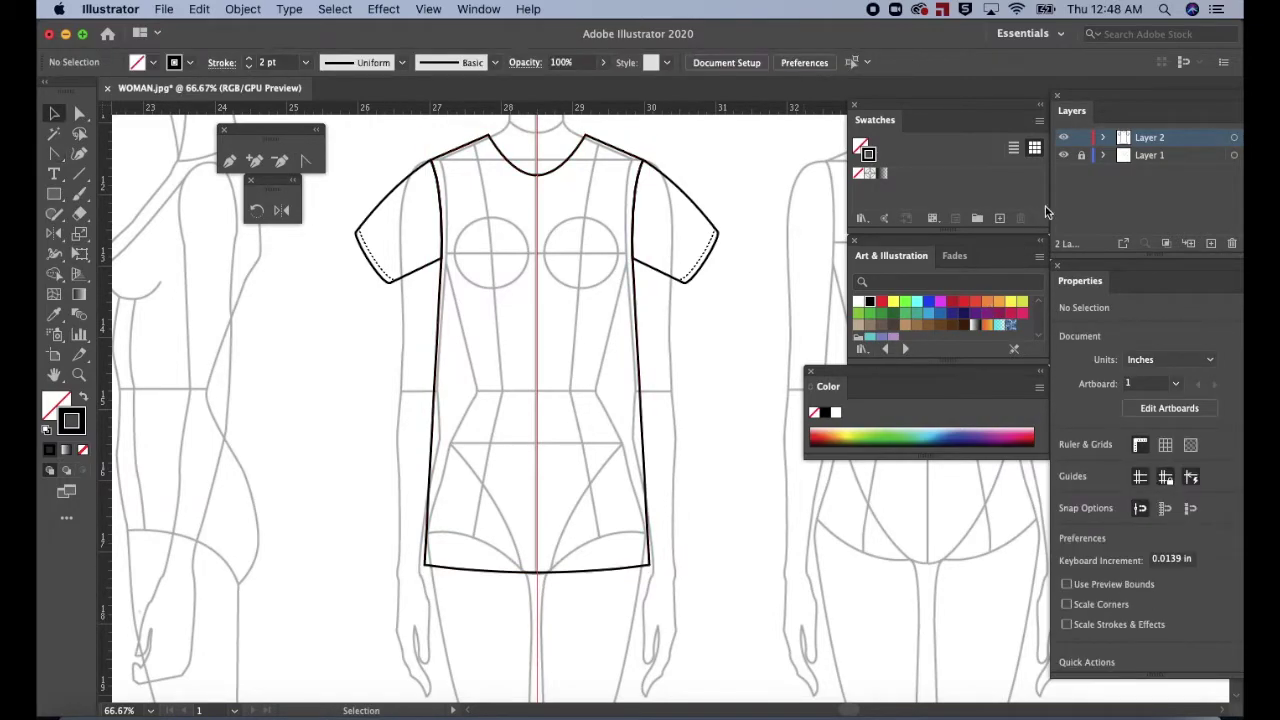
Hide the croquis layer, Layer 1, and the centre guide so only the garment flat shows.
left_click(1063, 155)
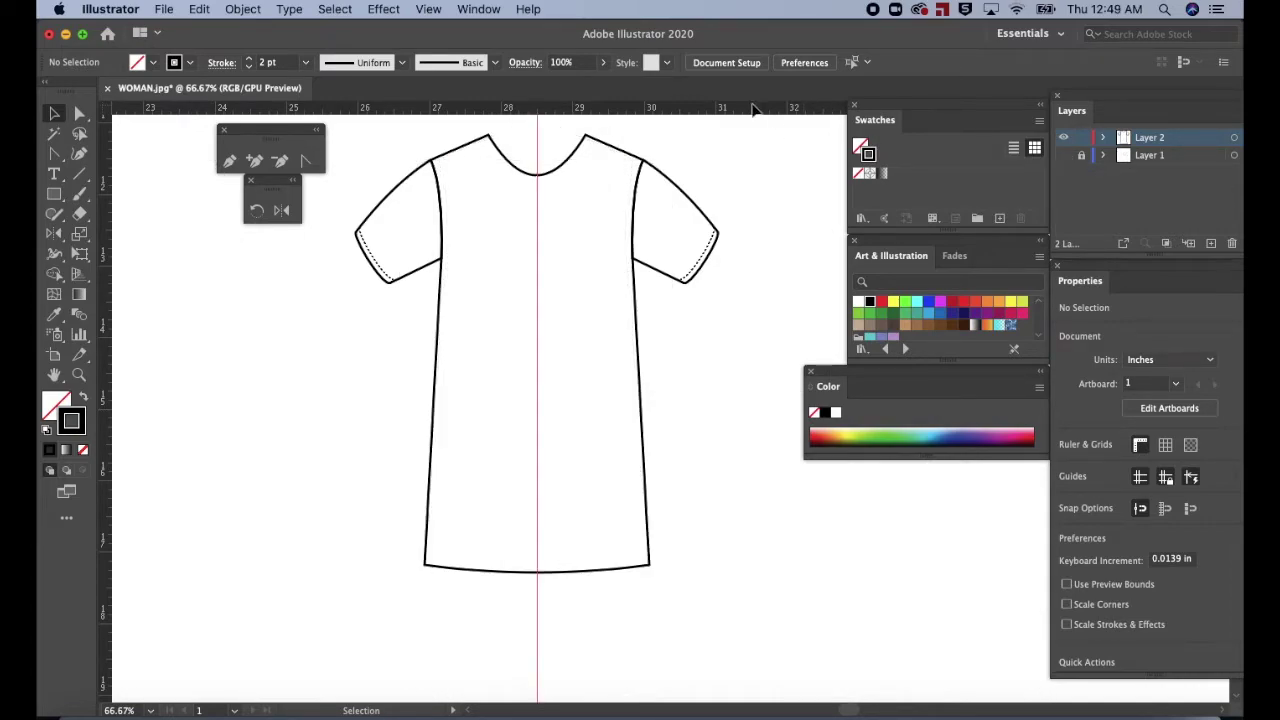
left_click(430, 10)
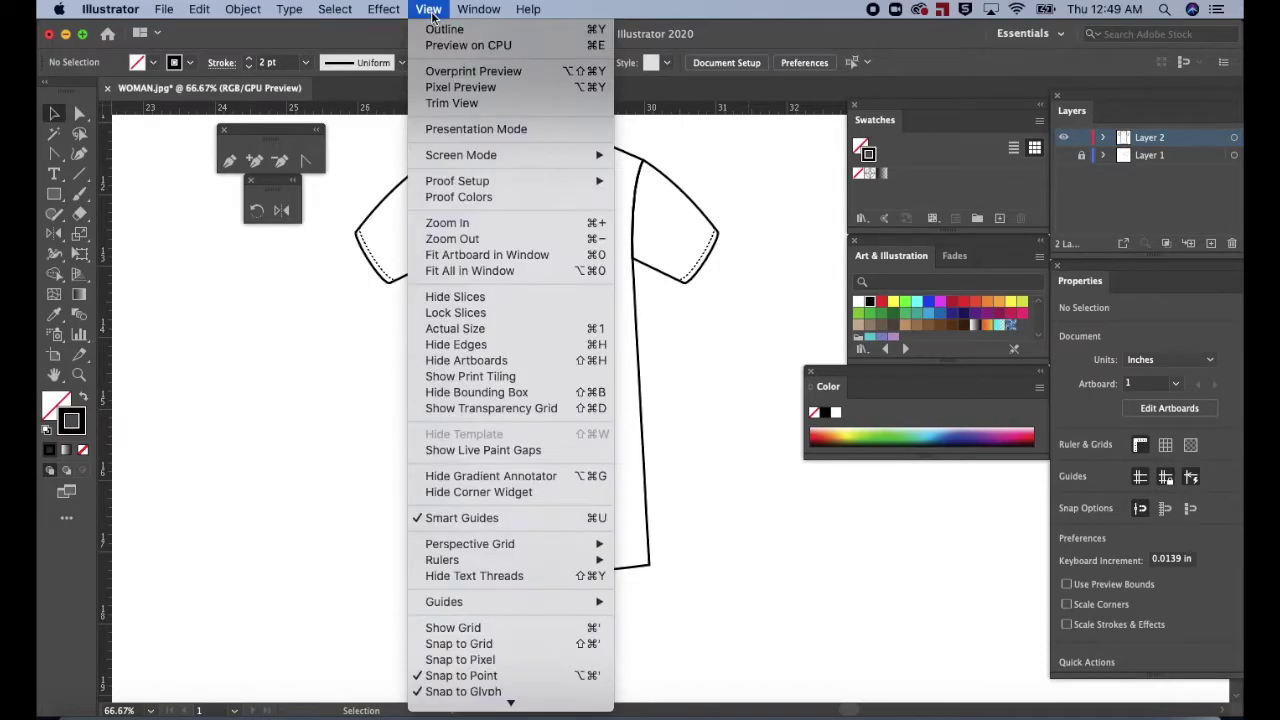
mouse_move(490, 545)
mouse_move(490, 601)
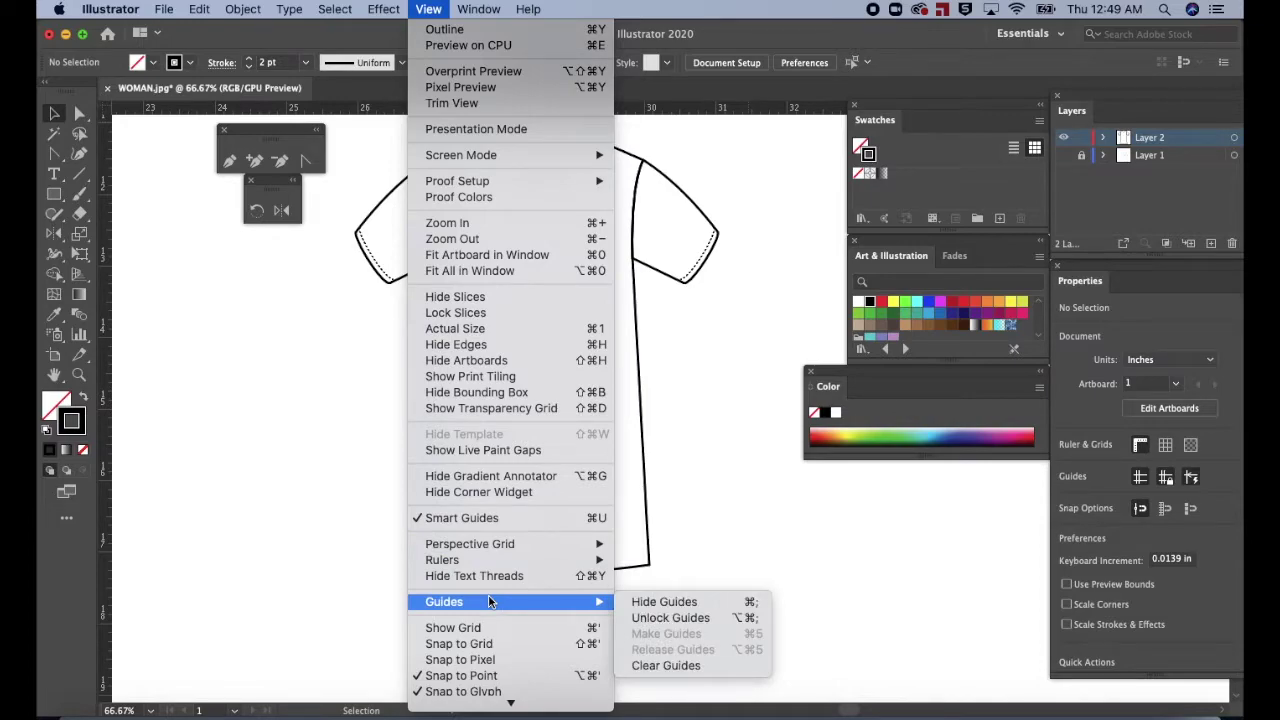
left_click(645, 604)
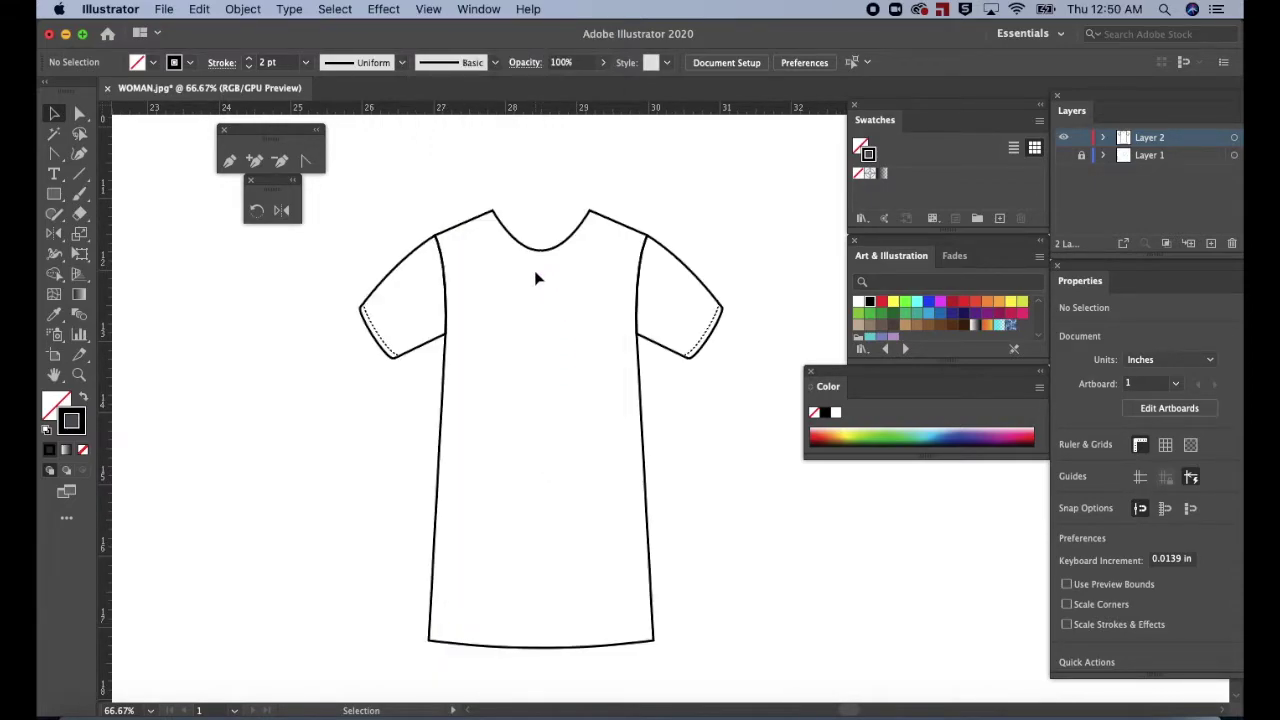
Duplicate the neckline curve with Paste in Back and join the copy's ends into a closed shape.
key("a")
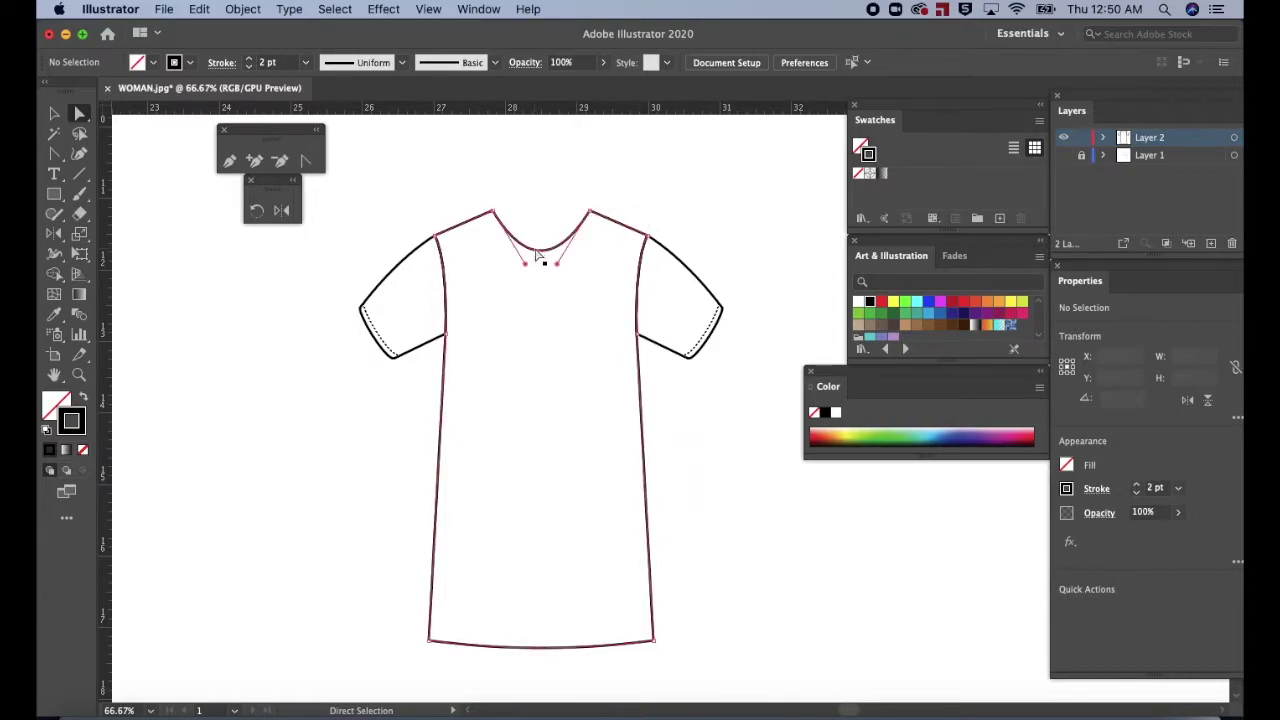
left_click(538, 255)
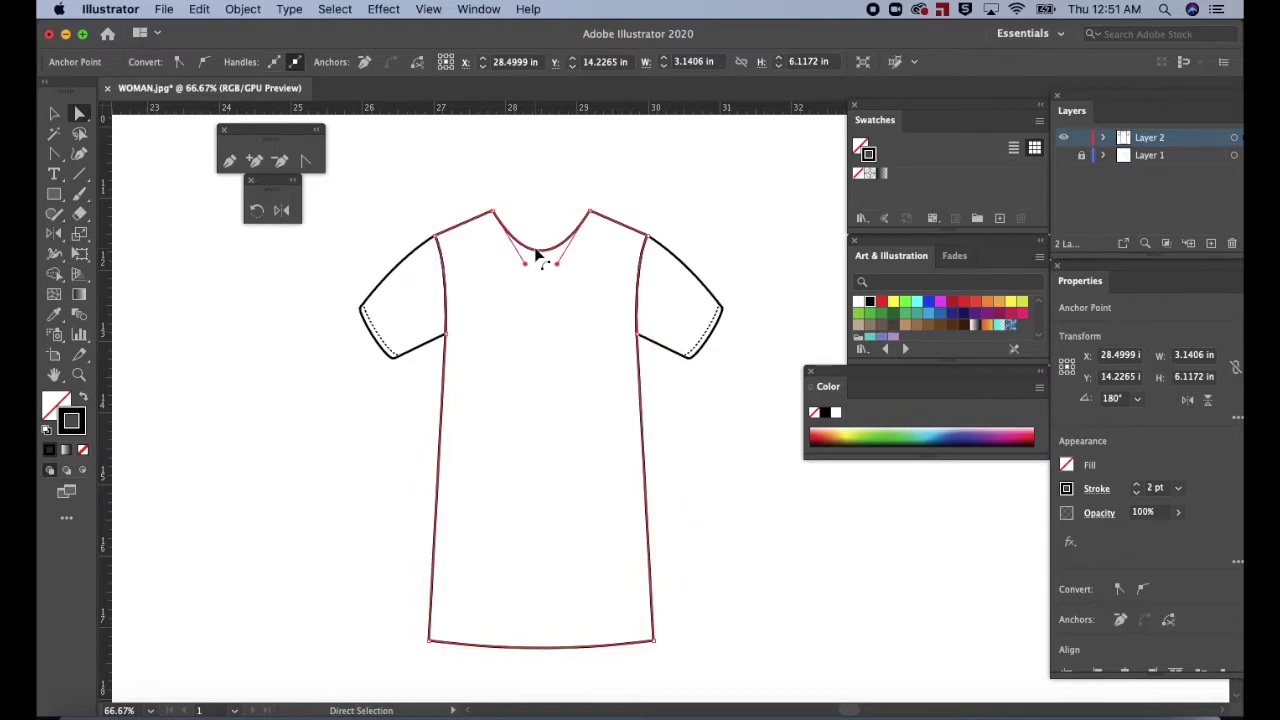
left_click(536, 255)
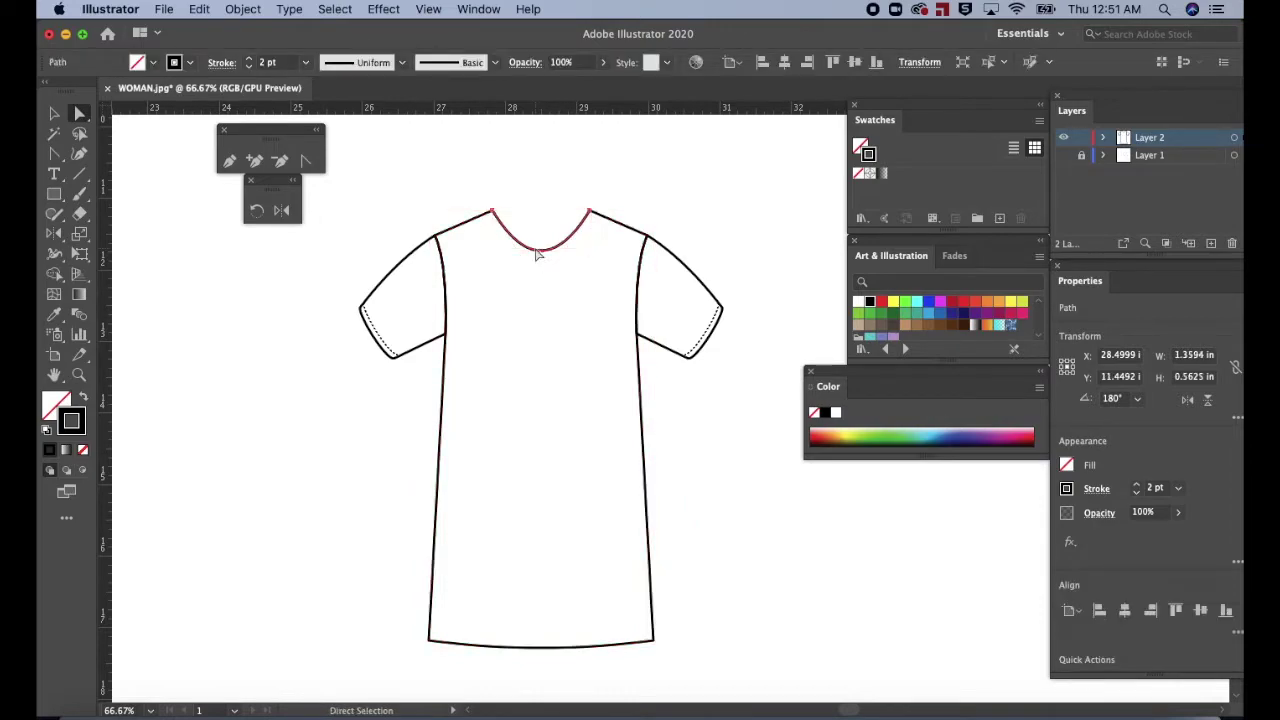
left_click(200, 10)
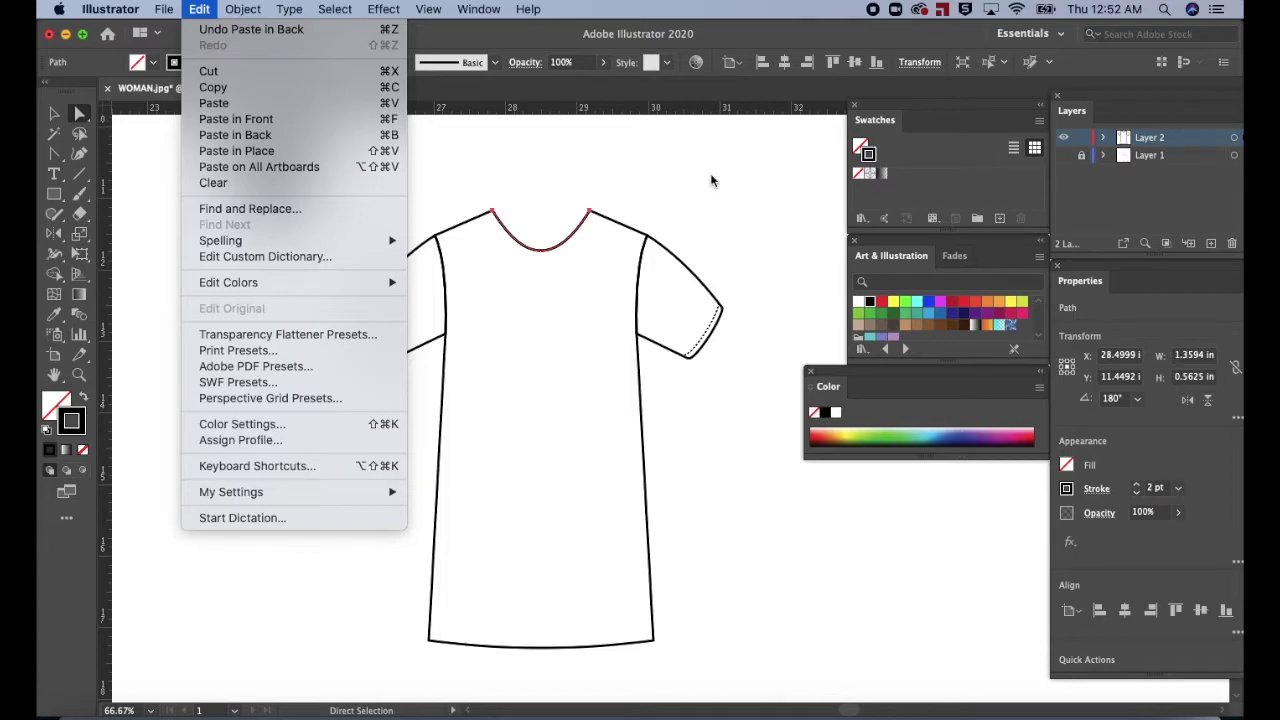
left_click(590, 174)
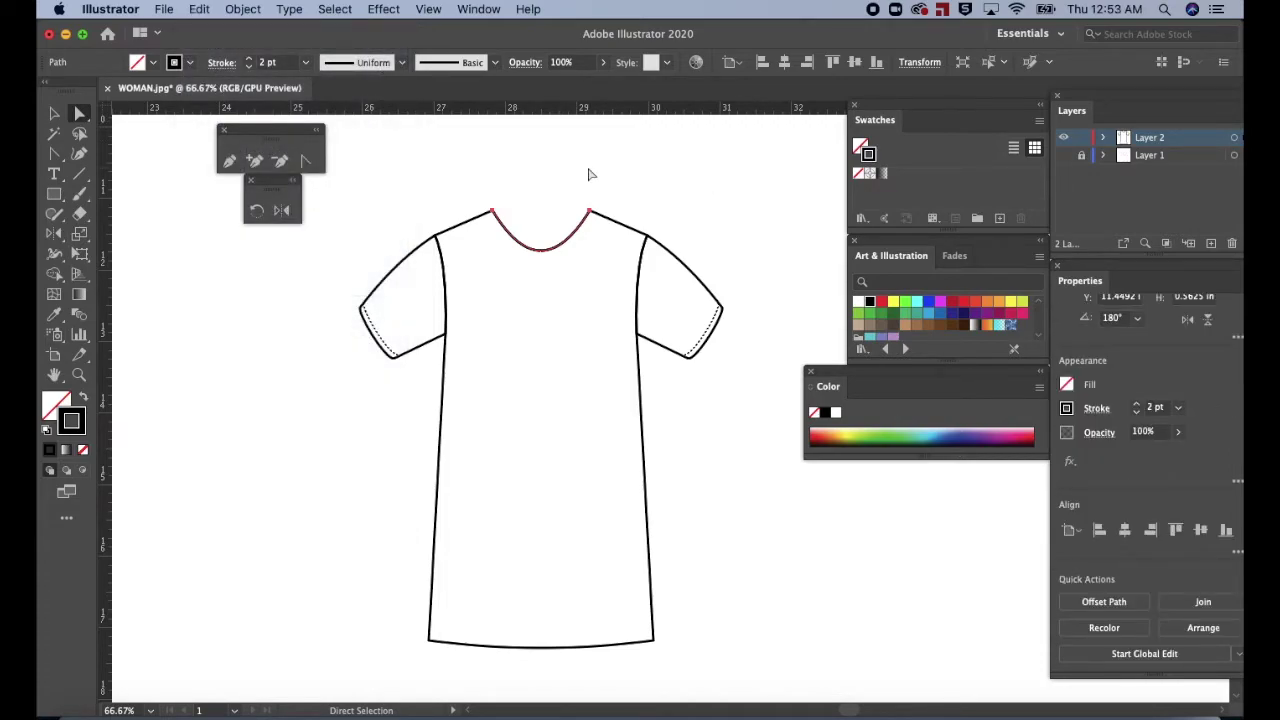
key("super+j")
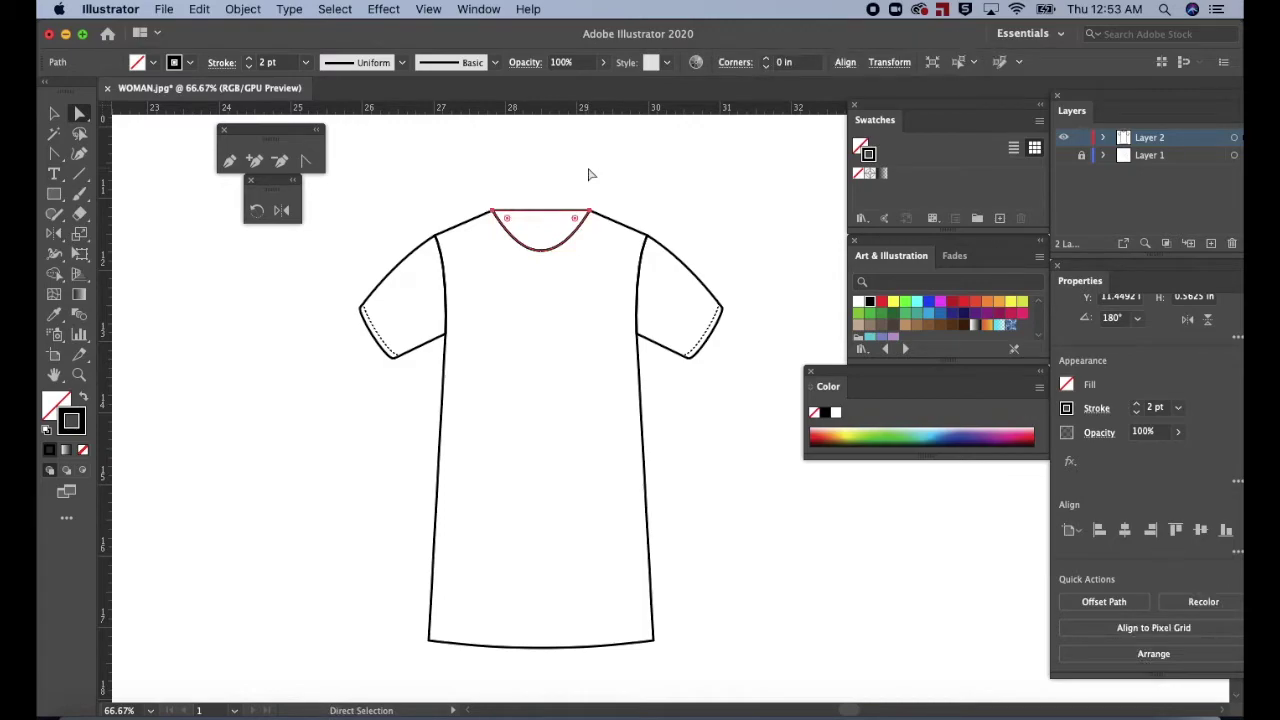
Set the stroke corners of the closed neckline shape to Round Join.
key("super+equal")
key("super+equal")
key("super+equal")
key("super+equal")
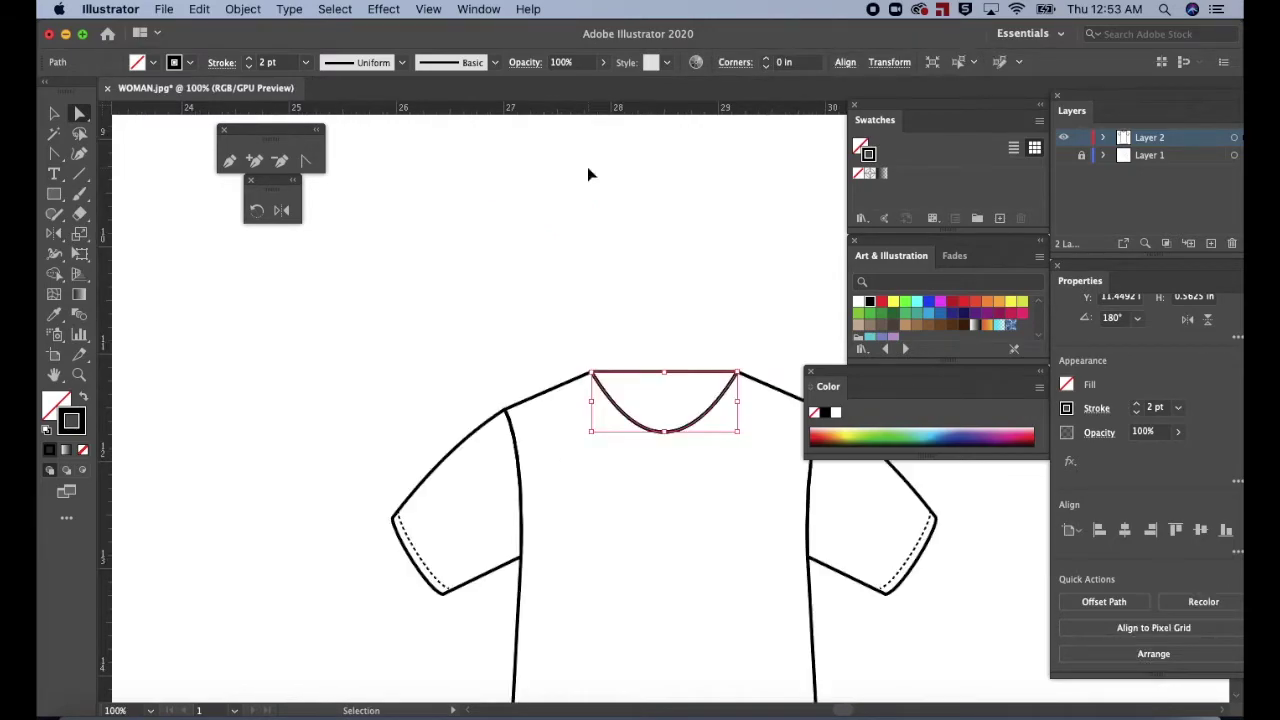
key("space")
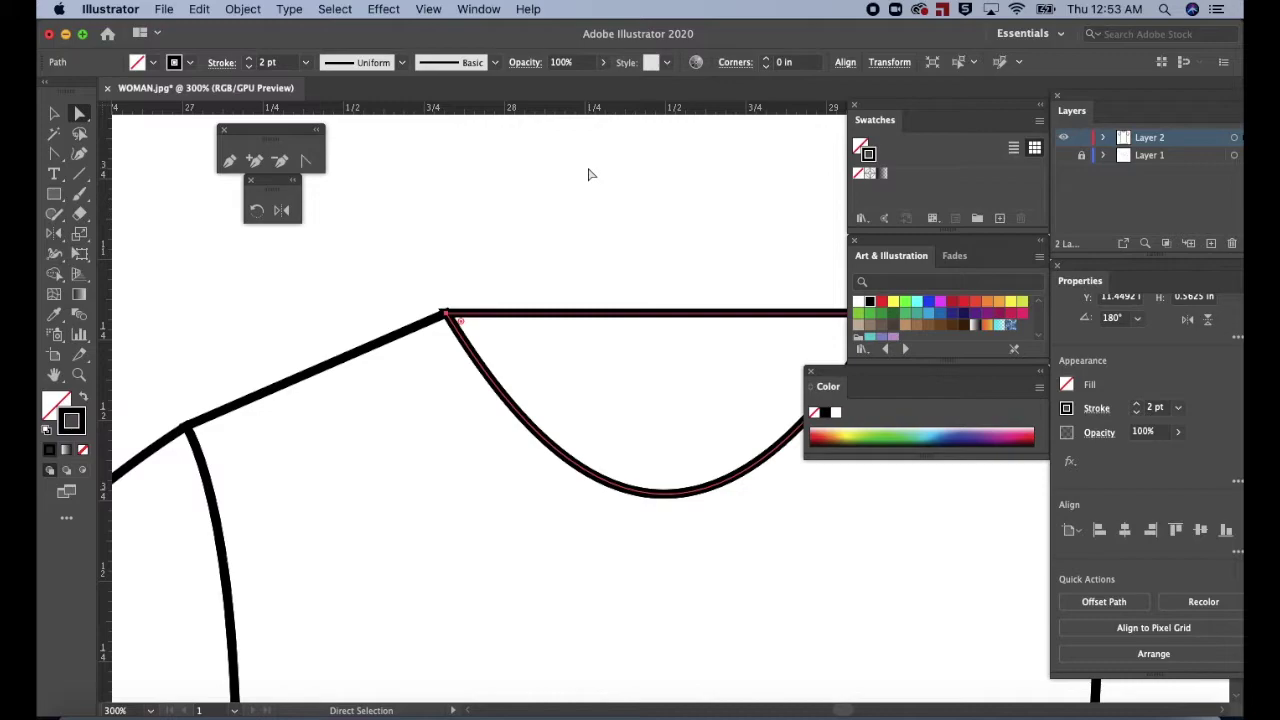
left_click_drag(577, 225, 463, 234)
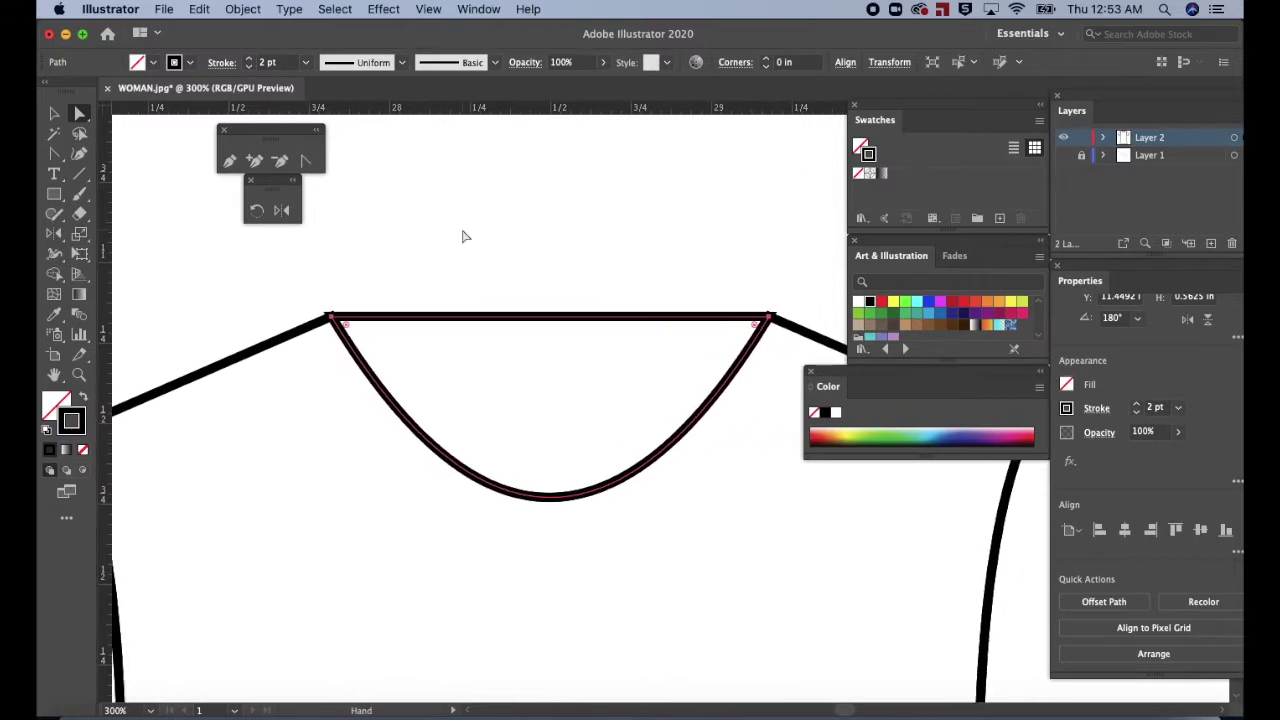
left_click(1098, 412)
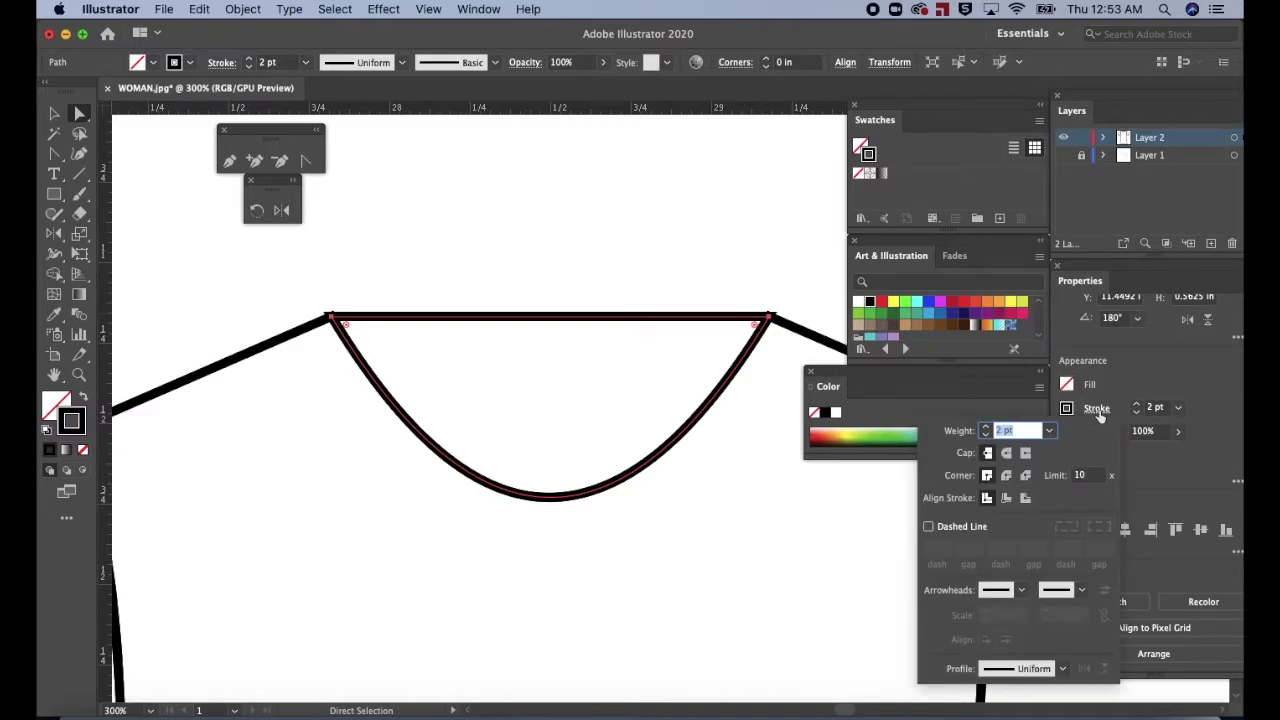
left_click(1007, 476)
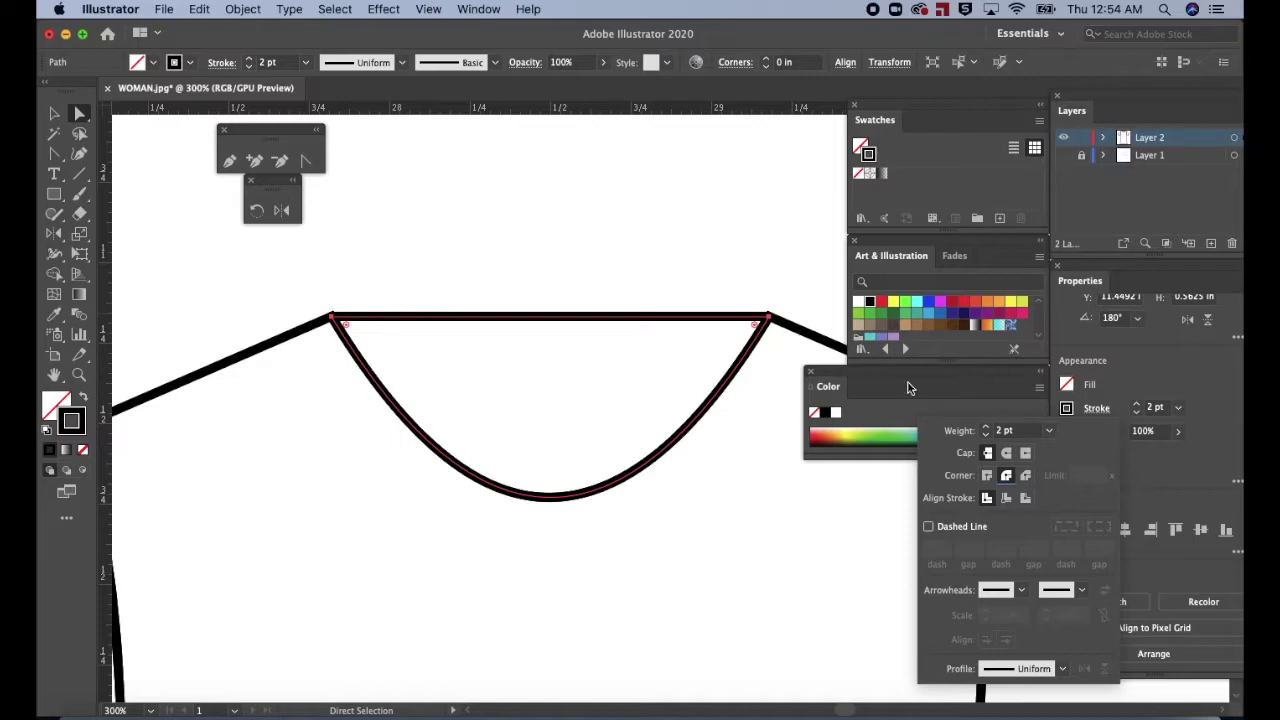
left_click(1098, 409)
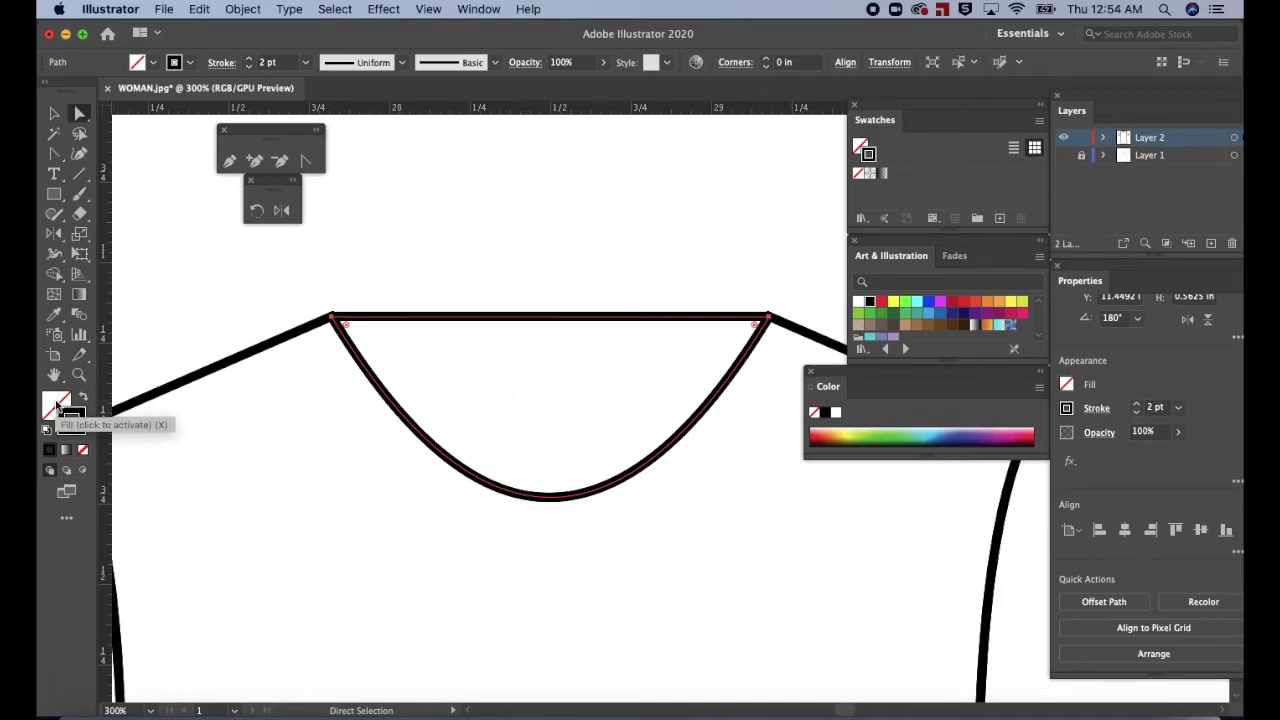
Reset the neckline shape to the default fill and stroke, and change its fill to grey B2ABAB.
left_click(57, 404)
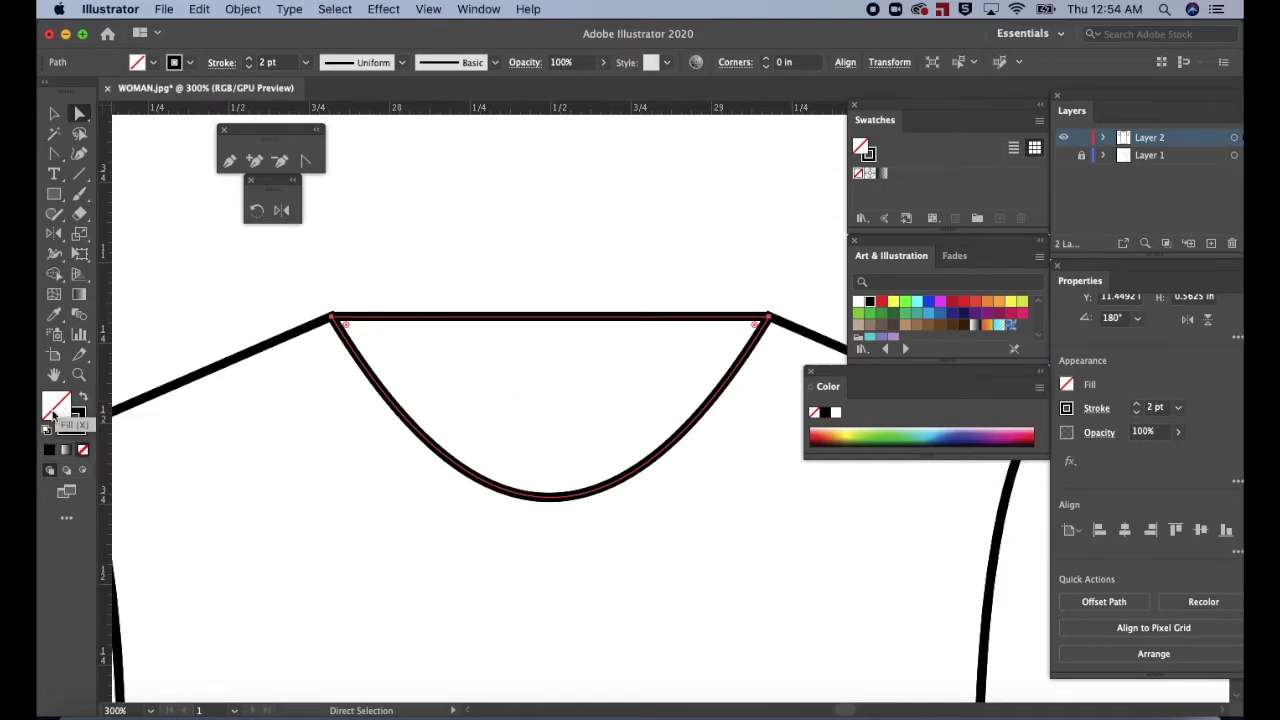
left_click(45, 432)
double_click(57, 406)
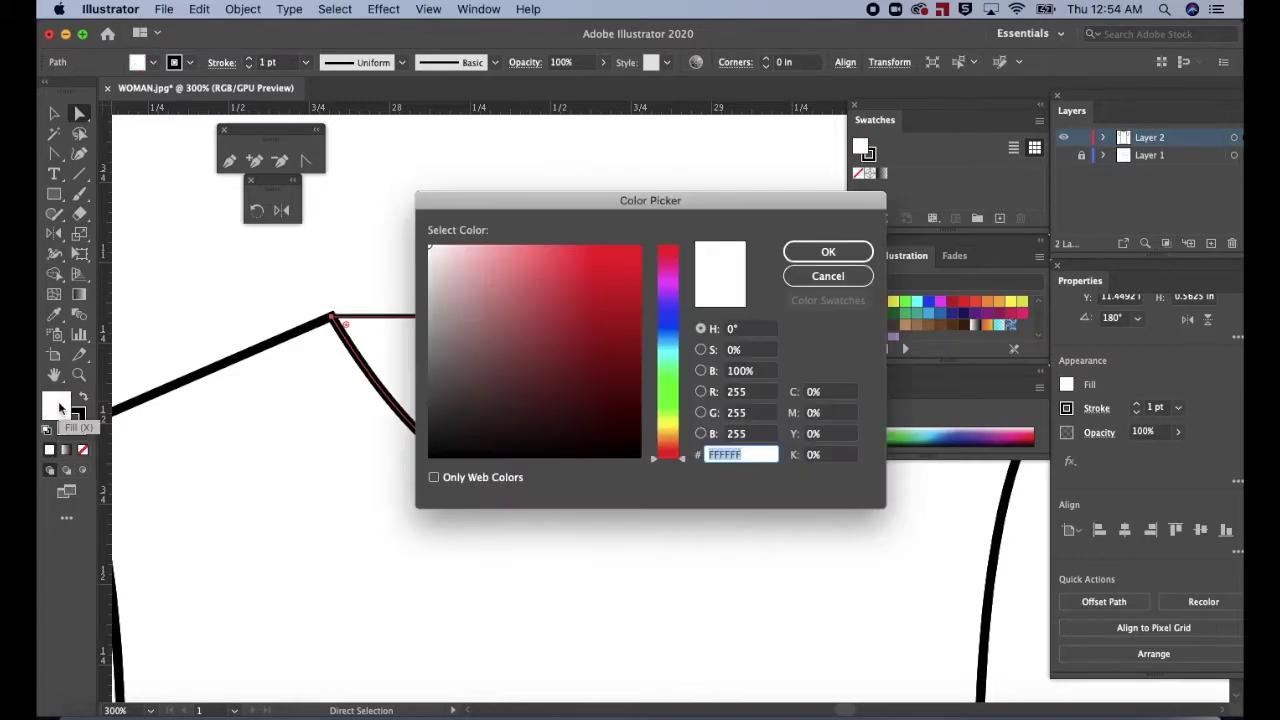
left_click_drag(437, 254, 437, 309)
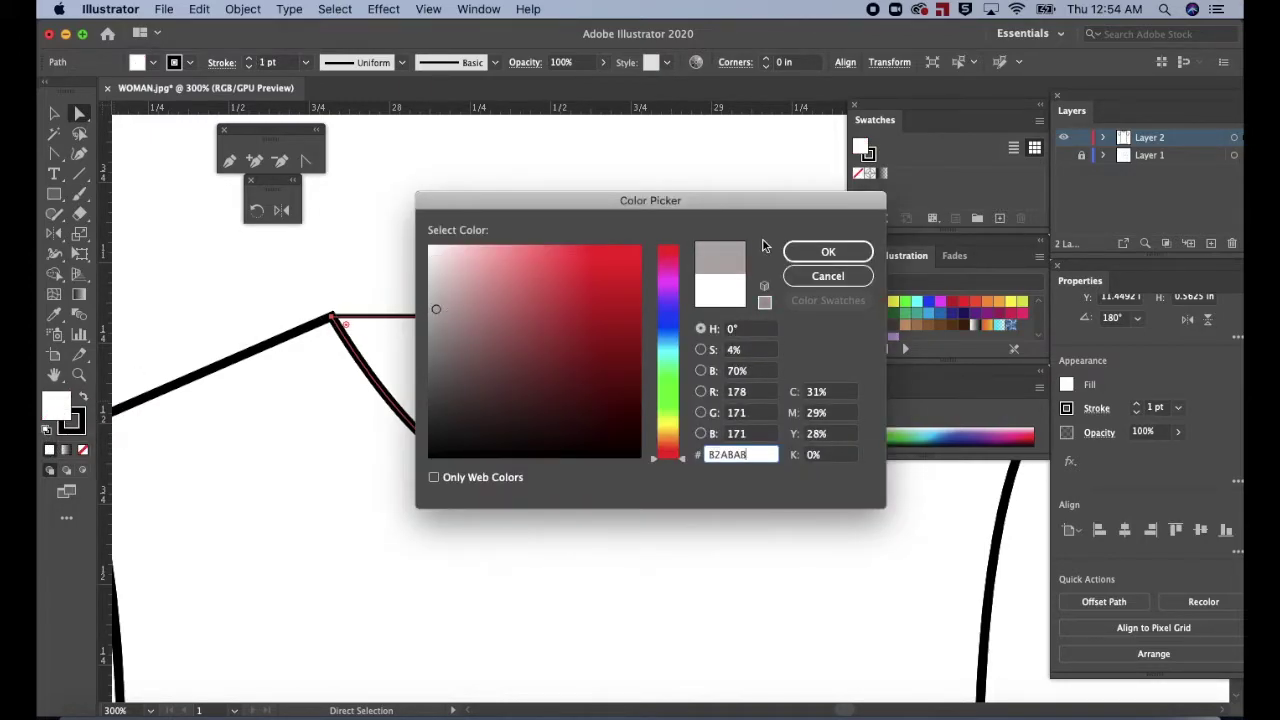
left_click(832, 257)
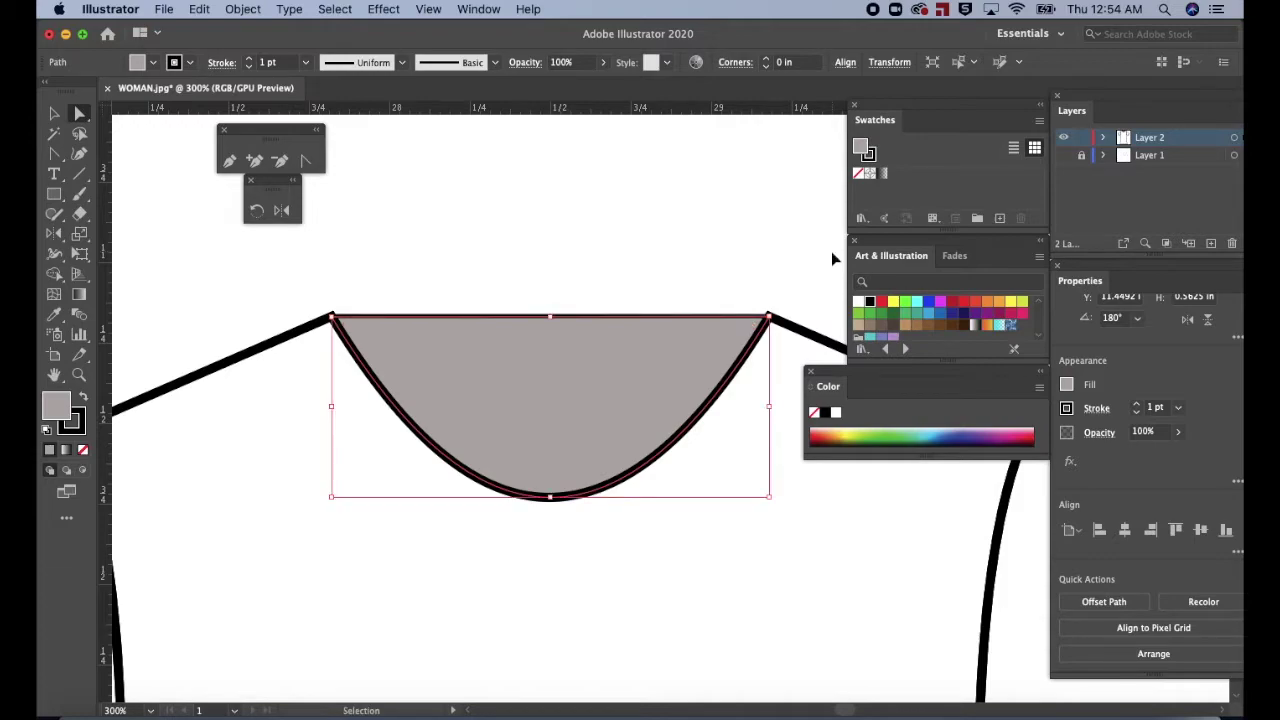
Curve the straight top edge of the grey neckline shape slightly downward with the Anchor Point tool to form the back neck.
key("super+minus")
key("super+minus")
key("super+minus")
key("super+minus")
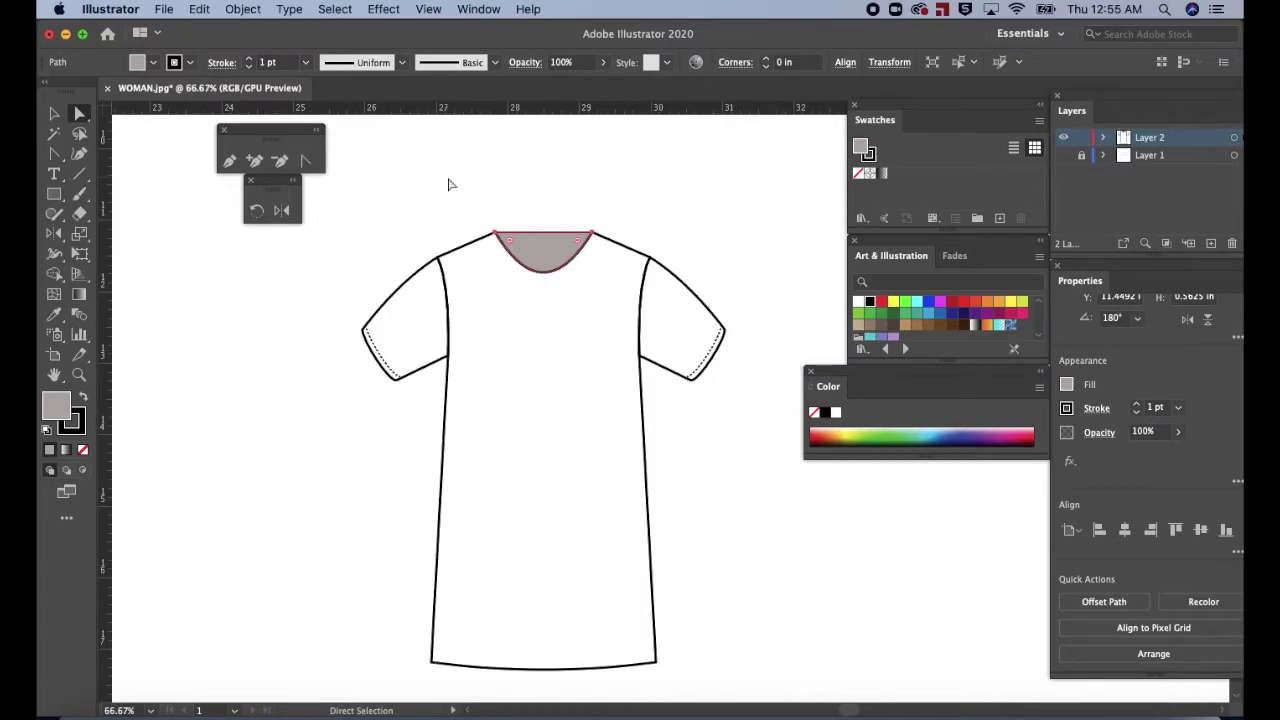
left_click(306, 163)
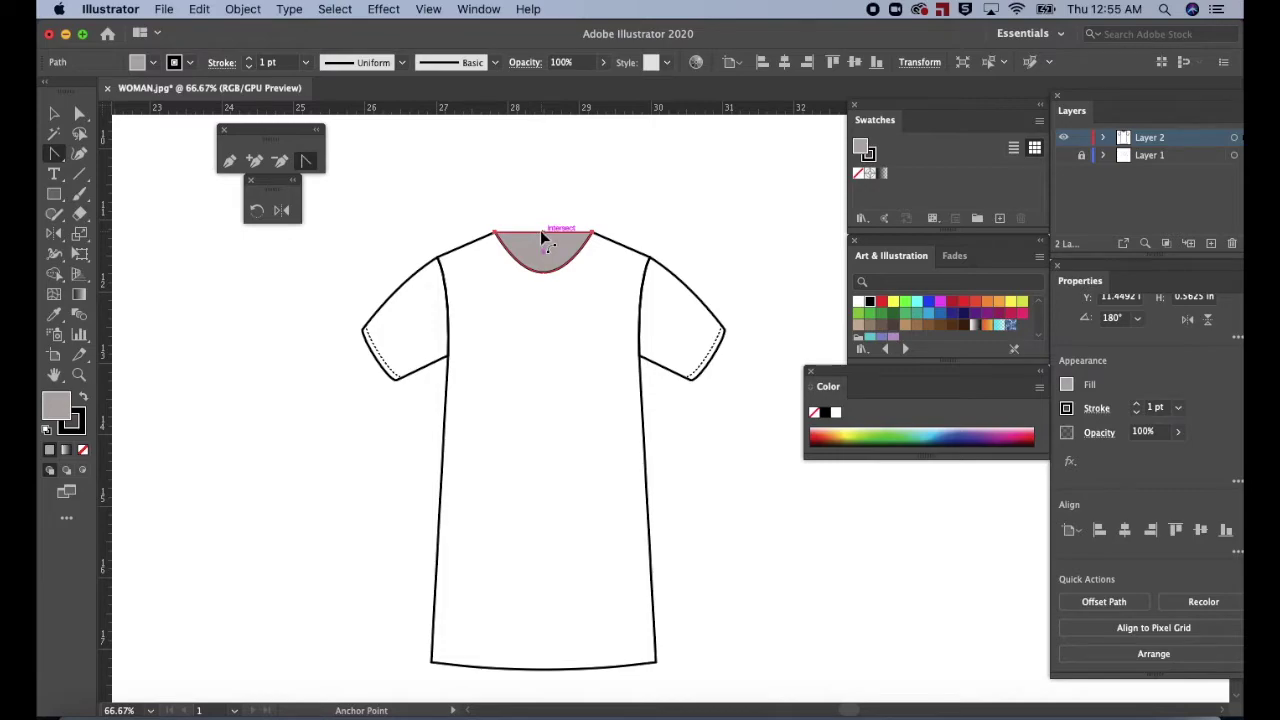
left_click_drag(545, 240, 545, 248)
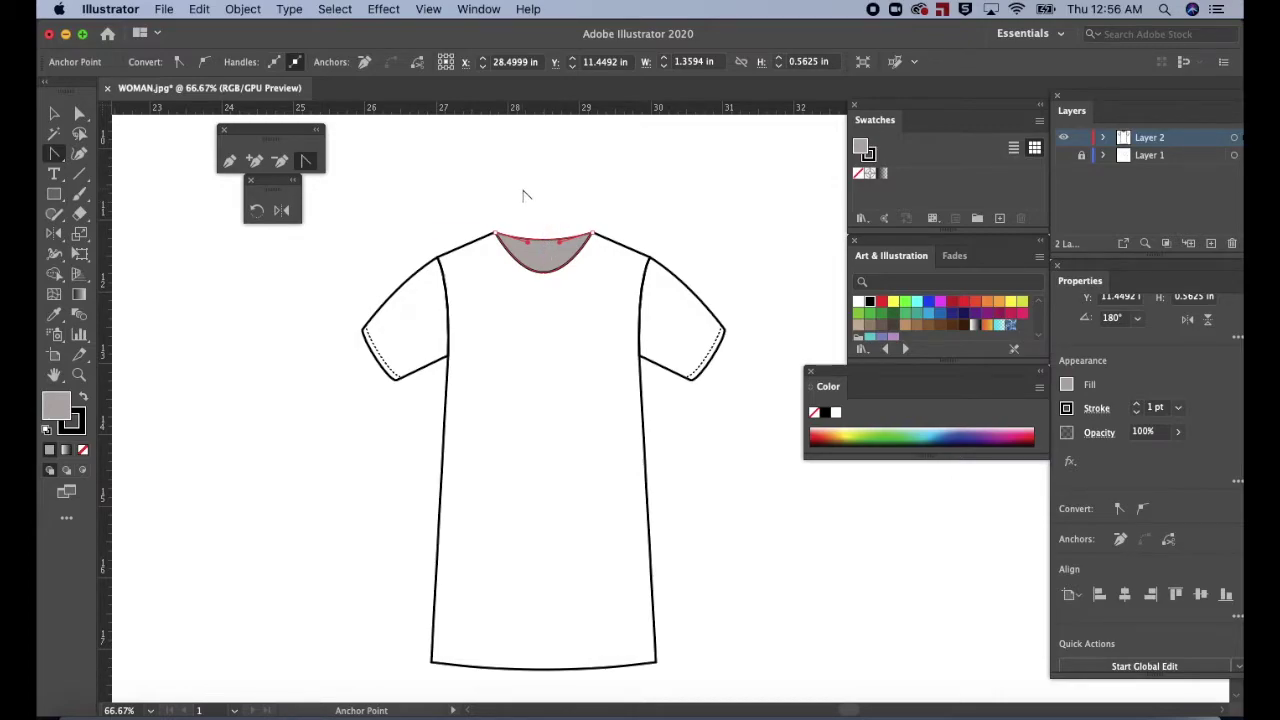
key("v")
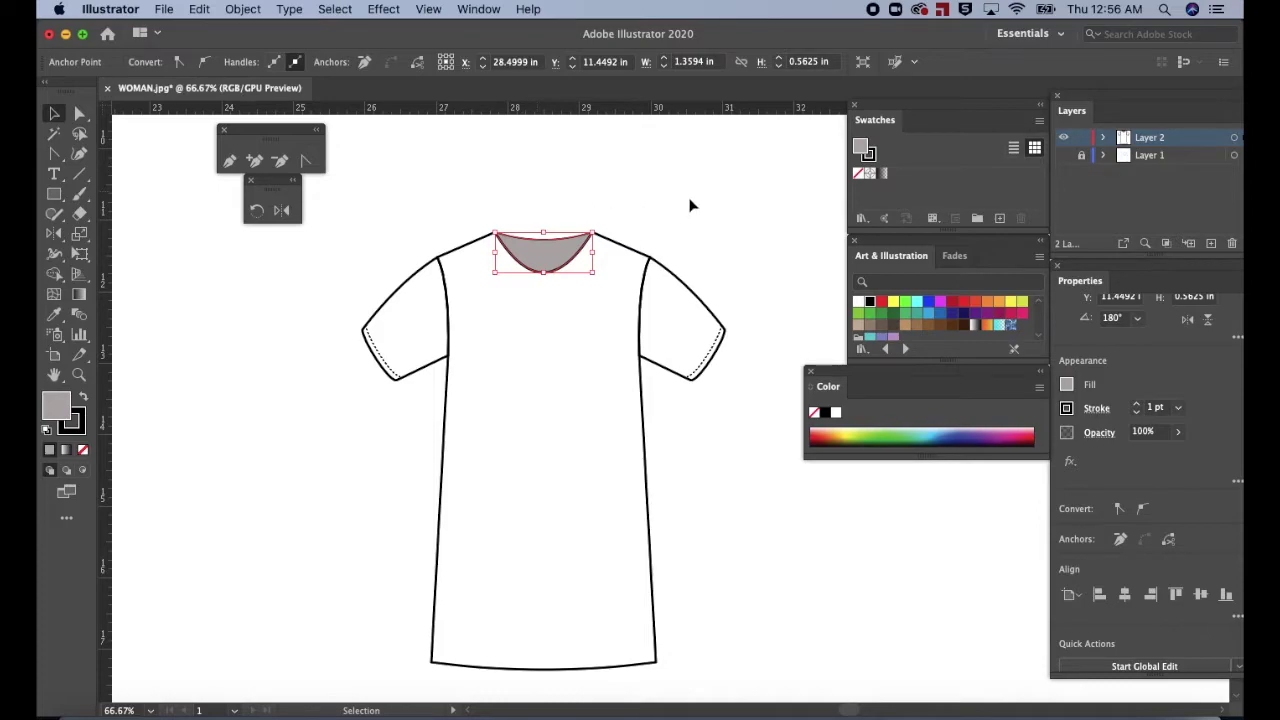
Fill the shirt body and both sleeves with the magenta swatch from the Art & Illustration library.
left_click(458, 365)
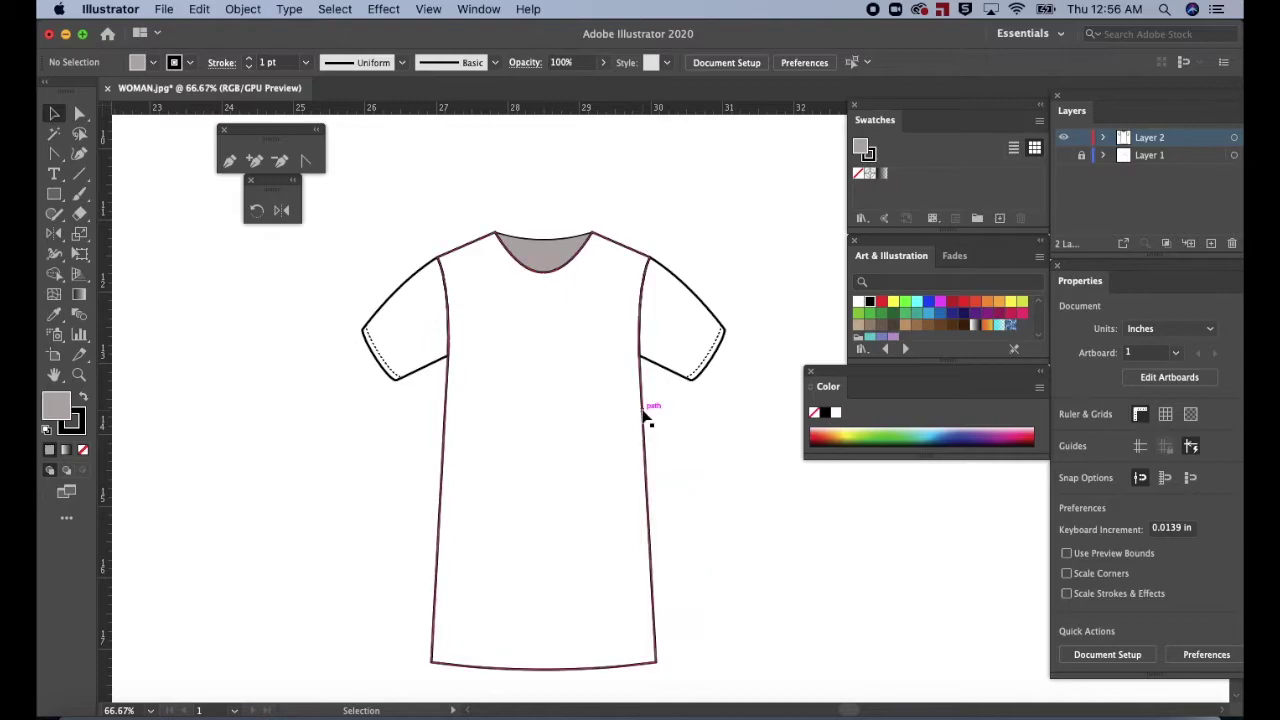
left_click(645, 418)
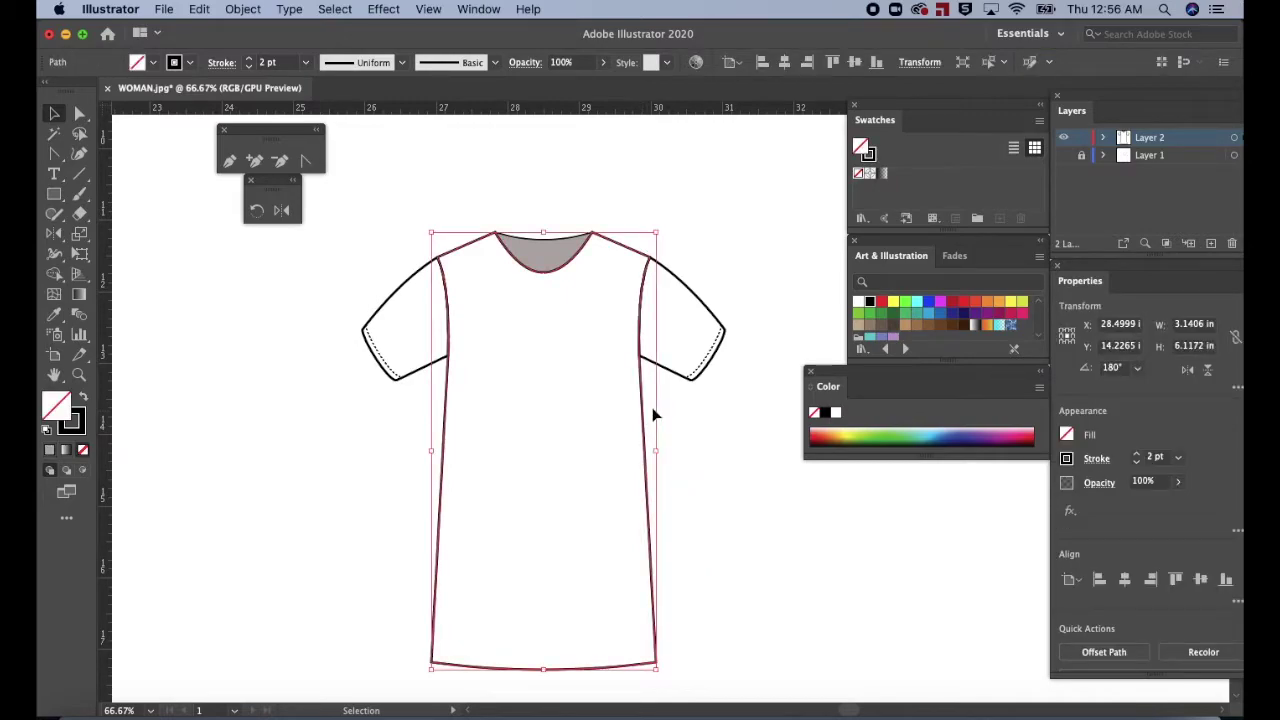
left_click(940, 303)
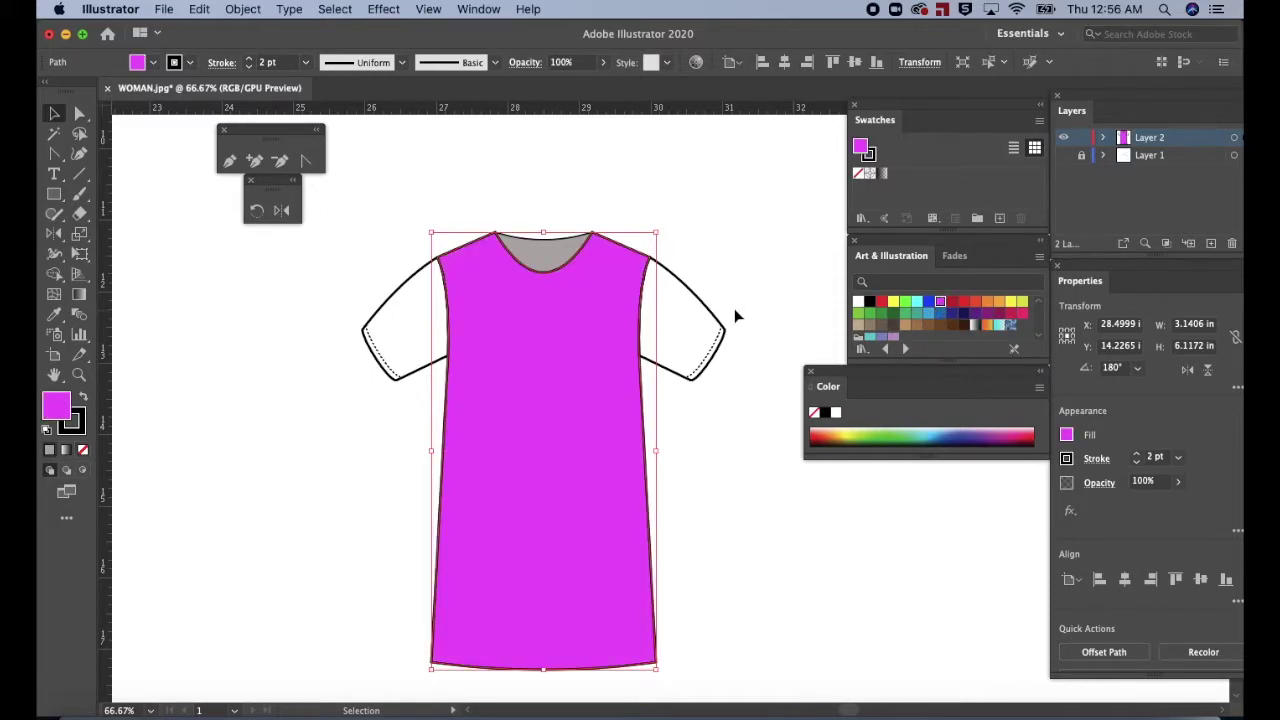
left_click(710, 316)
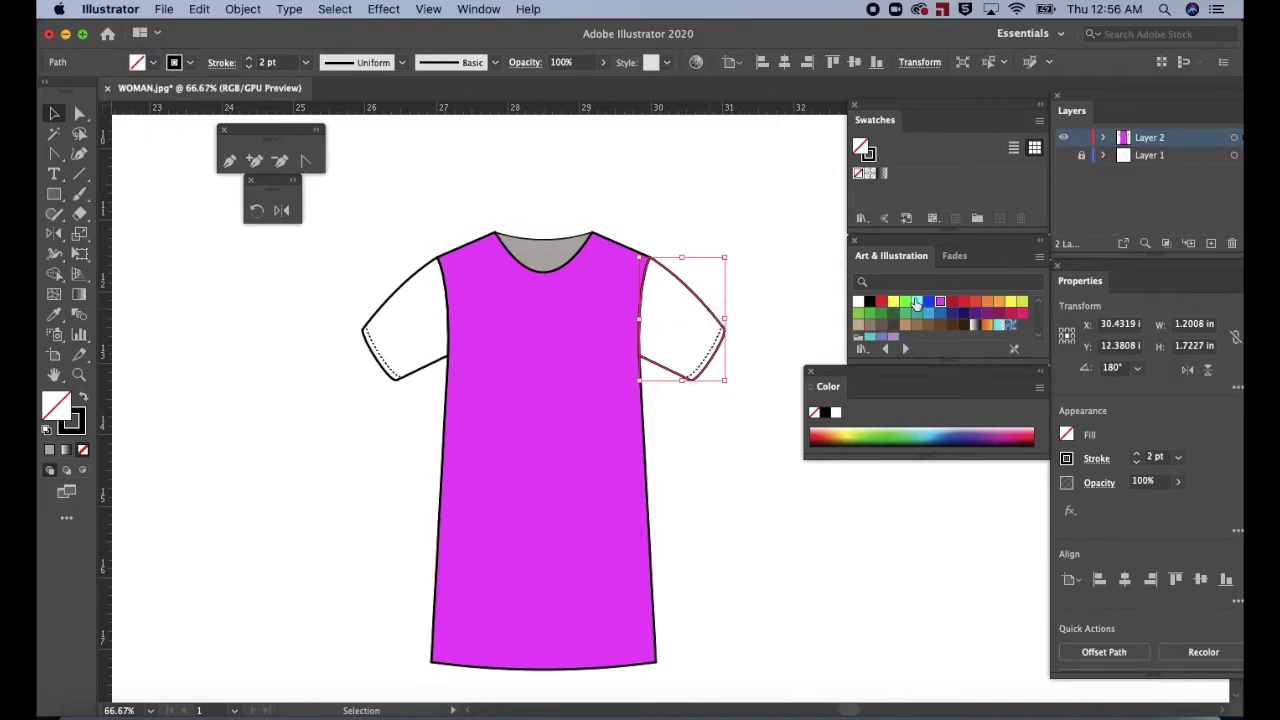
left_click(940, 302)
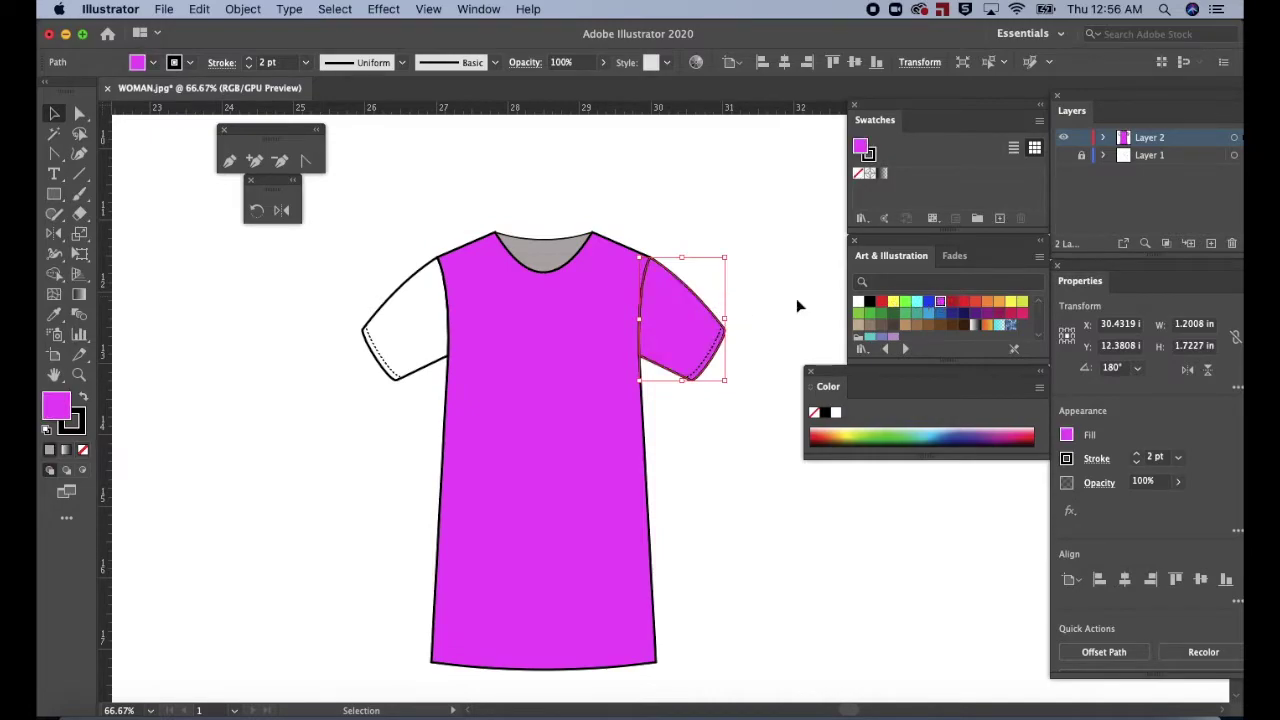
left_click(416, 378)
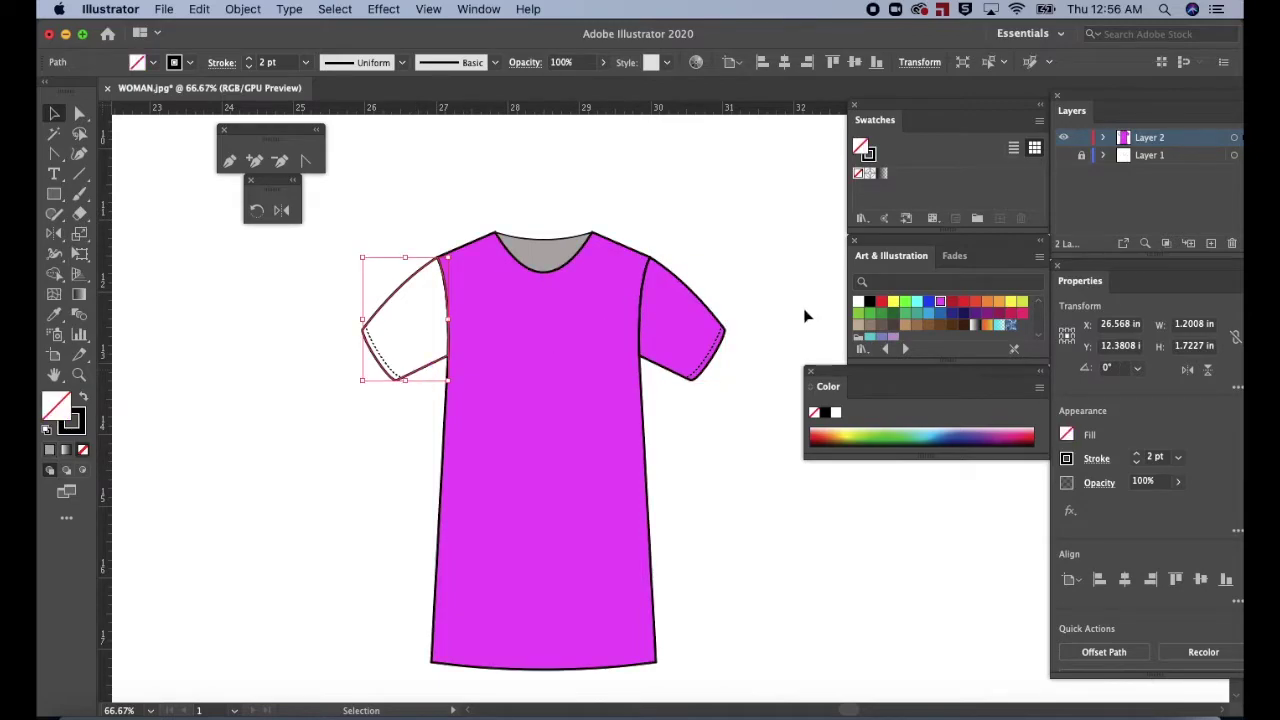
left_click(940, 302)
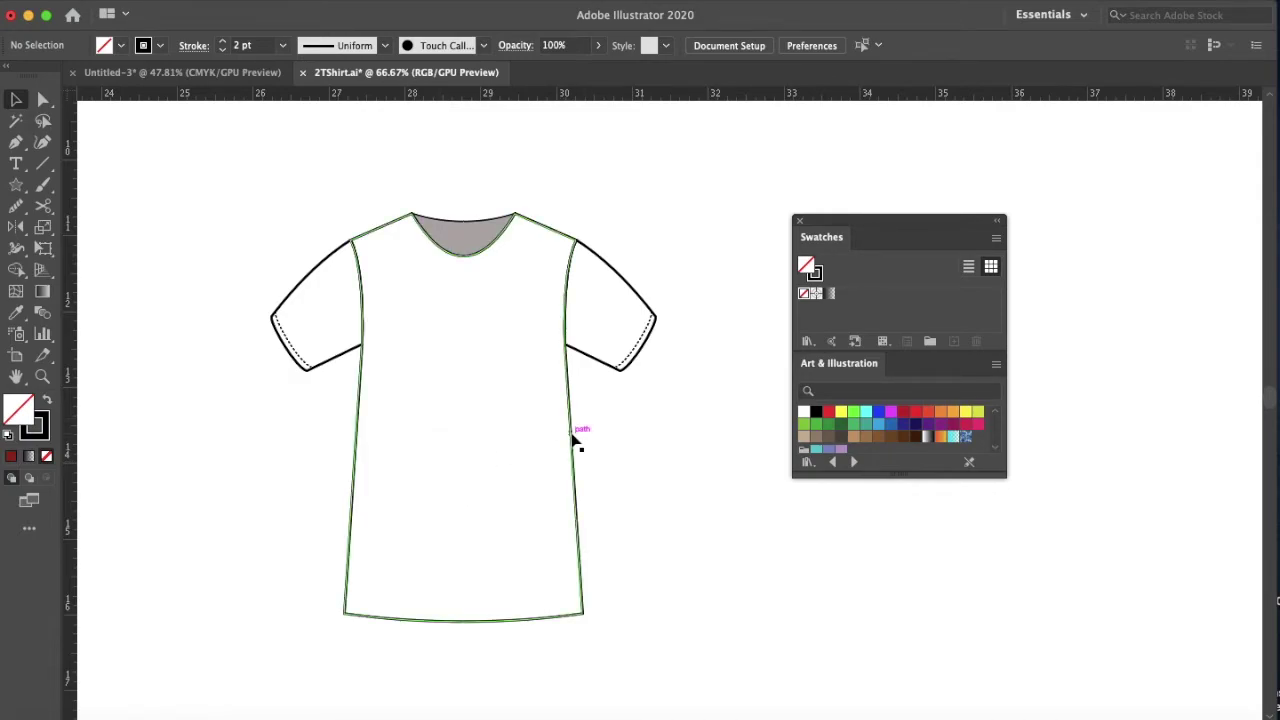
In 2TShirt.ai, select the shirt body by its edge and with a marquee to check that it is one path, then deselect.
left_click(573, 438)
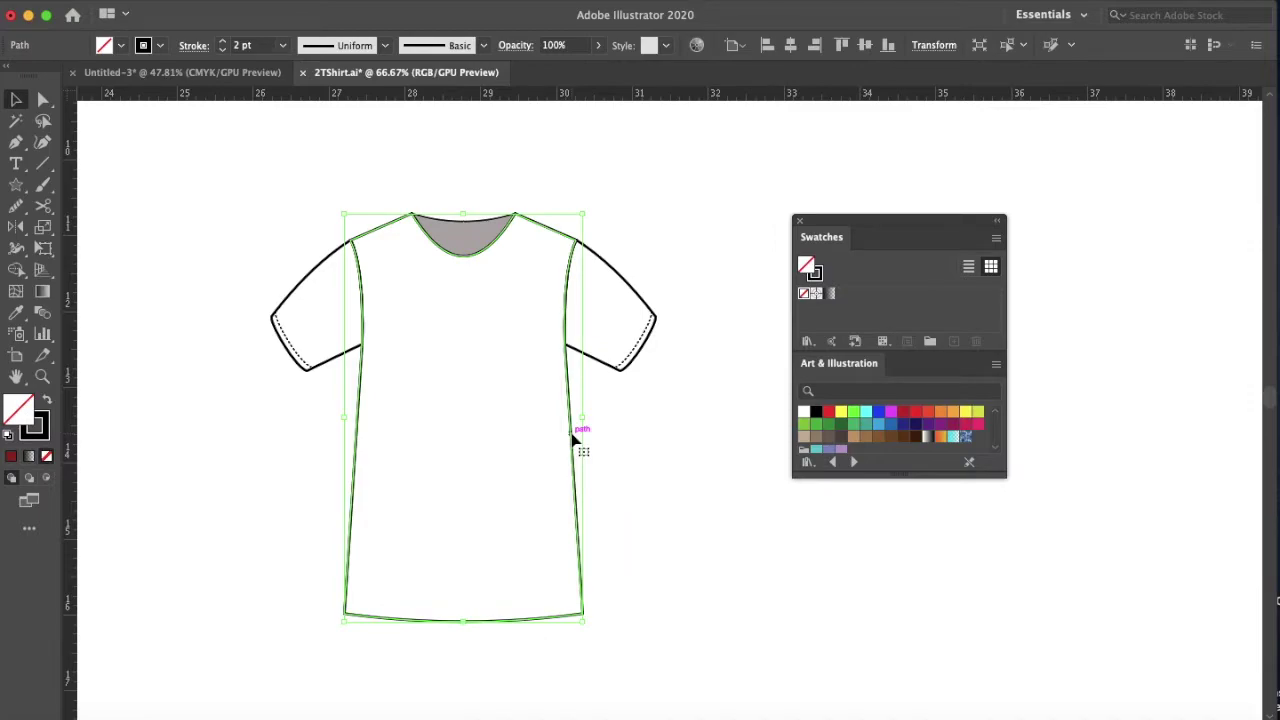
left_click_drag(645, 658, 336, 481)
left_click(765, 585)
left_click_drag(668, 634, 255, 503)
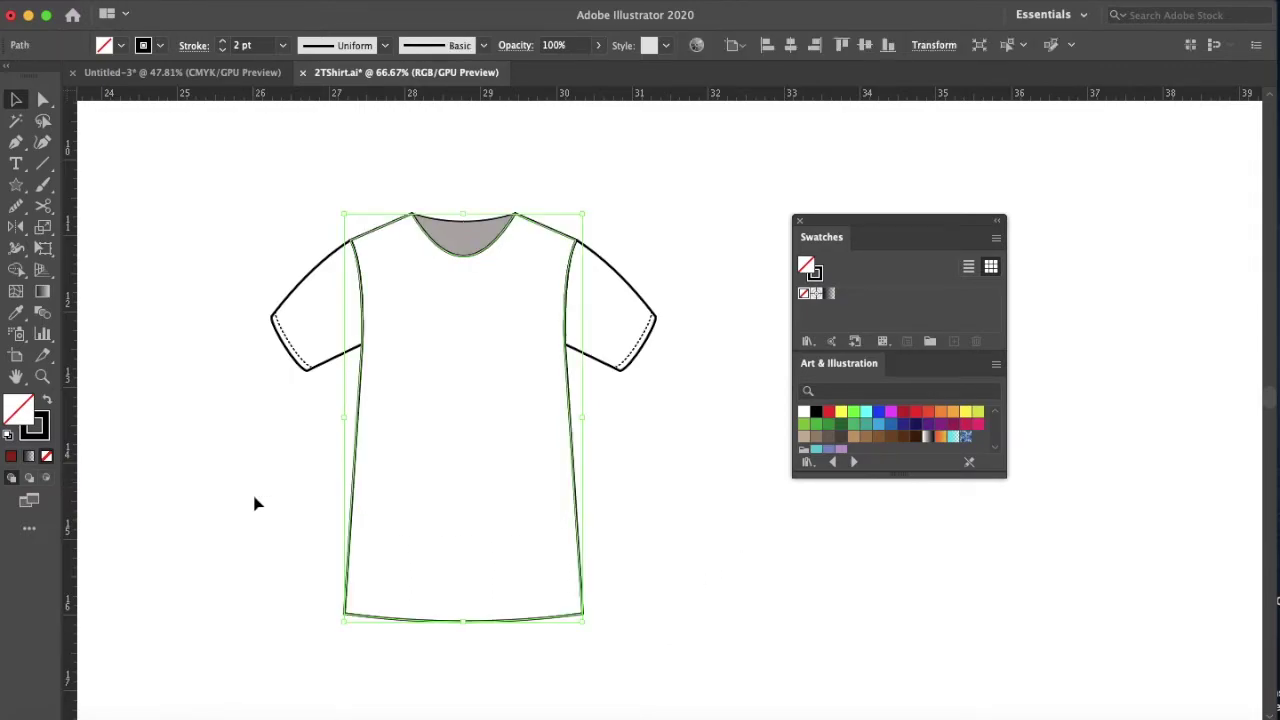
left_click(640, 510)
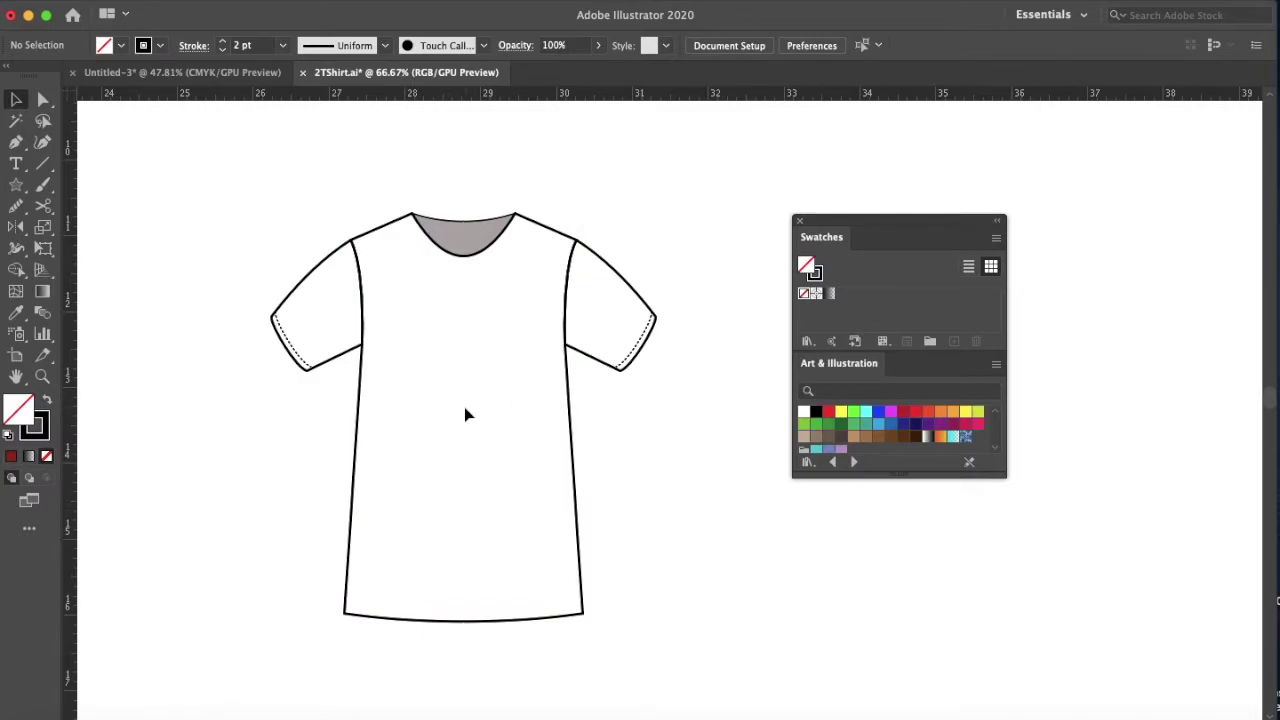
Try a bright yellow fill on the shirt body, then undo it and deselect.
left_click(840, 412)
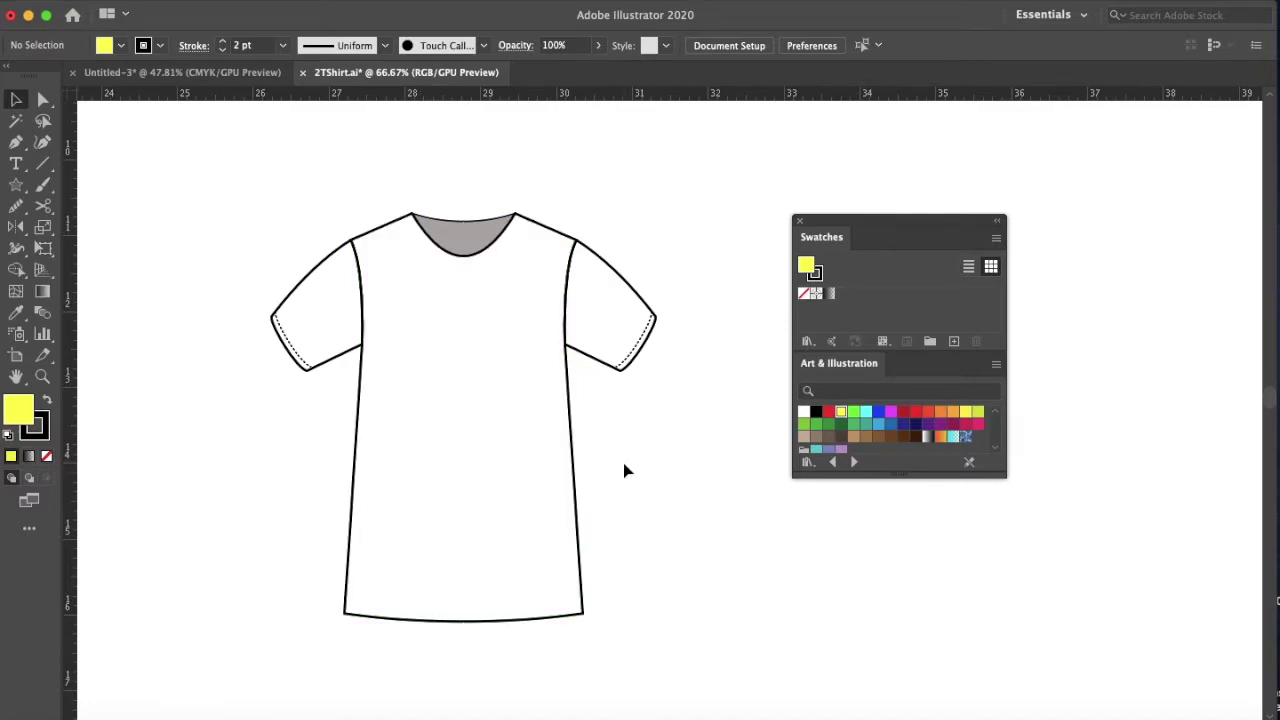
left_click(577, 472)
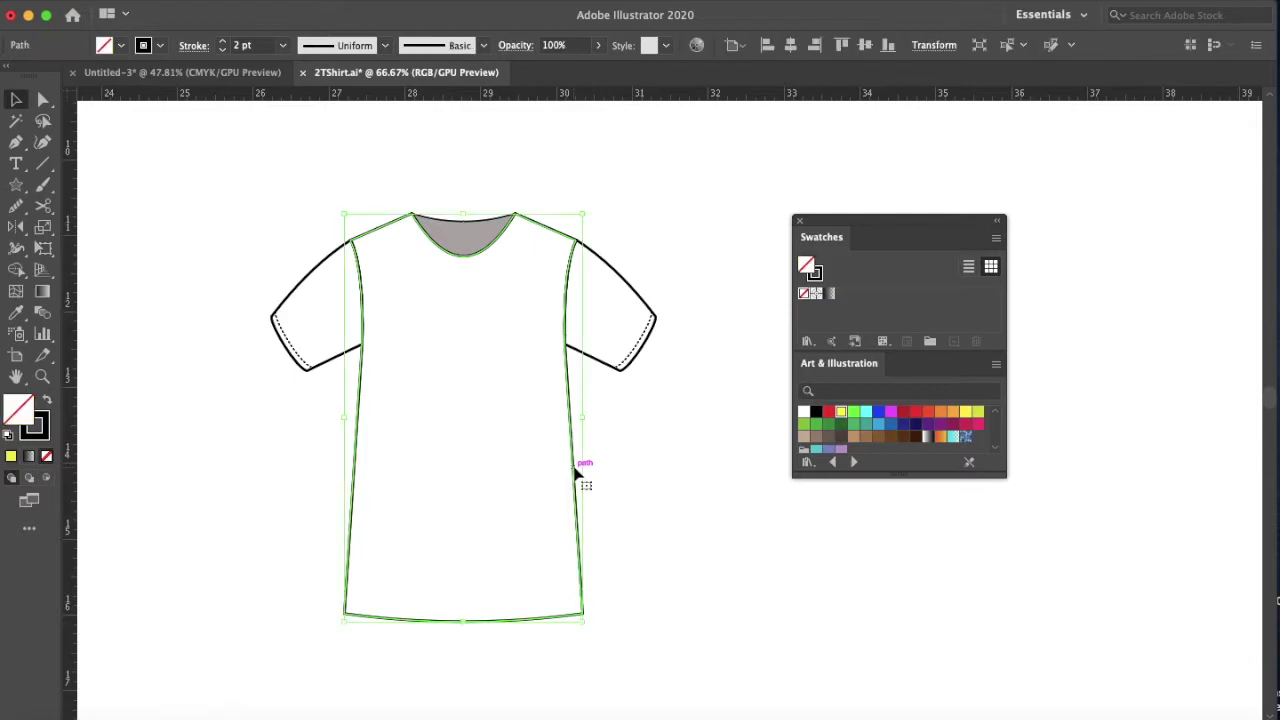
left_click(841, 412)
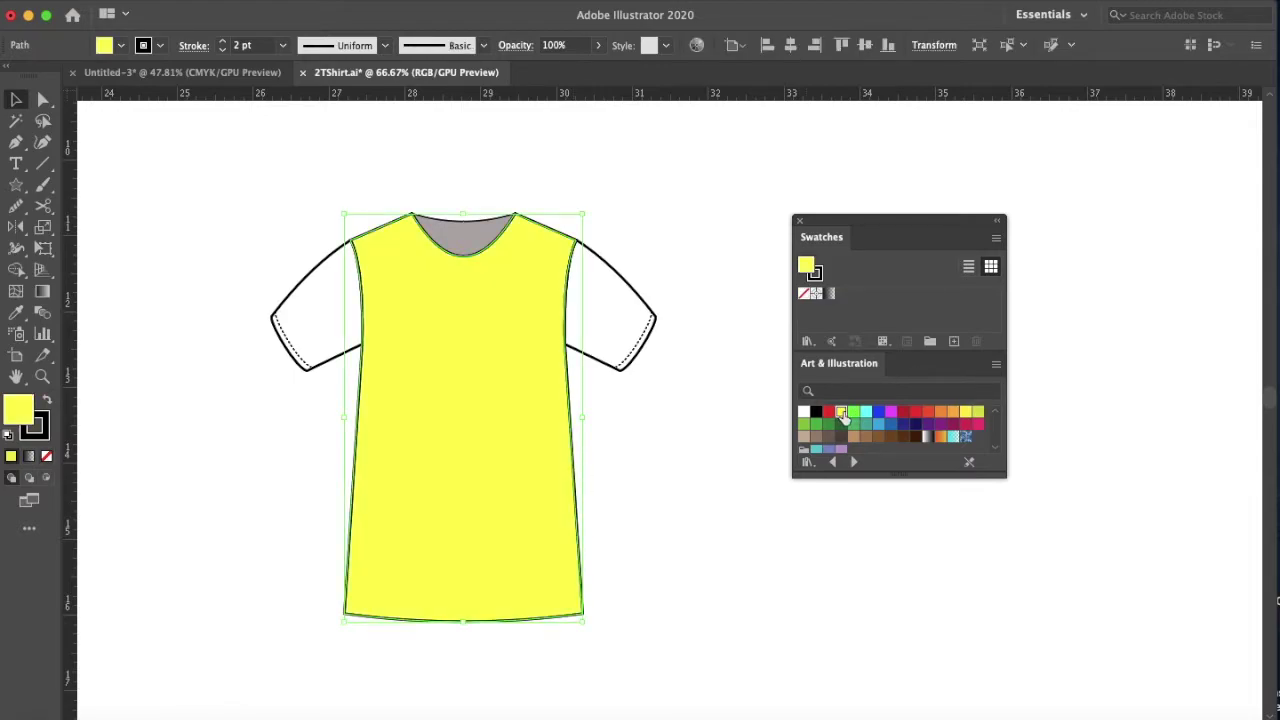
key("super+z")
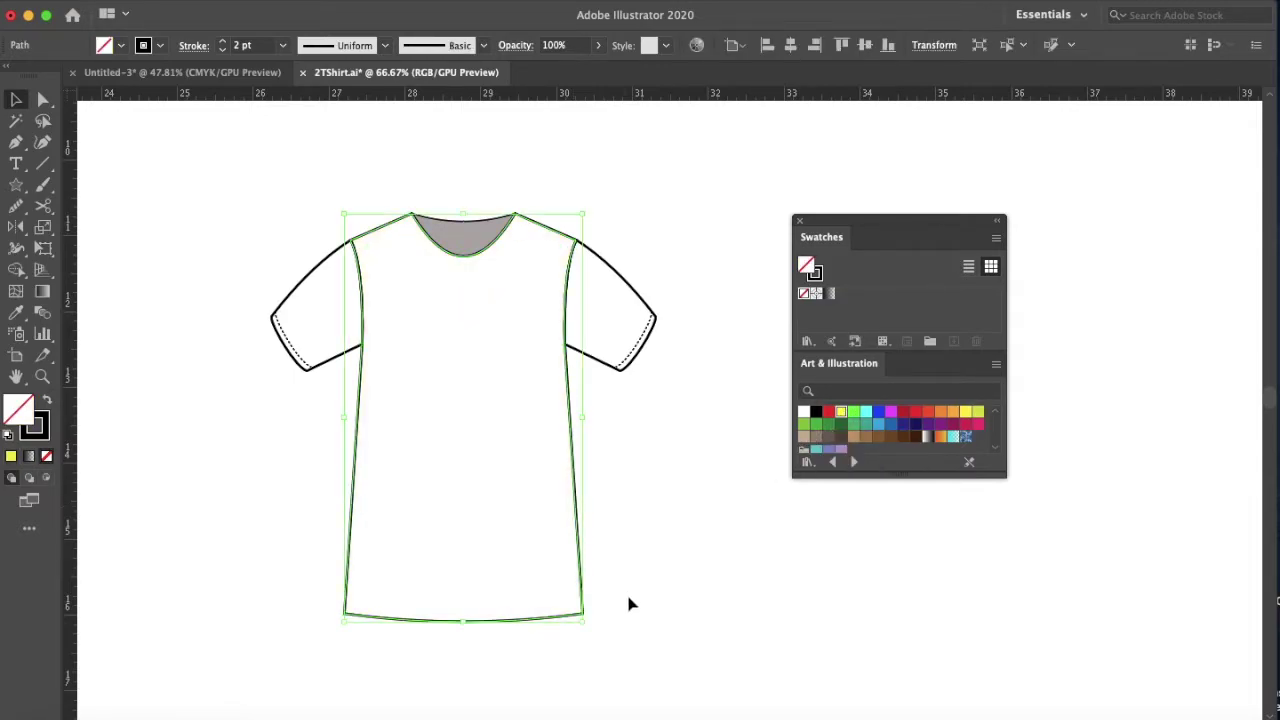
left_click(637, 605)
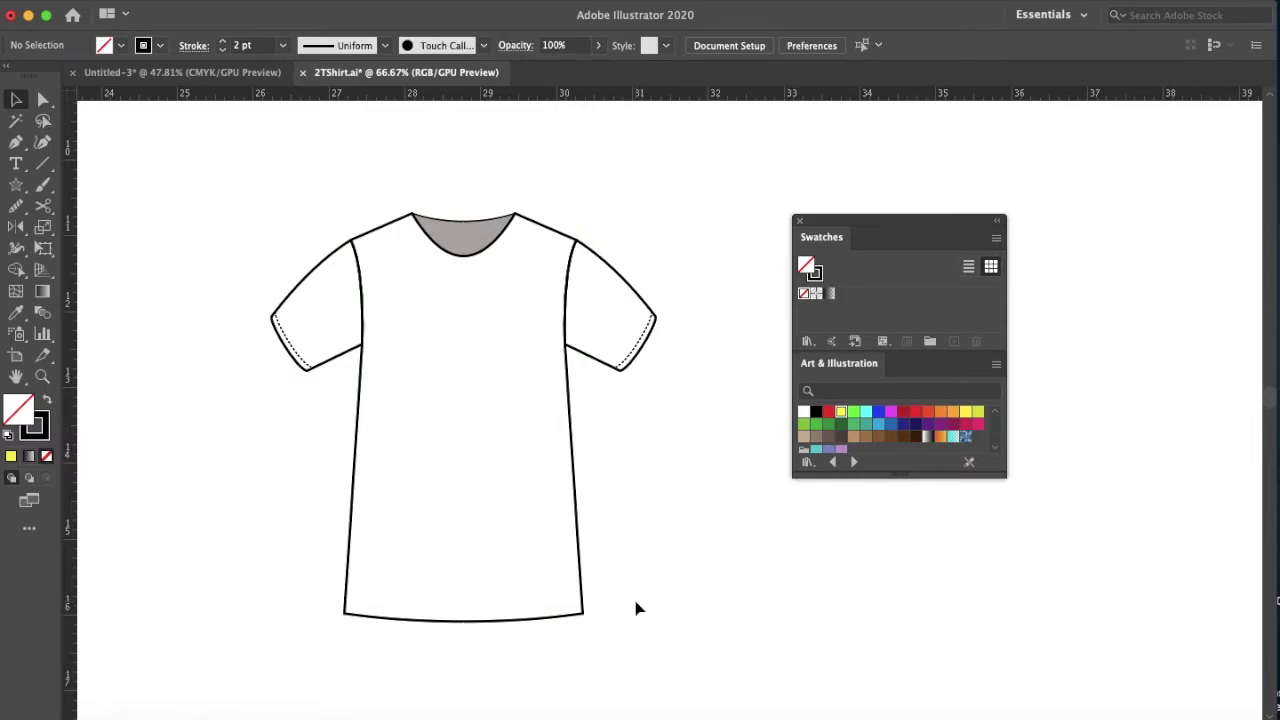
Fill the shirt body and both sleeves with the slightly deeper yellow swatch from the Art & Illustration library.
left_click_drag(741, 658, 293, 467)
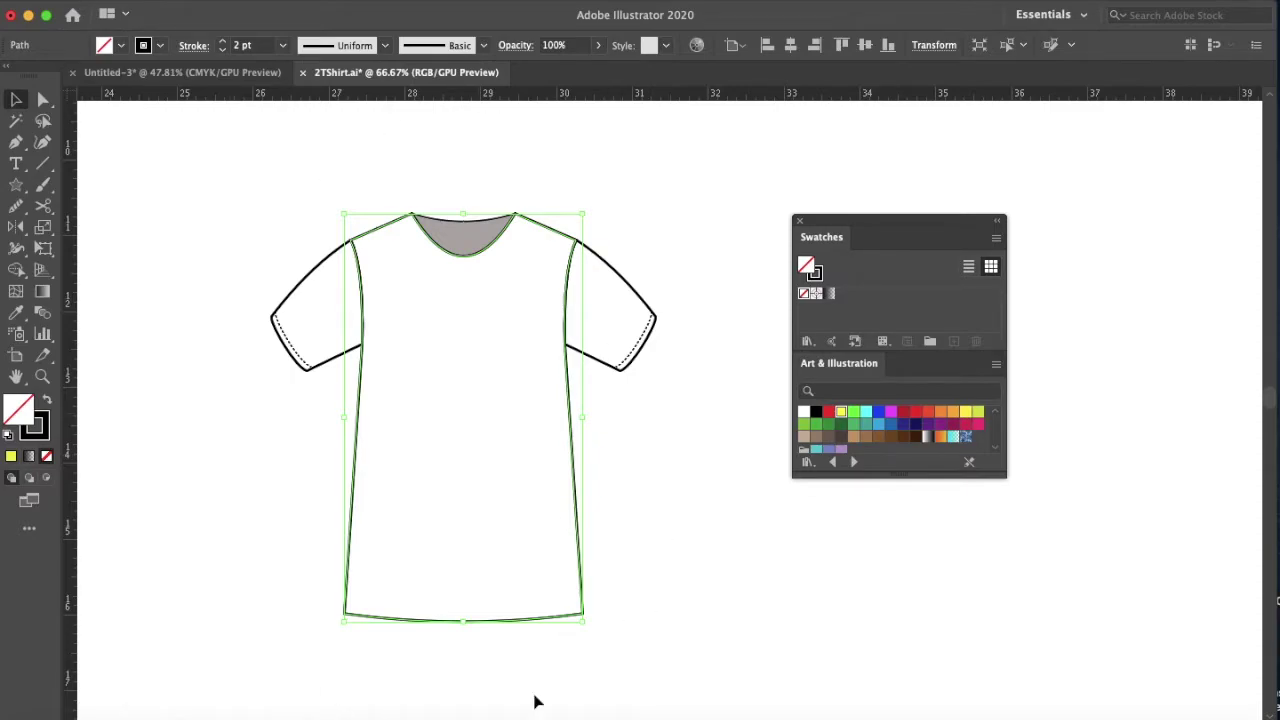
left_click(966, 412)
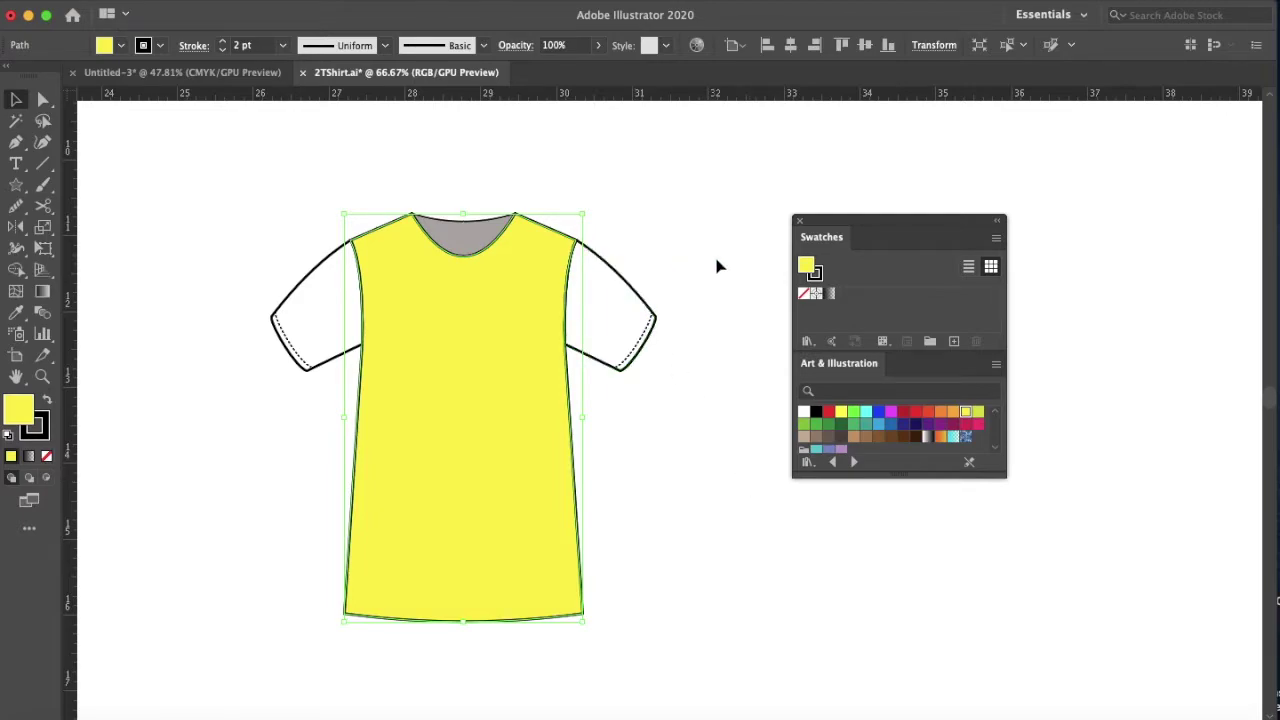
left_click(624, 278)
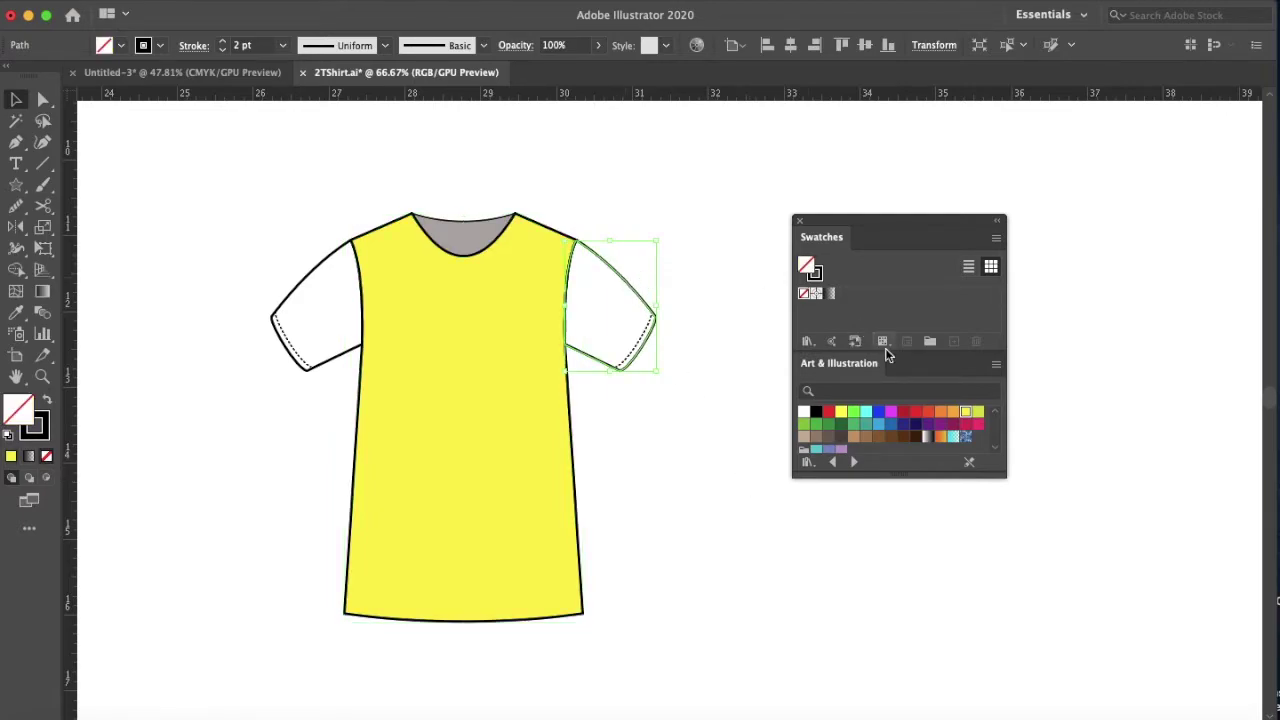
left_click(965, 414)
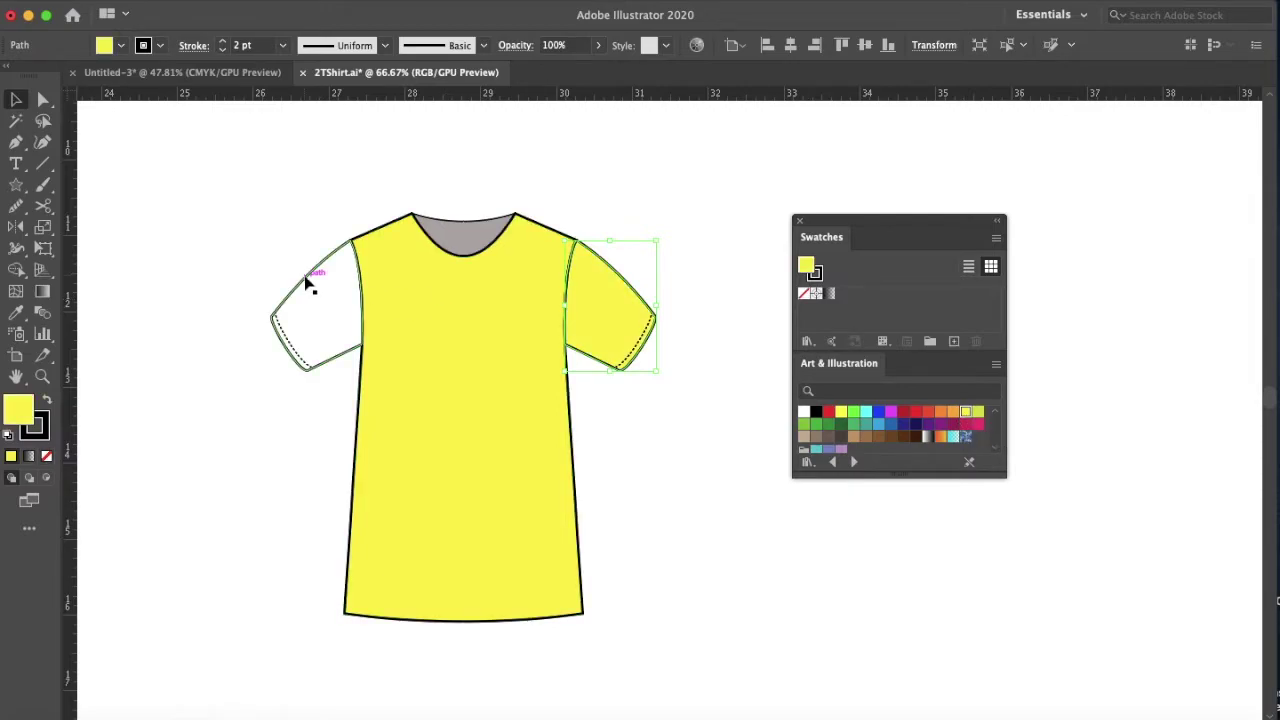
left_click(308, 281)
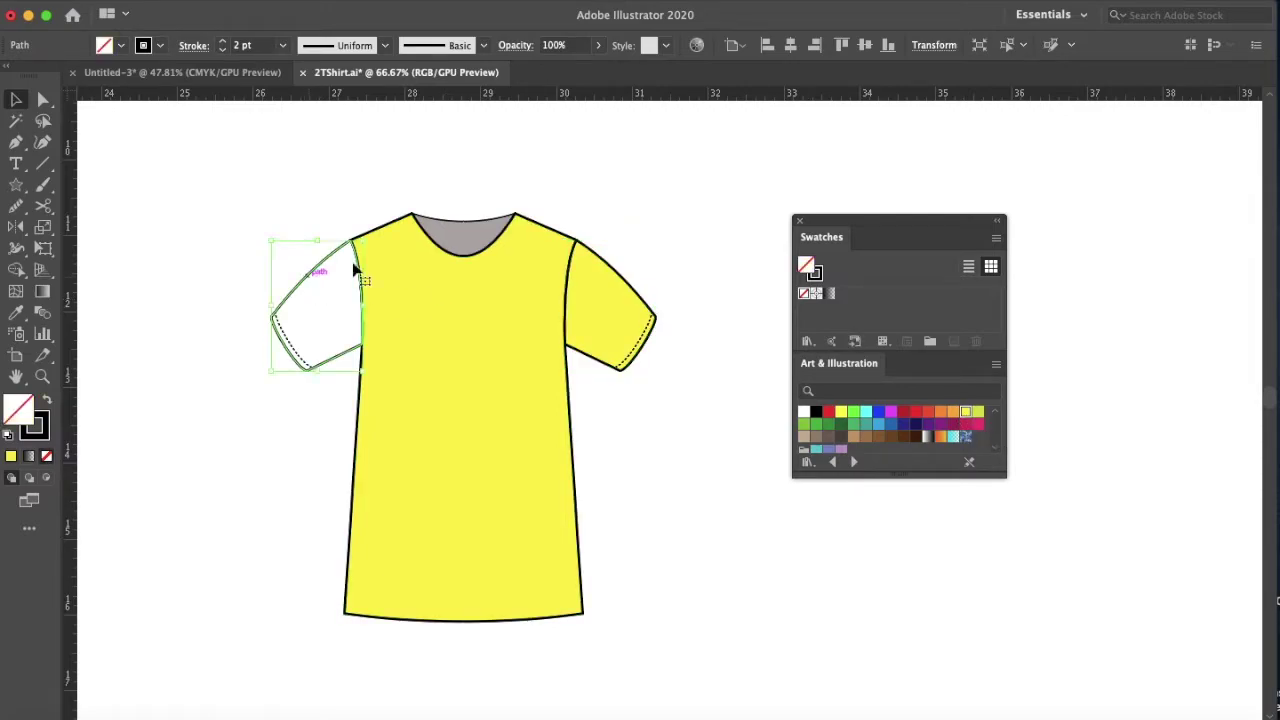
left_click(965, 413)
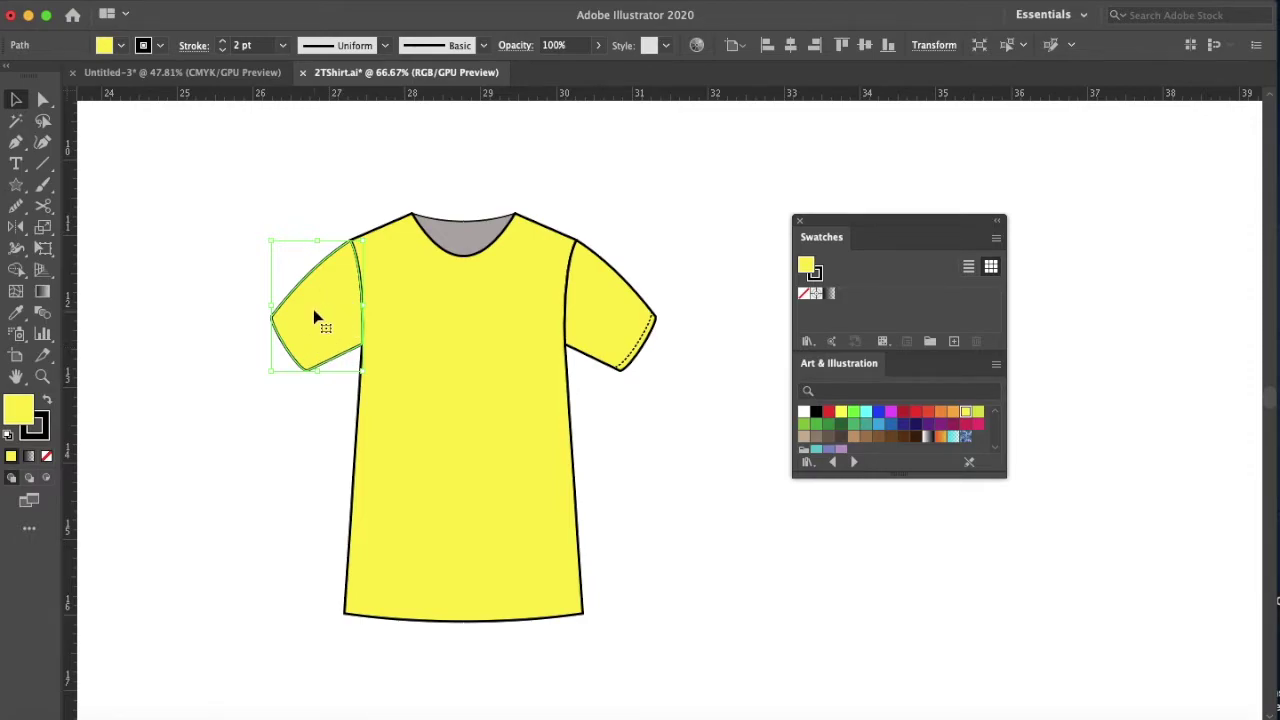
Try the left sleeve with no fill and select the dashed stitch line at its cuff, then deselect.
key("slash")
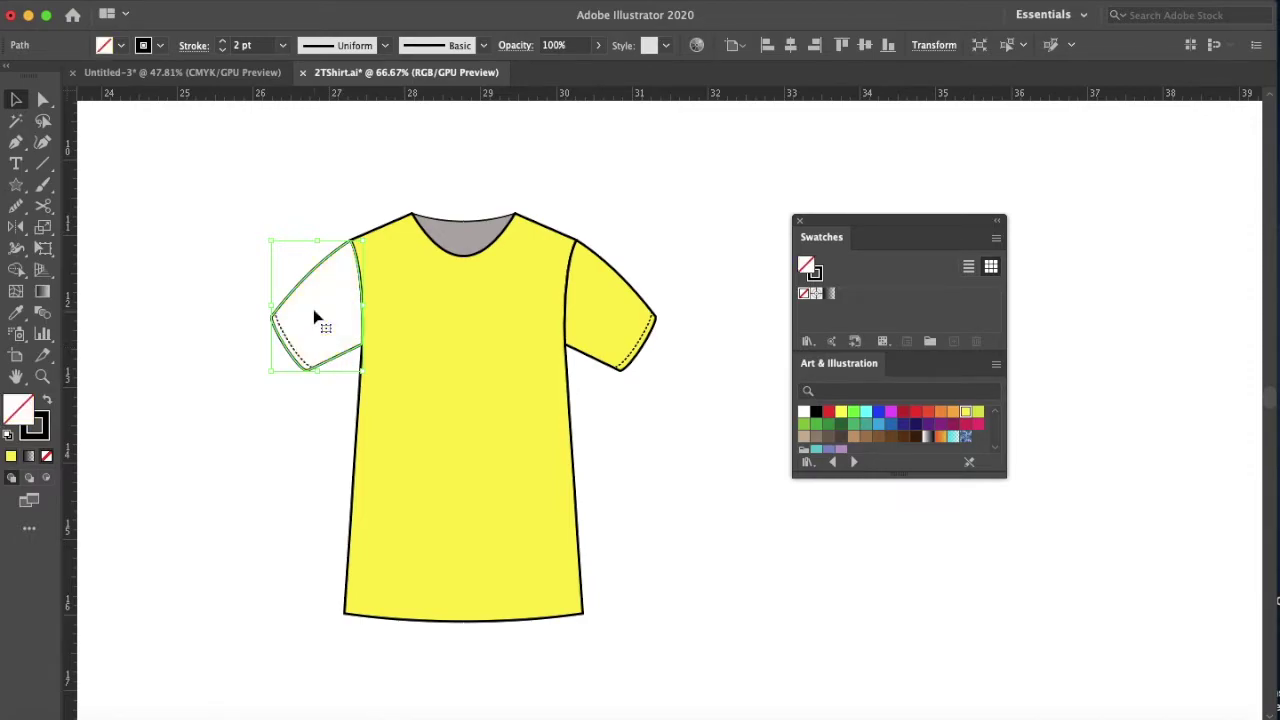
key("super+z")
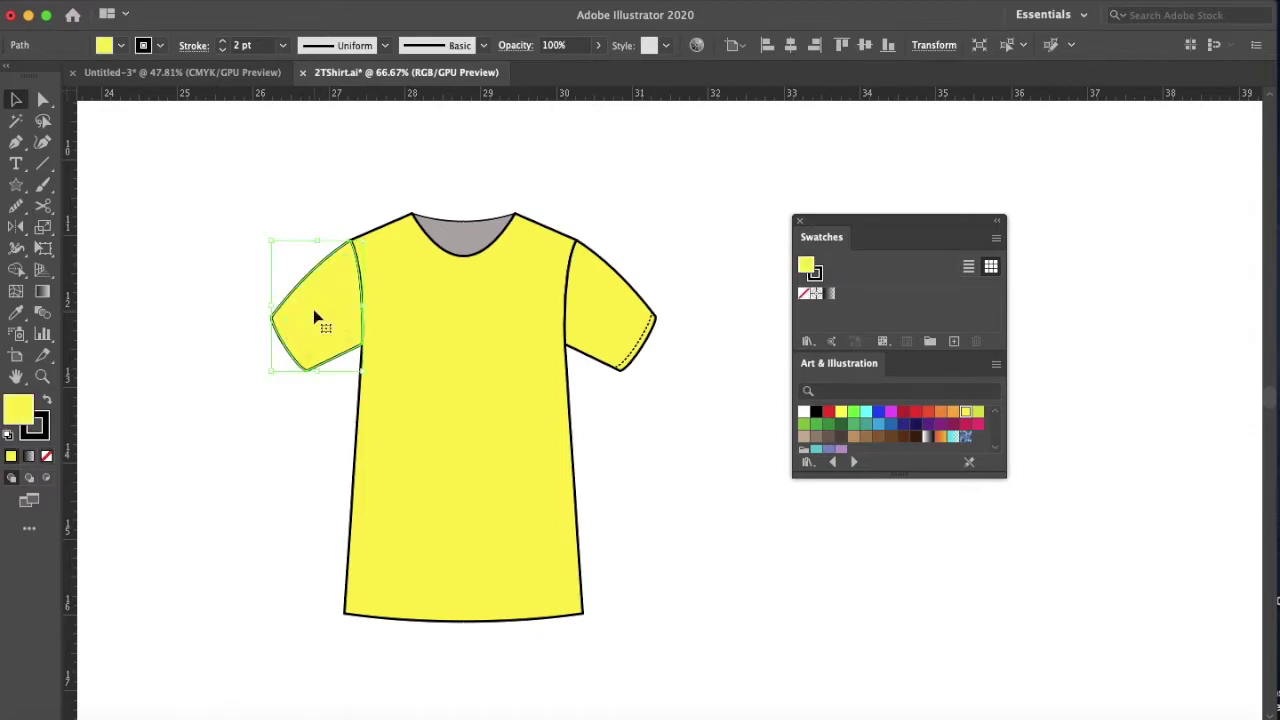
left_click(47, 457)
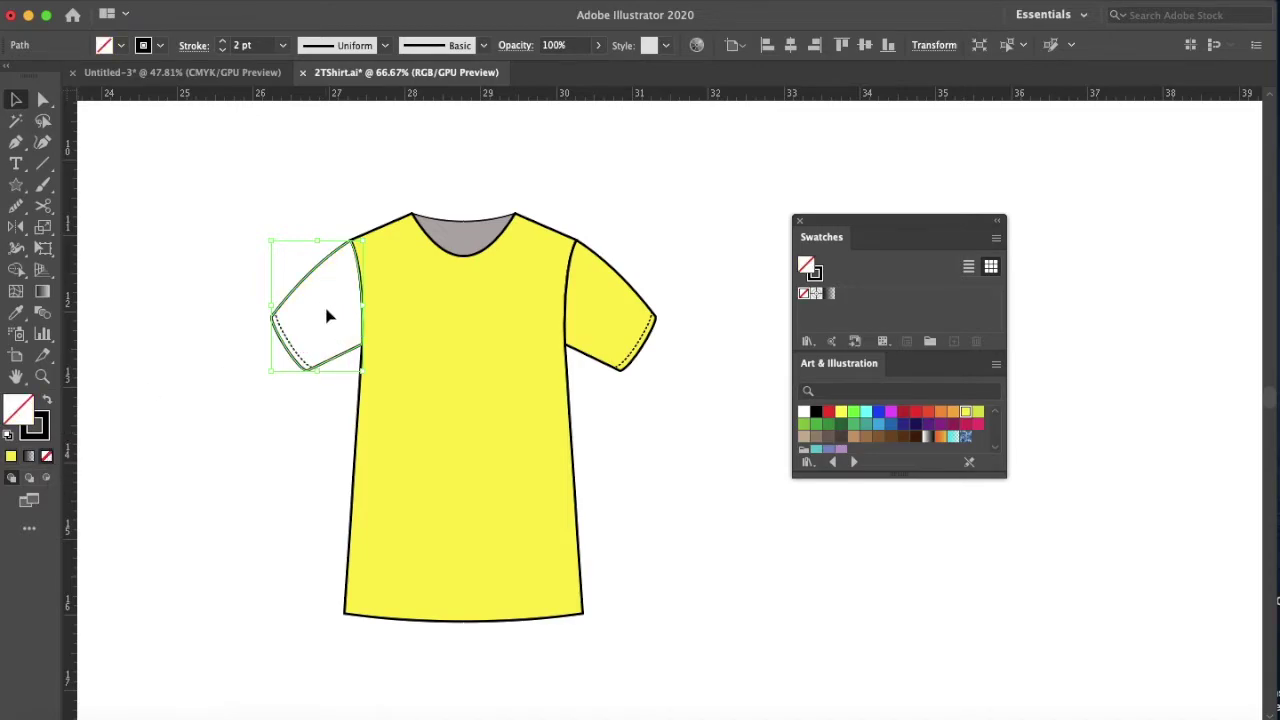
left_click(294, 346)
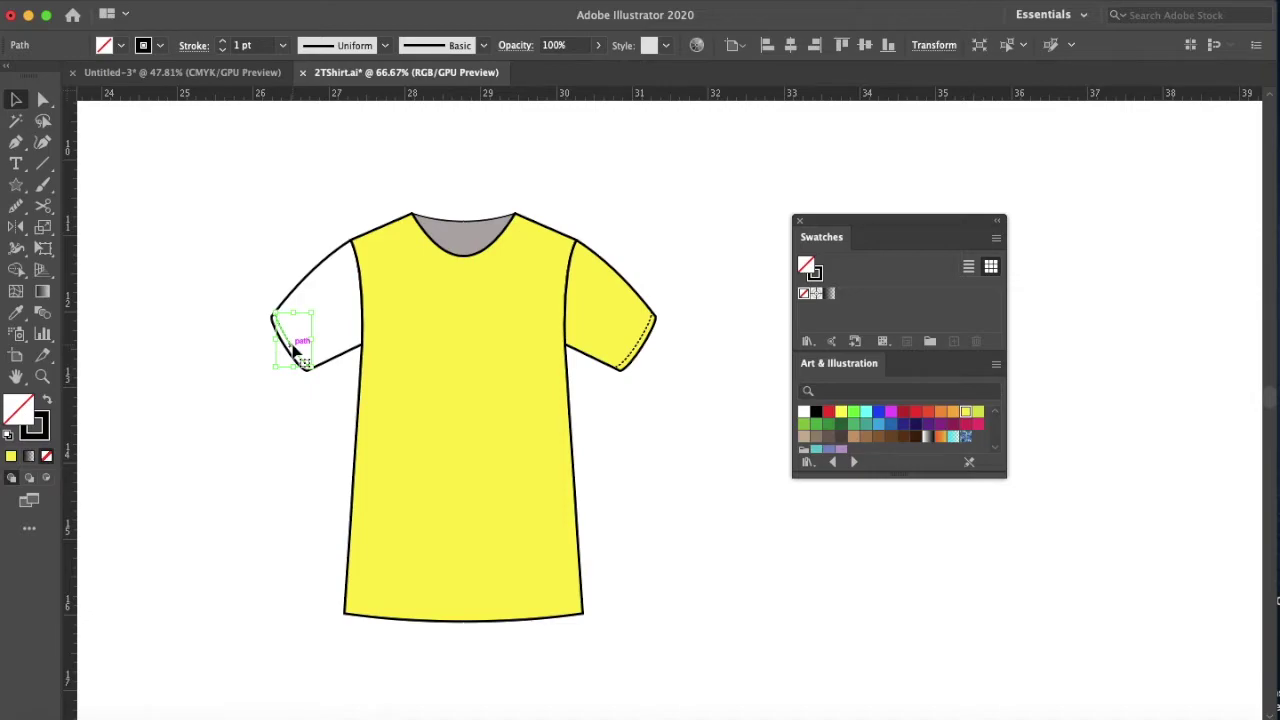
key("super+shift+b")
key("super+shift+a")
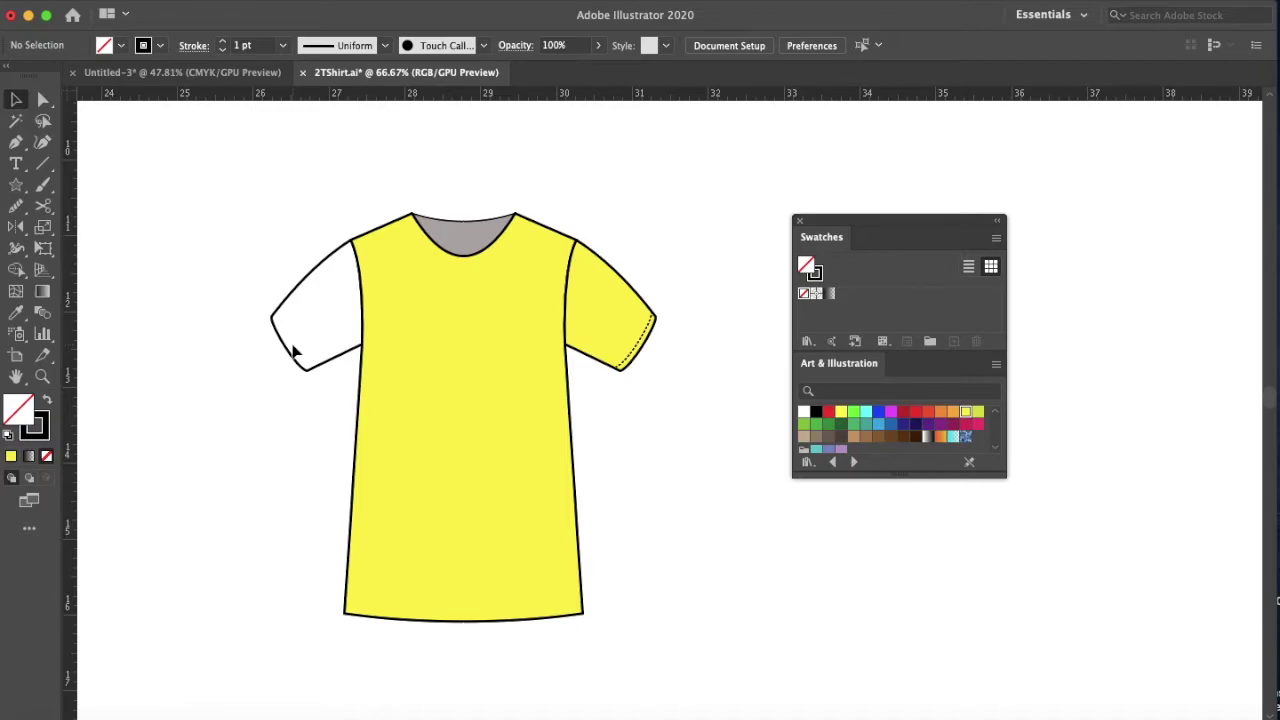
left_click(293, 347)
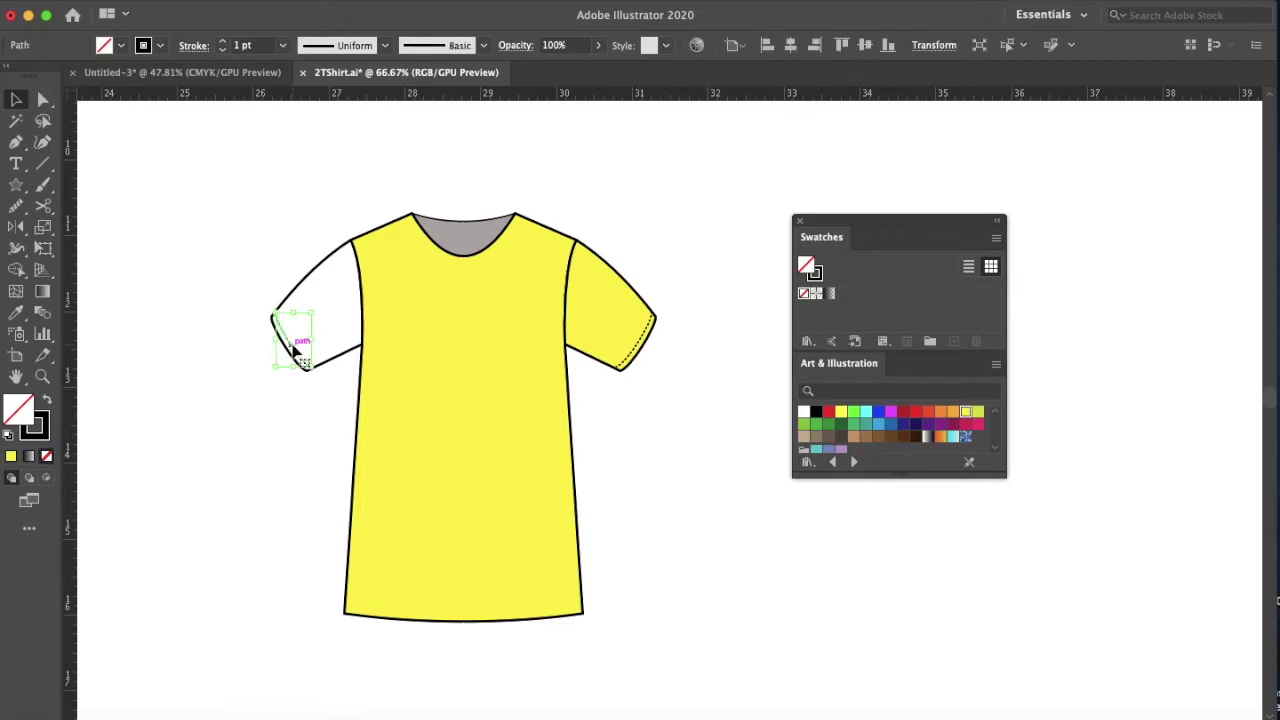
left_click(310, 310)
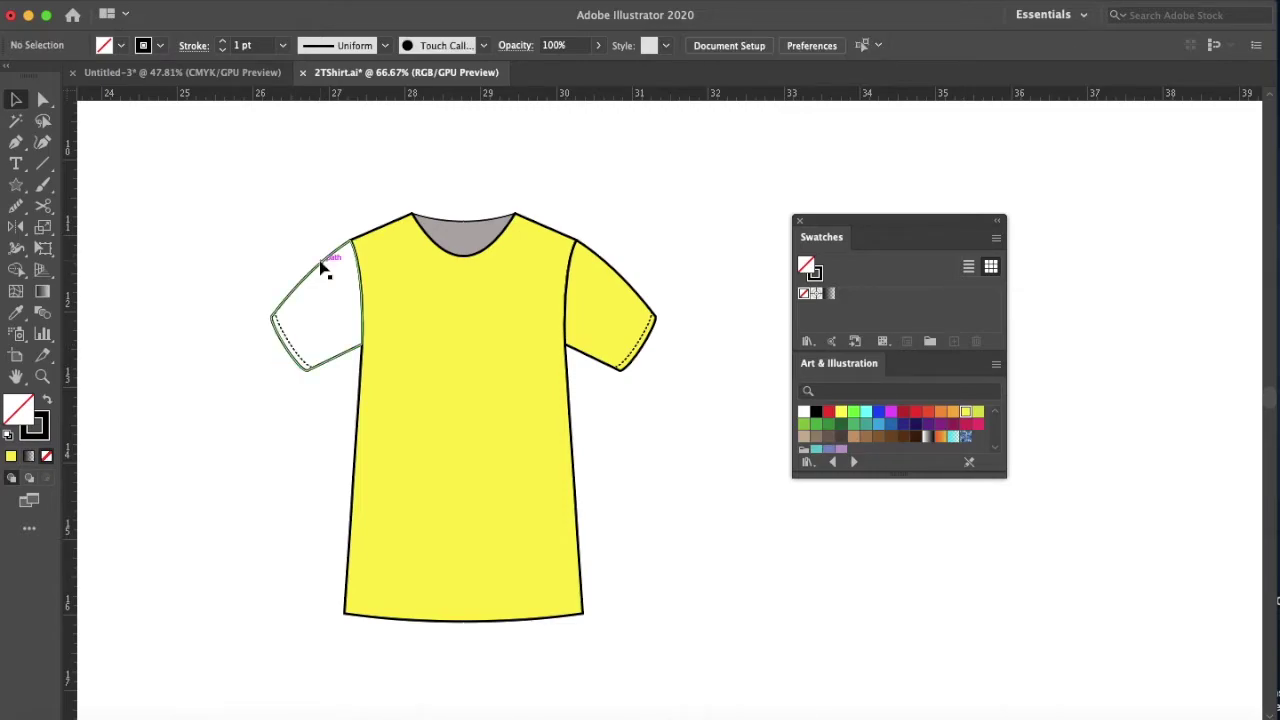
Fill the left sleeve with the deeper yellow swatch from the Art & Illustration library again and deselect it.
left_click(322, 268)
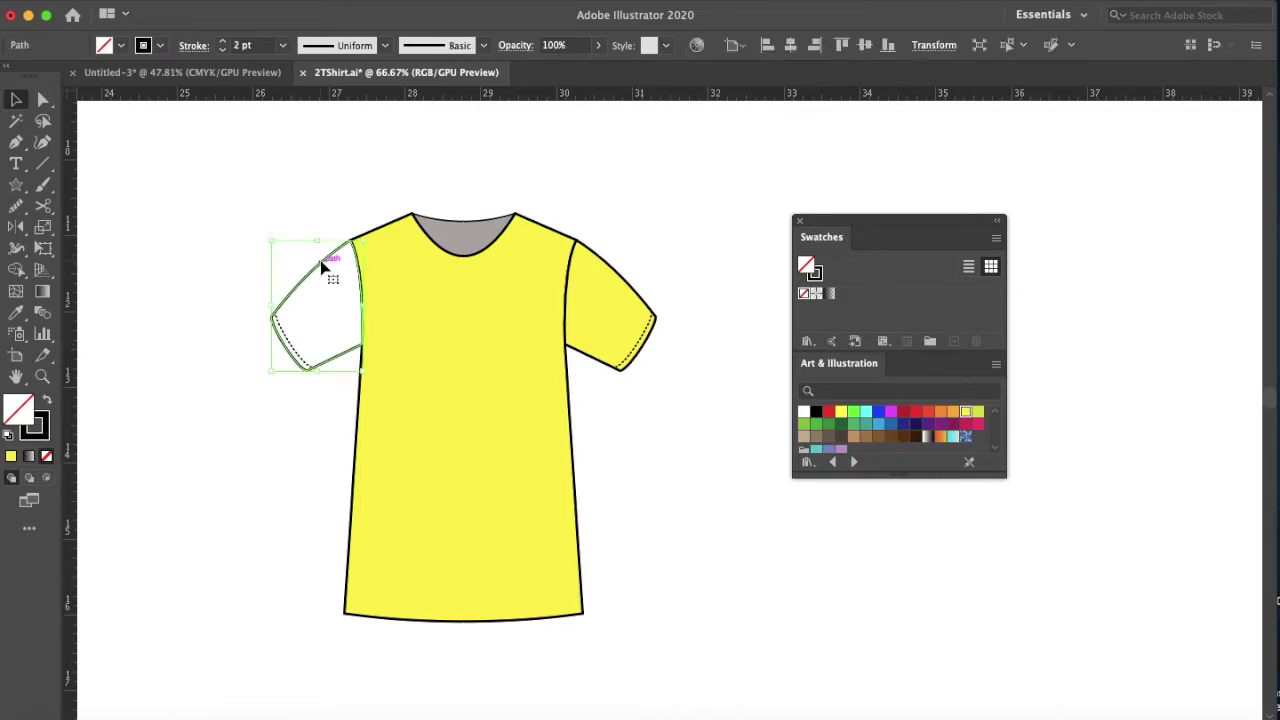
left_click(967, 414)
left_click(643, 443)
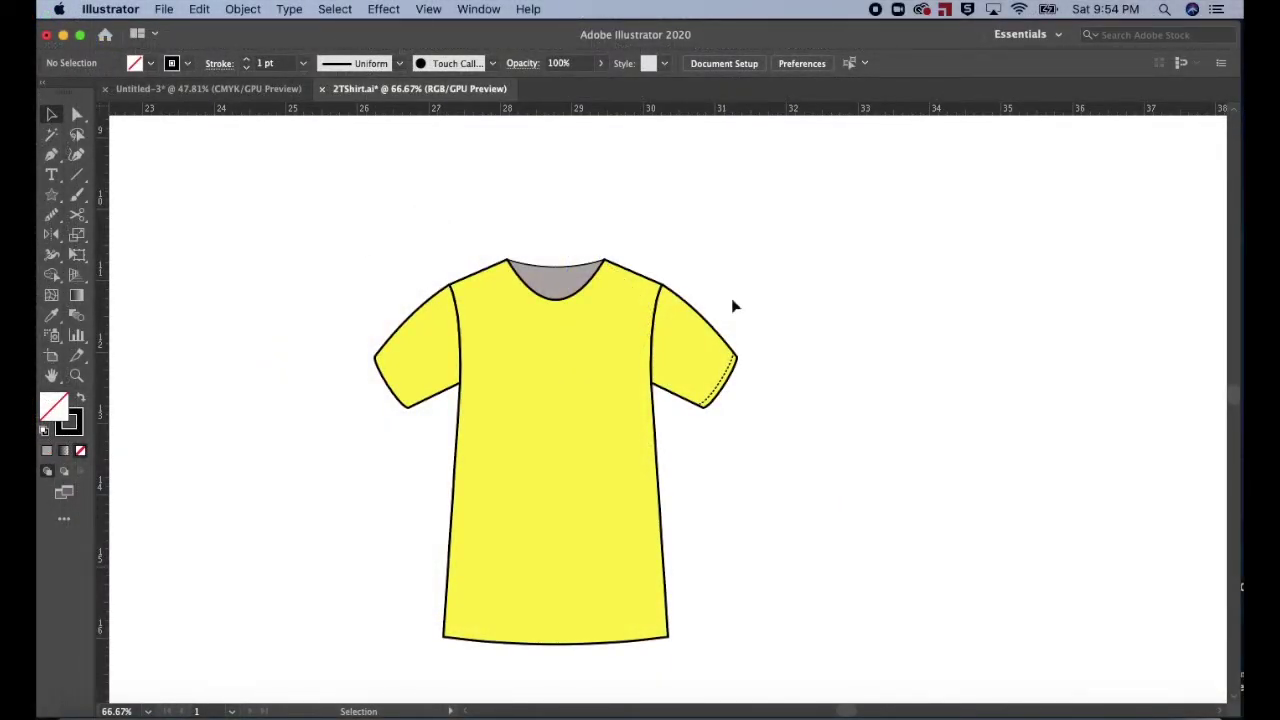
Show the Properties and Layers panels and place Properties clear of the shirt.
left_click(478, 10)
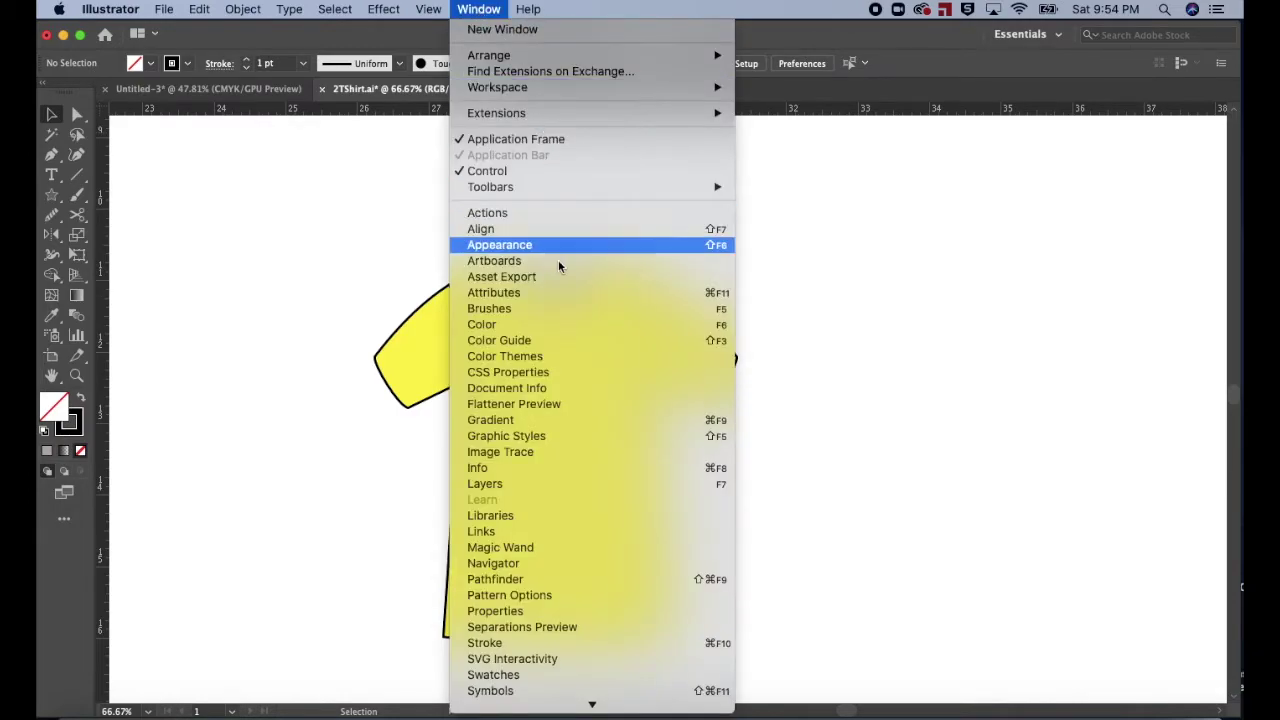
left_click(550, 612)
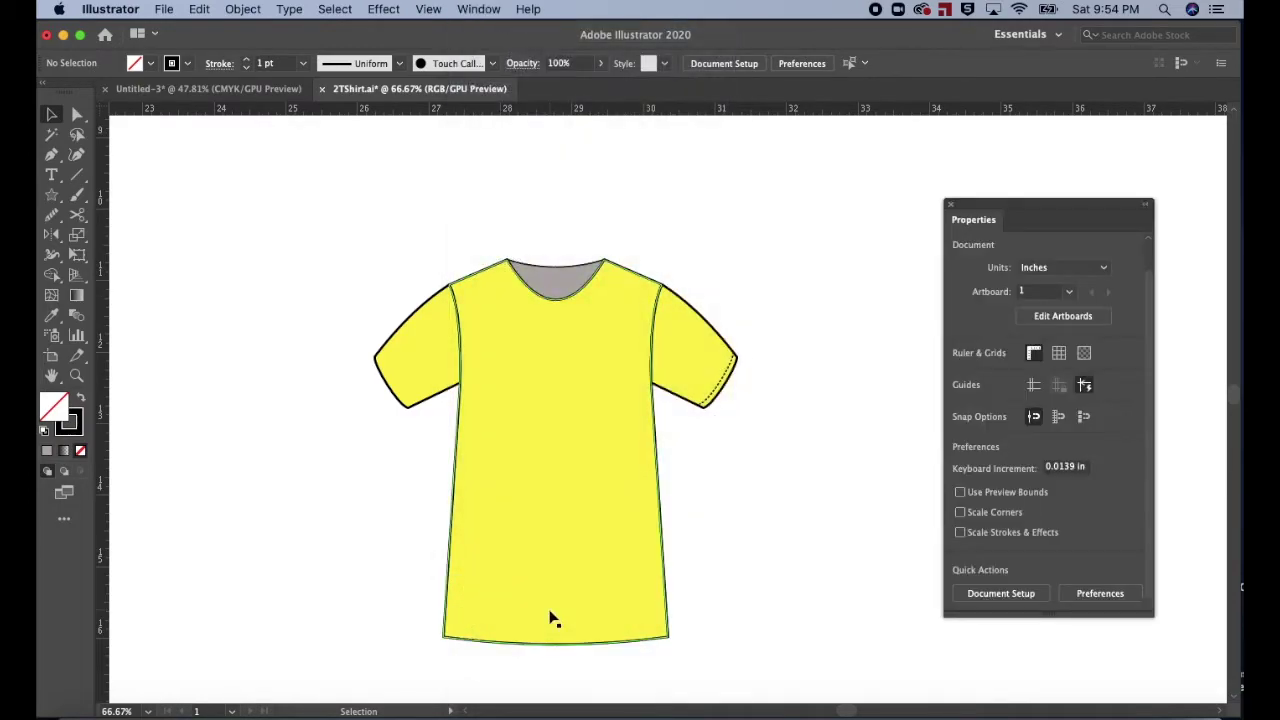
left_click_drag(1072, 210, 1070, 264)
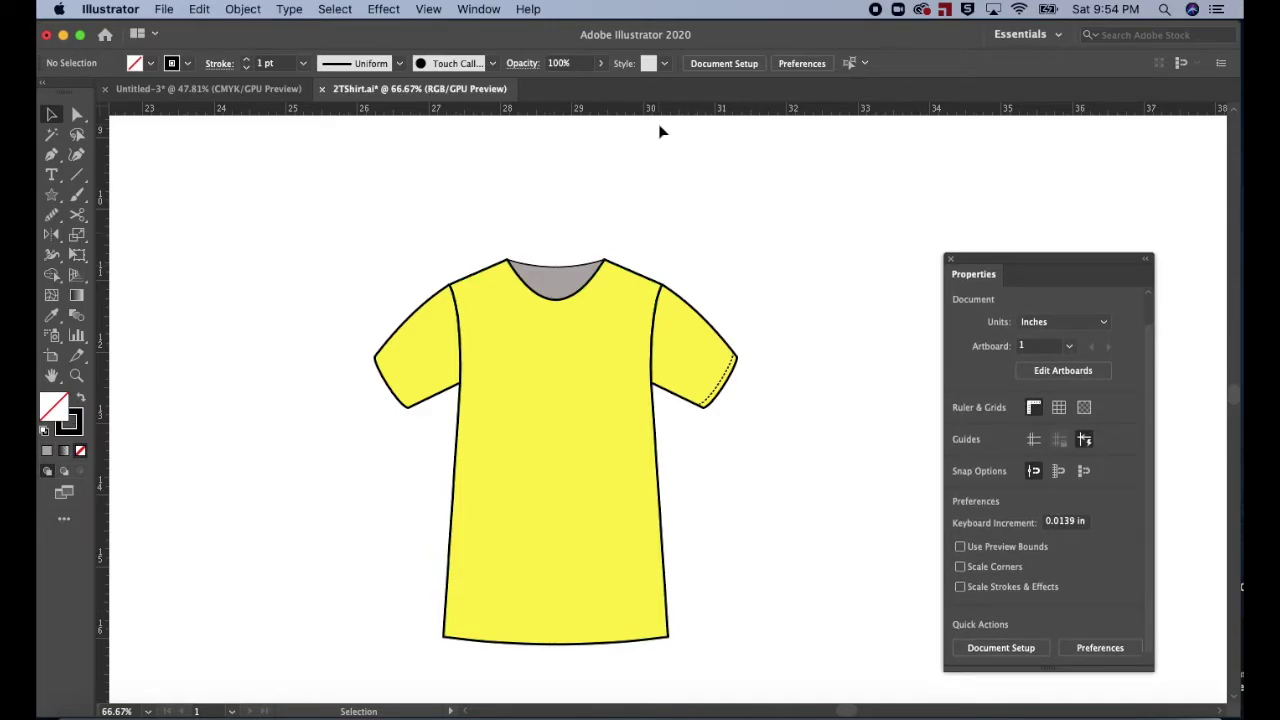
left_click(476, 10)
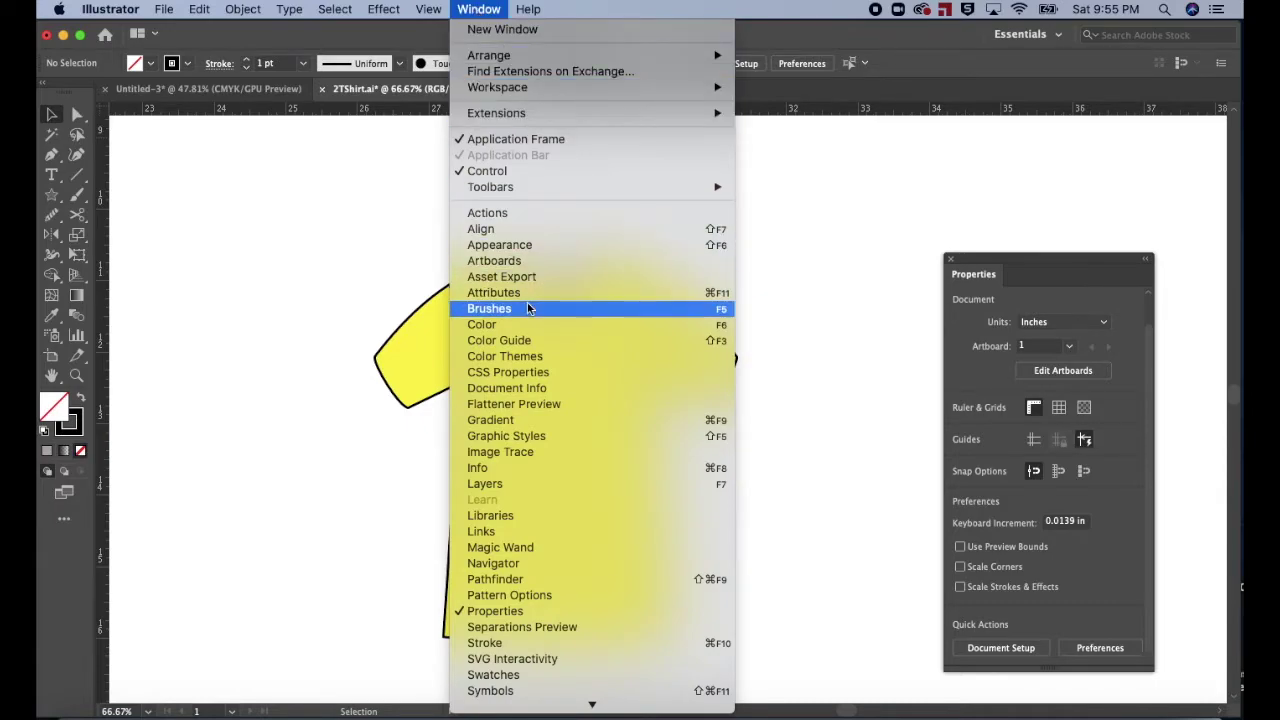
left_click(485, 484)
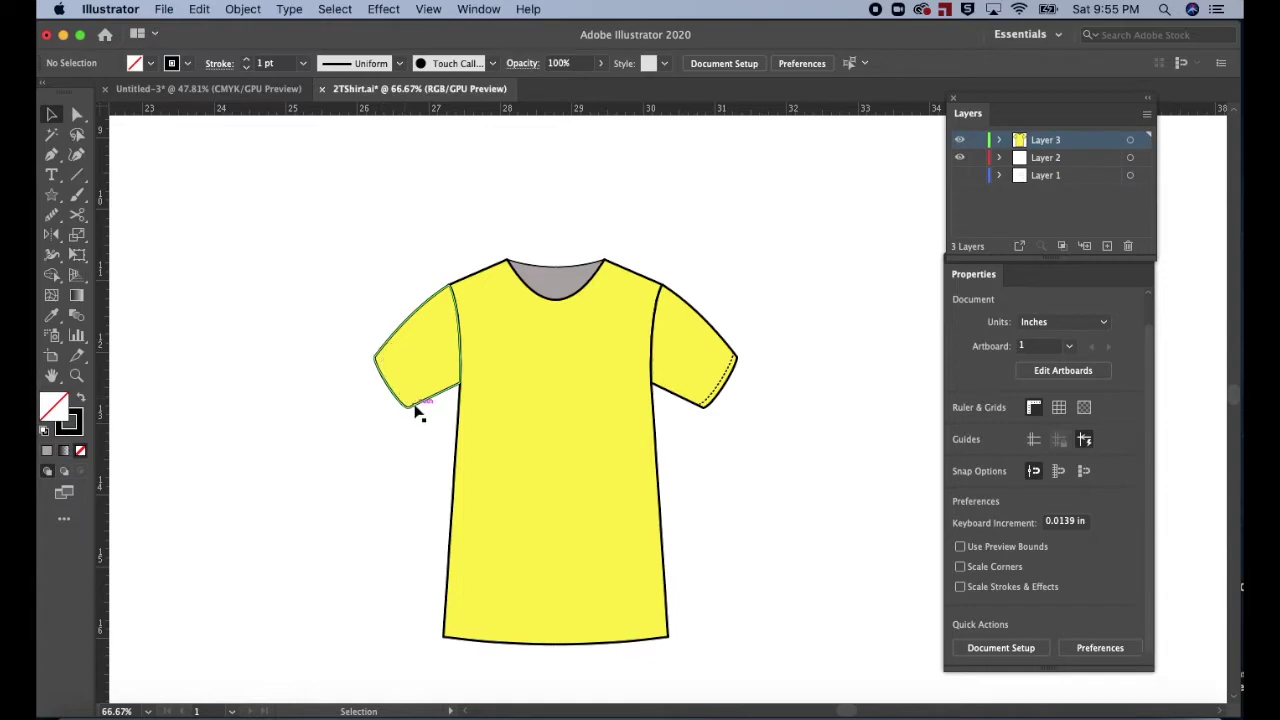
Remove the left sleeve's fill to expose its stitching, and reapply the solid yellow fill.
left_click(375, 355)
left_click(358, 500)
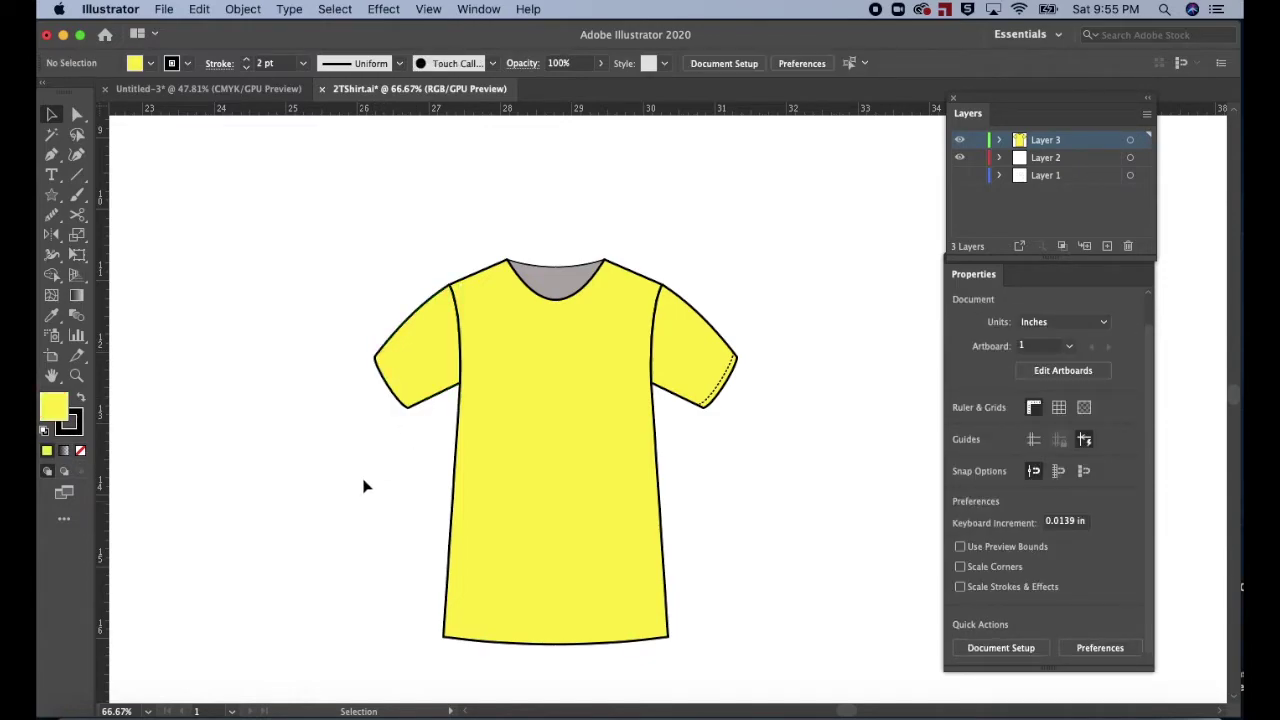
left_click(422, 396)
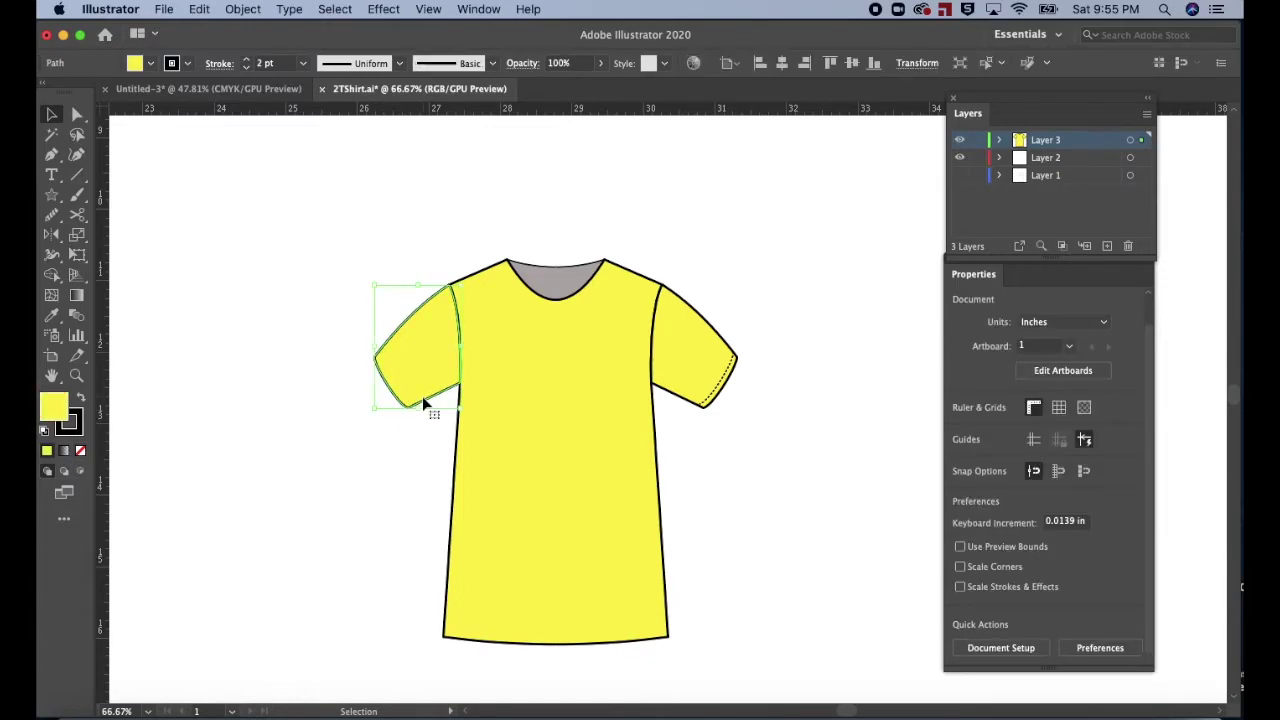
left_click(81, 452)
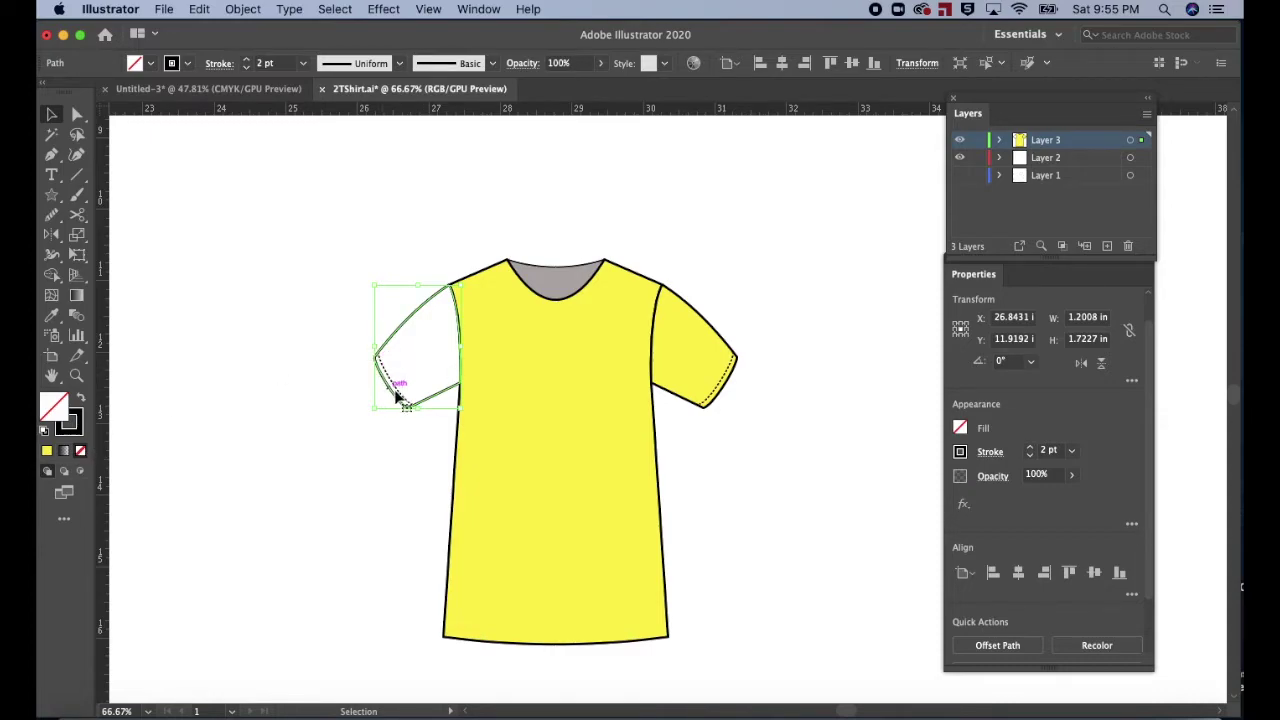
left_click(343, 435)
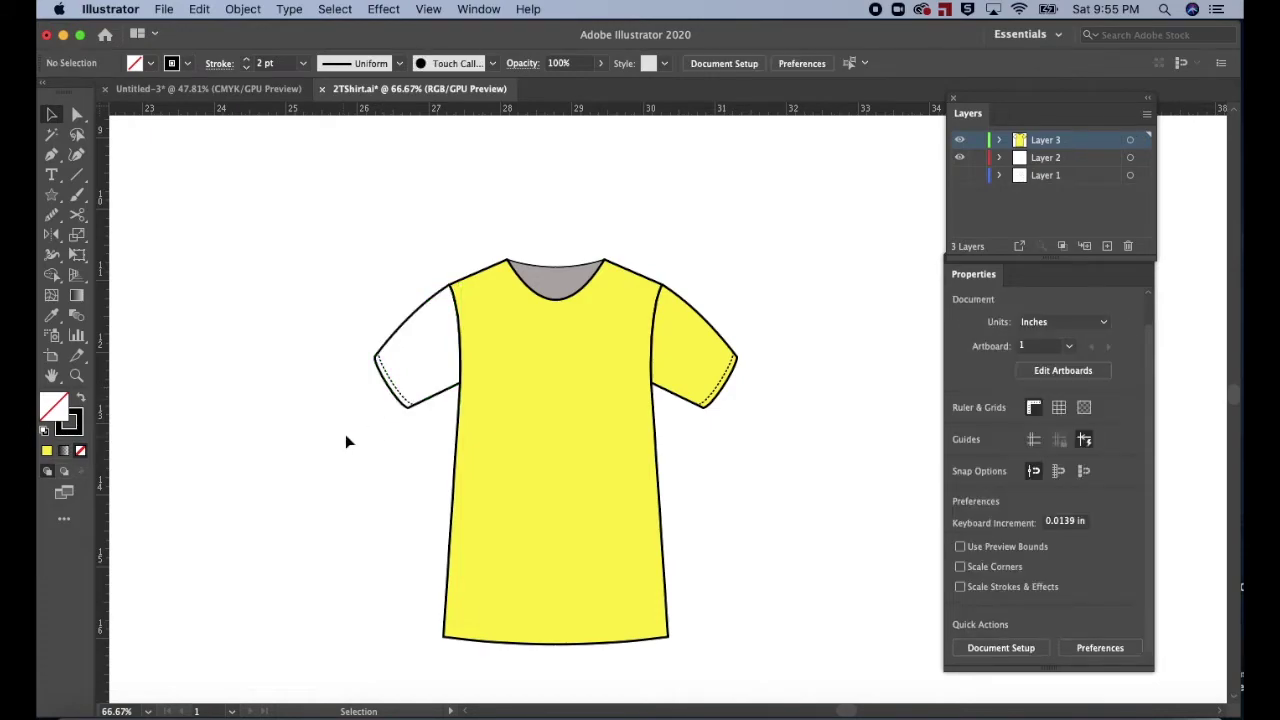
left_click(425, 404)
key("comma")
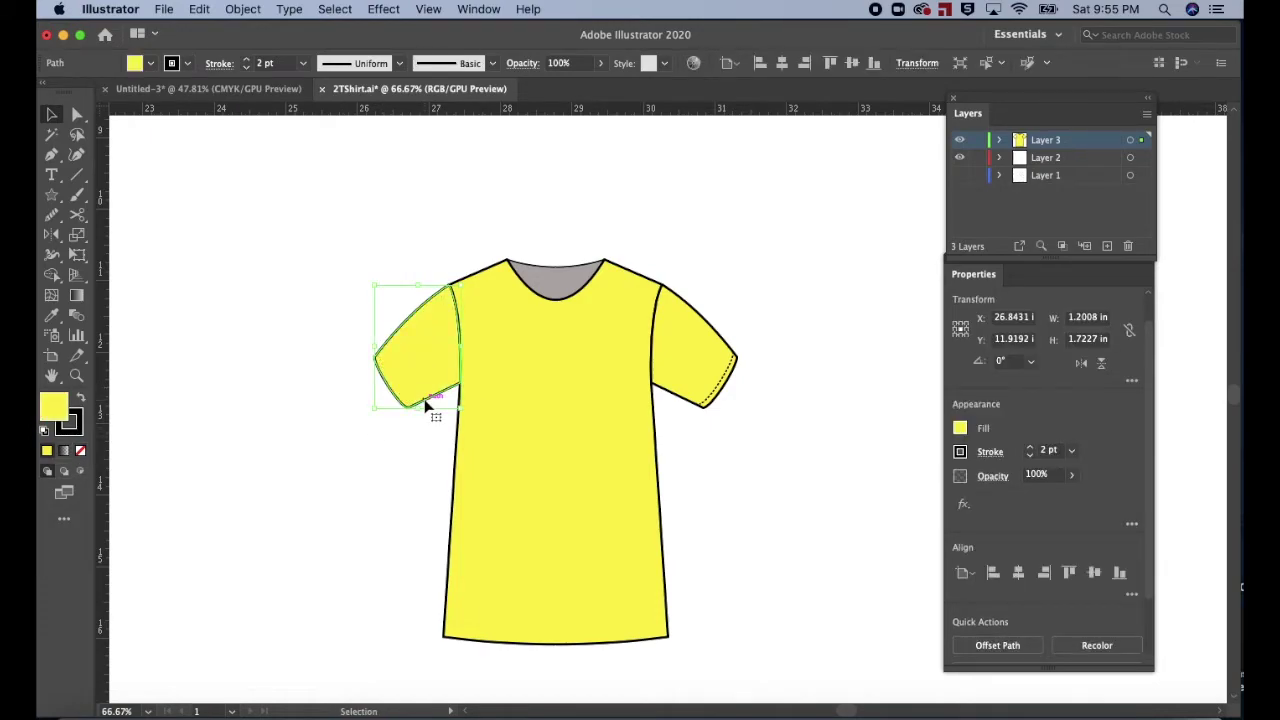
left_click(366, 452)
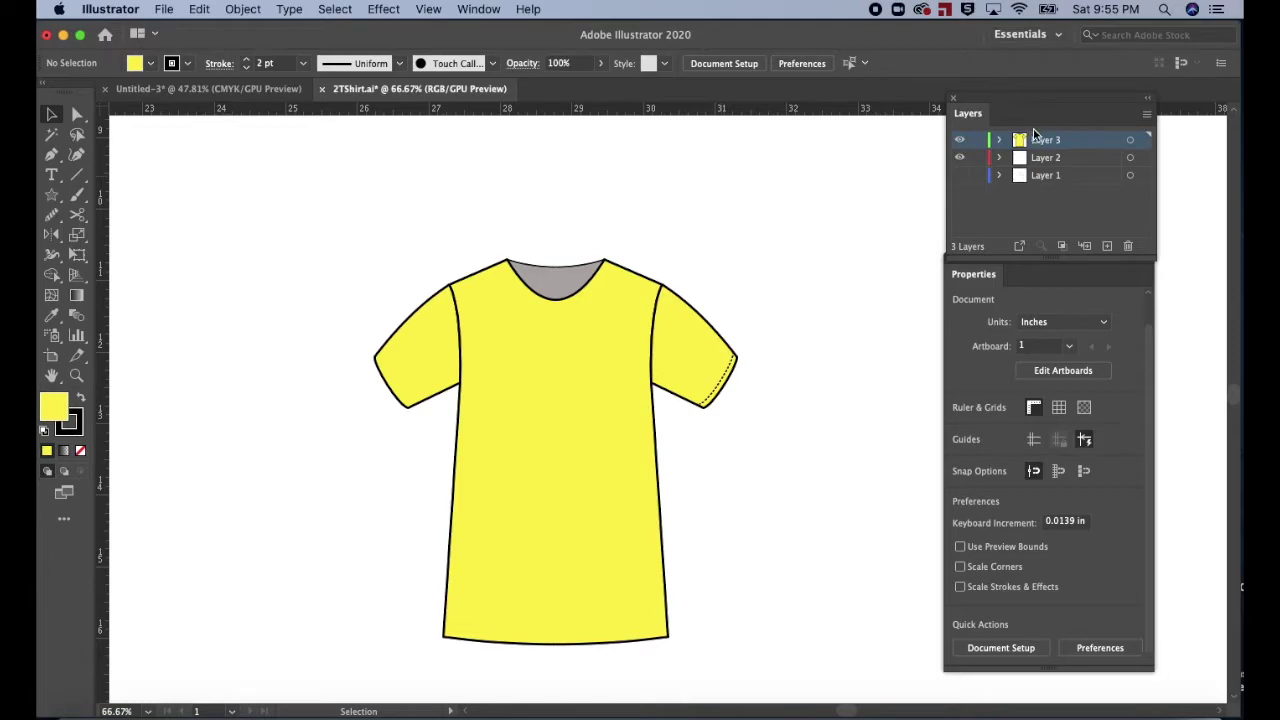
Target the left sleeve's dashed stitch path, the lowest object in Layer 3, and bring it to the front.
left_click(998, 140)
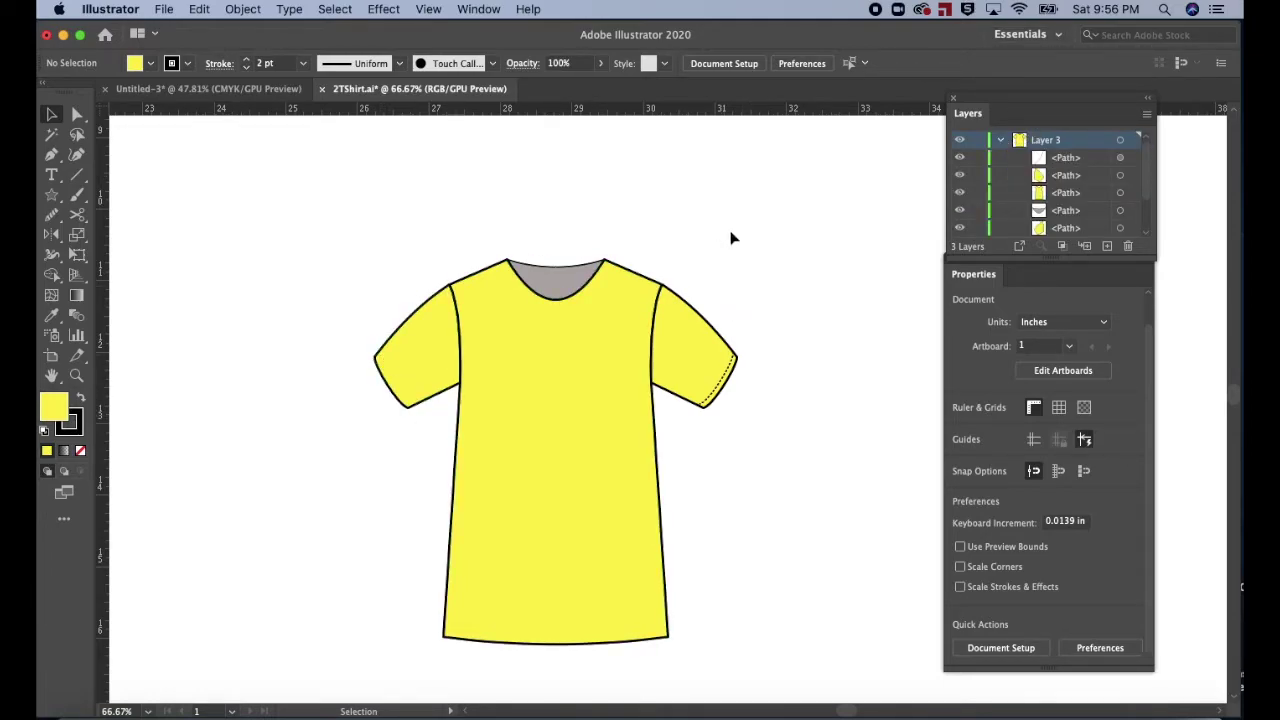
scroll(1006, 210, "down", 3)
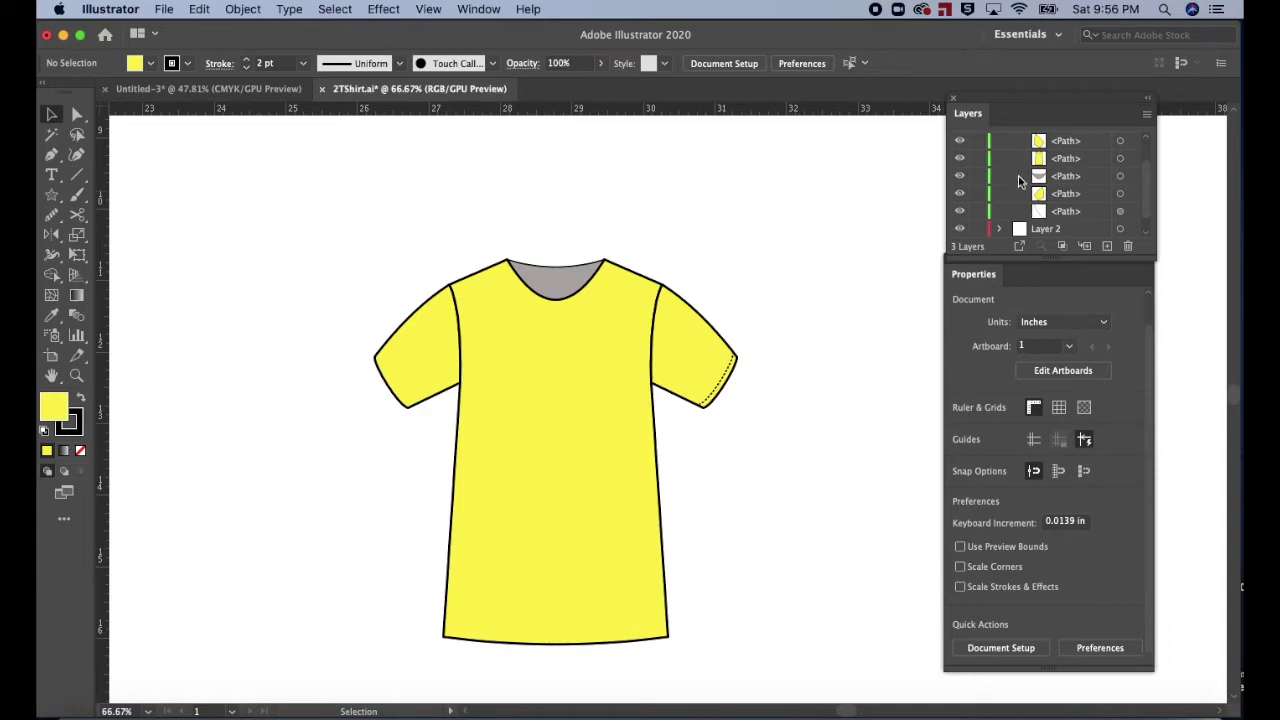
left_click(1040, 214)
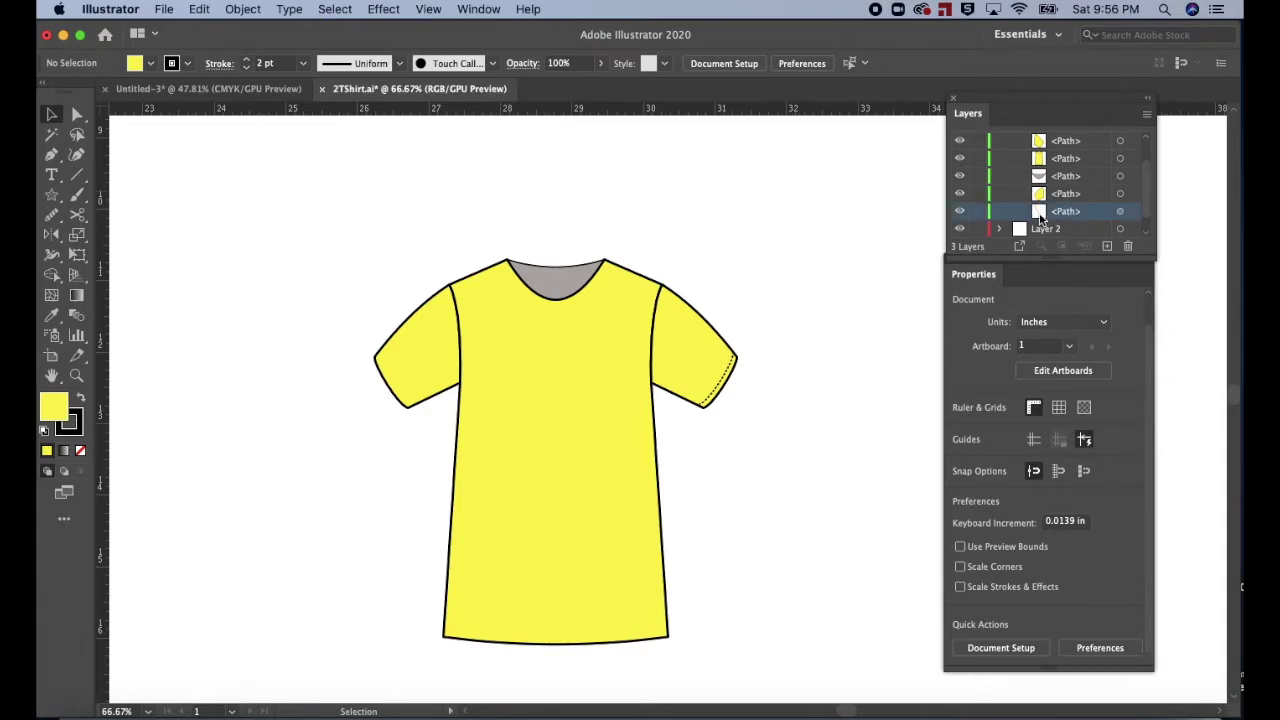
left_click(1120, 212)
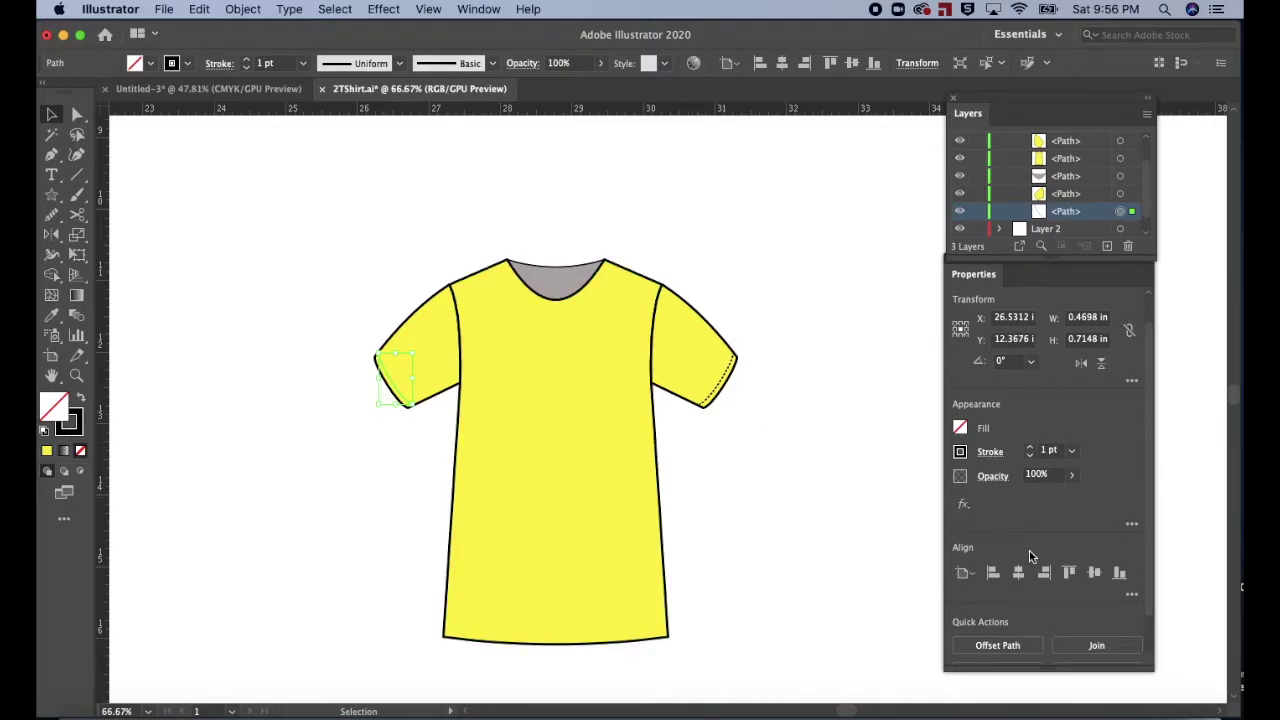
scroll(1032, 557, "down", 2)
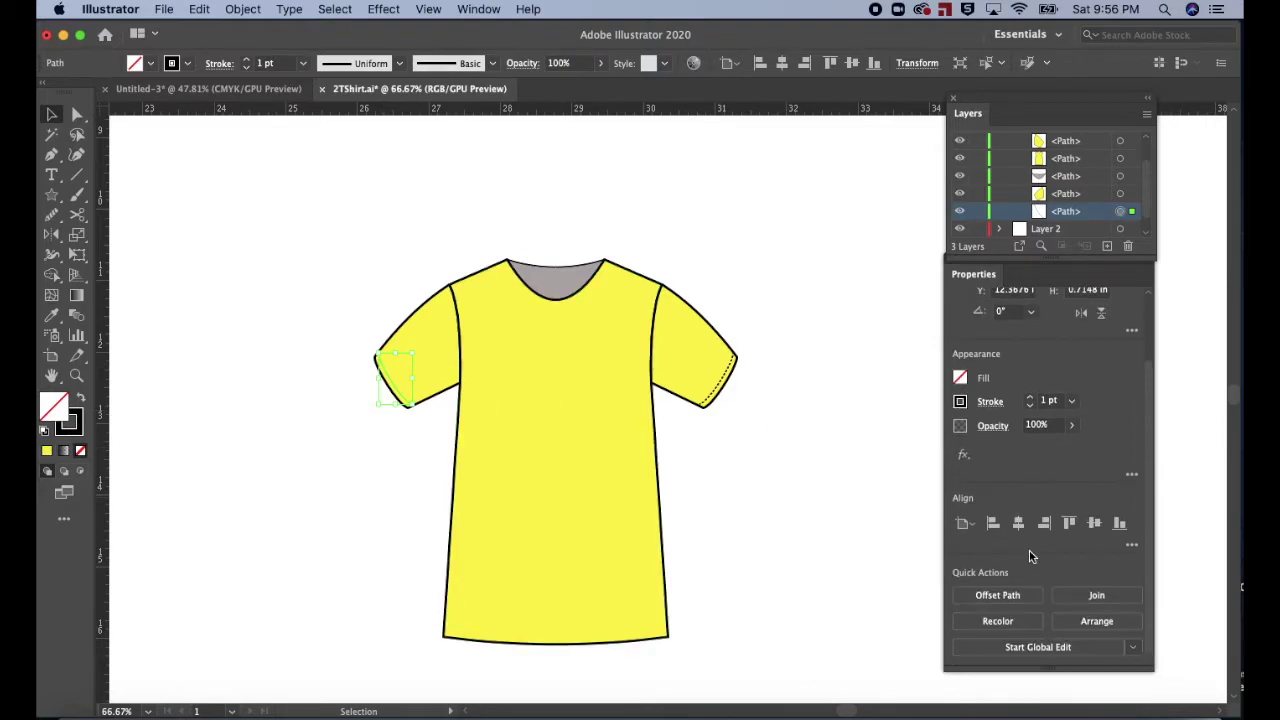
left_click(1095, 622)
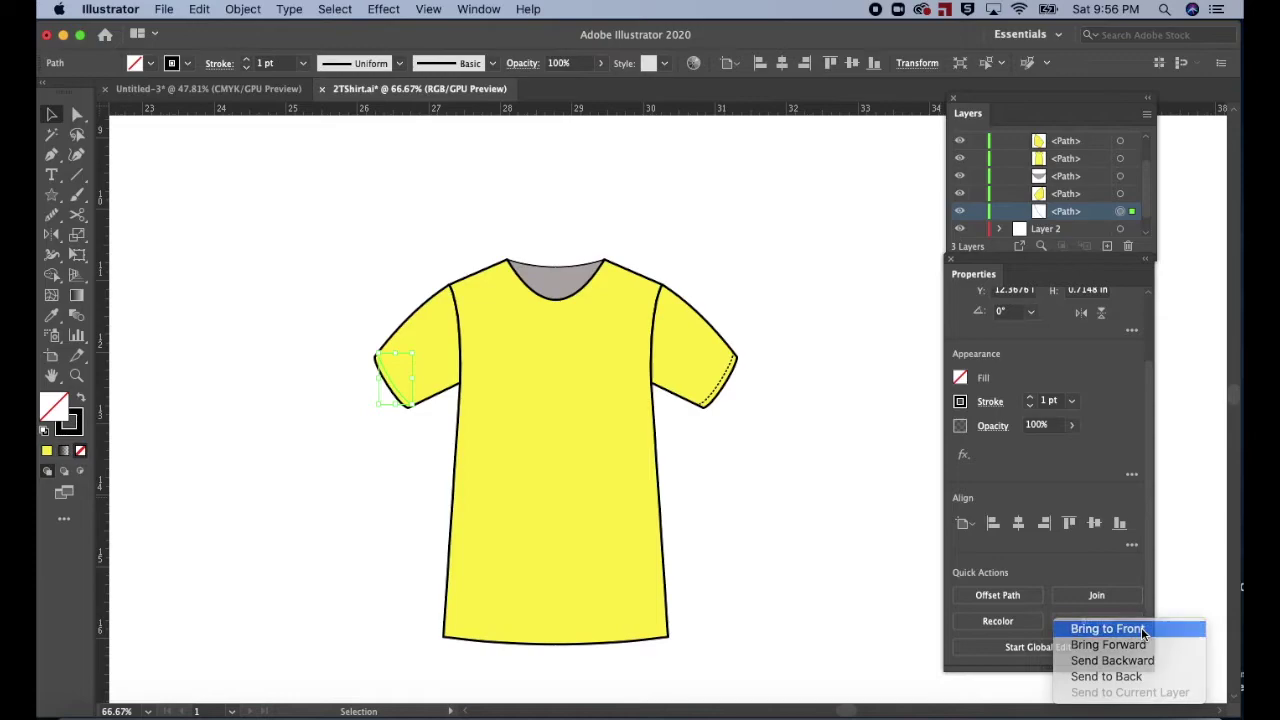
left_click(1143, 630)
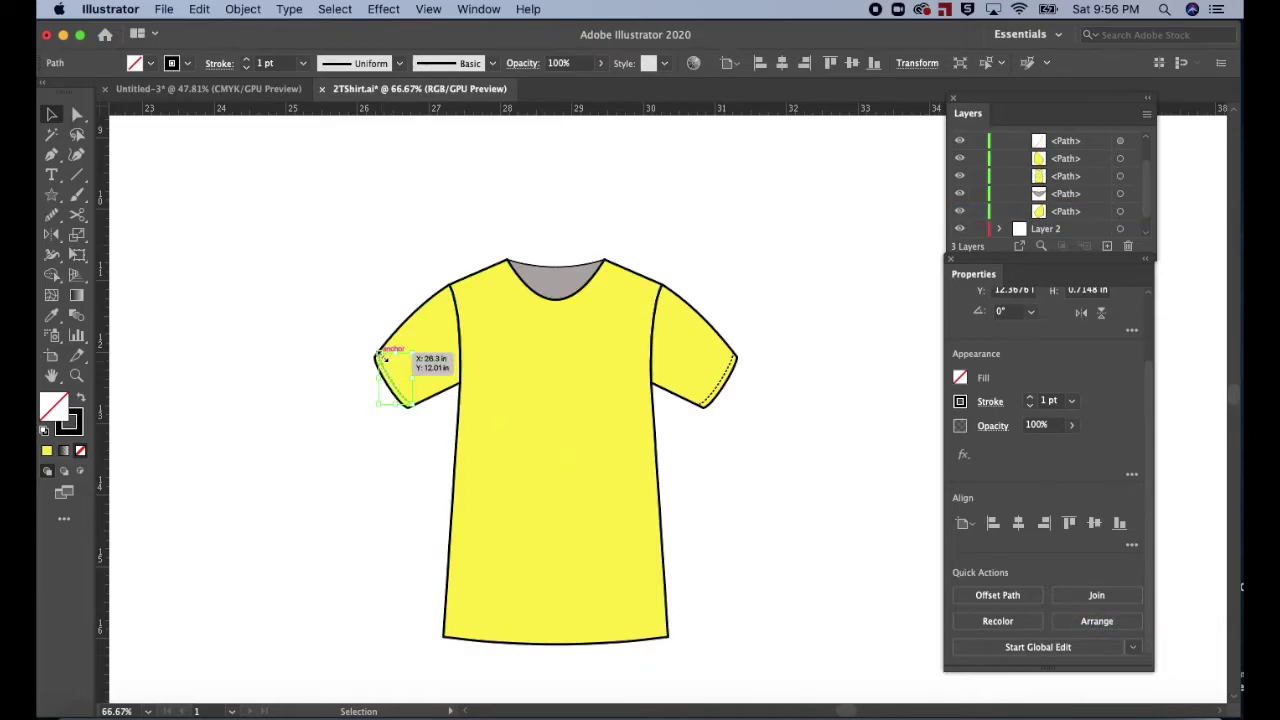
left_click(703, 450)
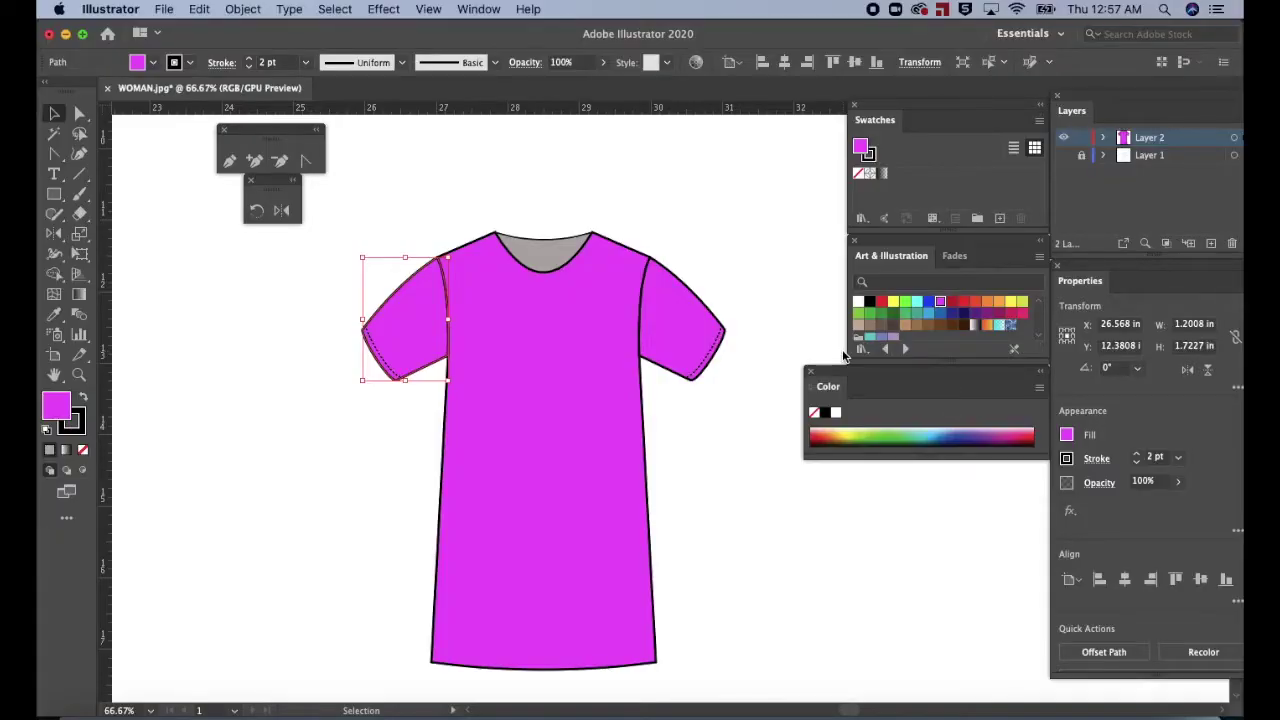
In WOMAN.jpg, set the fill of both sleeves and the shirt body to none.
key("slash")
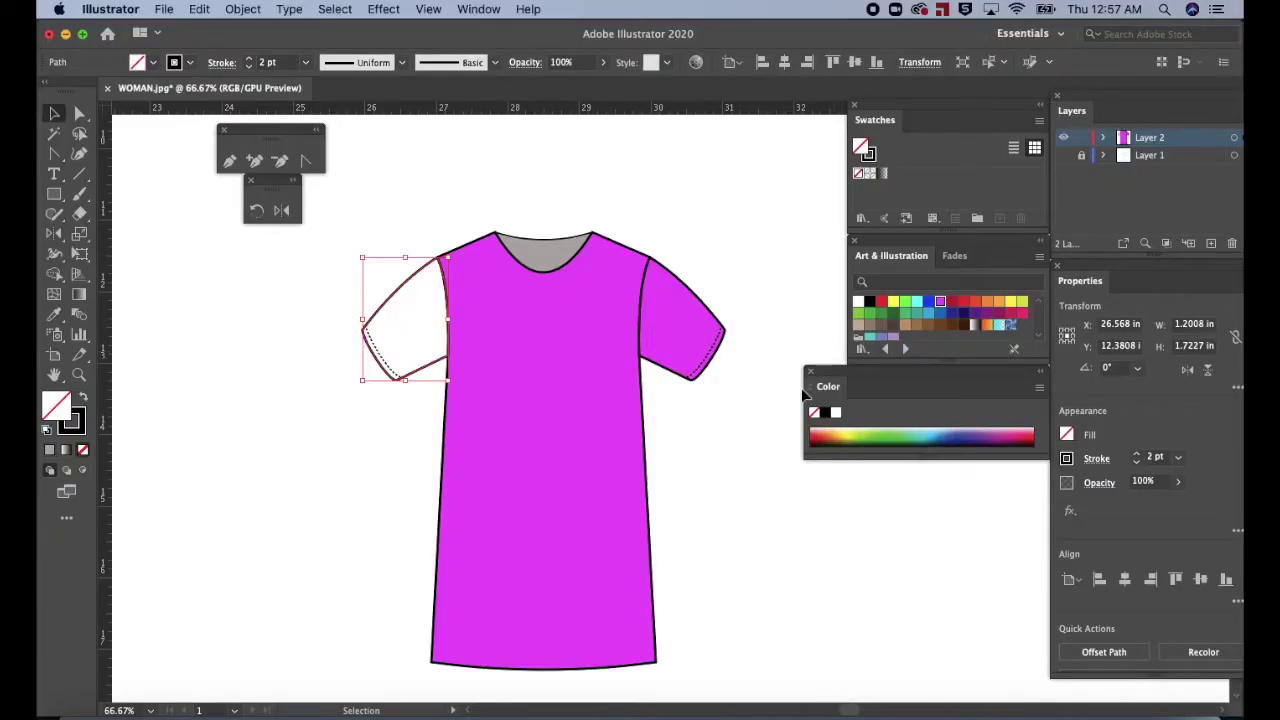
left_click(648, 463)
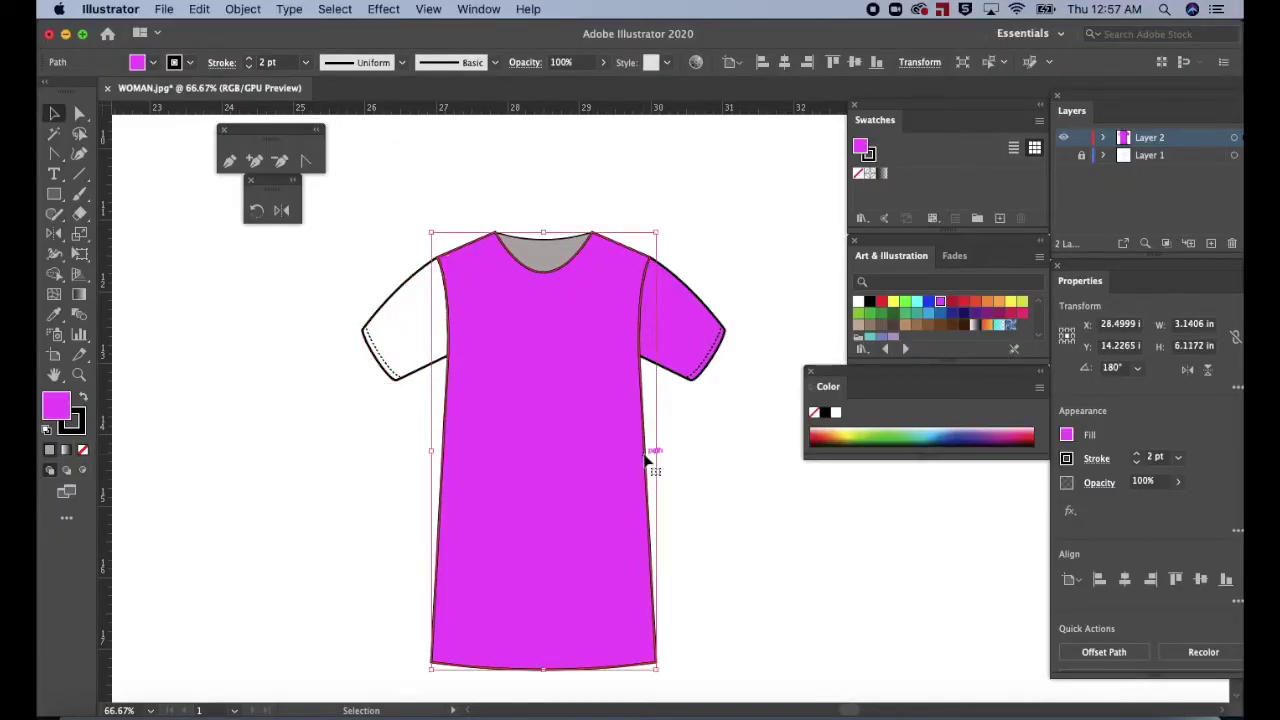
left_click(713, 318, "shift")
key("slash")
left_click(760, 270)
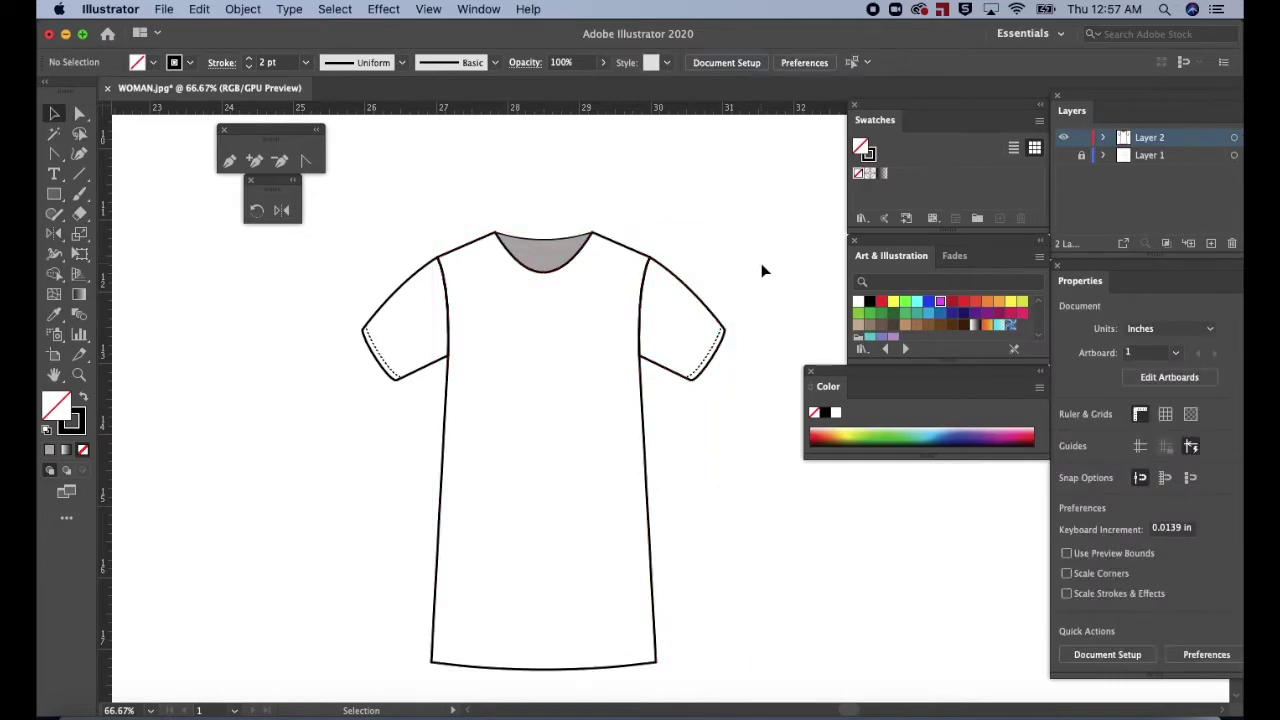
Duplicate the grey neckline shape's upper curve in place as a separate path with no fill and a 2 pt stroke.
scroll(762, 270, "up", 2)
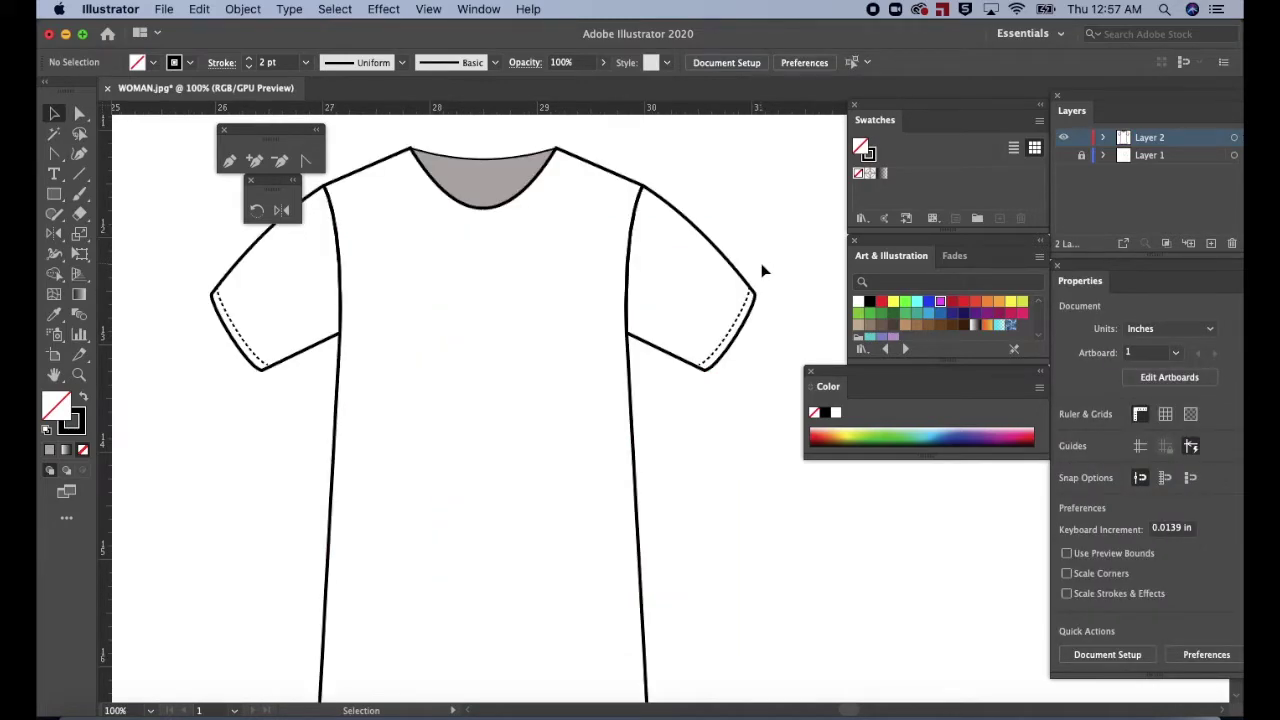
left_click_drag(508, 230, 643, 491)
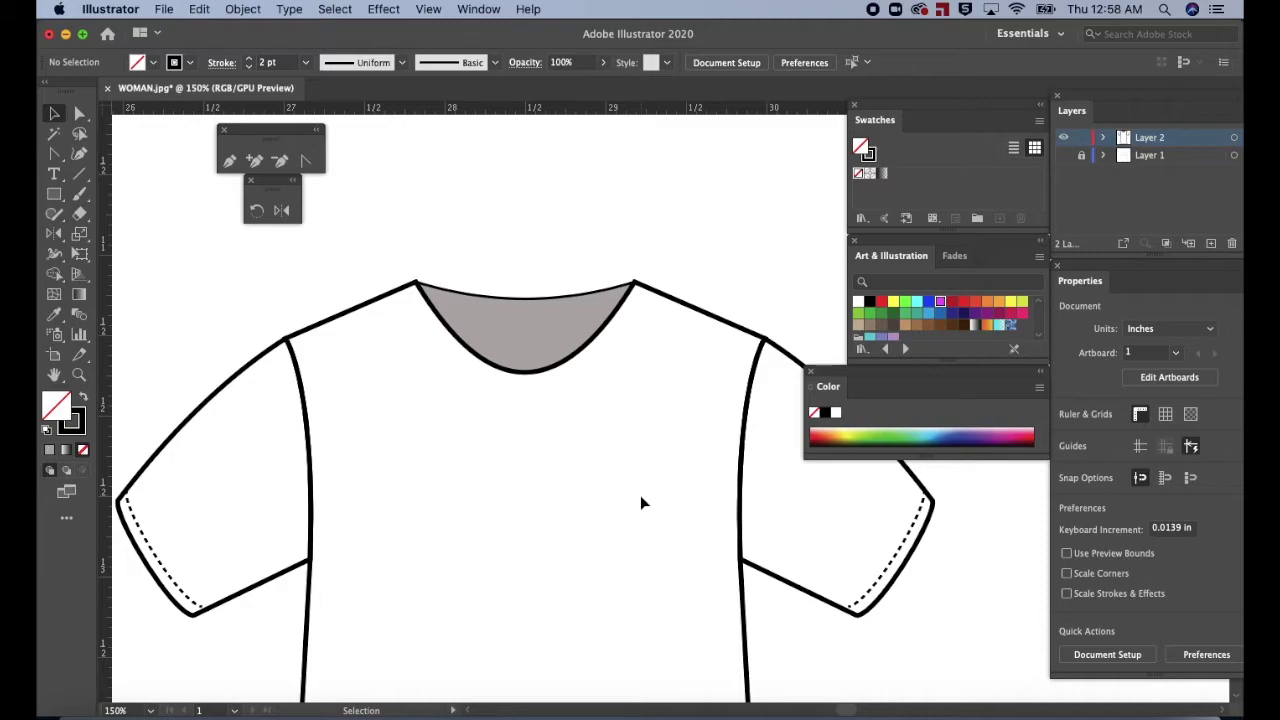
key("a")
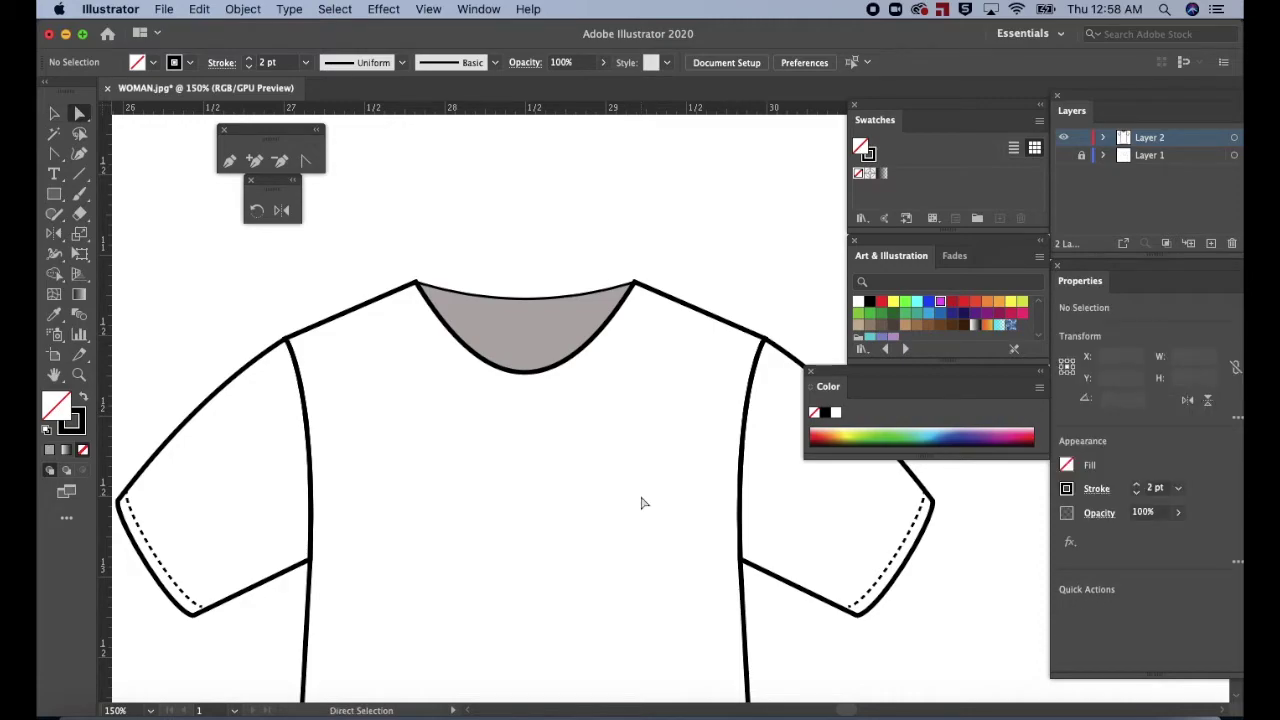
left_click(524, 303)
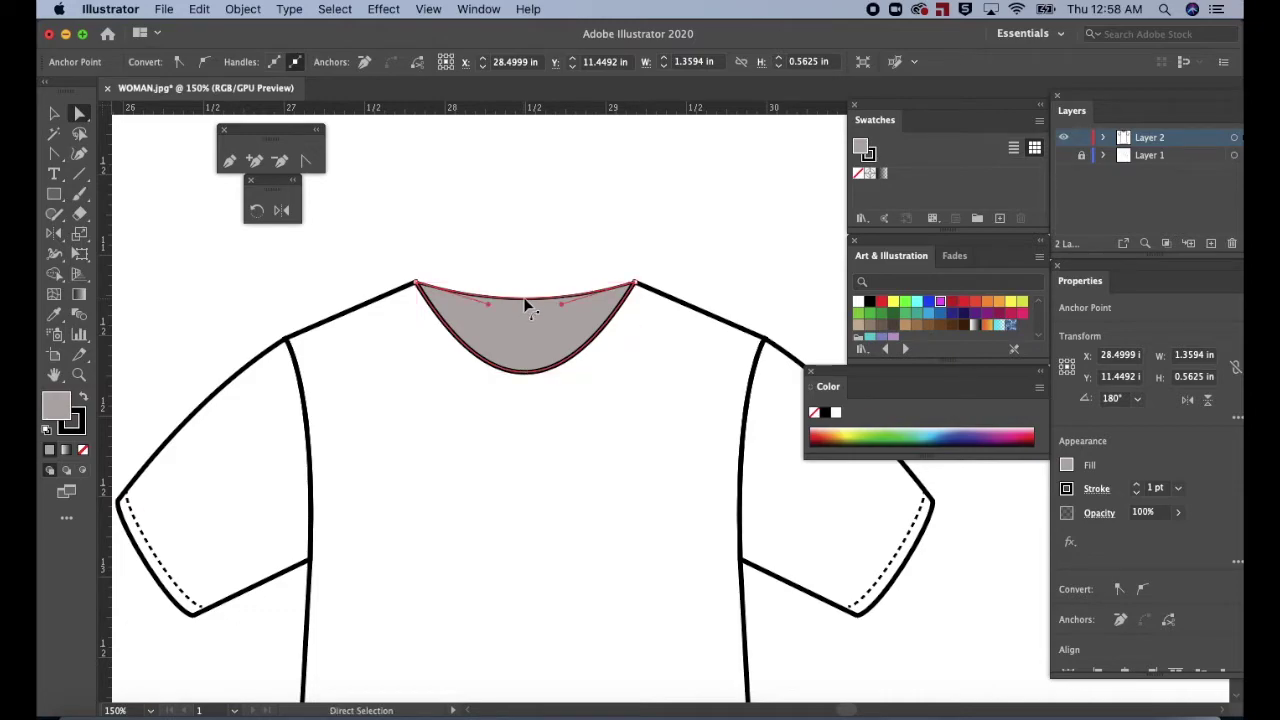
key("v")
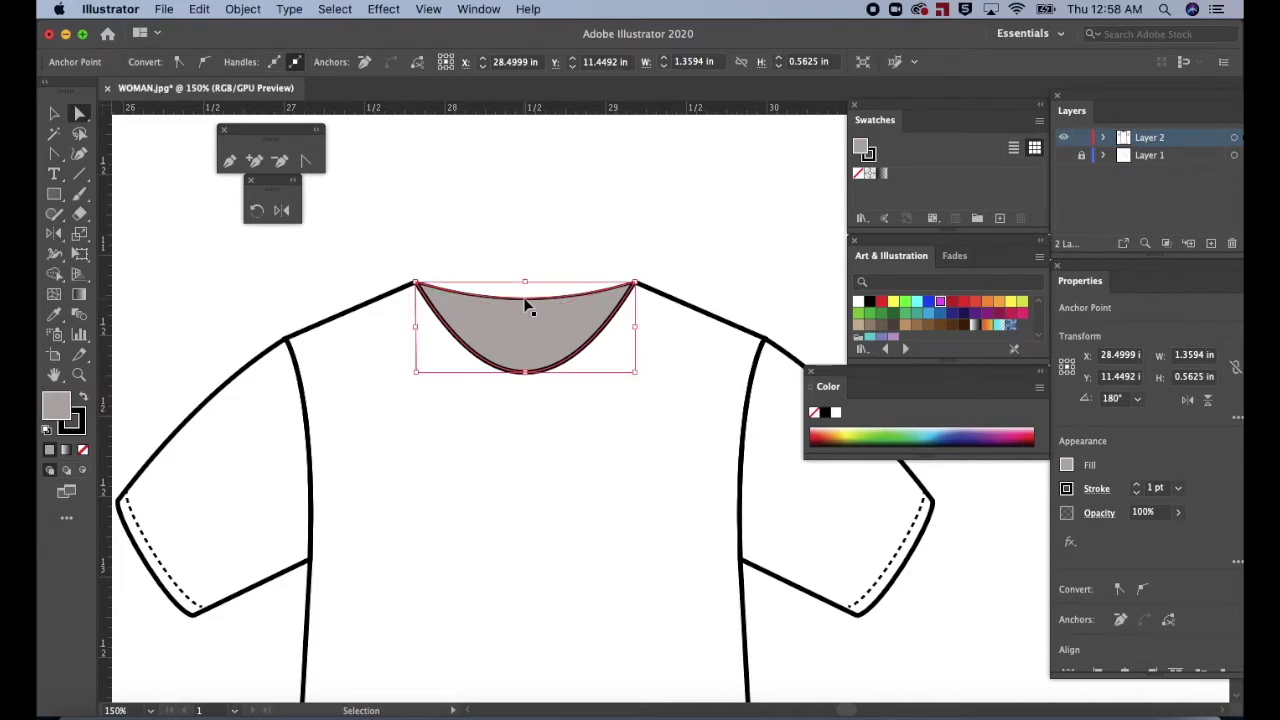
left_click(526, 305)
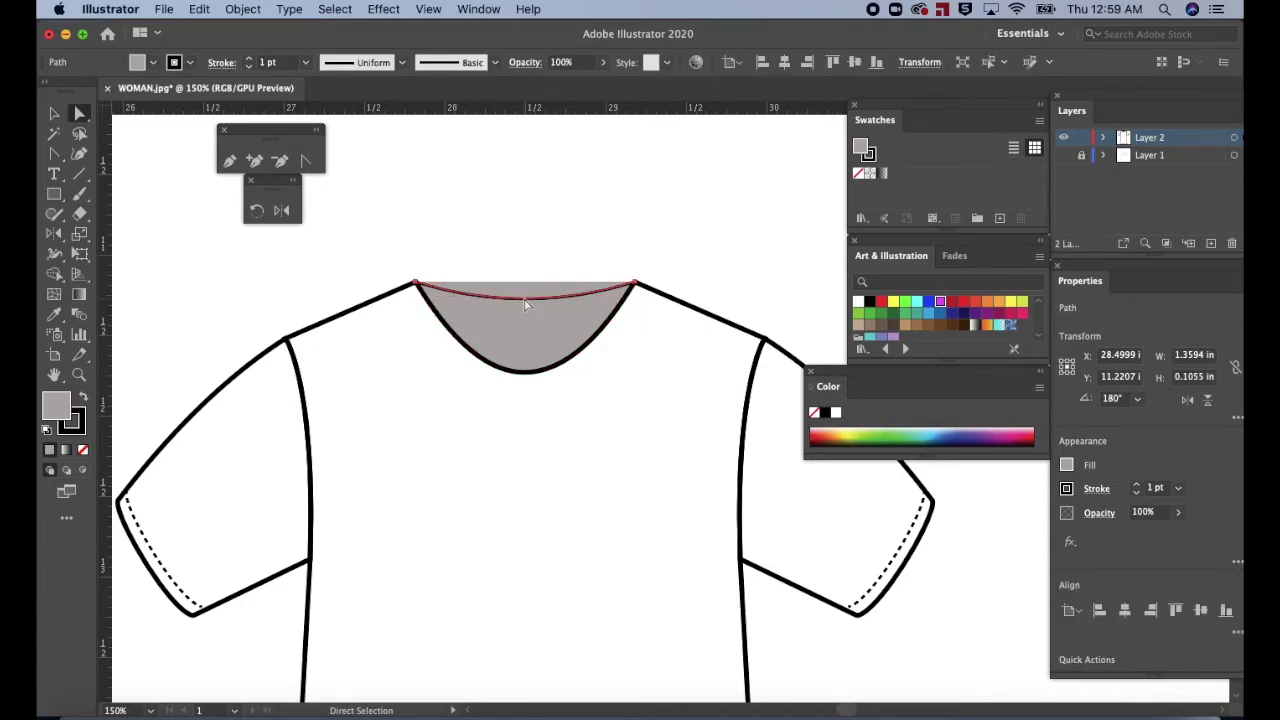
left_click(83, 451)
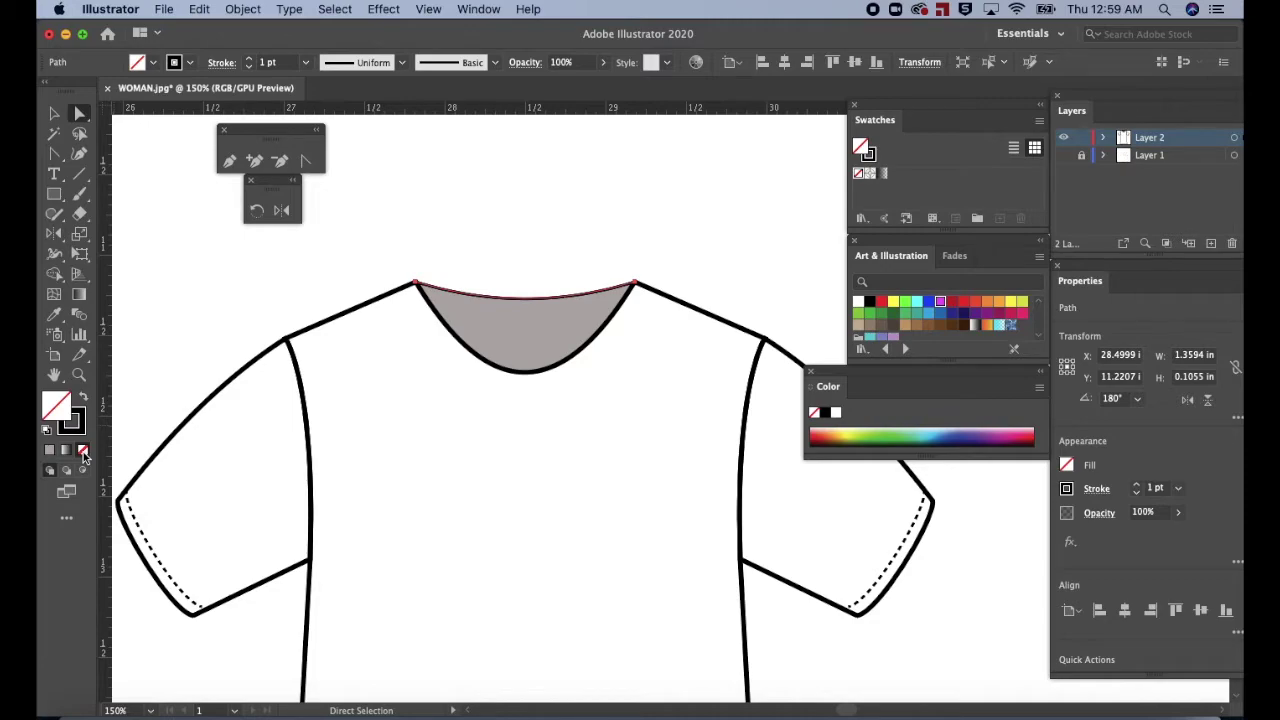
left_click(1137, 485)
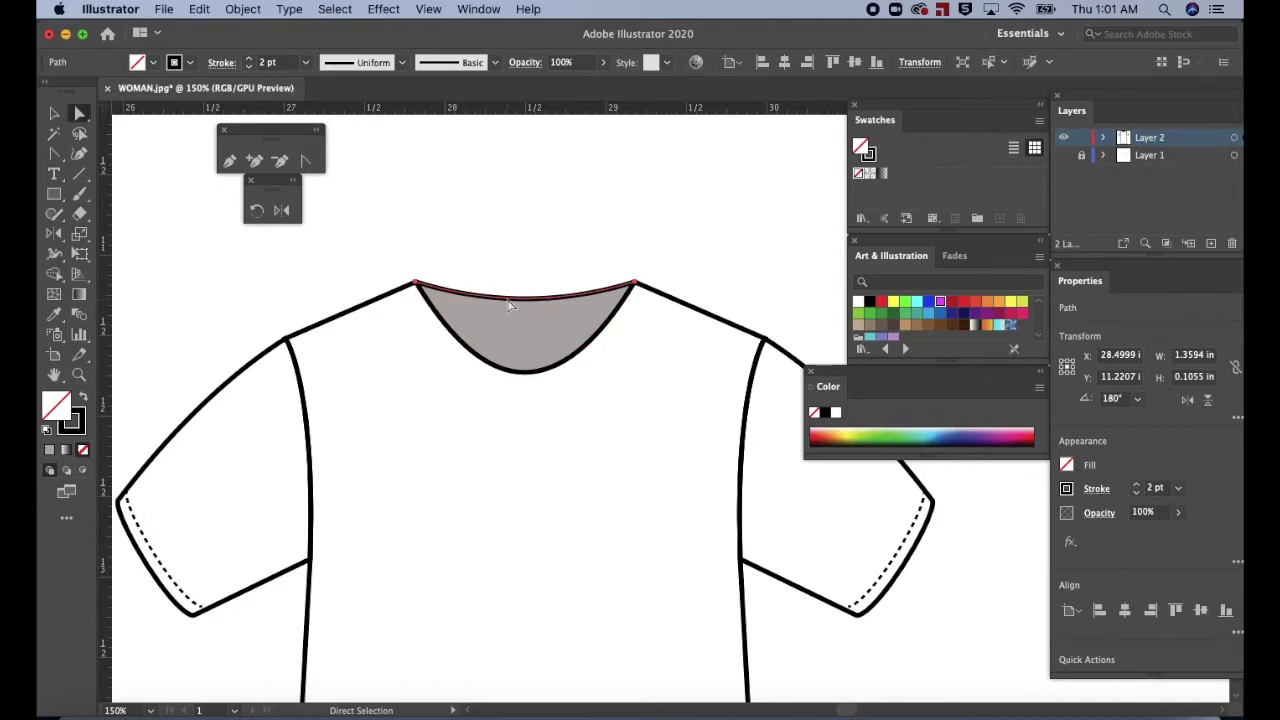
Offset the copied back neckline curve by 0.08 in with miter joins, and fill the resulting band with white.
left_click(243, 9)
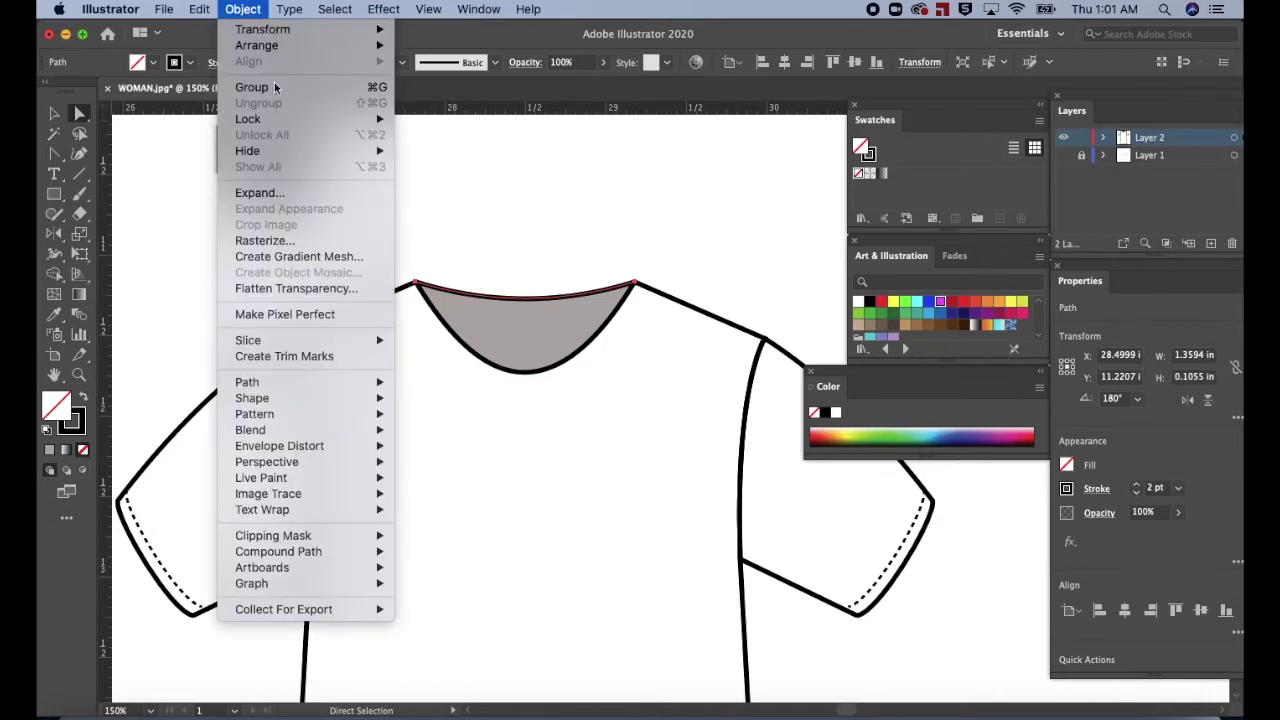
mouse_move(311, 381)
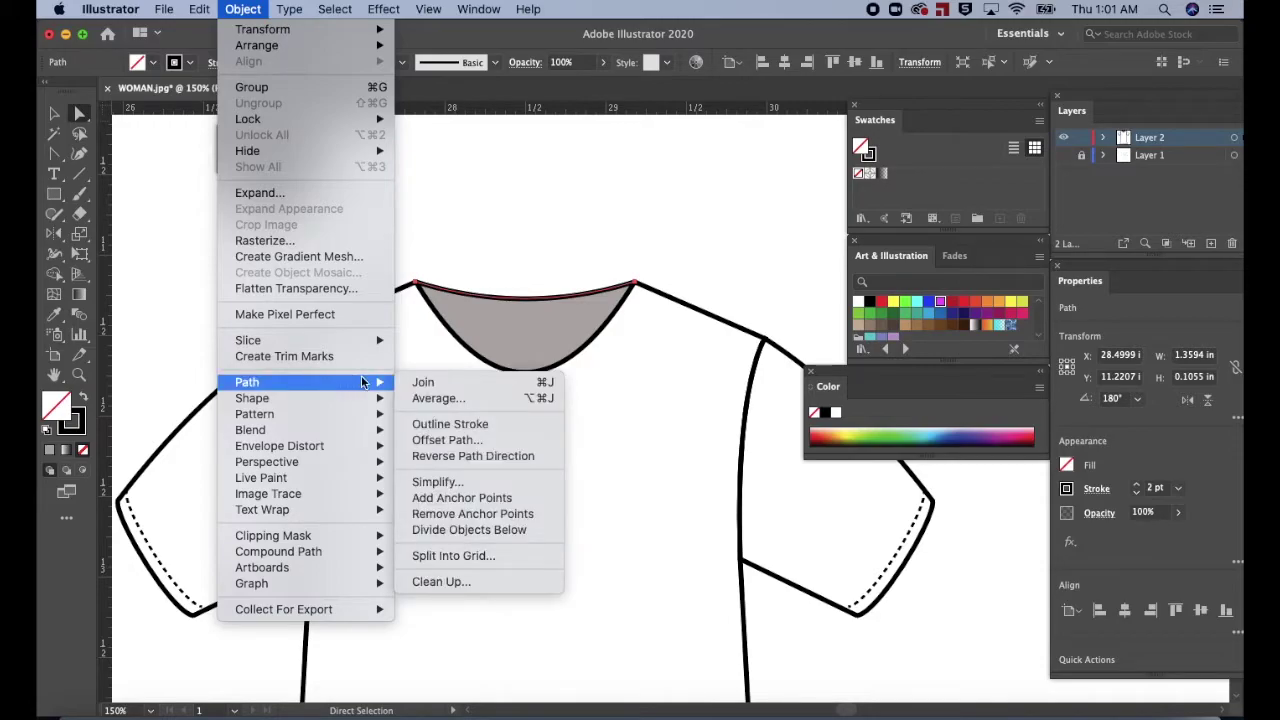
left_click(447, 441)
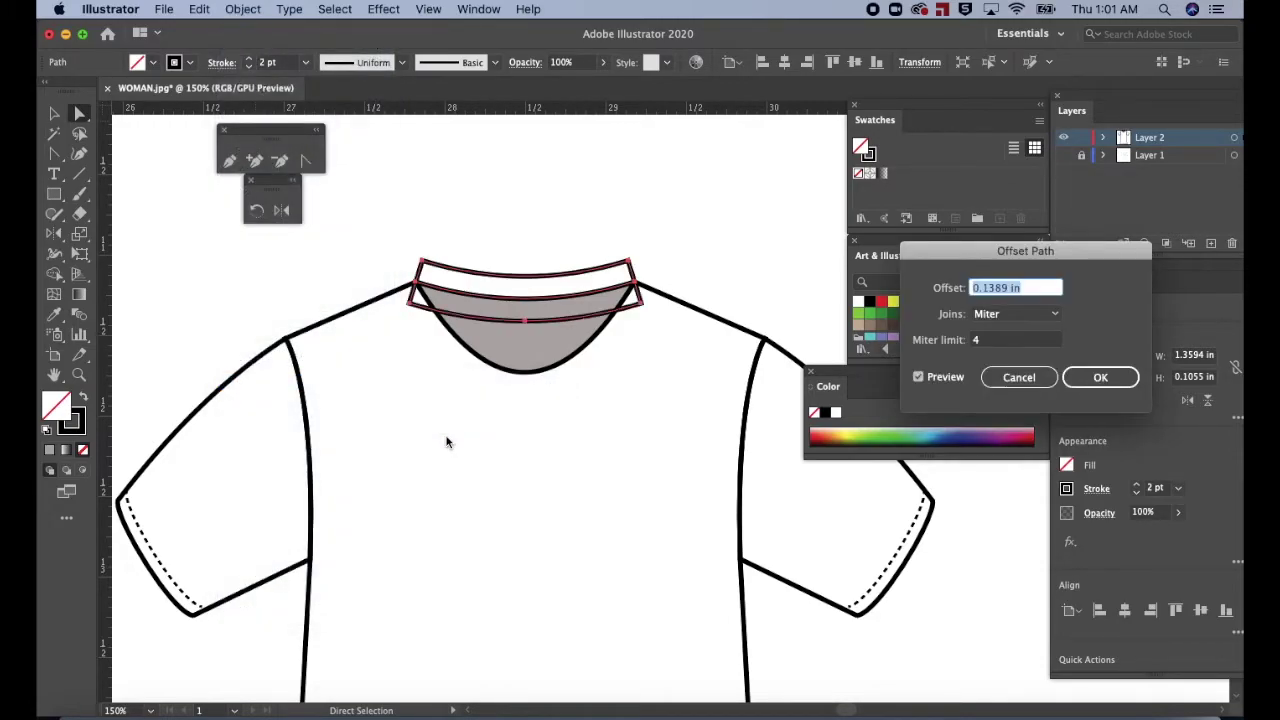
left_click(1010, 287)
key("BackSpace")
key("BackSpace")
key("BackSpace")
key("BackSpace")
type("08")
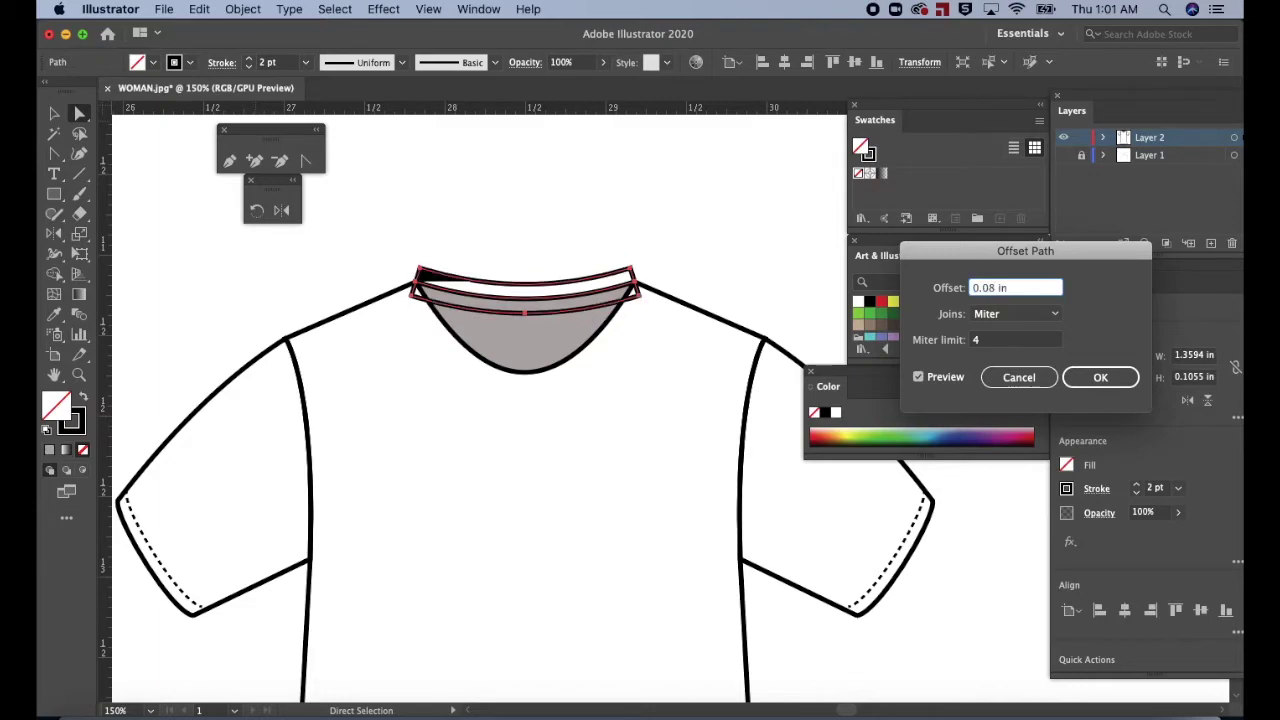
left_click(918, 377)
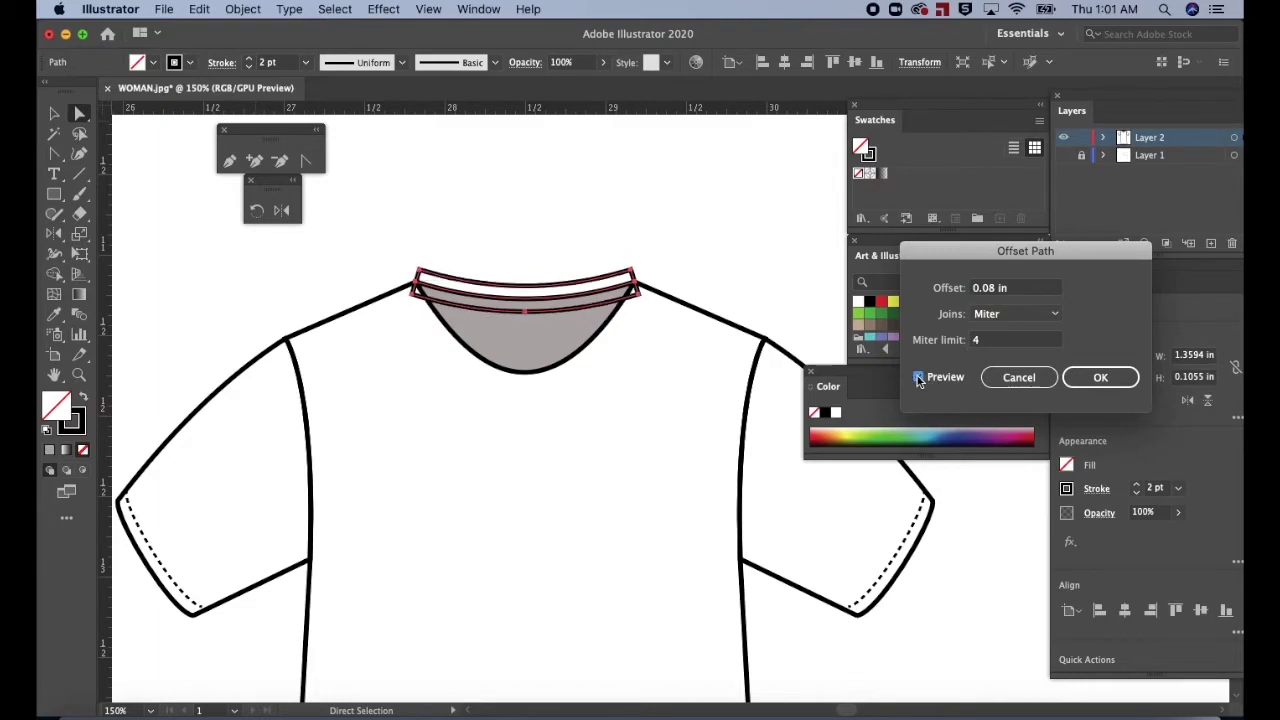
left_click(918, 377)
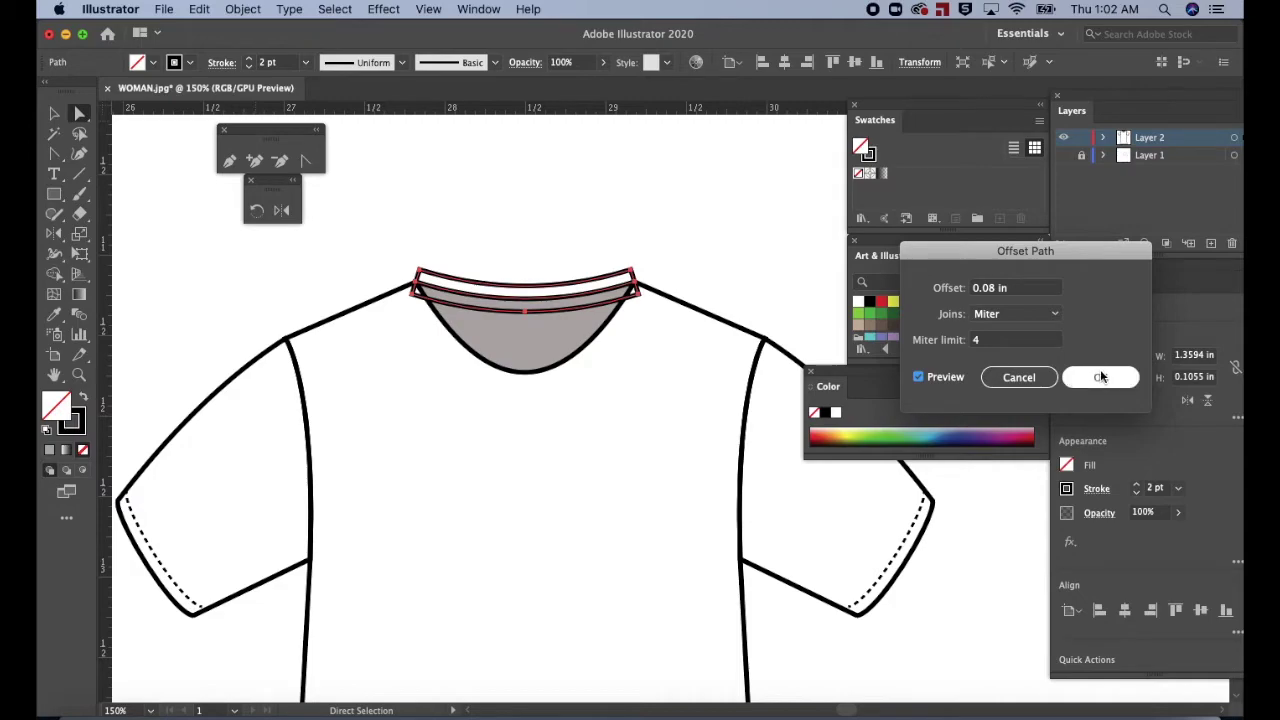
left_click(1100, 376)
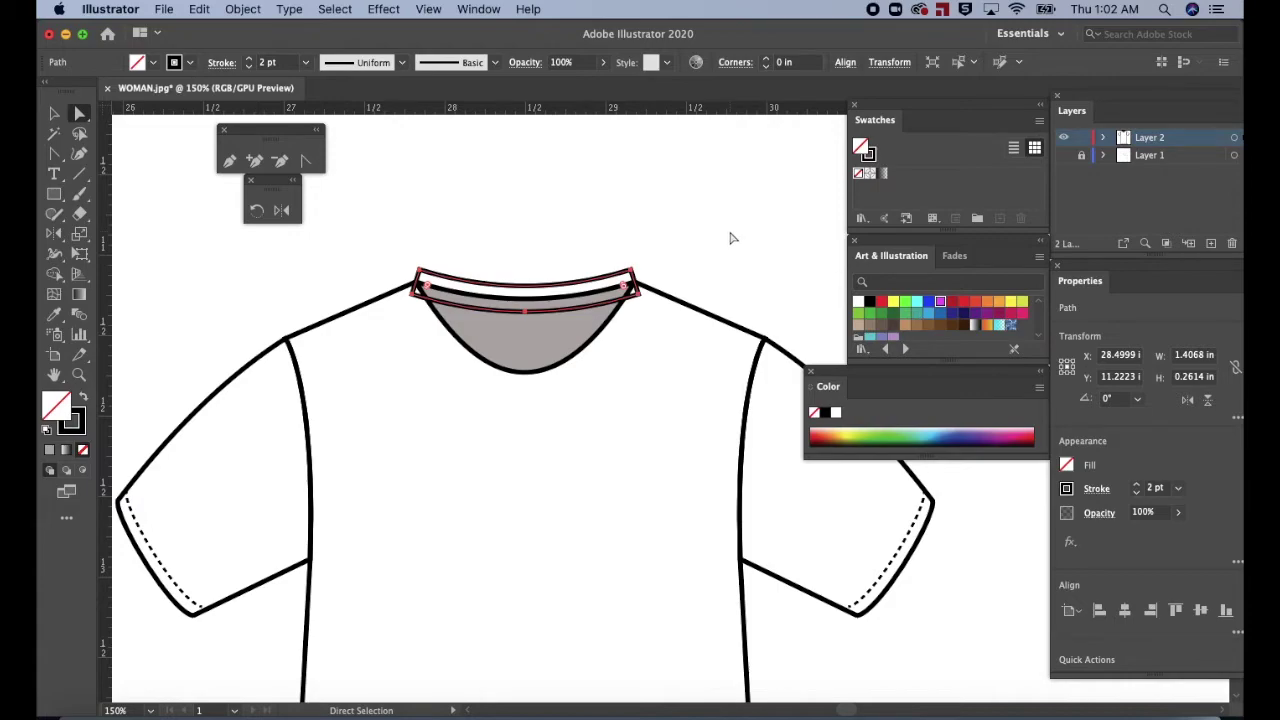
key("v")
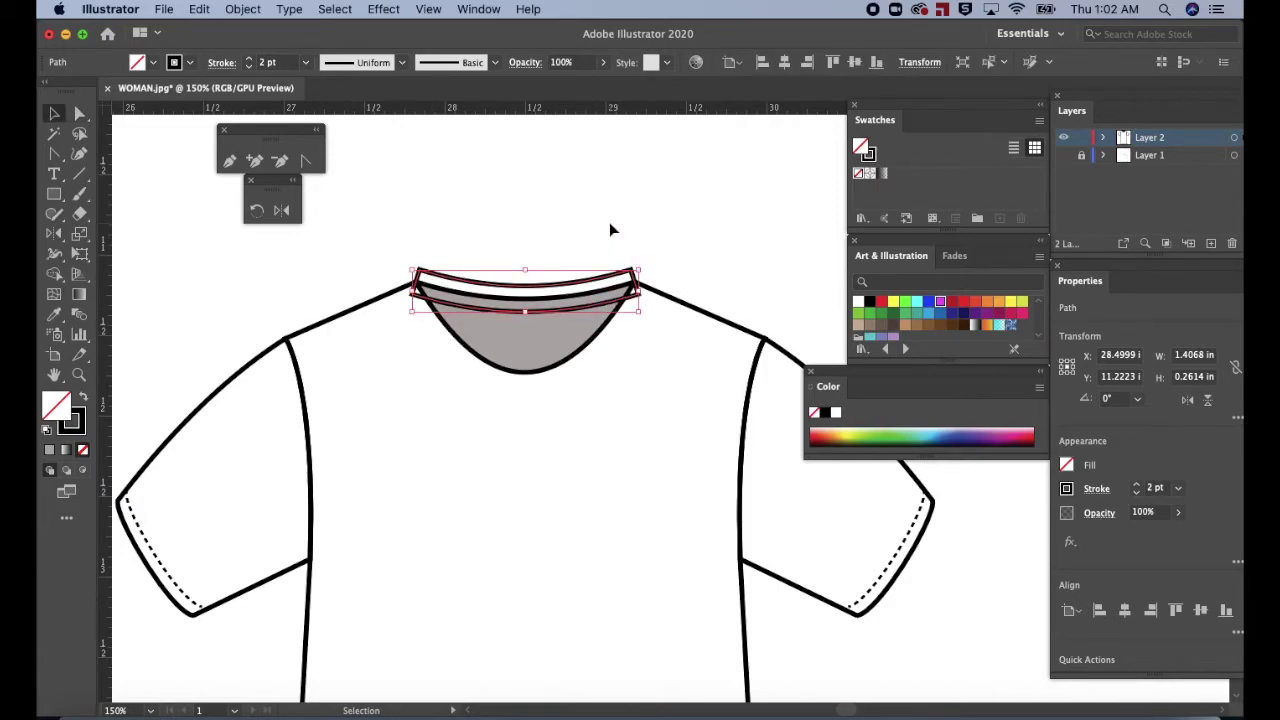
left_click(46, 432)
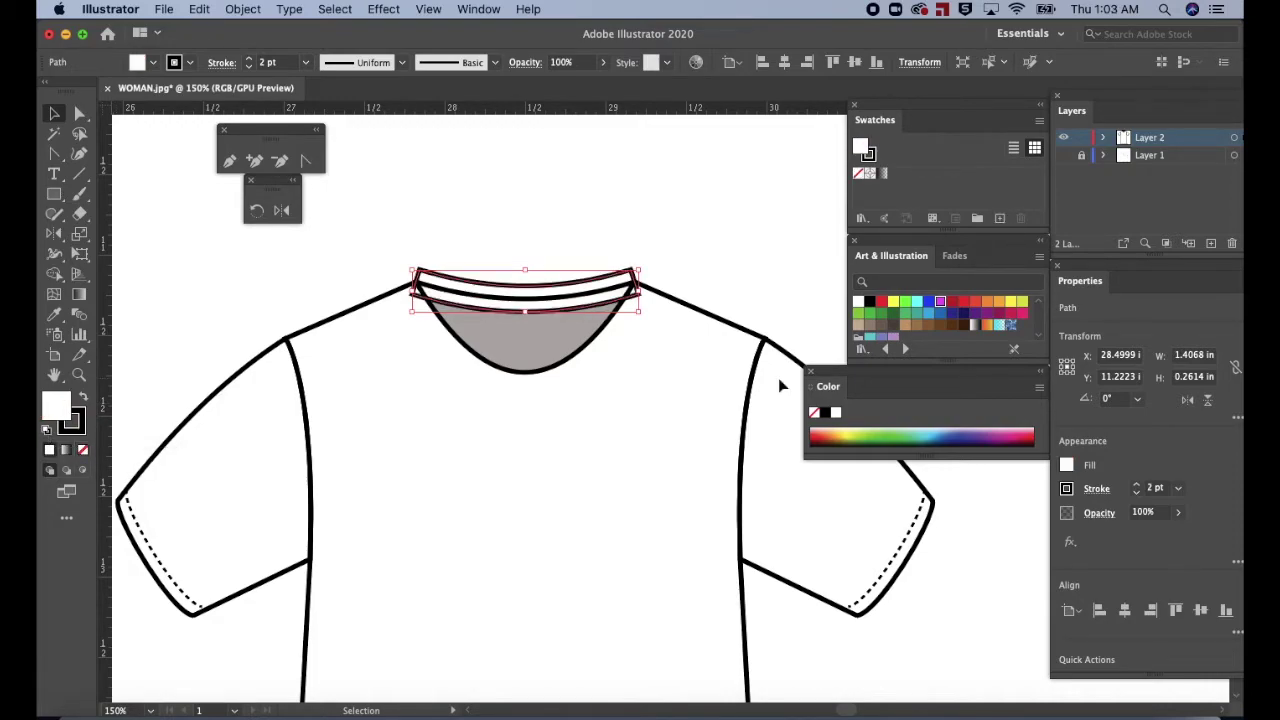
Give the curve in the middle of the neckband a dashed stroke with 2 pt dash, 2 pt gap and 11 pt weight.
left_click(577, 299)
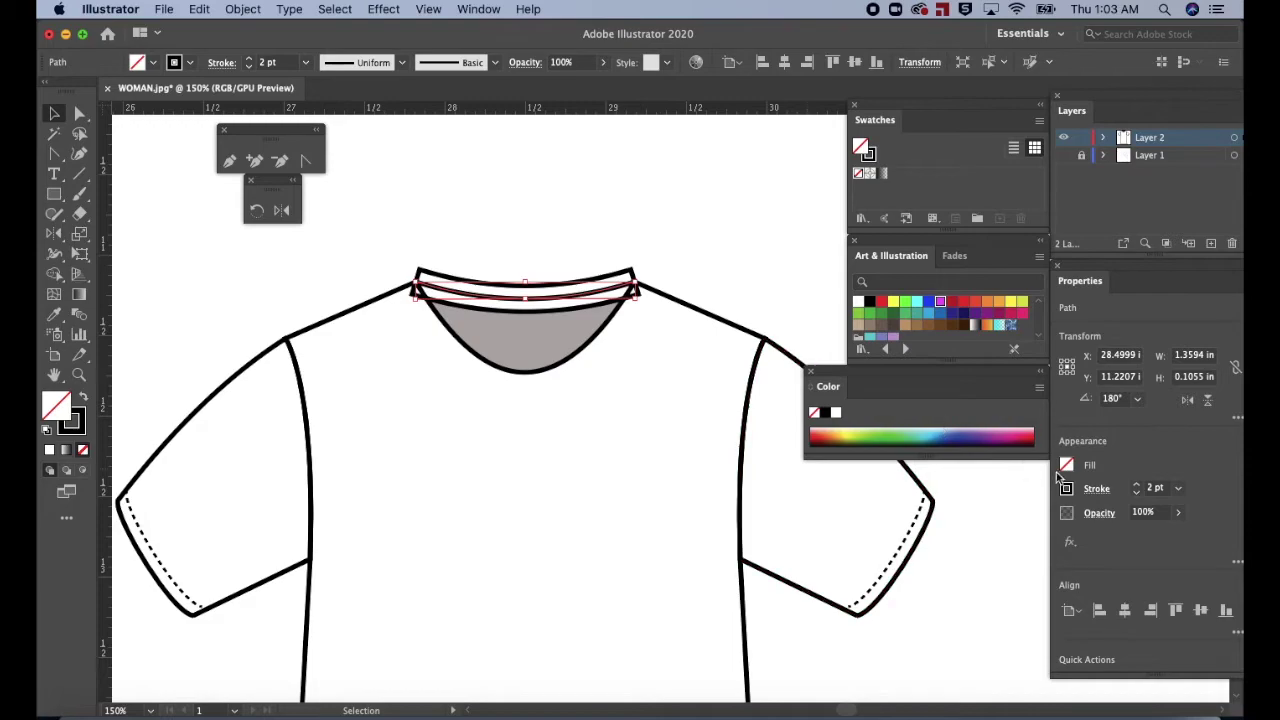
left_click(1097, 493)
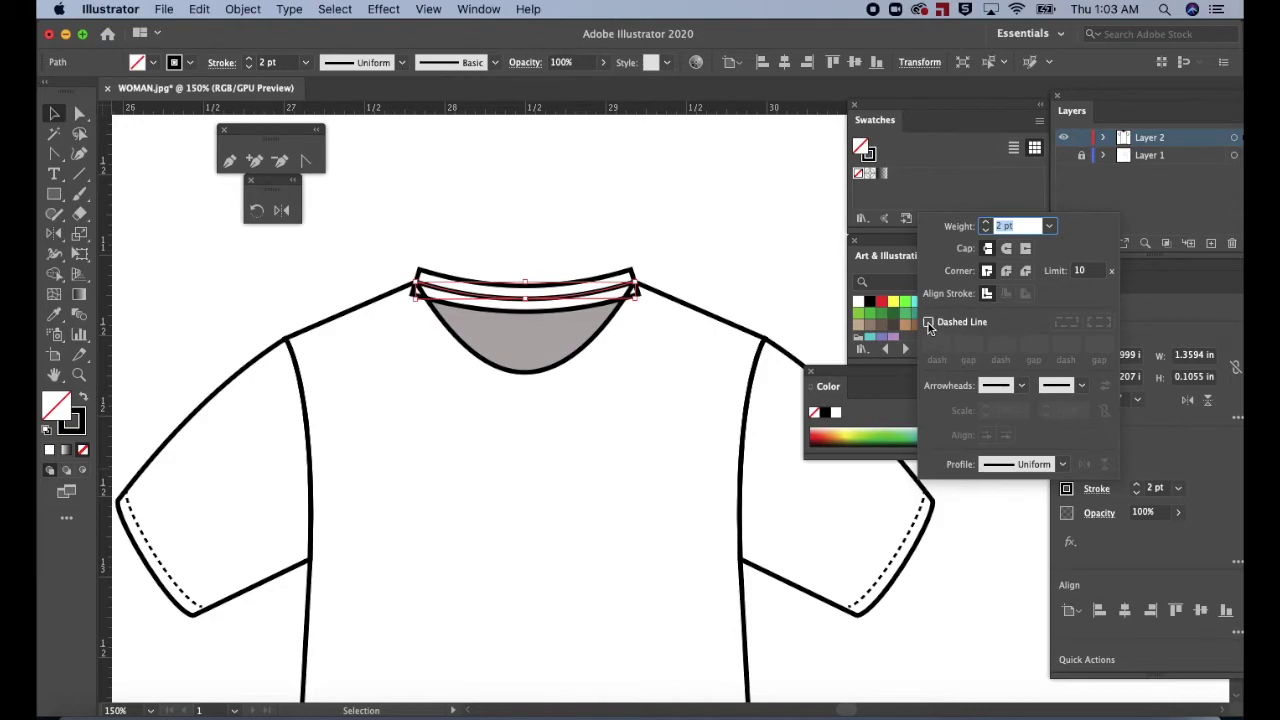
left_click(928, 324)
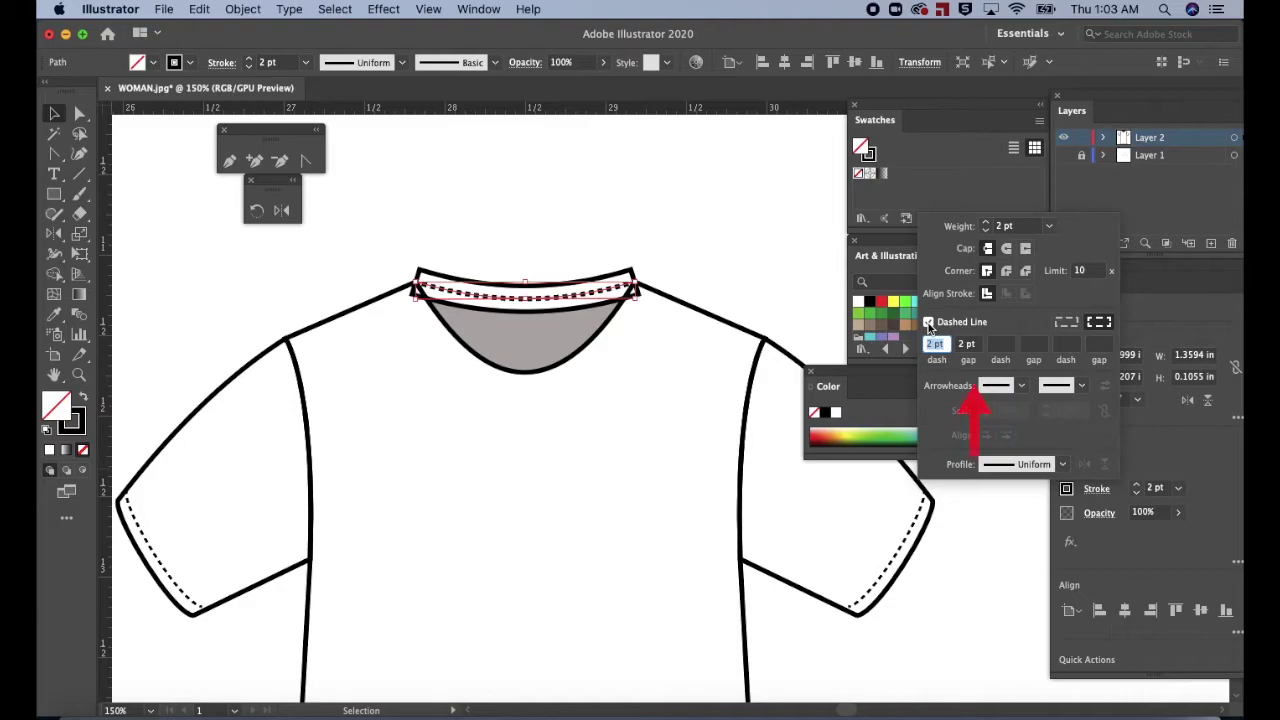
left_click(987, 222)
left_click(987, 222)
left_click(987, 222)
left_click(987, 222)
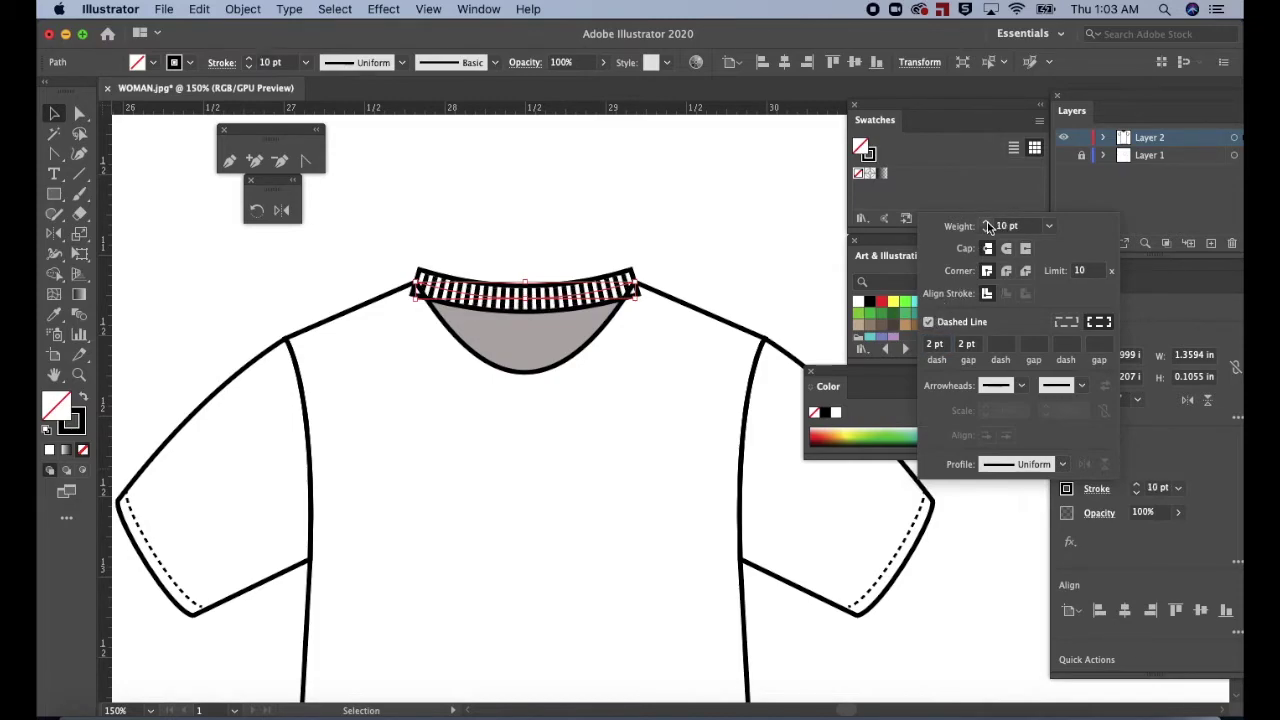
left_click(987, 222)
left_click(1097, 489)
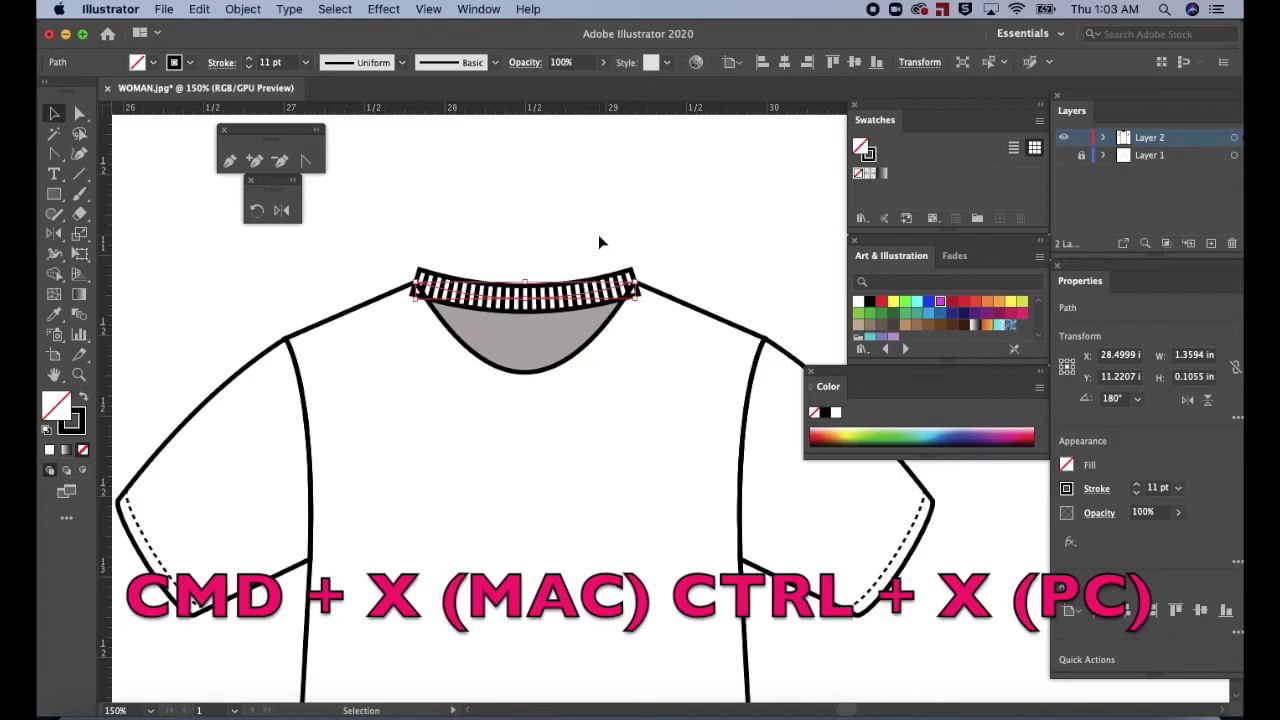
Cut the dashed curve and paste it inside the white neckband using Draw Inside.
key("super+x")
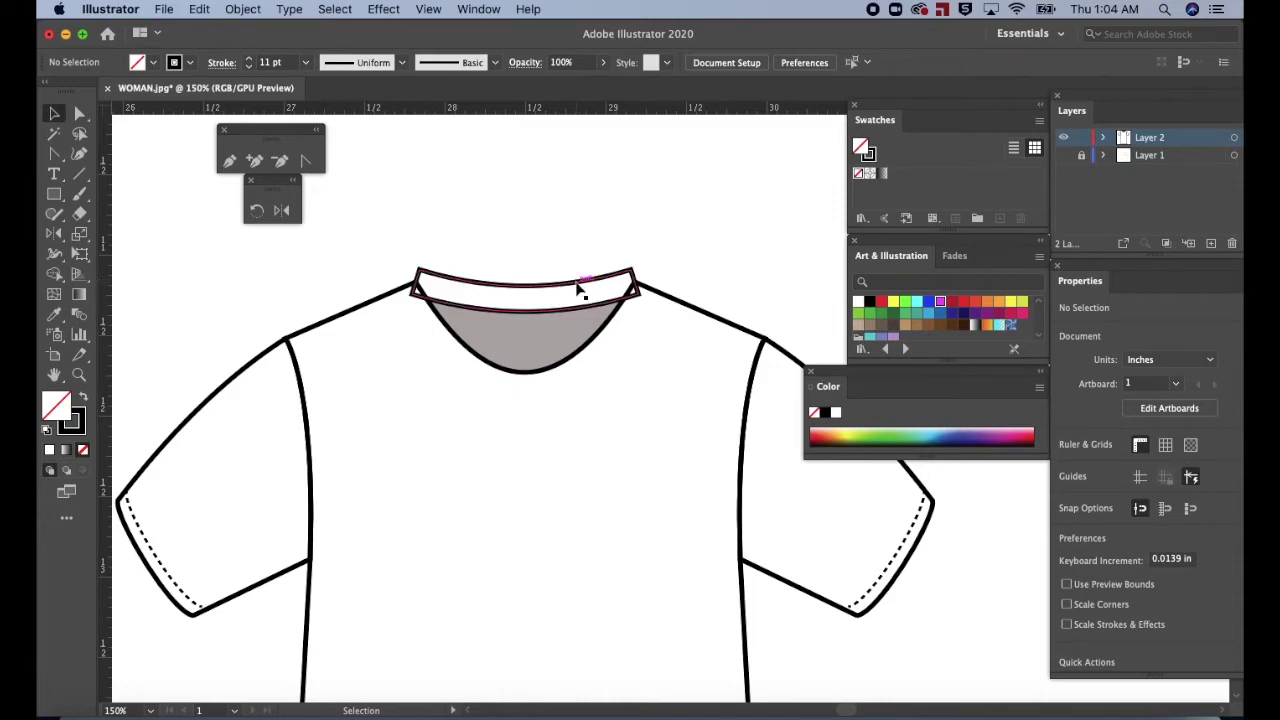
left_click(577, 287)
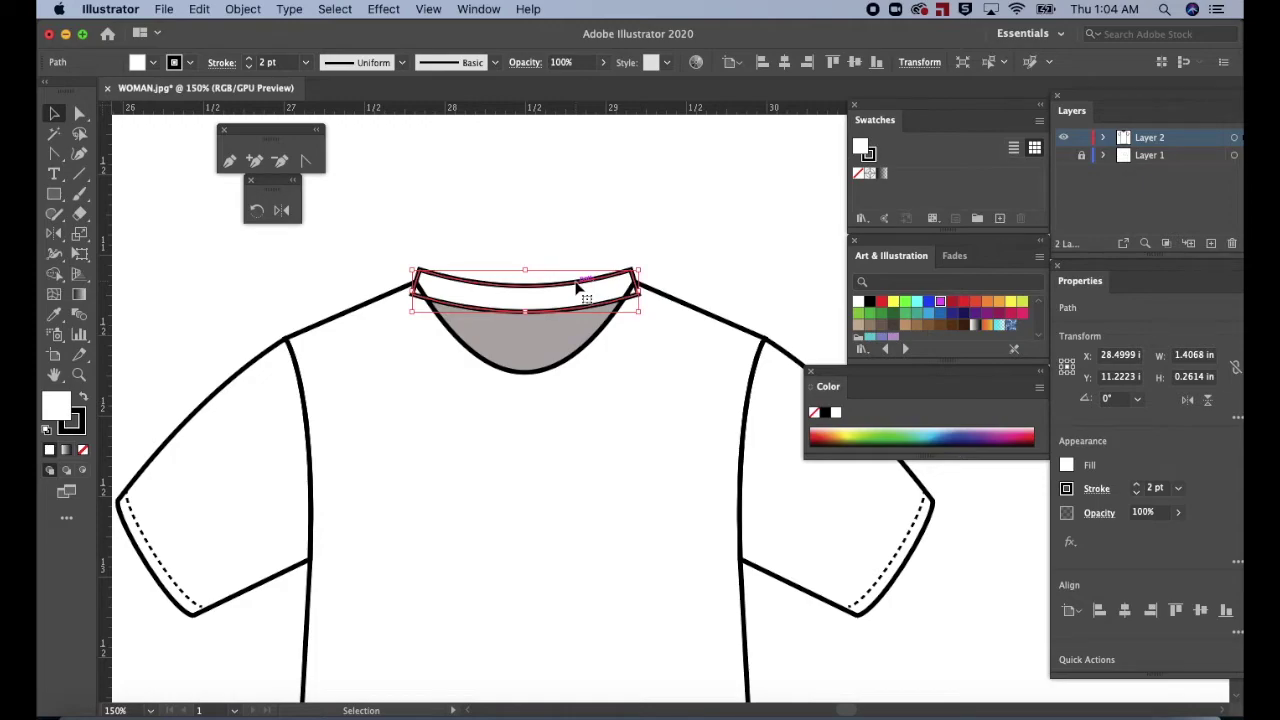
left_click(86, 474)
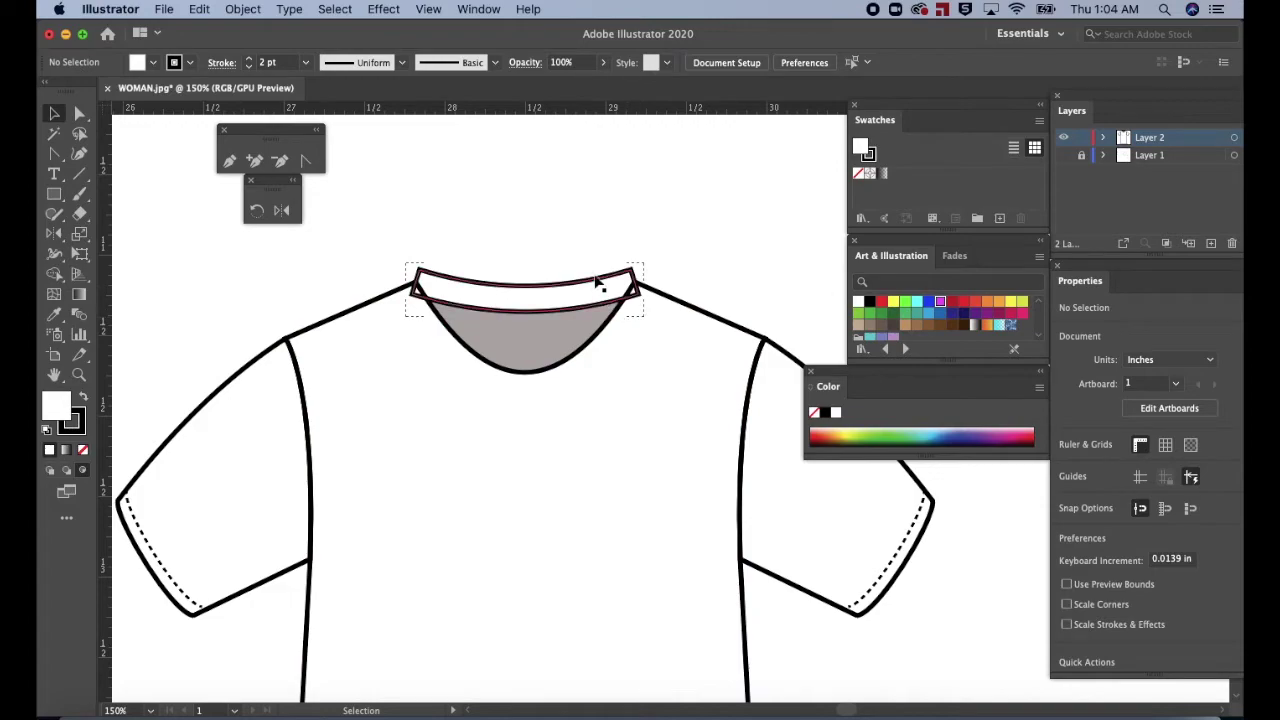
key("super+v")
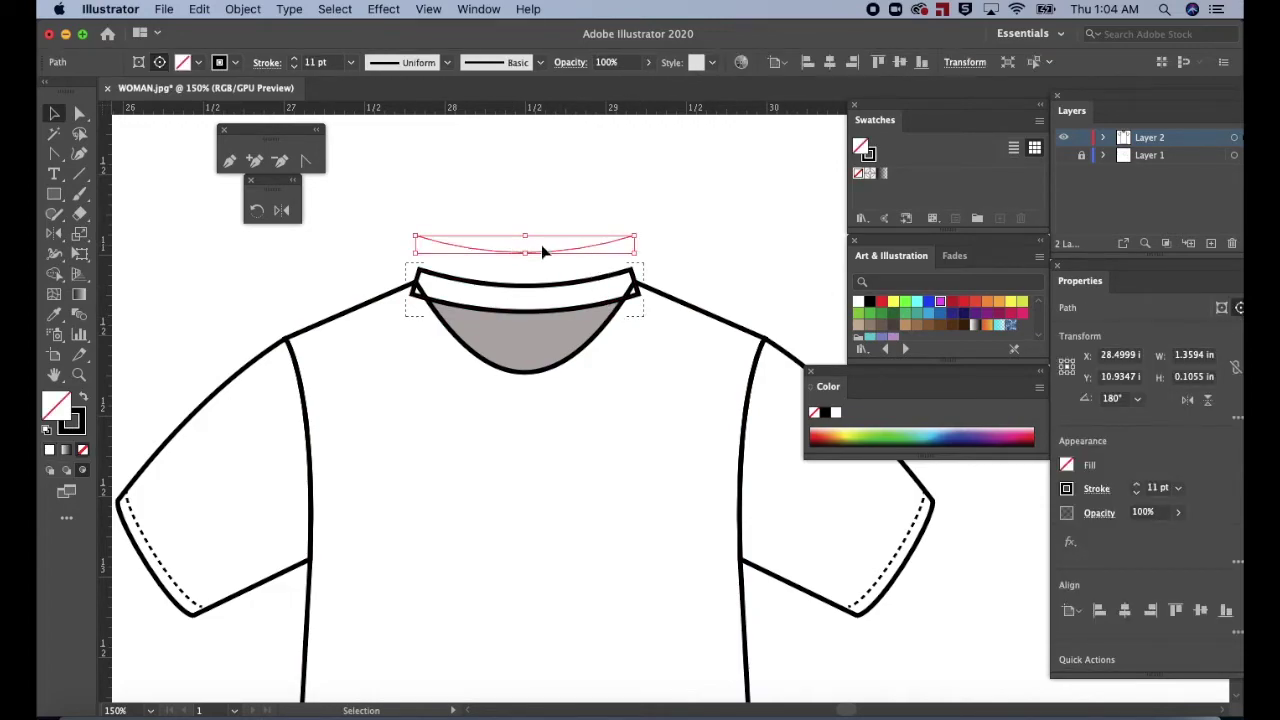
Nudge the pasted dashed curve straight down until its stripes fill the neckband, and return to normal drawing mode.
key("Down")
key("Down")
key("Down")
key("Down")
key("Down")
key("Down")
key("Down")
key("Down")
key("Down")
key("Down")
key("Down")
key("Down")
key("Down")
key("Down")
key("Down")
key("Down")
key("Down")
key("Down")
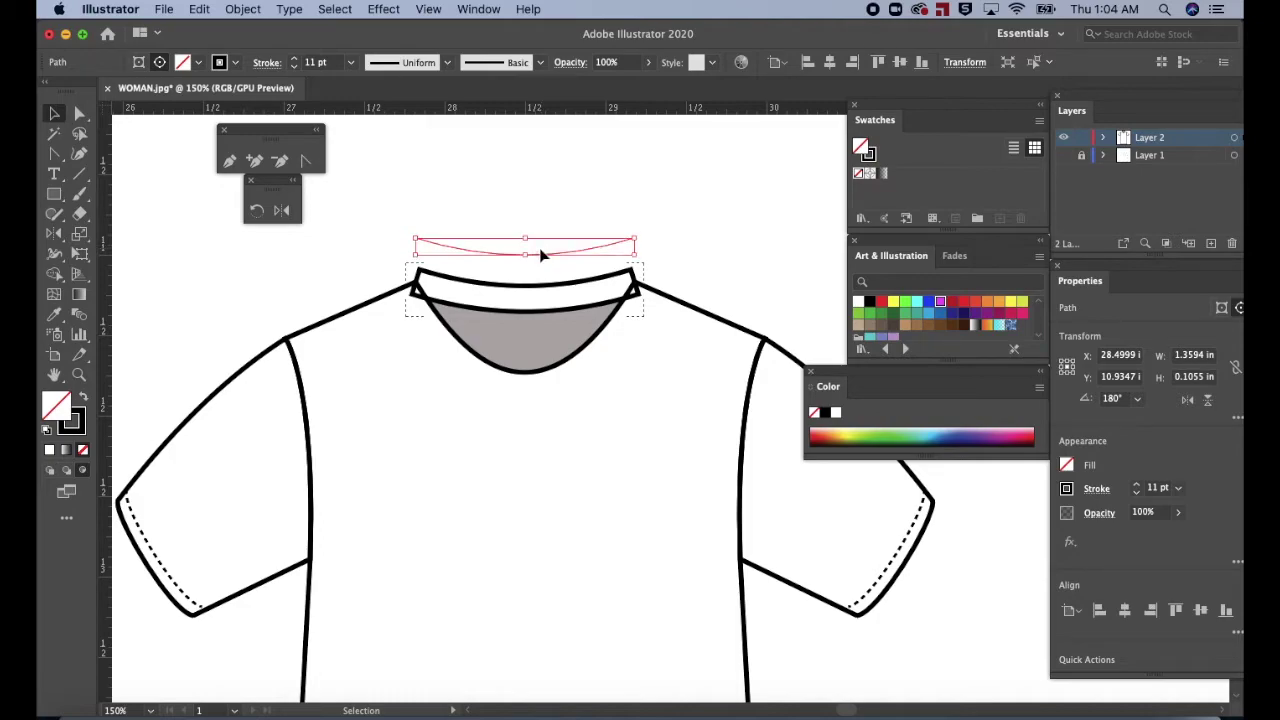
key("Down")
key("Down")
key("Down")
key("Down")
key("Down")
key("Down")
key("Down")
key("Down")
key("Down")
key("Down")
key("Down")
key("Down")
key("Down")
key("Down")
key("Down")
key("Down")
key("Down")
key("Down")
key("Down")
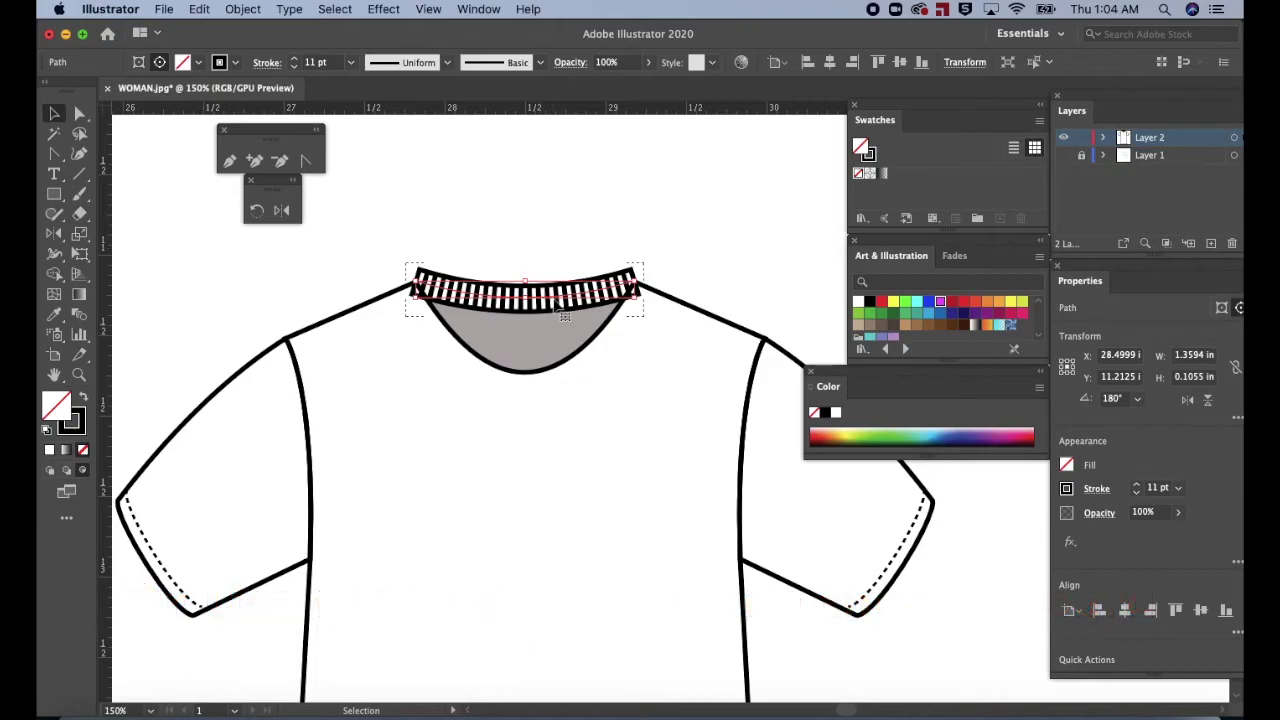
left_click(702, 243)
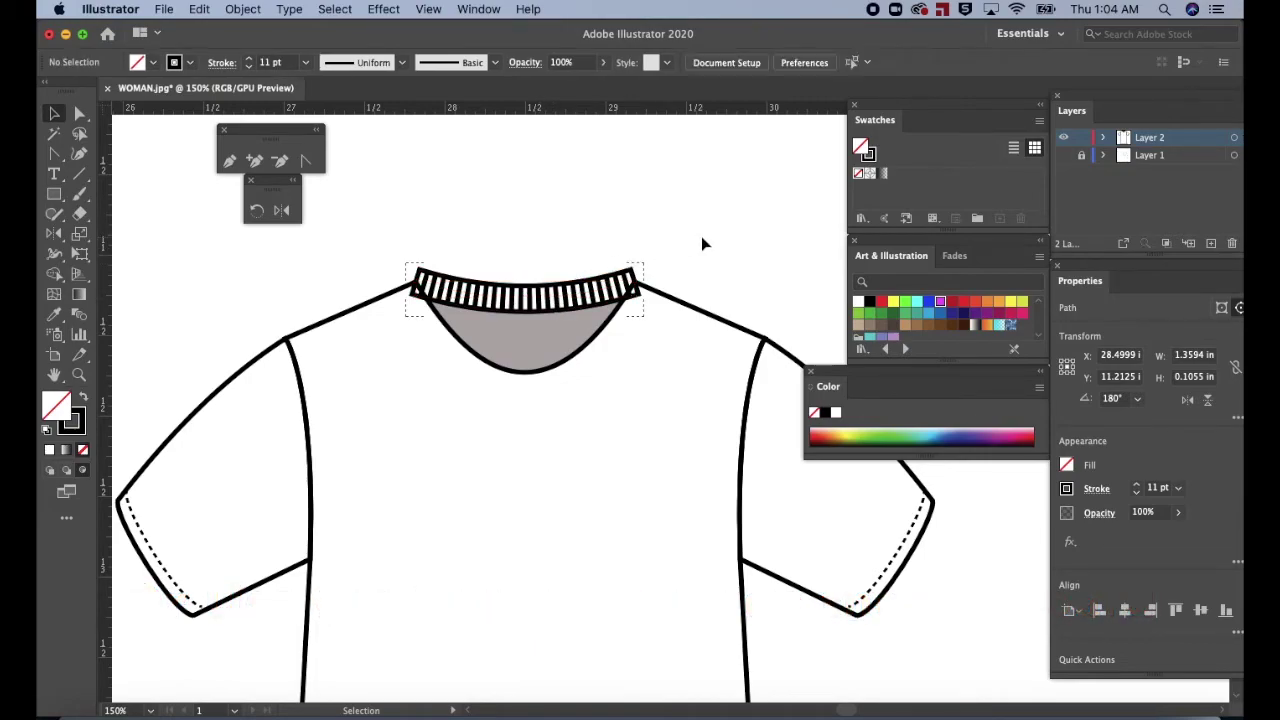
key("shift+d")
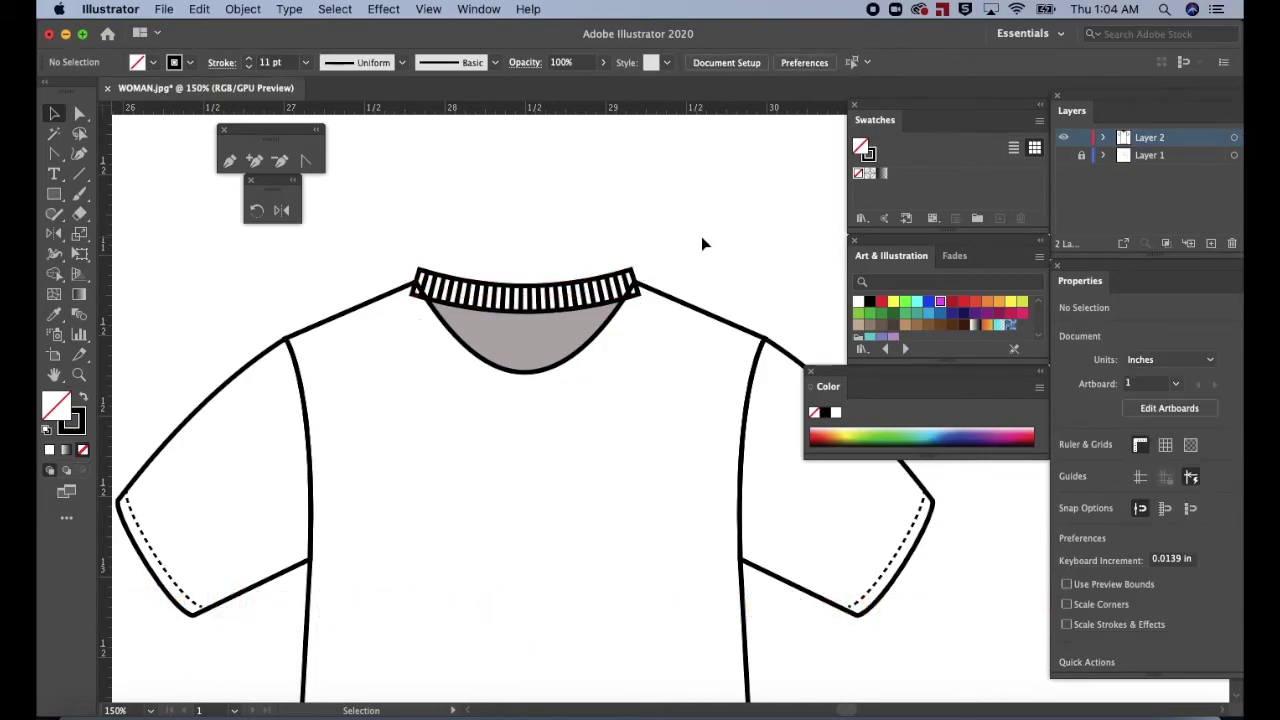
Nudge the ribbed neckband clip group down until its upper edge meets the shoulder points, and deselect it.
left_click(578, 290)
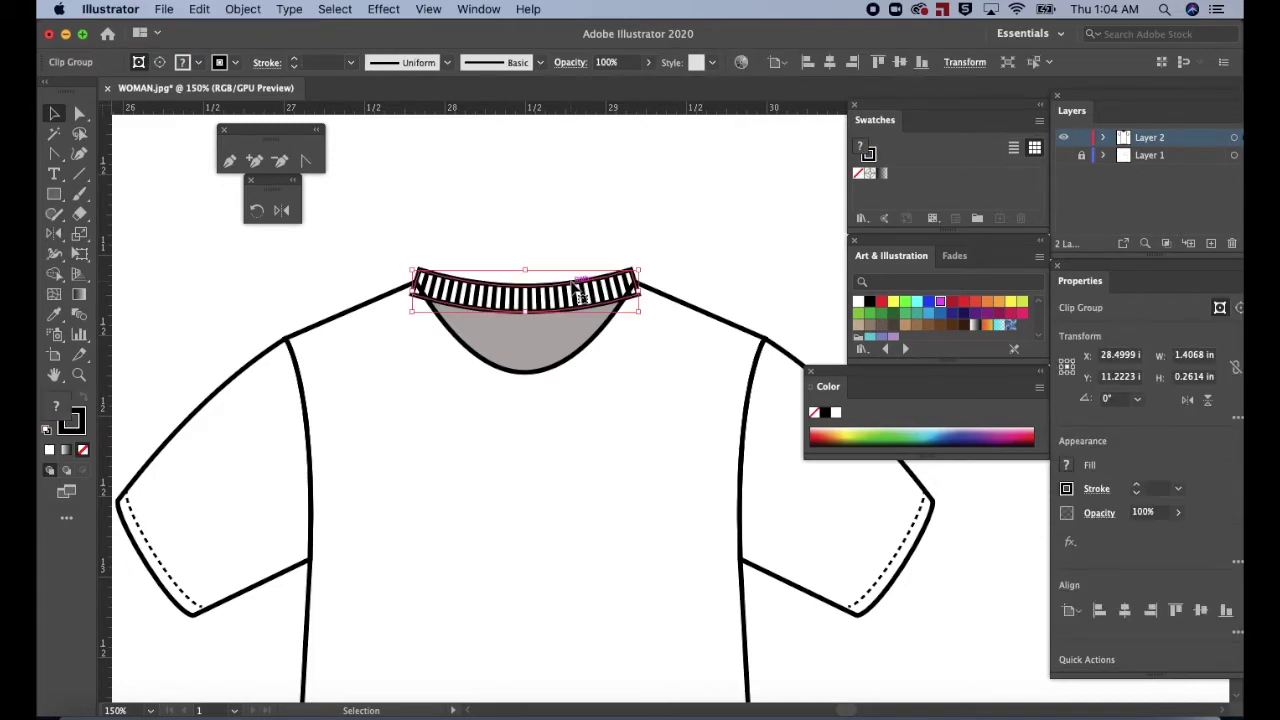
key("Down")
key("Down")
key("Down")
key("Down")
key("Down")
key("Down")
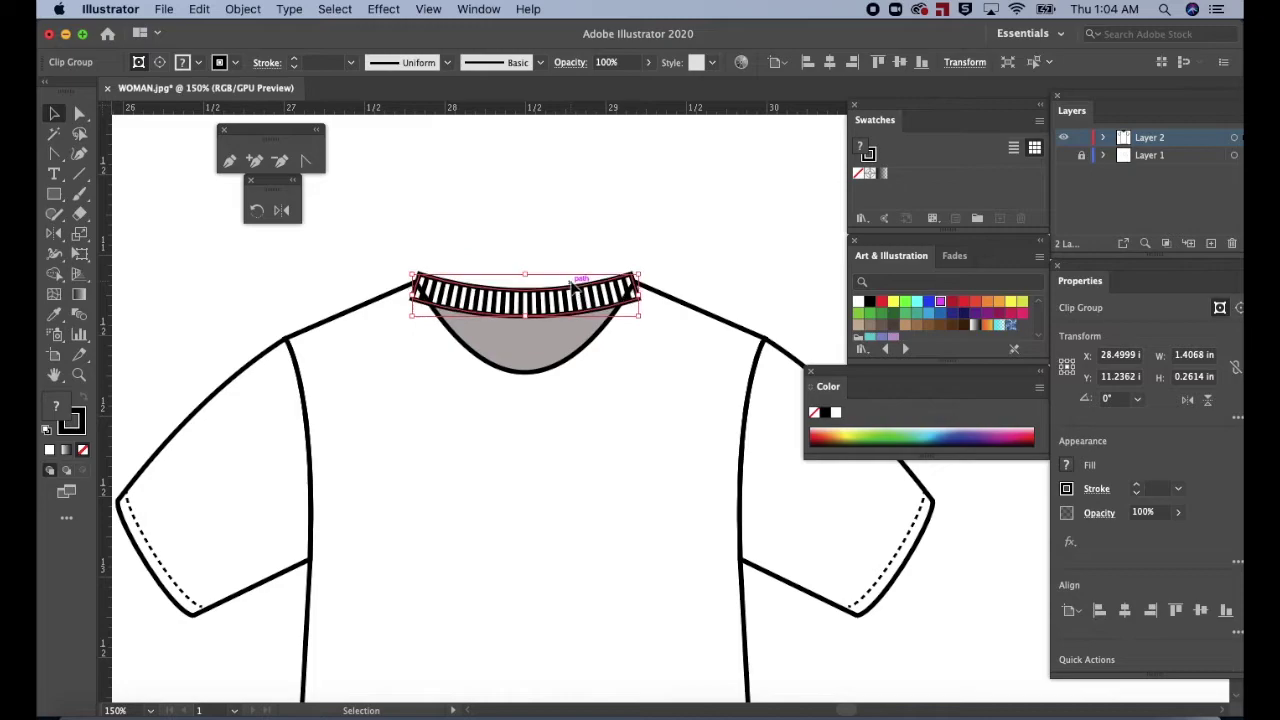
key("Down")
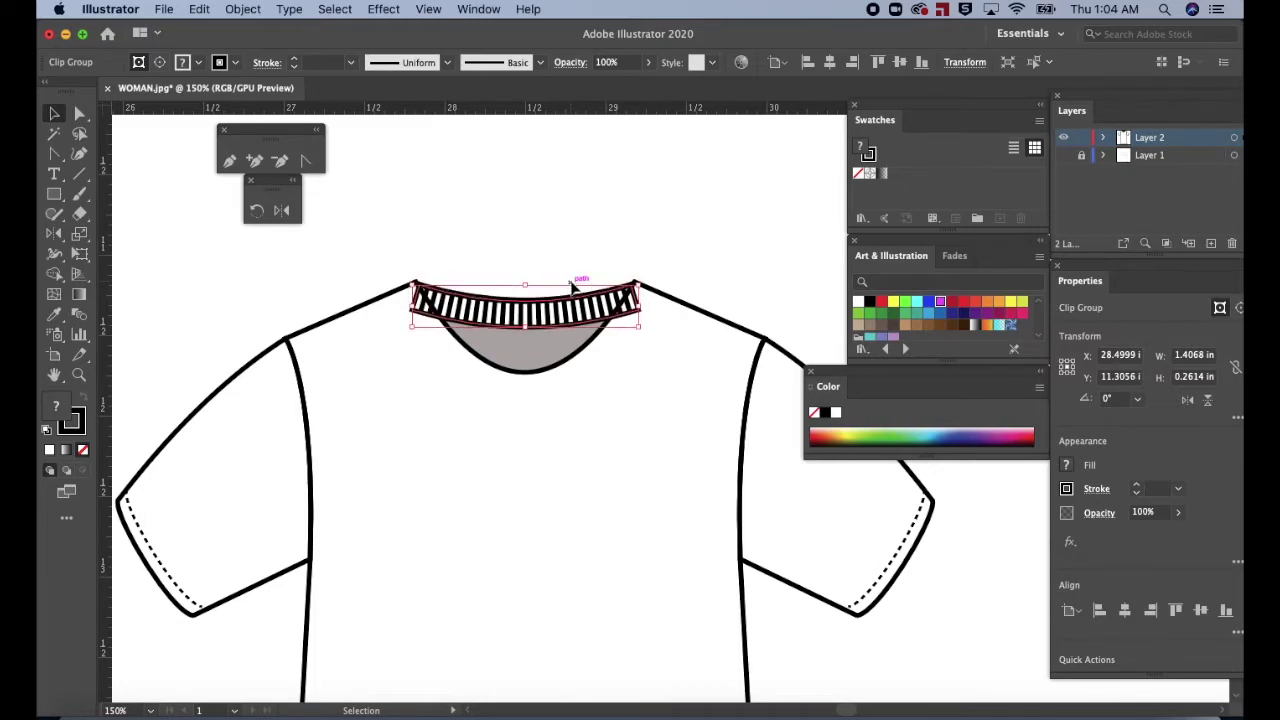
key("Up")
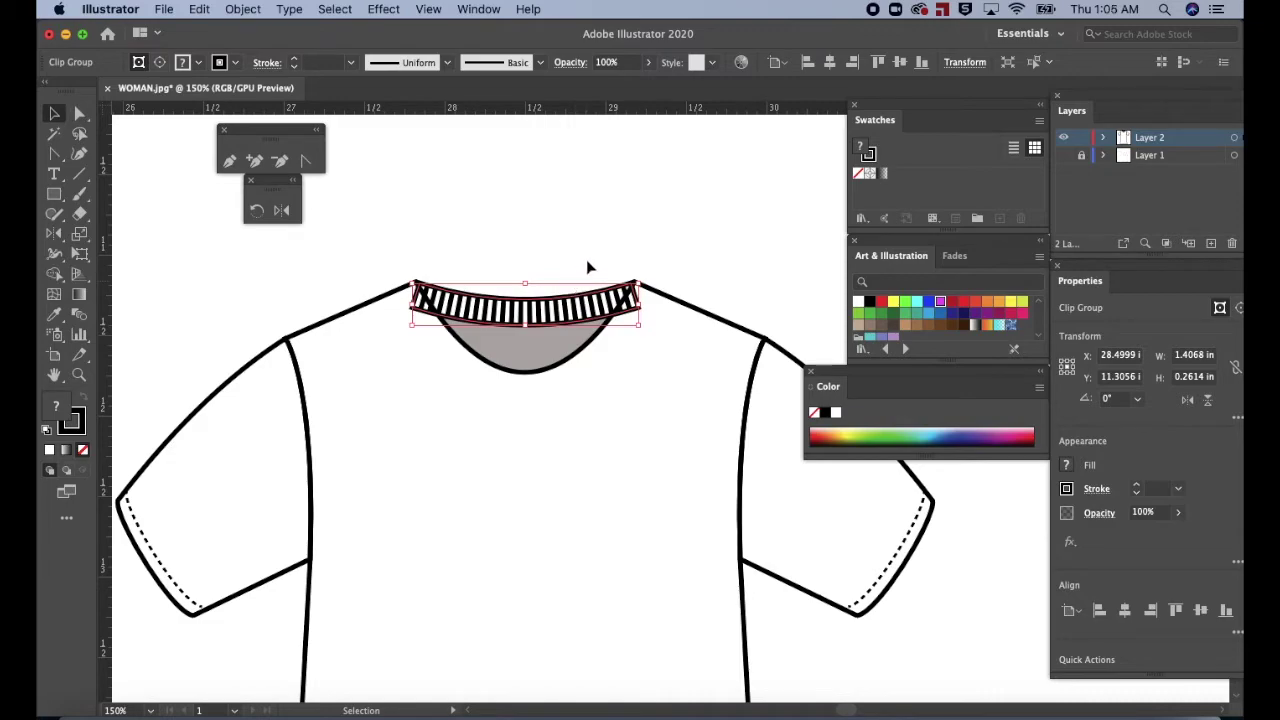
left_click(591, 254)
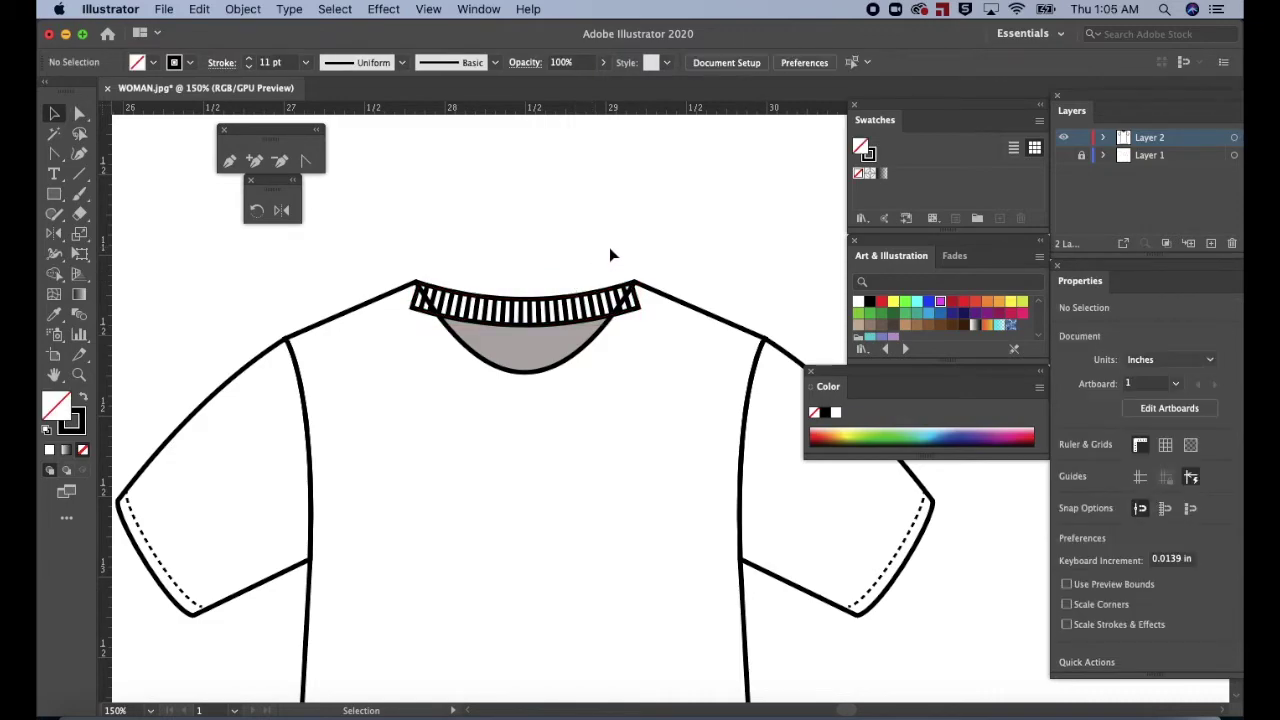
Fill the top's body shape with white so it covers the neckband's overhanging ends, and deselect it.
left_click(698, 311)
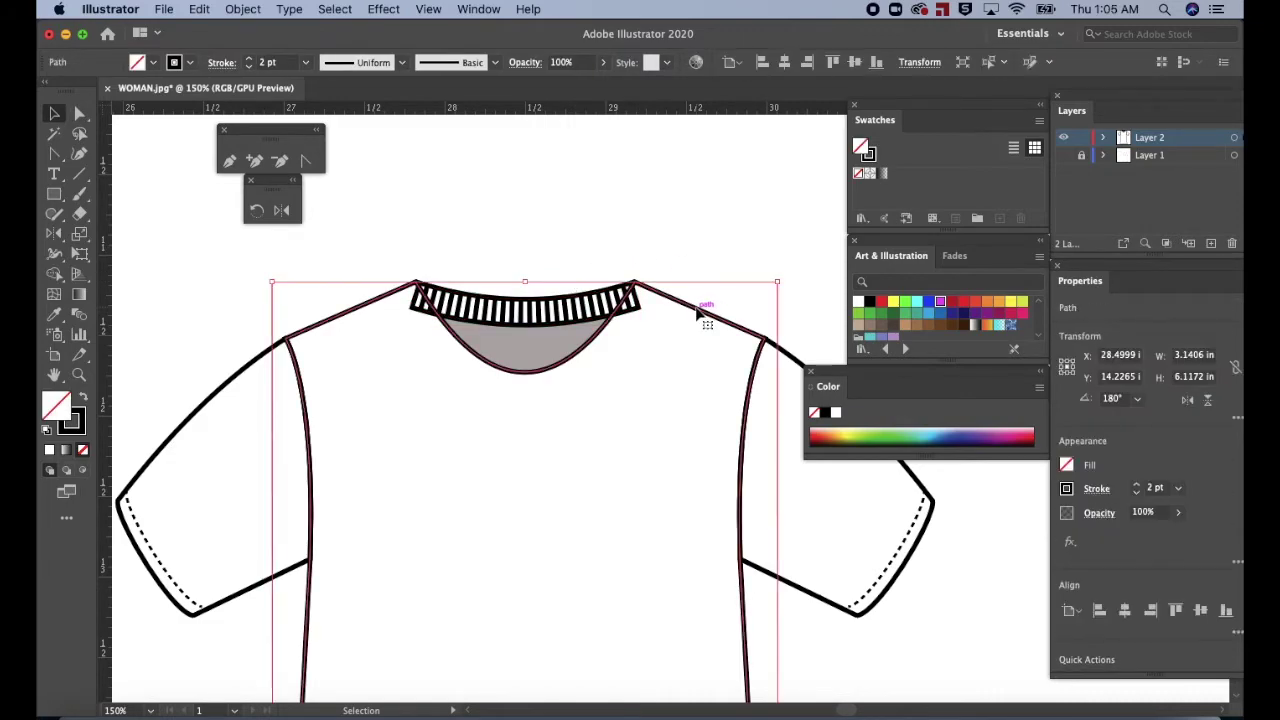
left_click(50, 451)
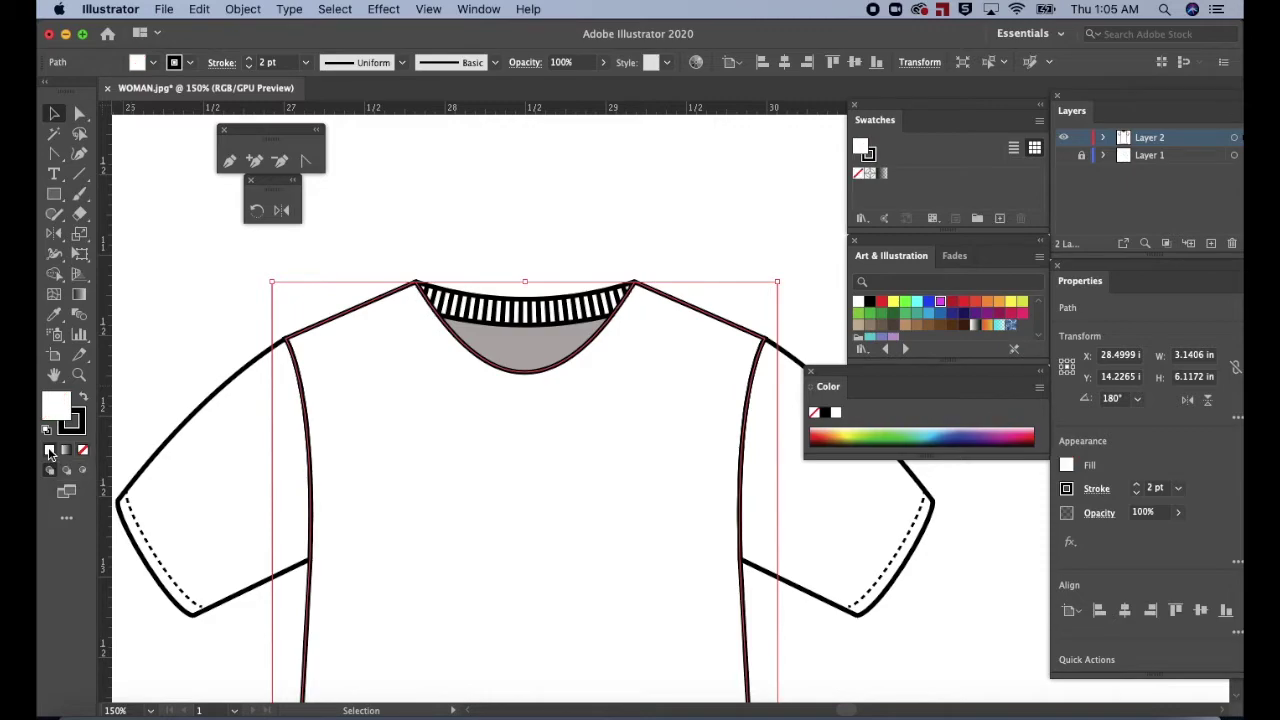
left_click(460, 197)
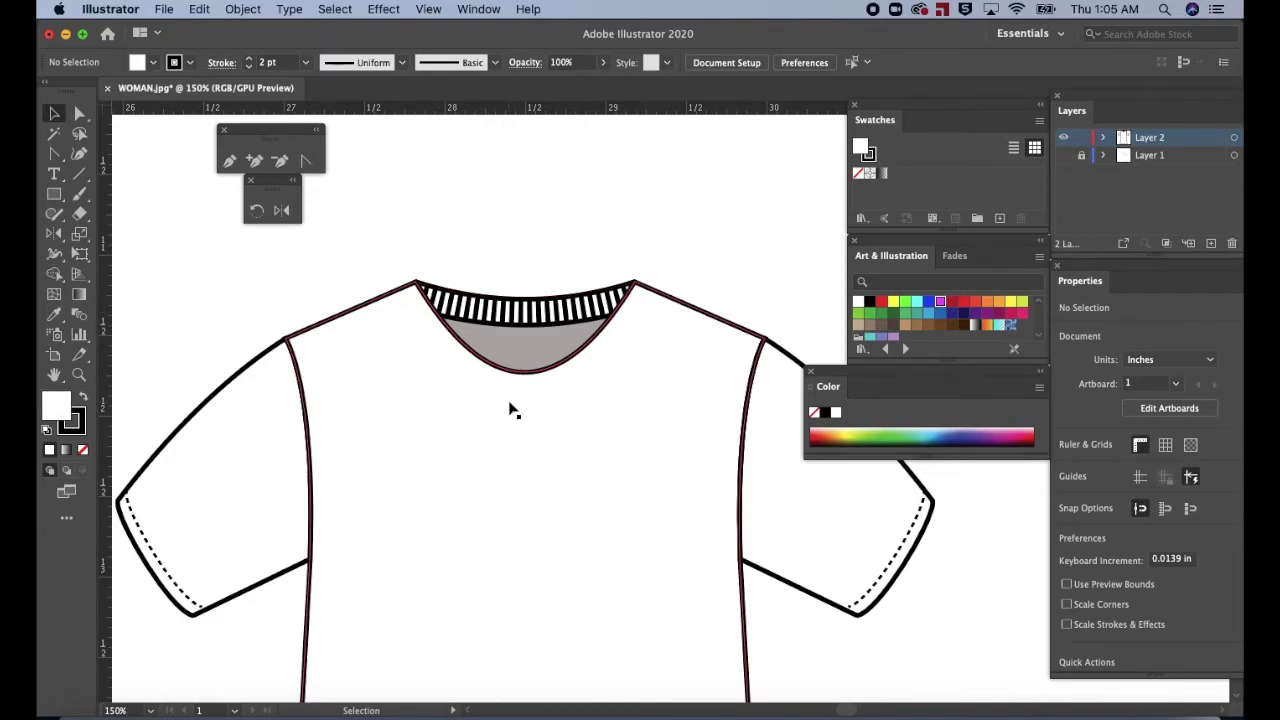
Copy only the front neckline curve of the body, paste it in place as a separate path, and remove its fill.
key("a")
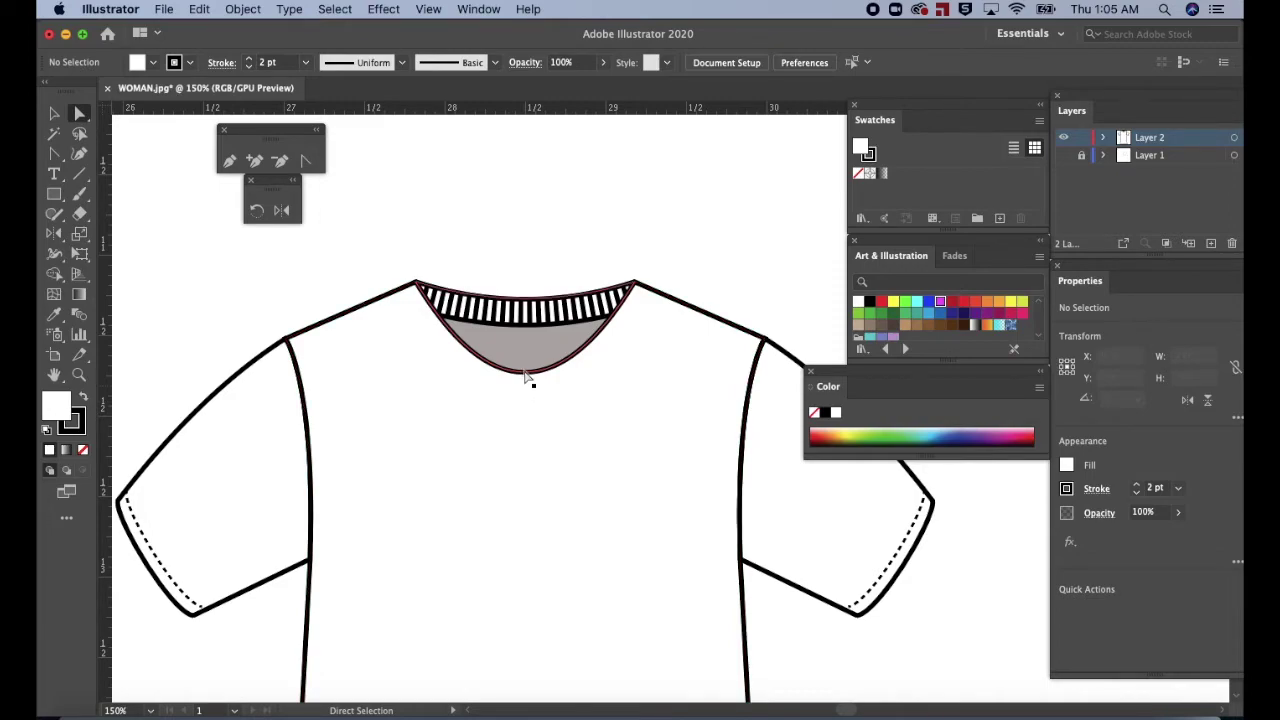
left_click(525, 374)
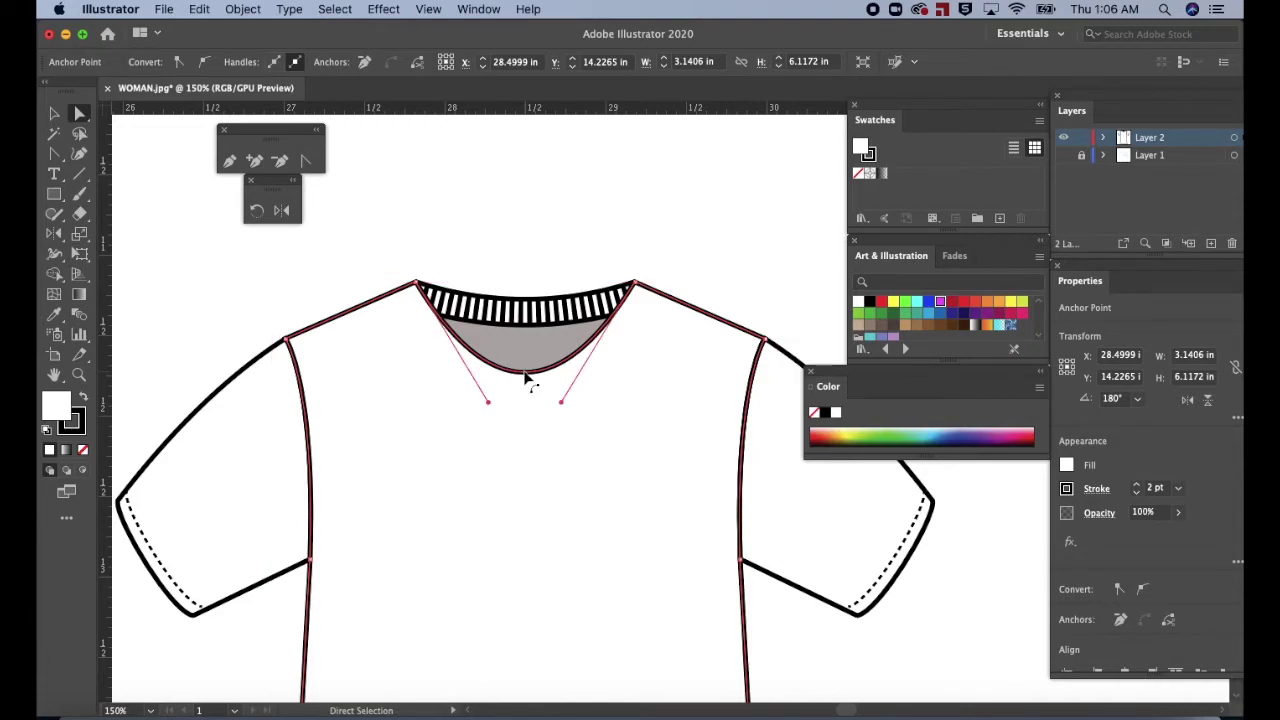
key("super+z")
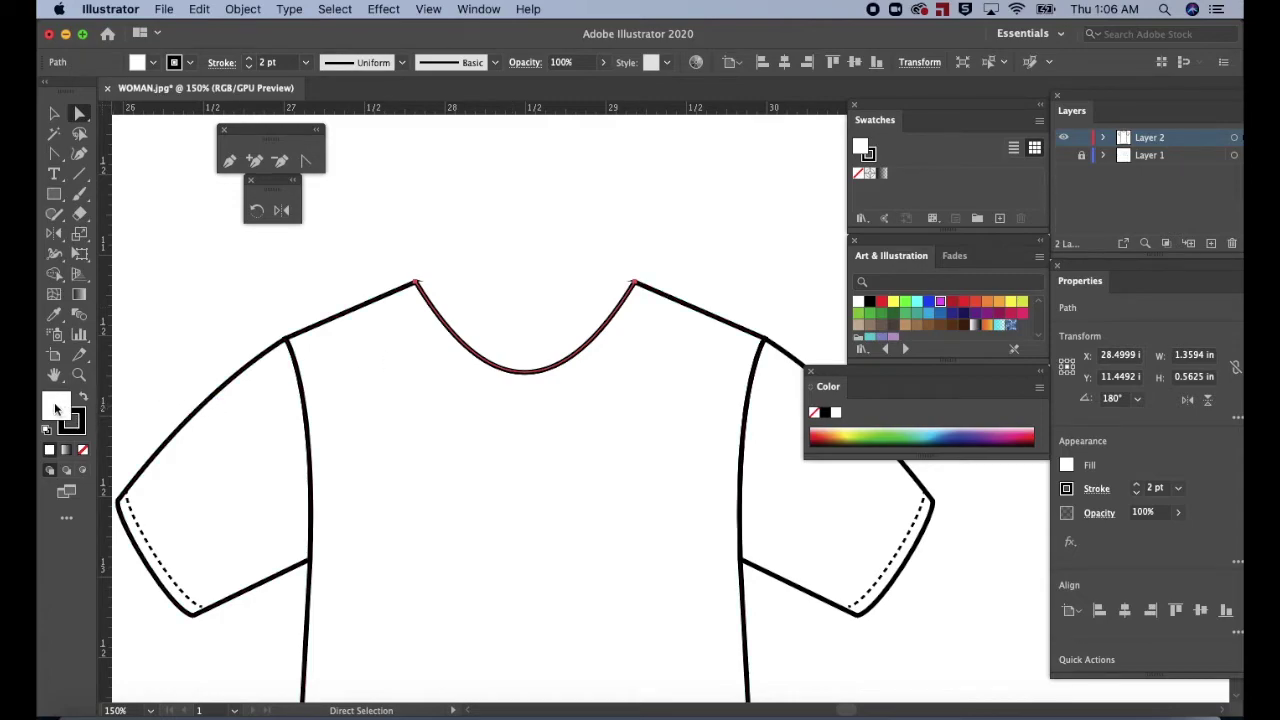
left_click(84, 451)
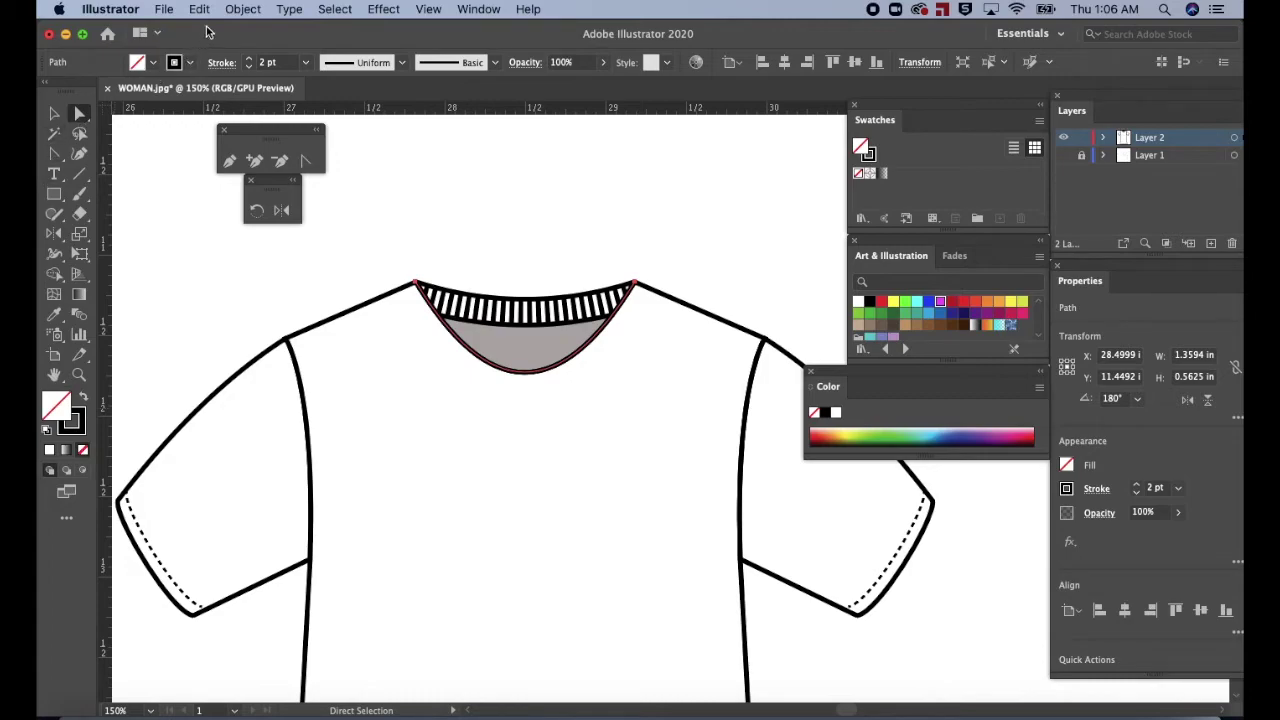
Offset the copied front neckline path to form a front neckband, and fill the resulting shape with white.
left_click(240, 10)
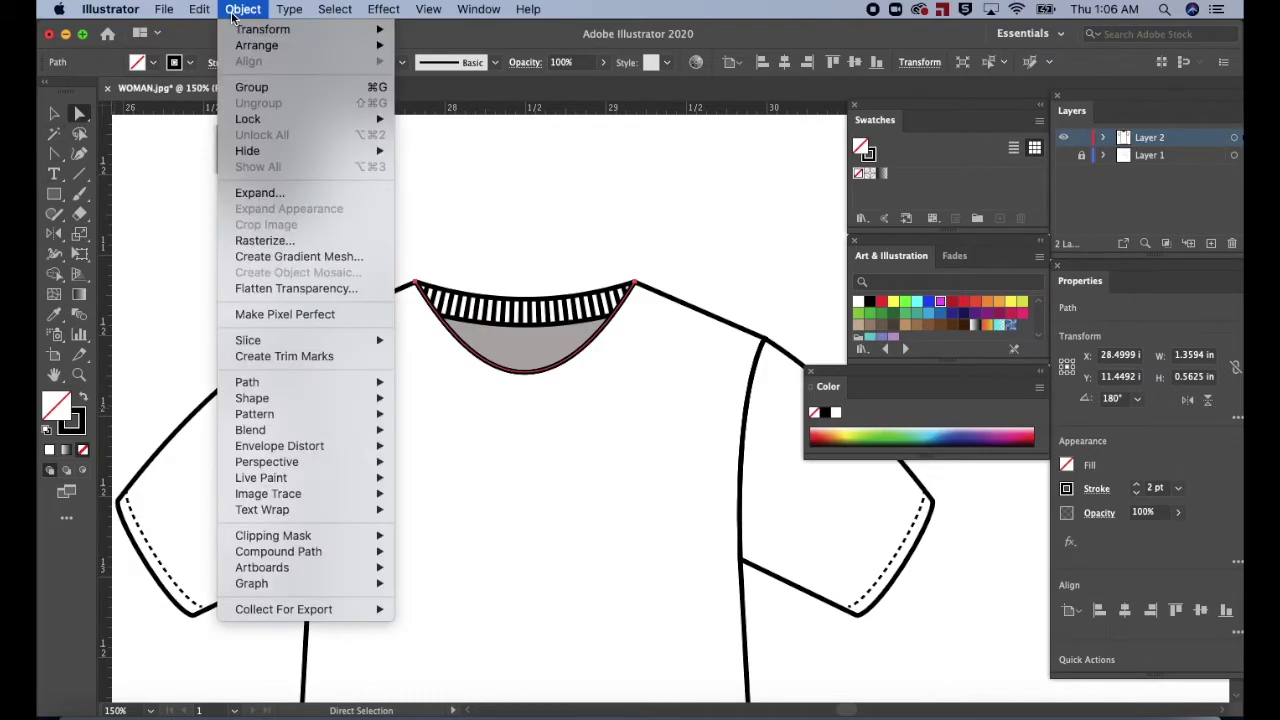
mouse_move(252, 380)
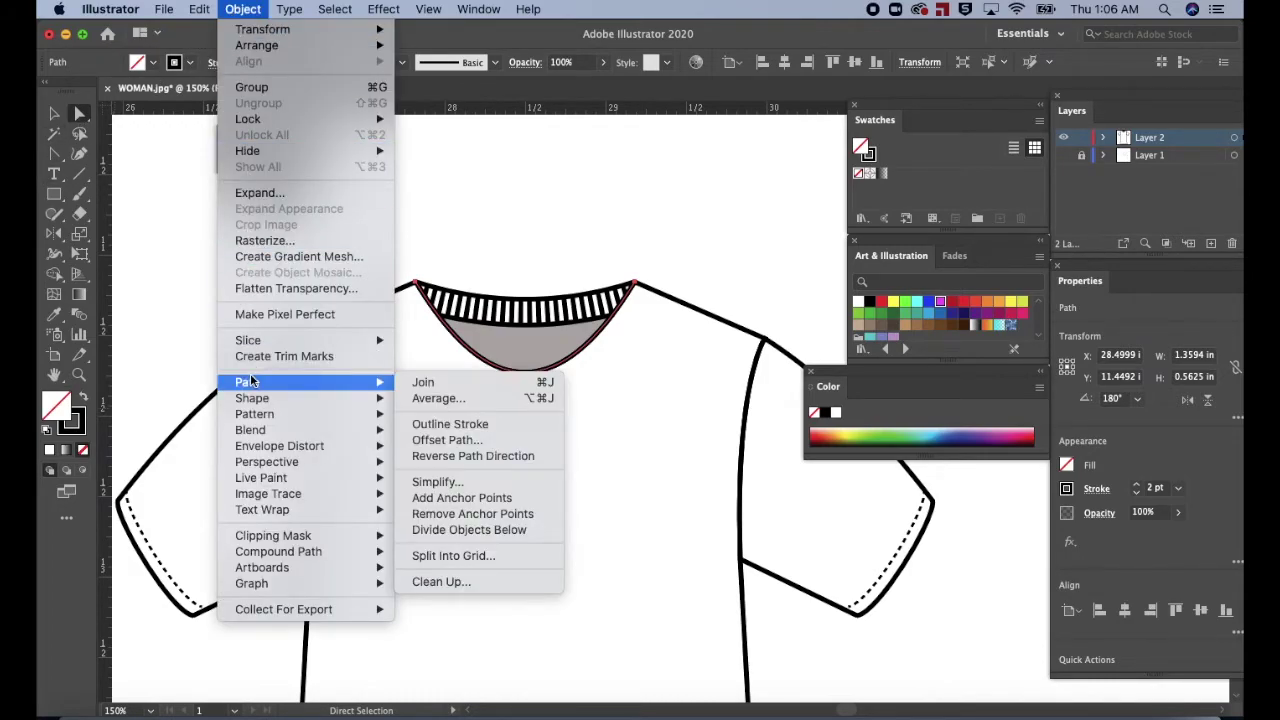
left_click(445, 440)
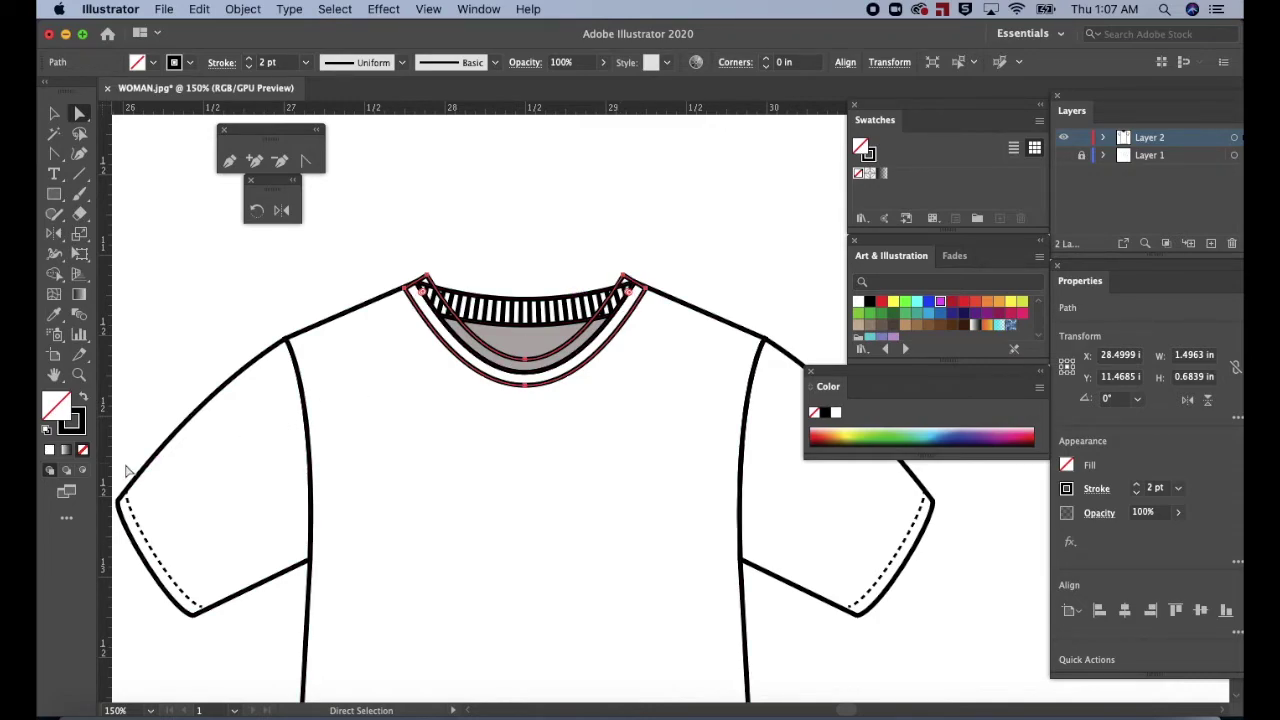
left_click(50, 452)
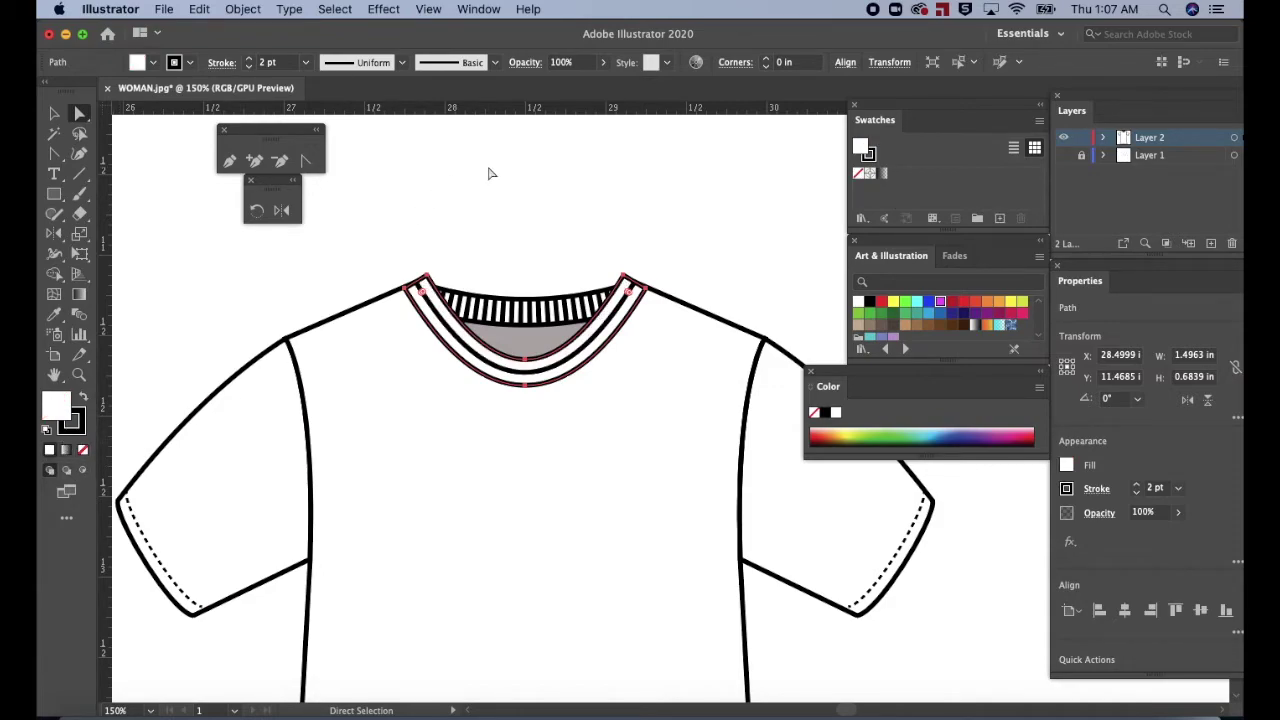
Give the curve in the middle of the front neckband a dashed stroke with 2 pt dash, 2 pt gap and 15 pt weight.
key("v")
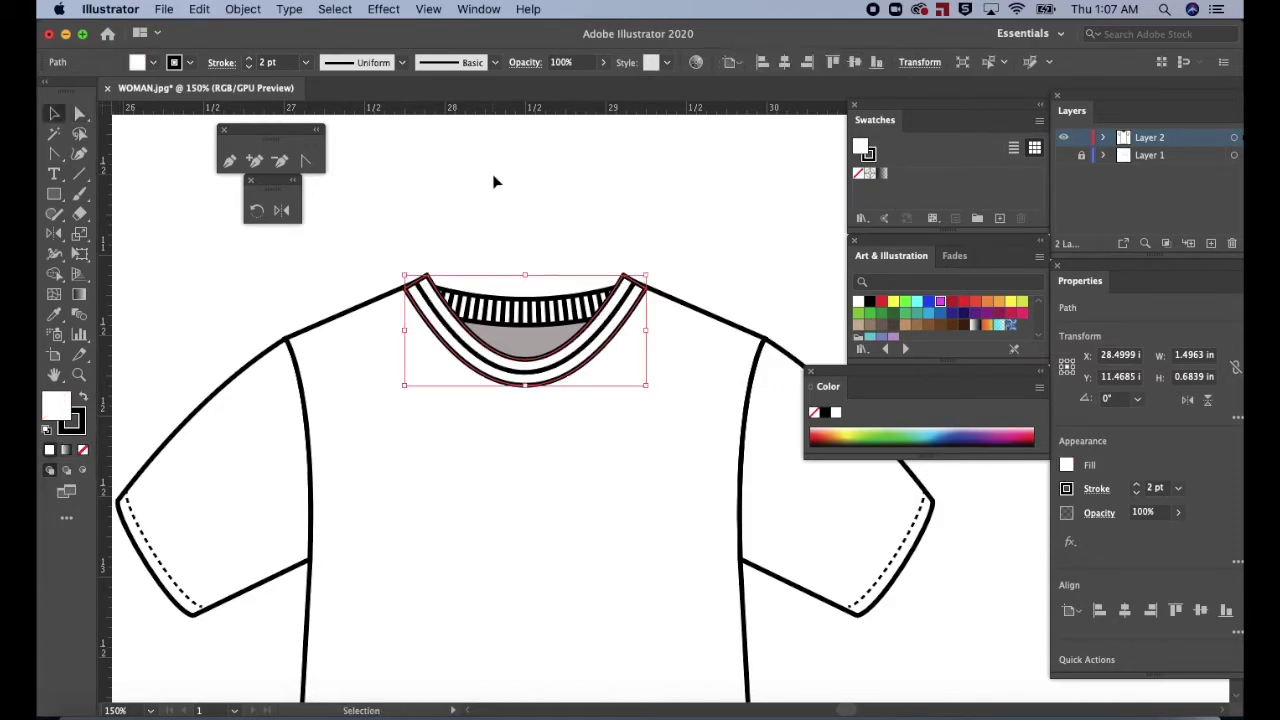
left_click(507, 372)
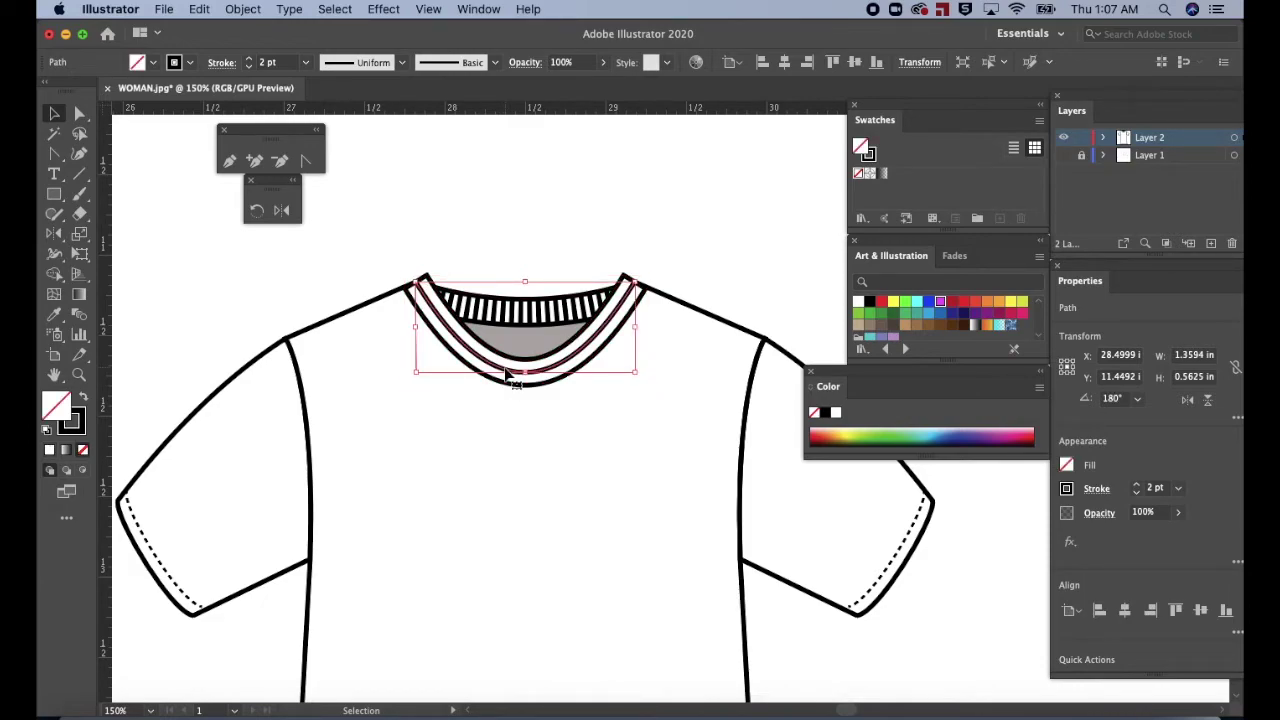
left_click(1097, 489)
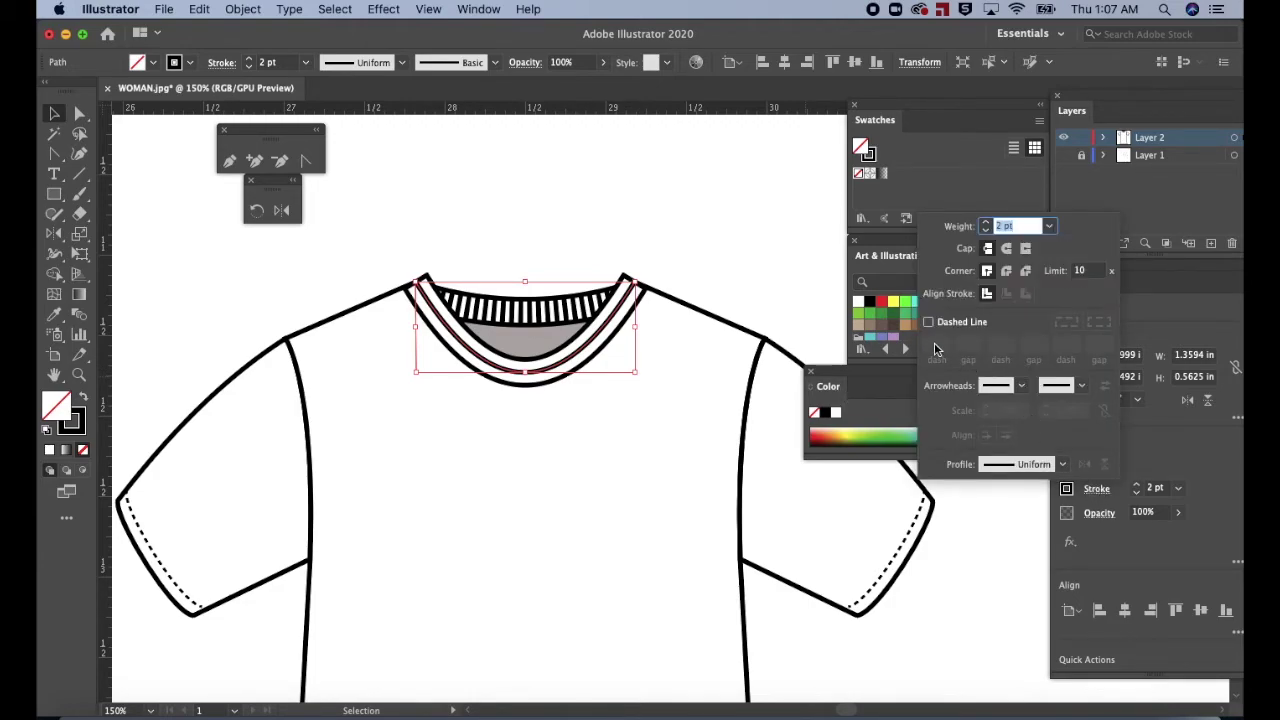
left_click(928, 322)
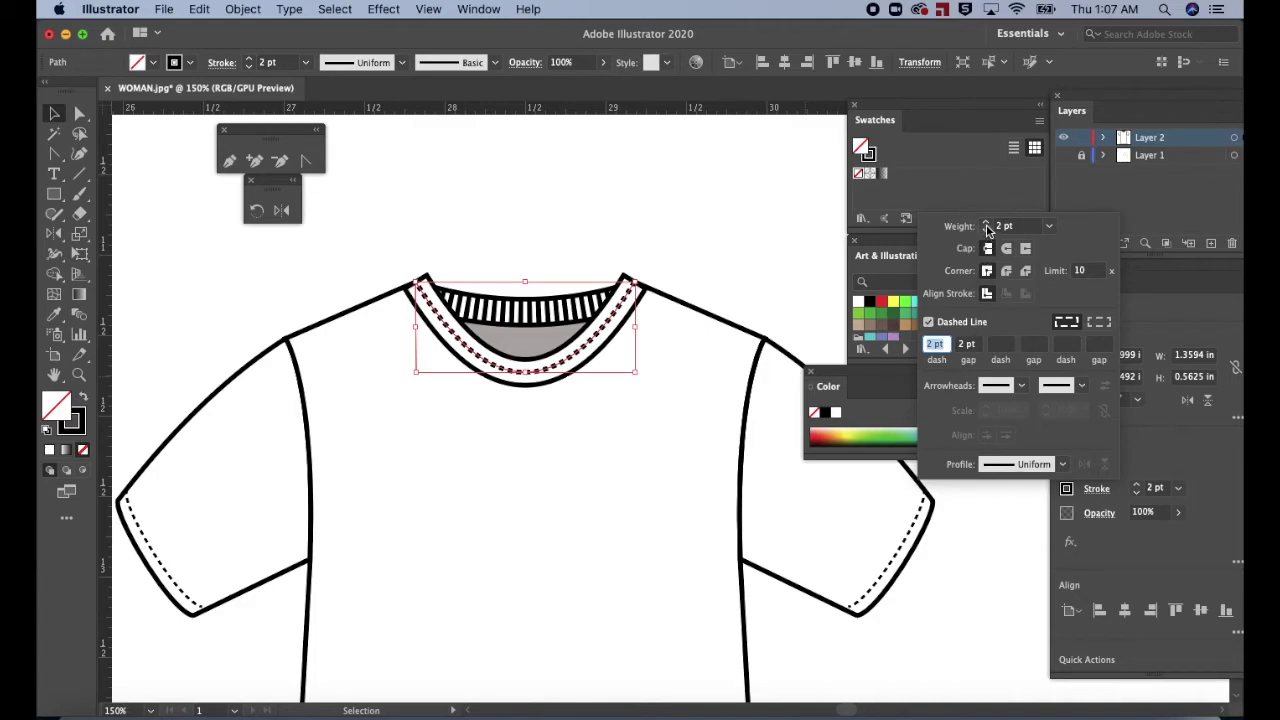
left_click(987, 226)
left_click(987, 226)
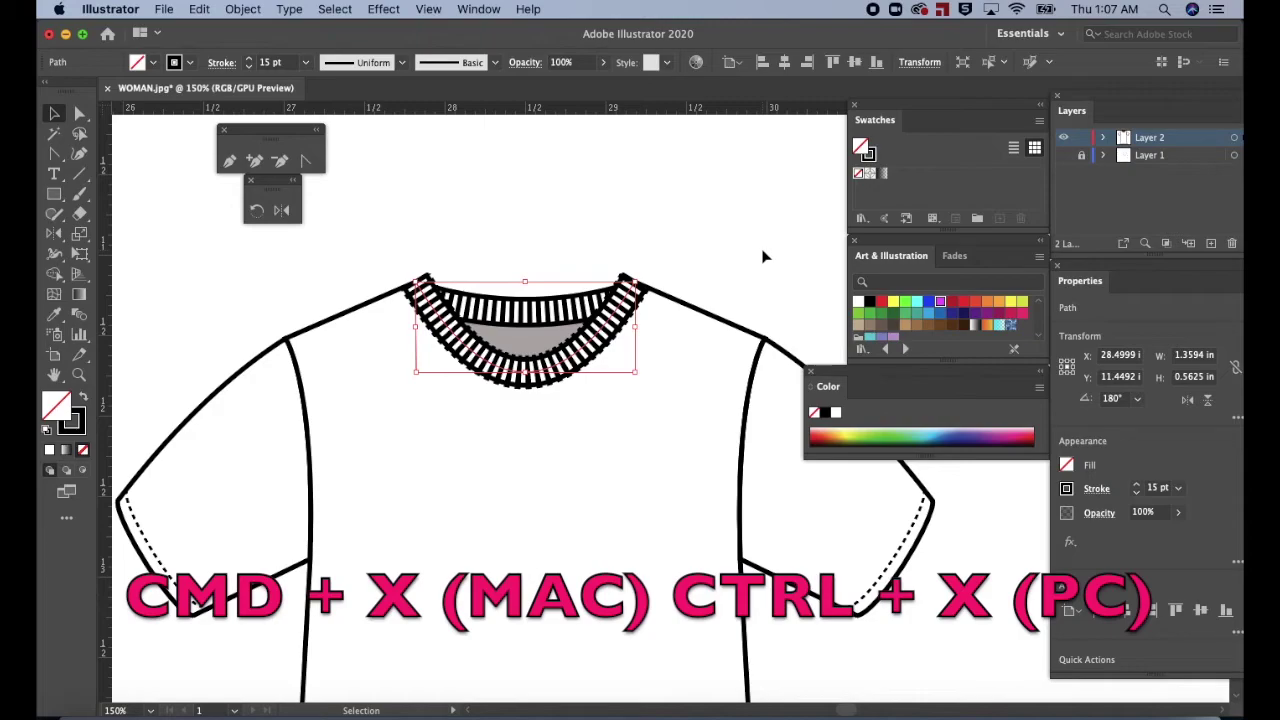
Cut the dashed front neckline curve and paste it inside the white front neckband using Draw Inside.
key("super+x")
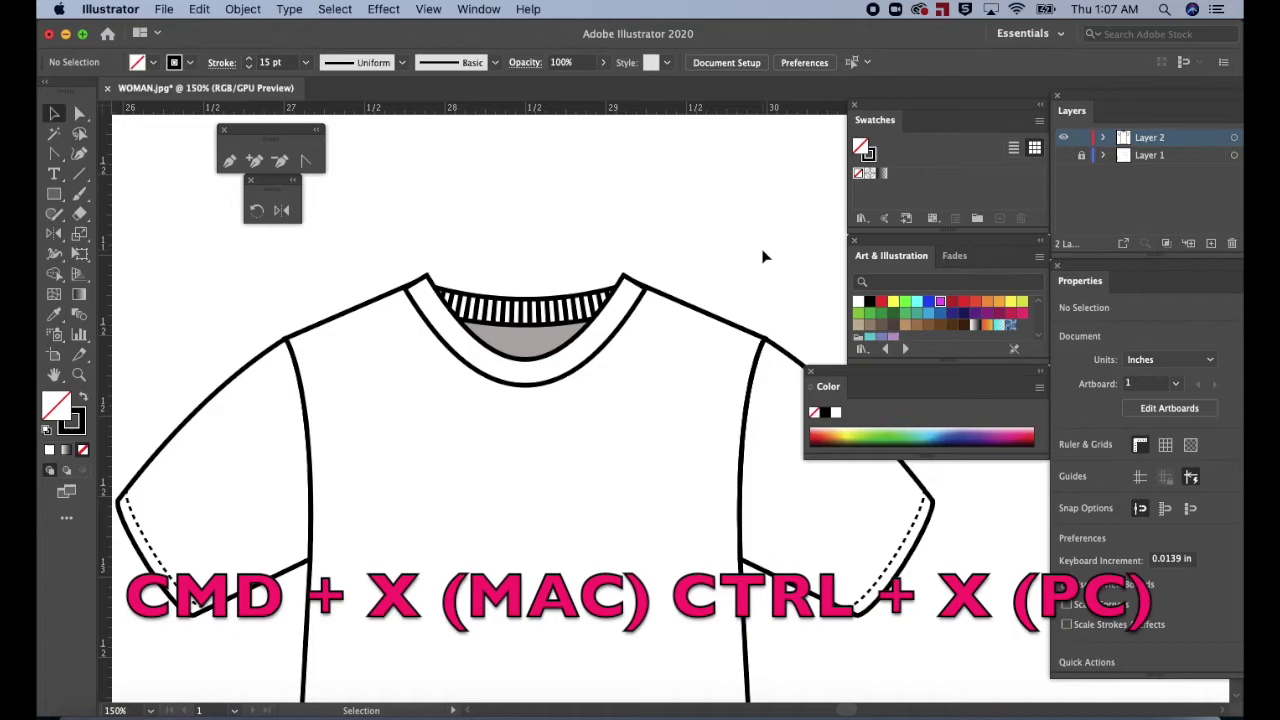
left_click(440, 296)
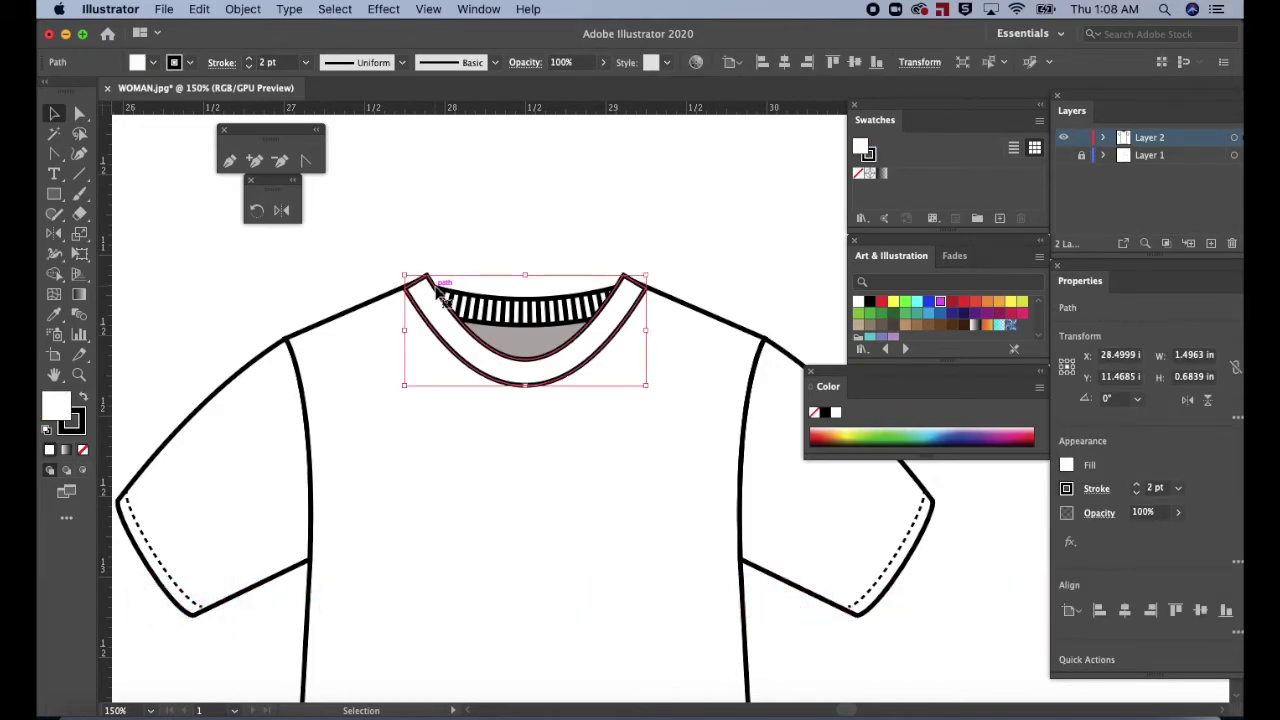
left_click(85, 473)
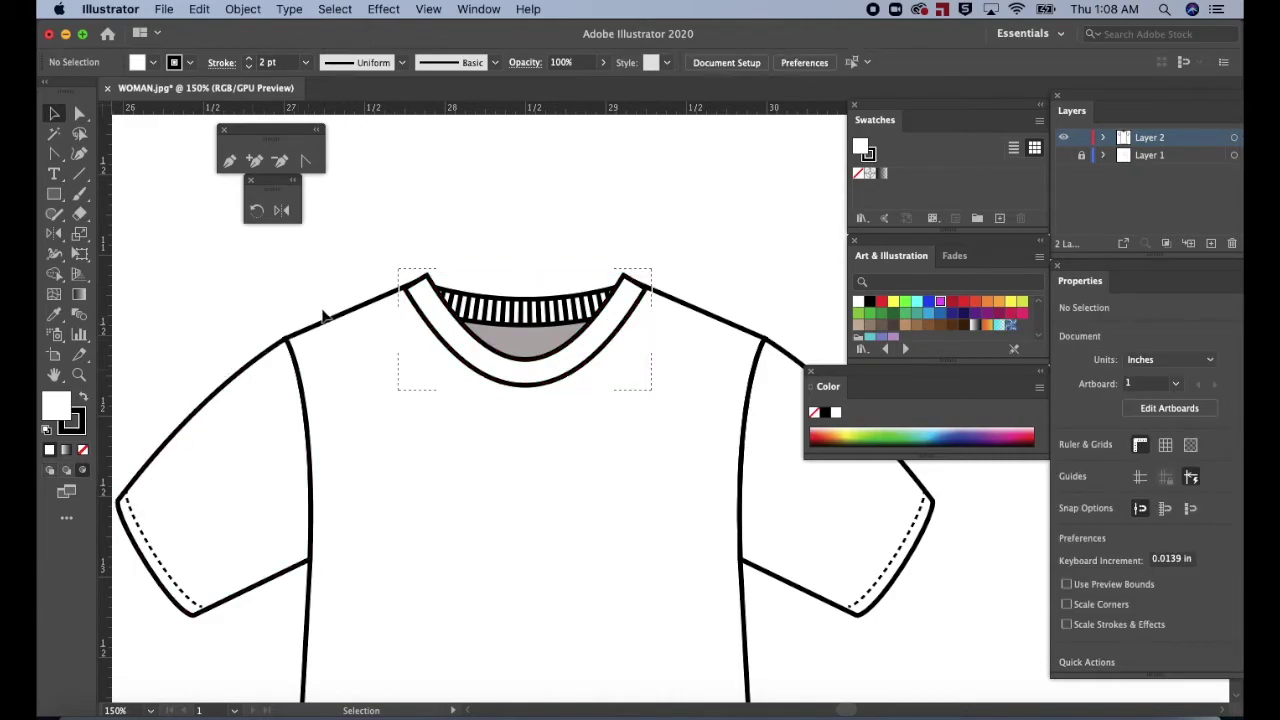
key("ctrl+f")
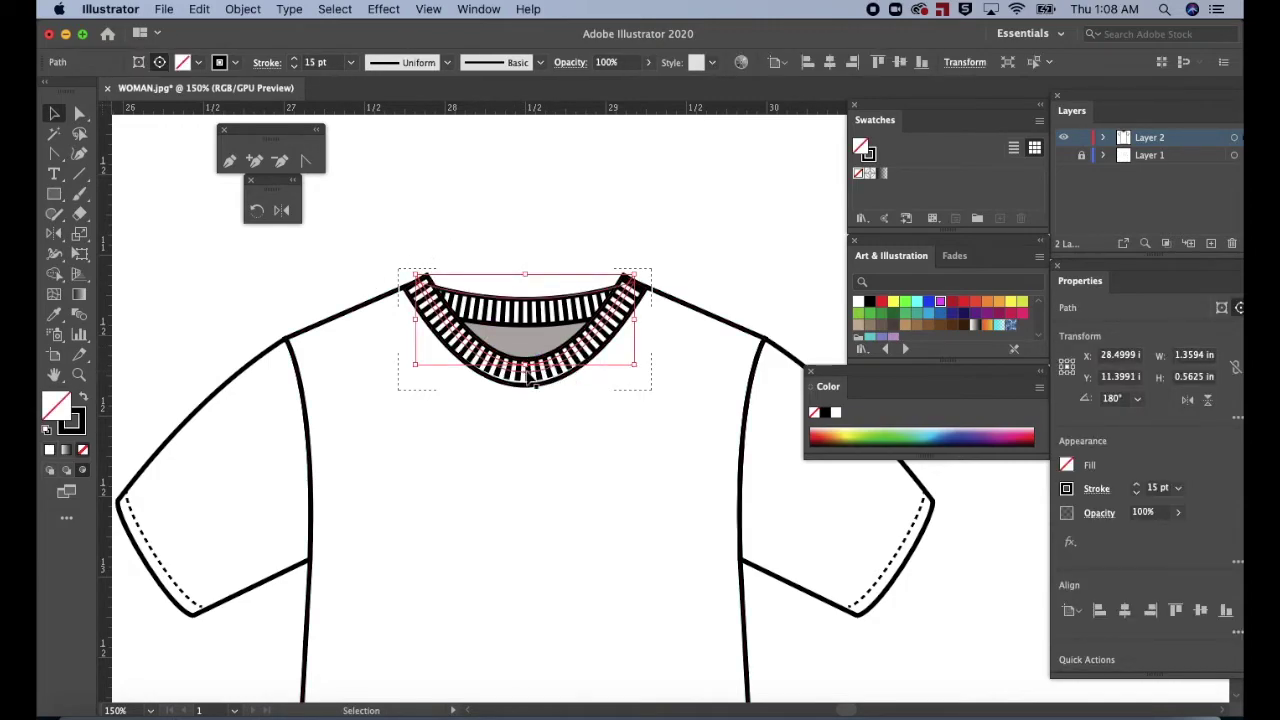
Nudge the pasted front curve down until its stripes sit evenly in the neckband, and return to normal drawing mode.
key("Down")
key("Down")
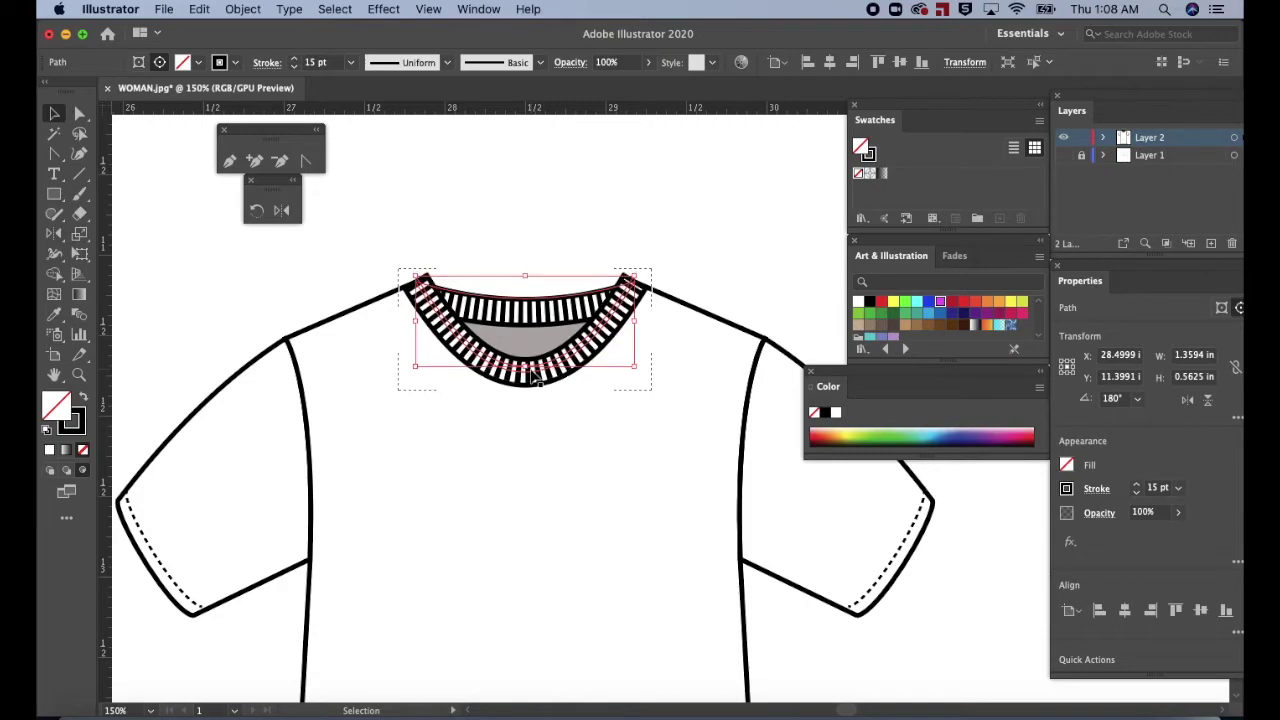
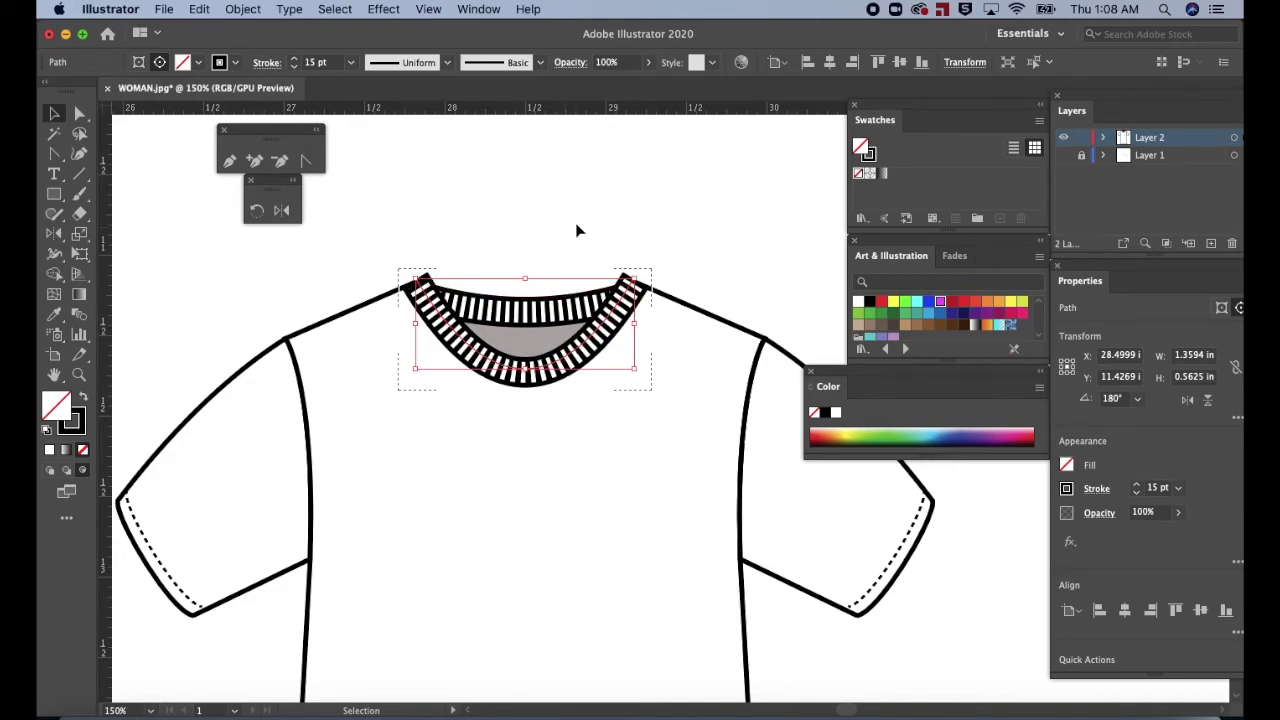
left_click(703, 236)
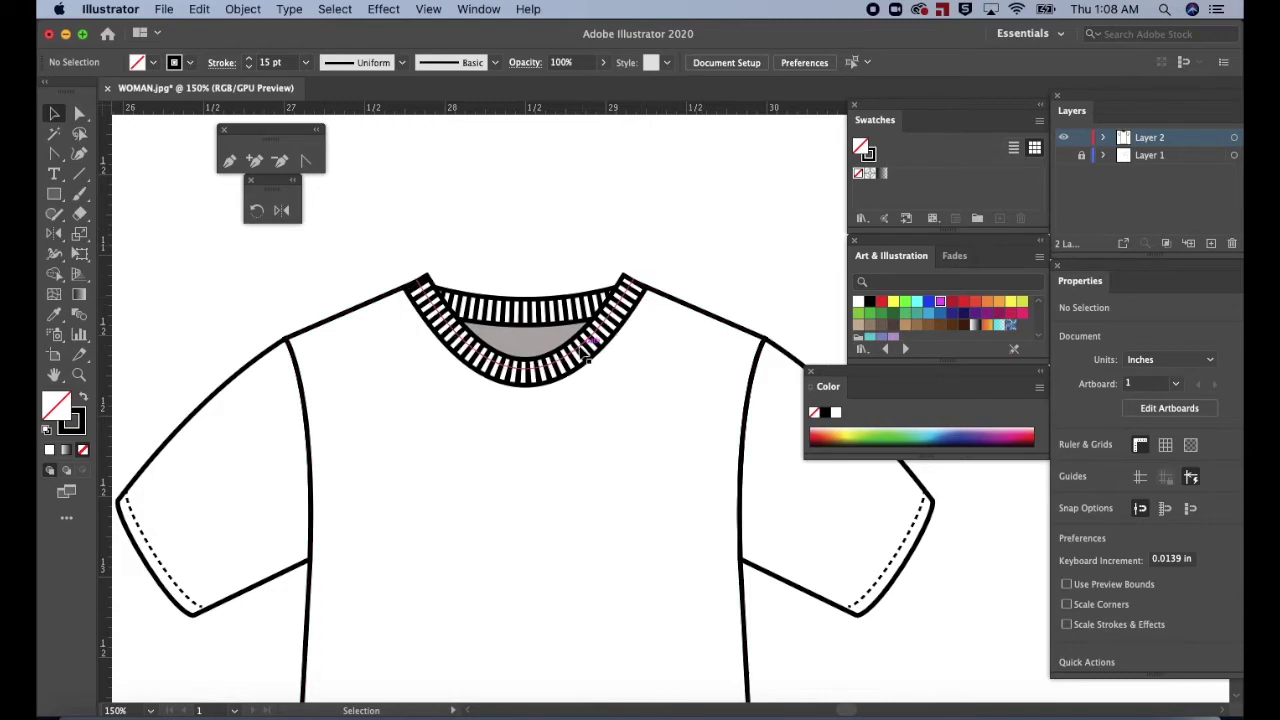
Set the stroke corners of the front neckband clip group to Round Join, keeping the group at its original height.
left_click(631, 287)
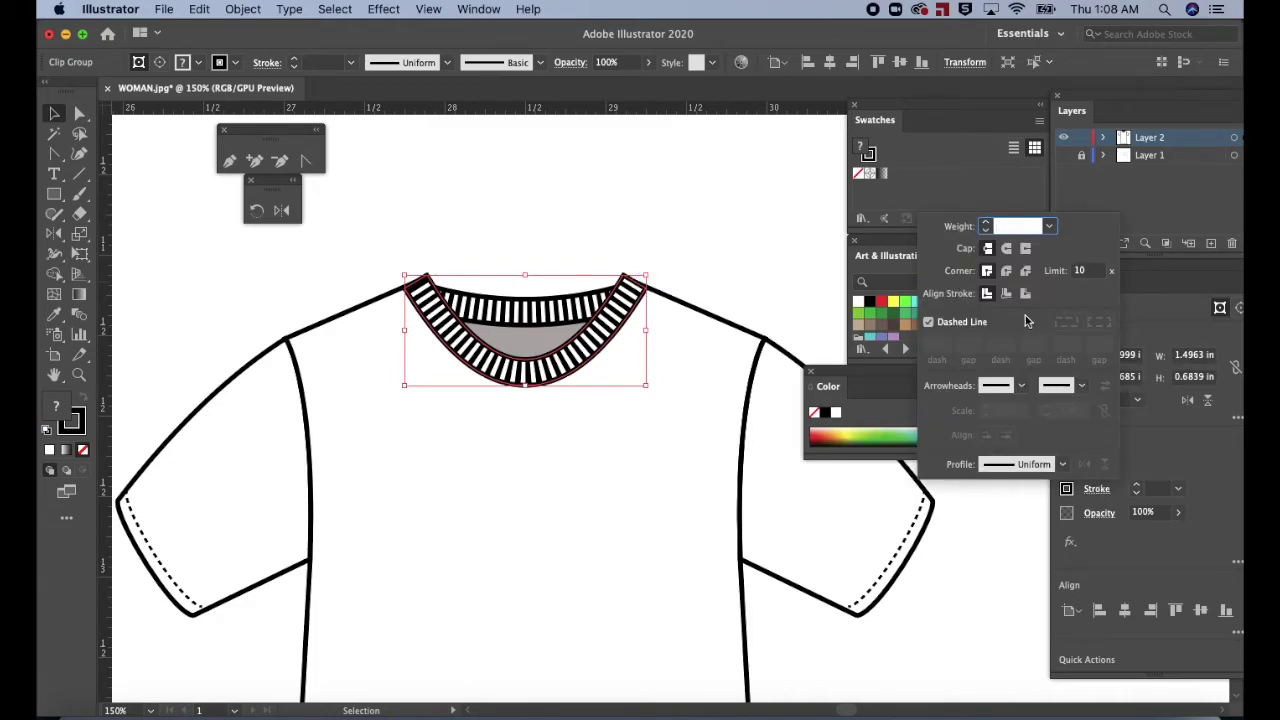
left_click(1006, 276)
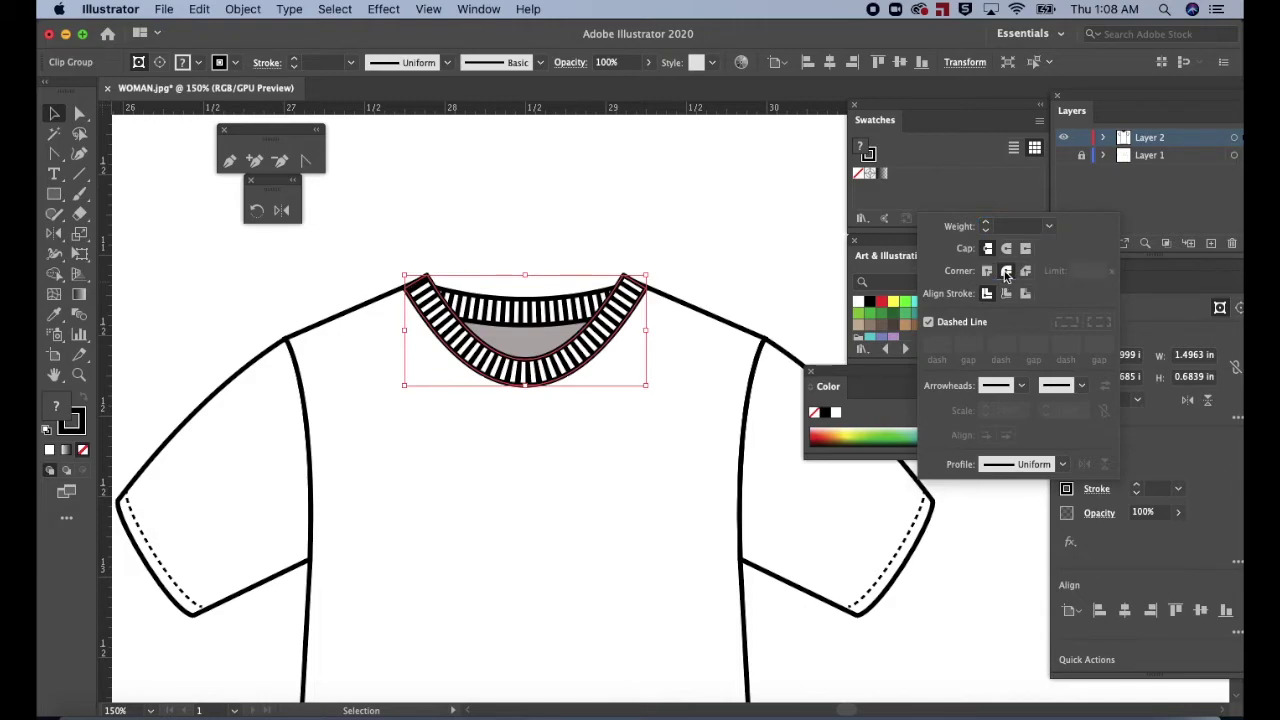
left_click(630, 285)
key("Down")
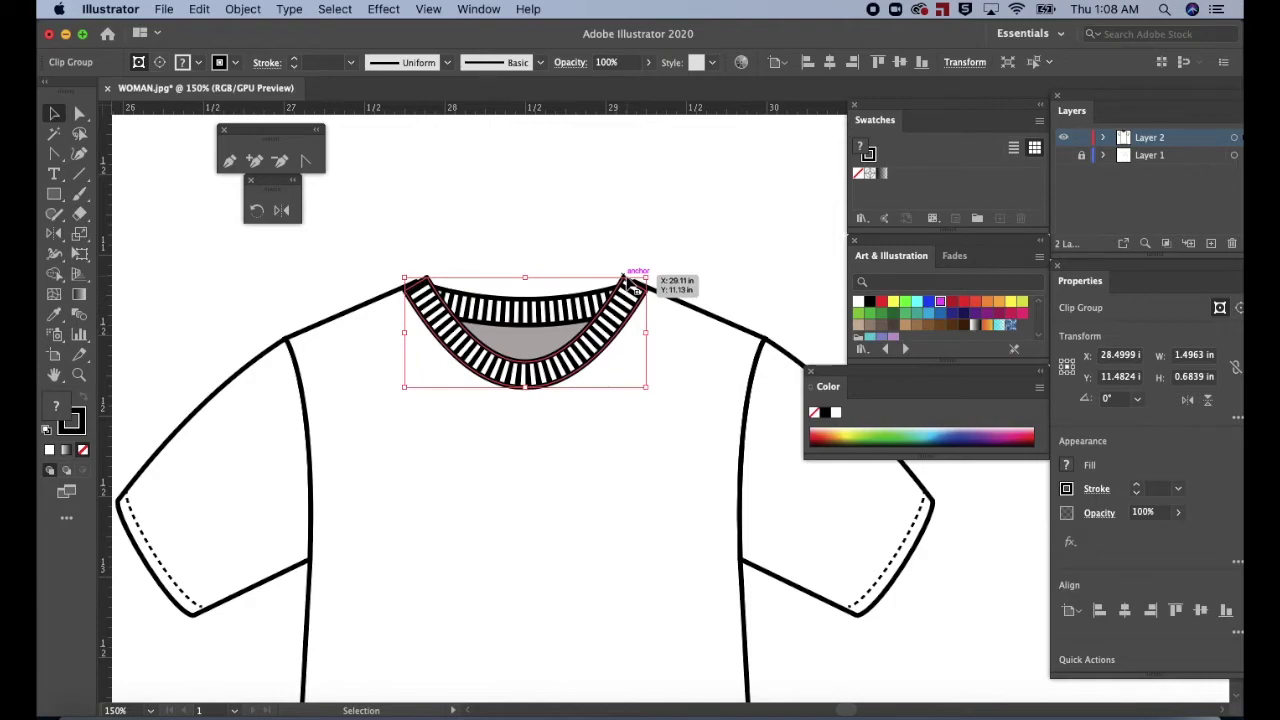
key("Up")
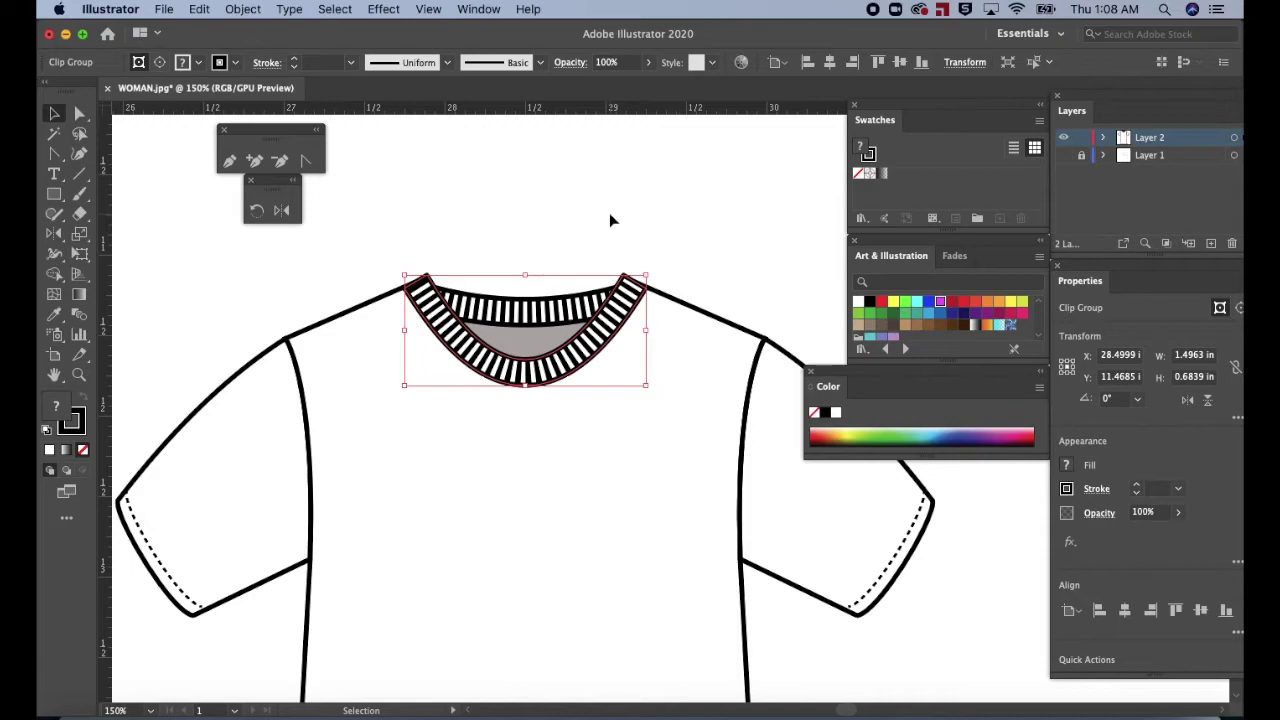
Move the outer anchor points at both ends of the front neckband slightly outward onto the shoulder lines, and deselect.
key("a")
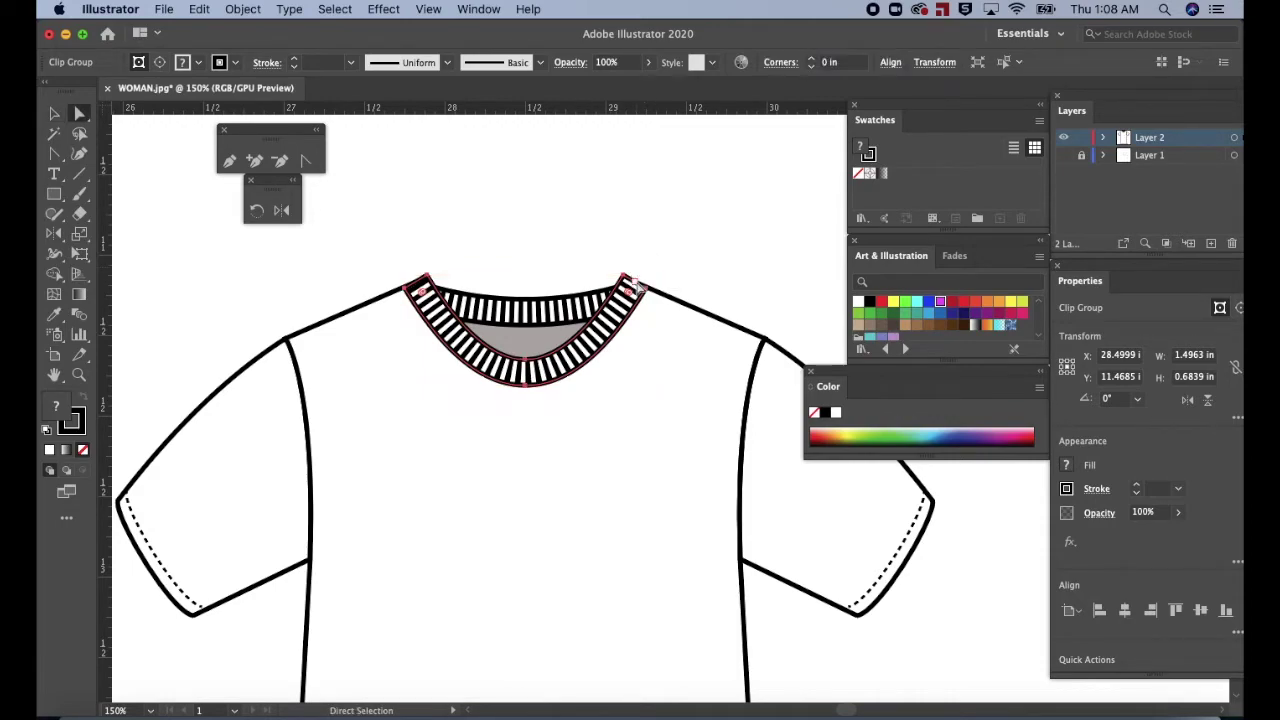
left_click(648, 290)
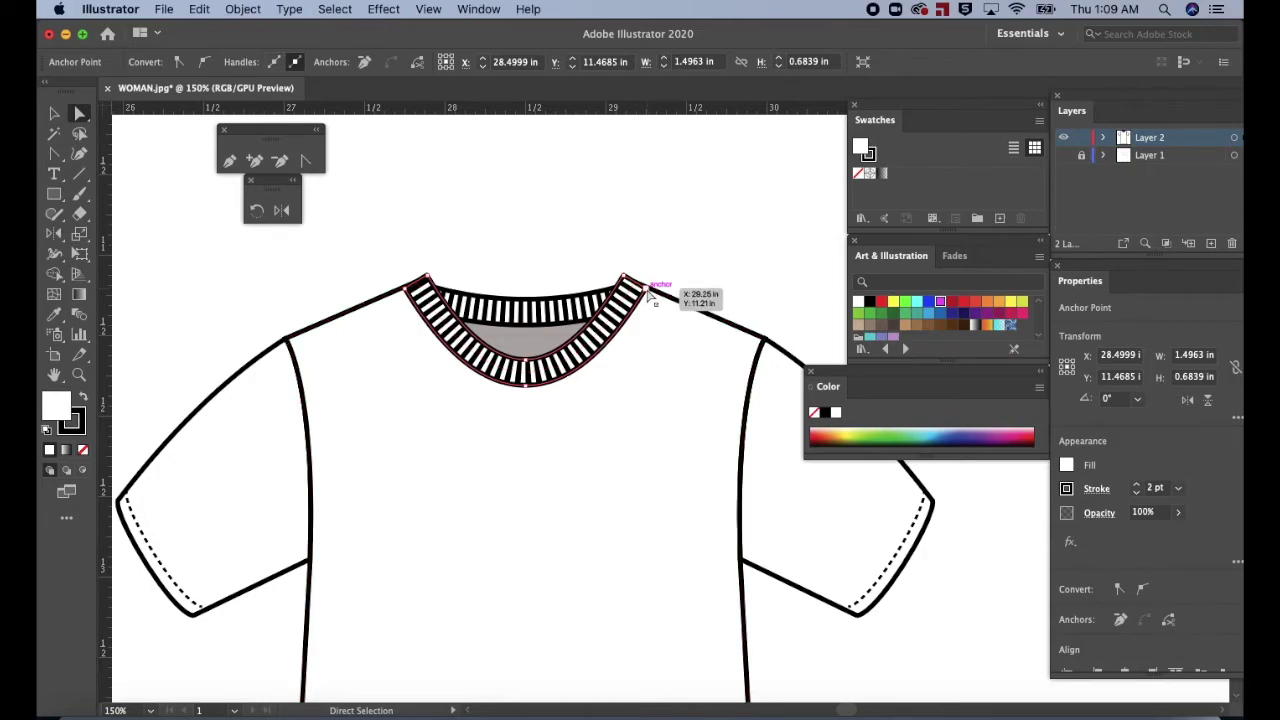
left_click(649, 291)
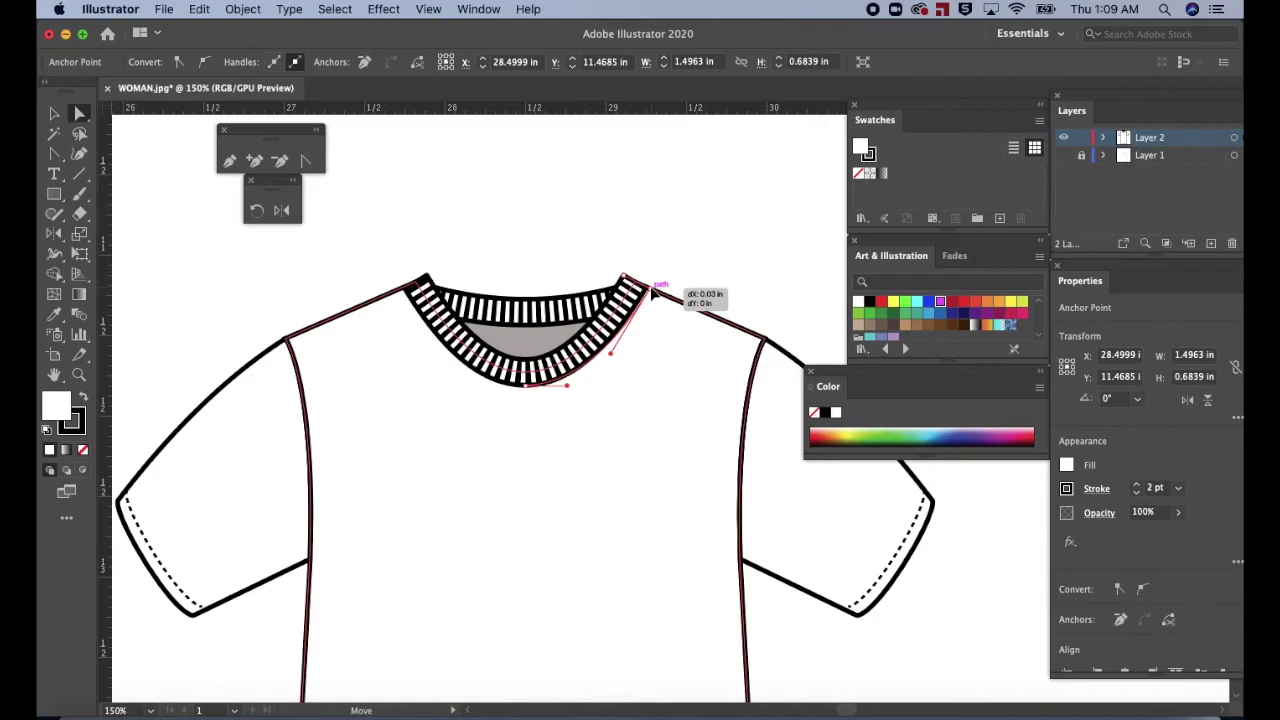
left_click(650, 291)
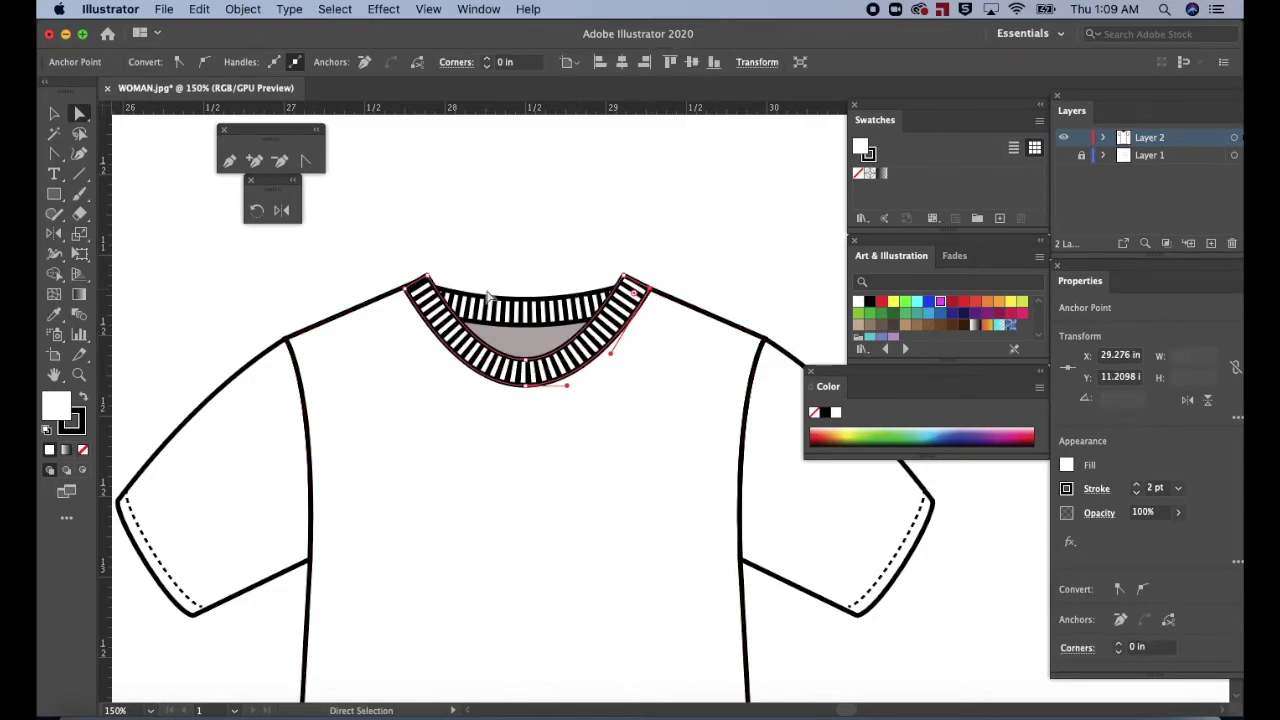
left_click_drag(406, 290, 403, 288)
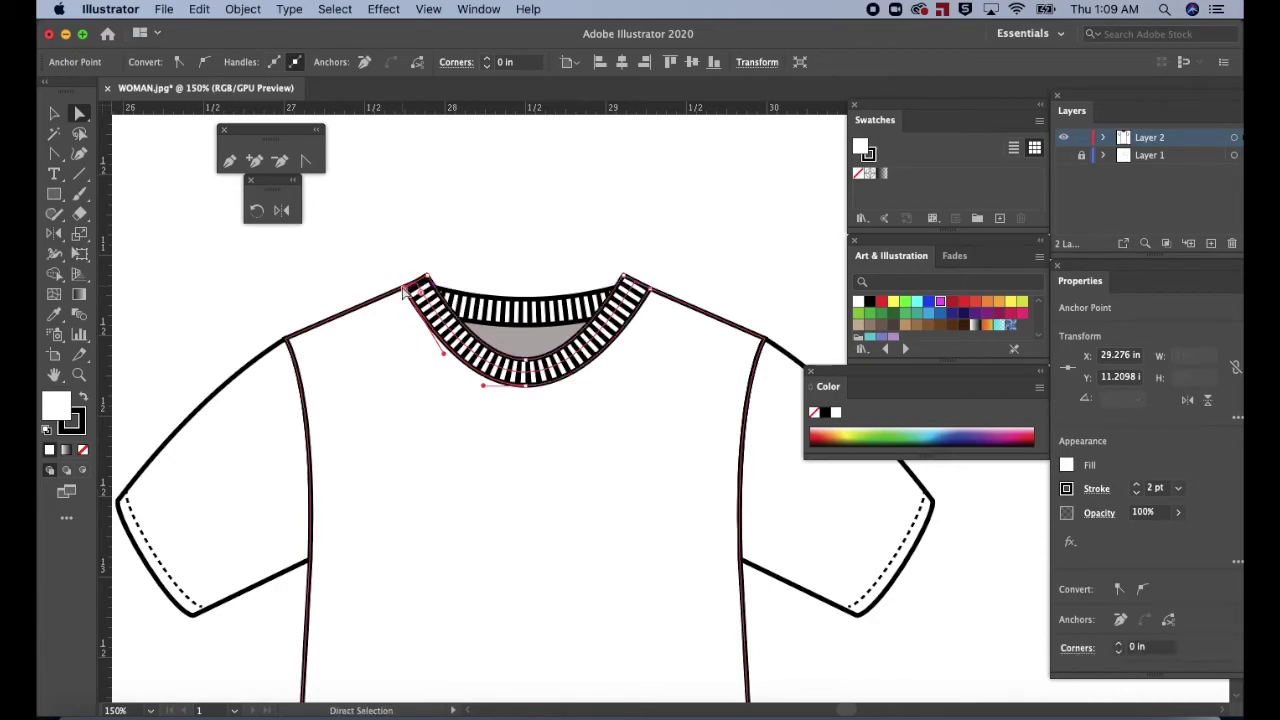
left_click(433, 222)
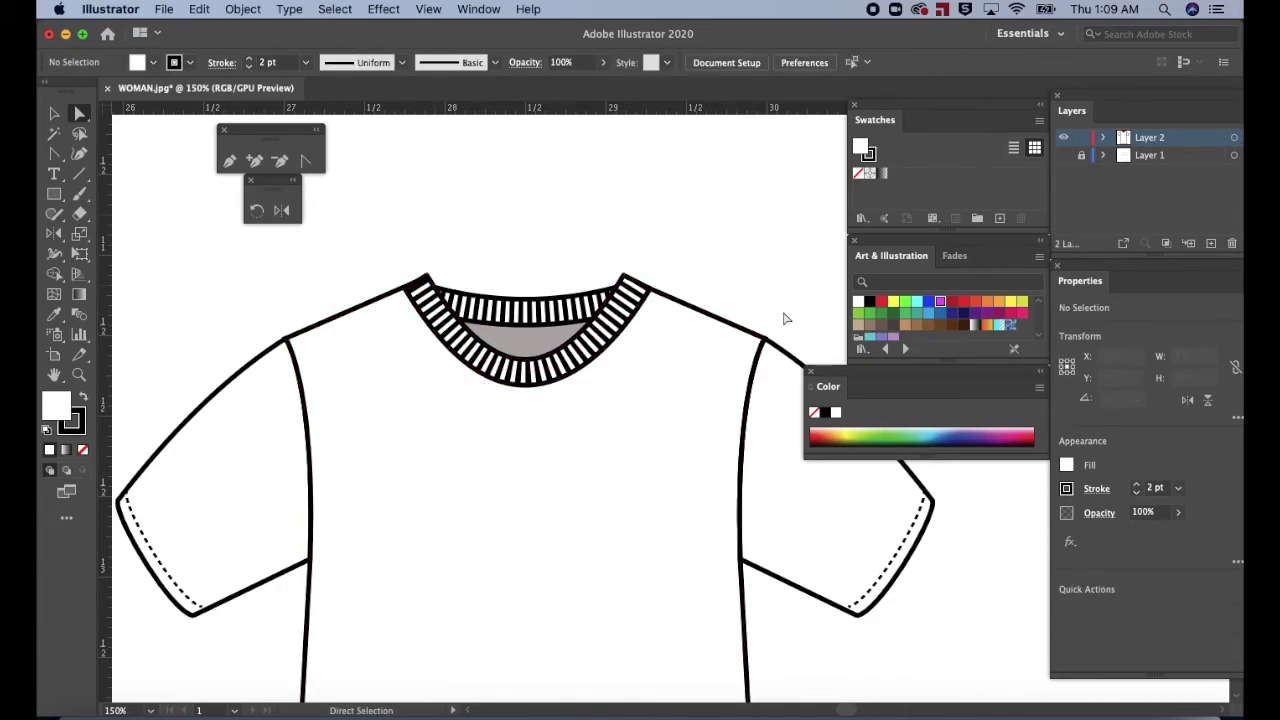
key("super+minus")
key("super+minus")
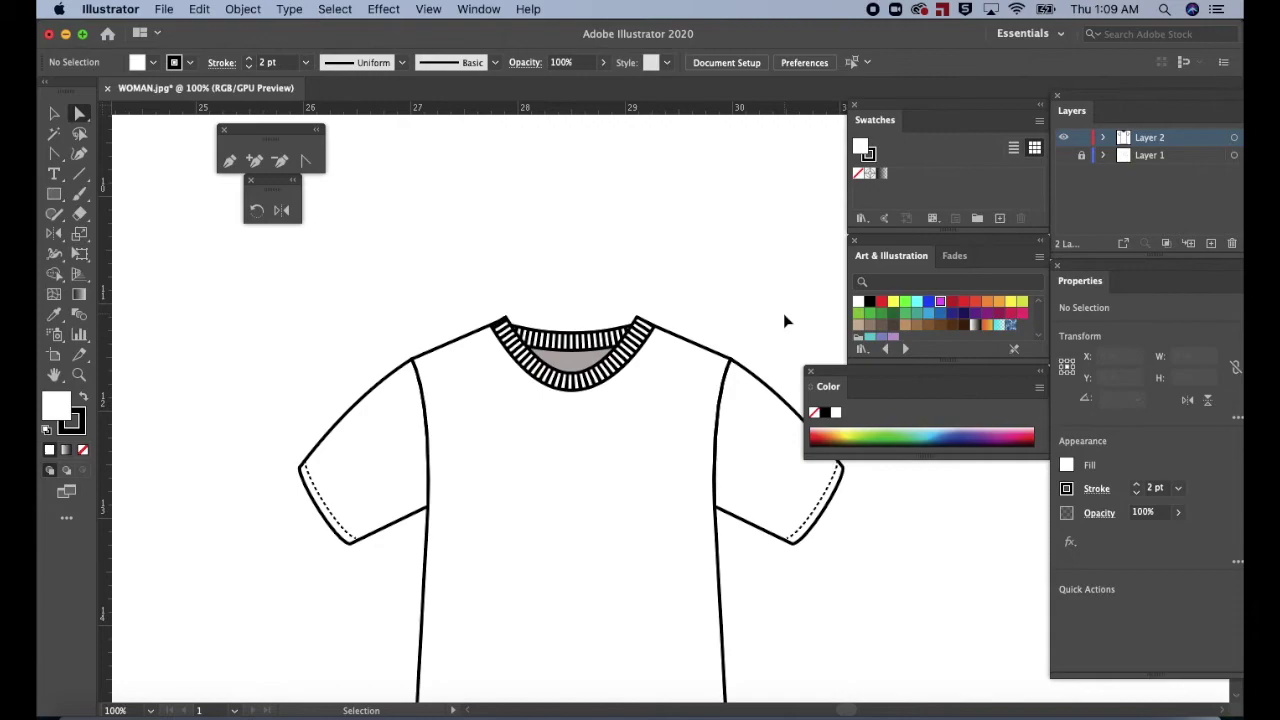
left_click_drag(738, 323, 697, 209)
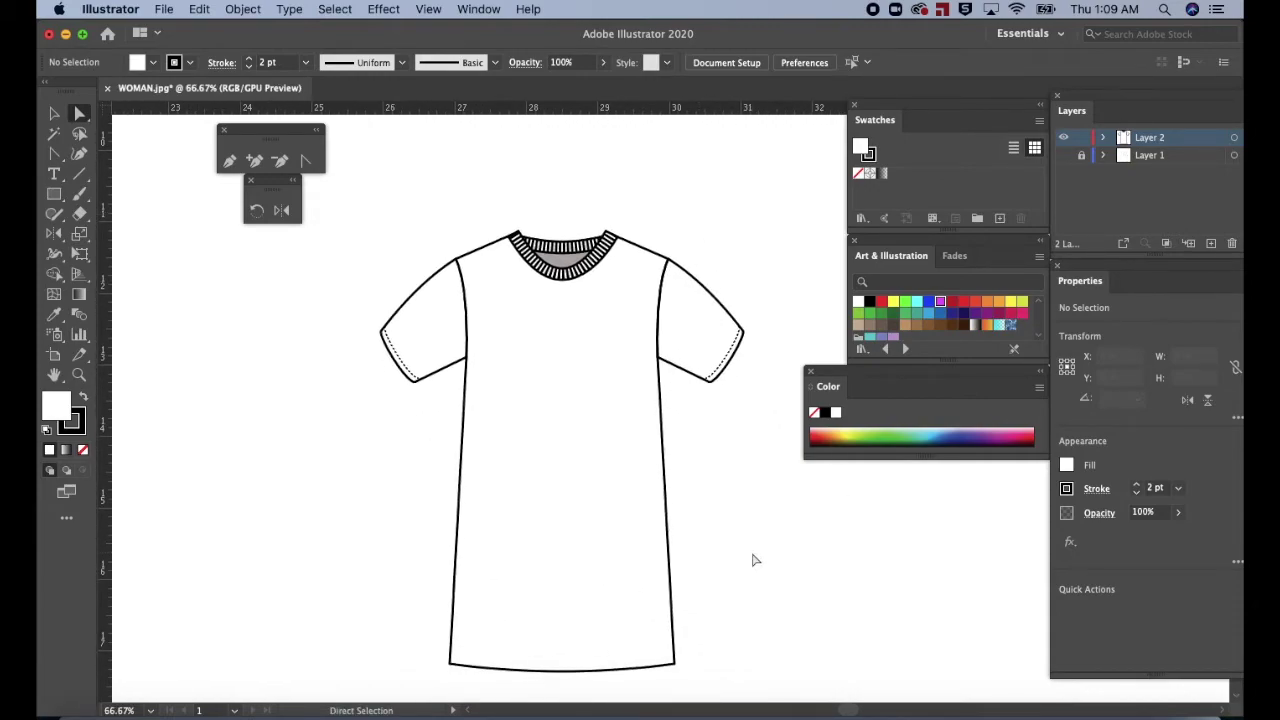
Raise the two hem anchor points of the shirt body until the body is about 5.38 in tall, and deselect.
scroll(755, 560, "down", 2)
scroll(755, 560, "right", 2)
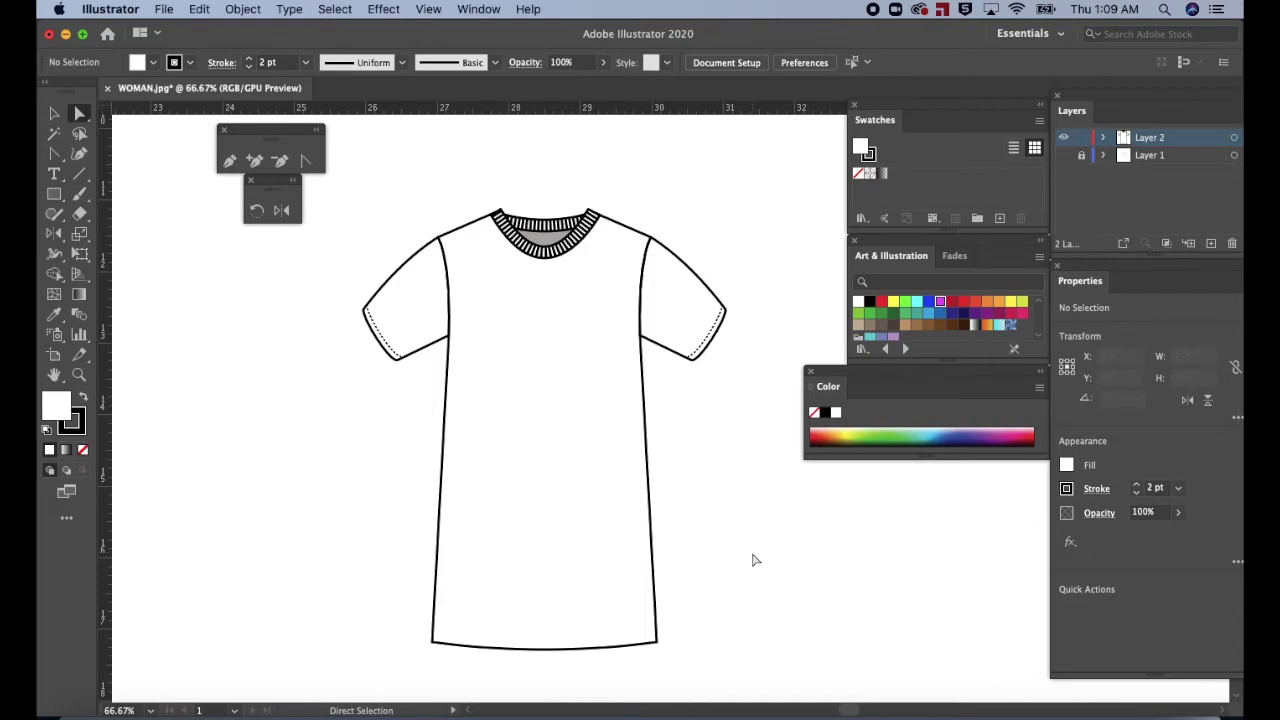
left_click_drag(729, 665, 395, 596)
key("Up")
key("Up")
key("Up")
key("Up")
key("Up")
key("Up")
key("Up")
key("Up")
key("Up")
key("Up")
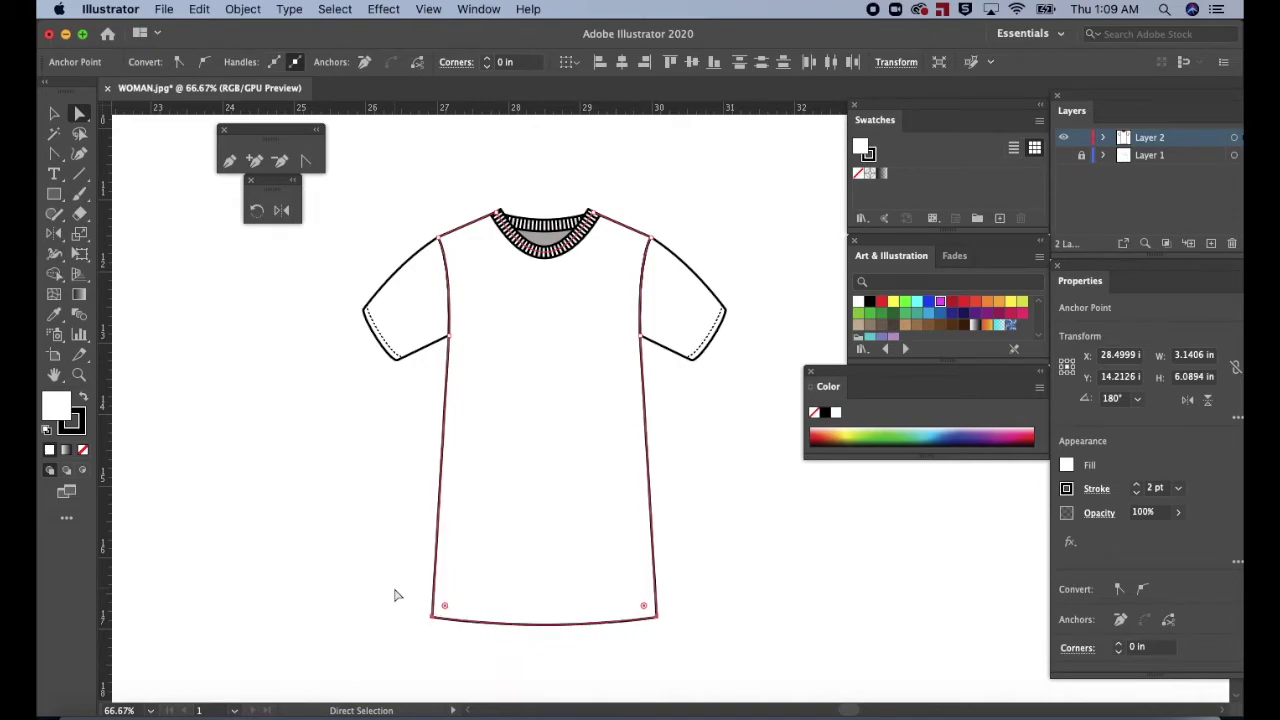
key("Up")
key("Up")
key("Up")
key("Up")
key("Up")
key("Up")
key("Up")
key("Up")
key("Up")
key("Up")
key("Up")
key("Up")
key("Up")
key("Up")
key("Up")
key("Up")
key("Up")
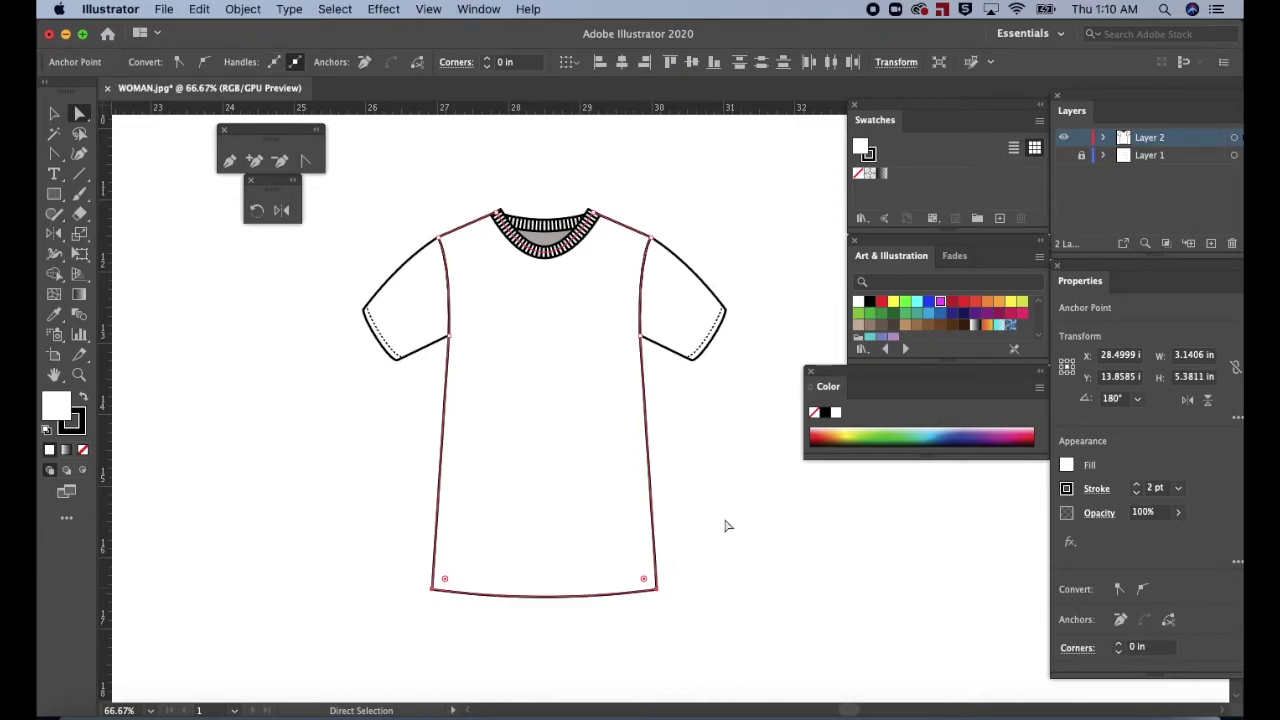
left_click(728, 526)
Copy only the curved hem segment of the body, paste it in place, and move the copy up about 0.1 in.
key("p")
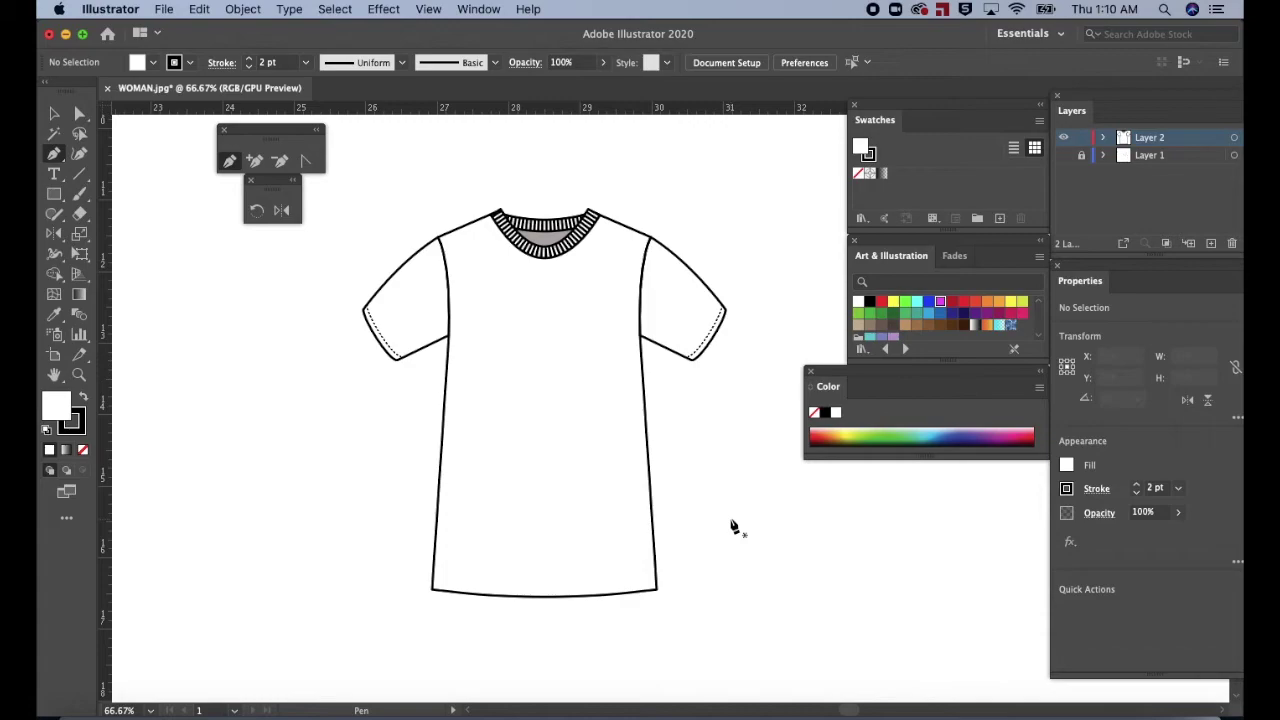
key("a")
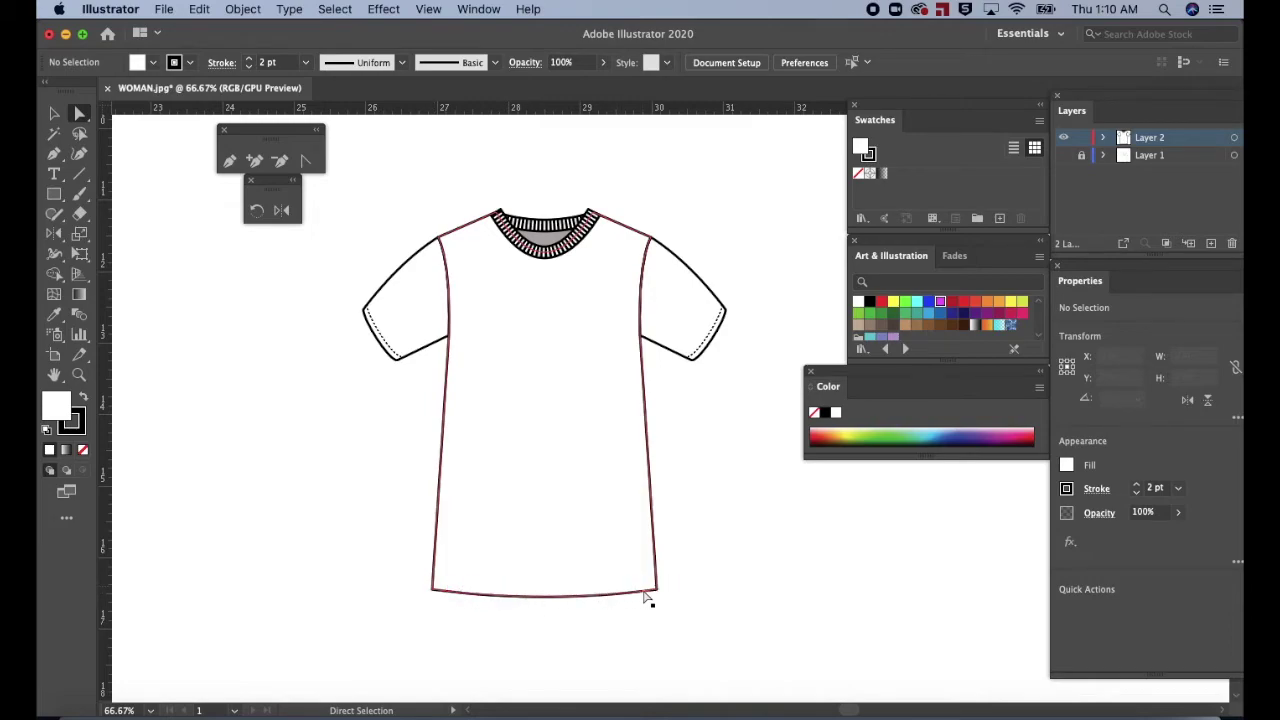
left_click(548, 598)
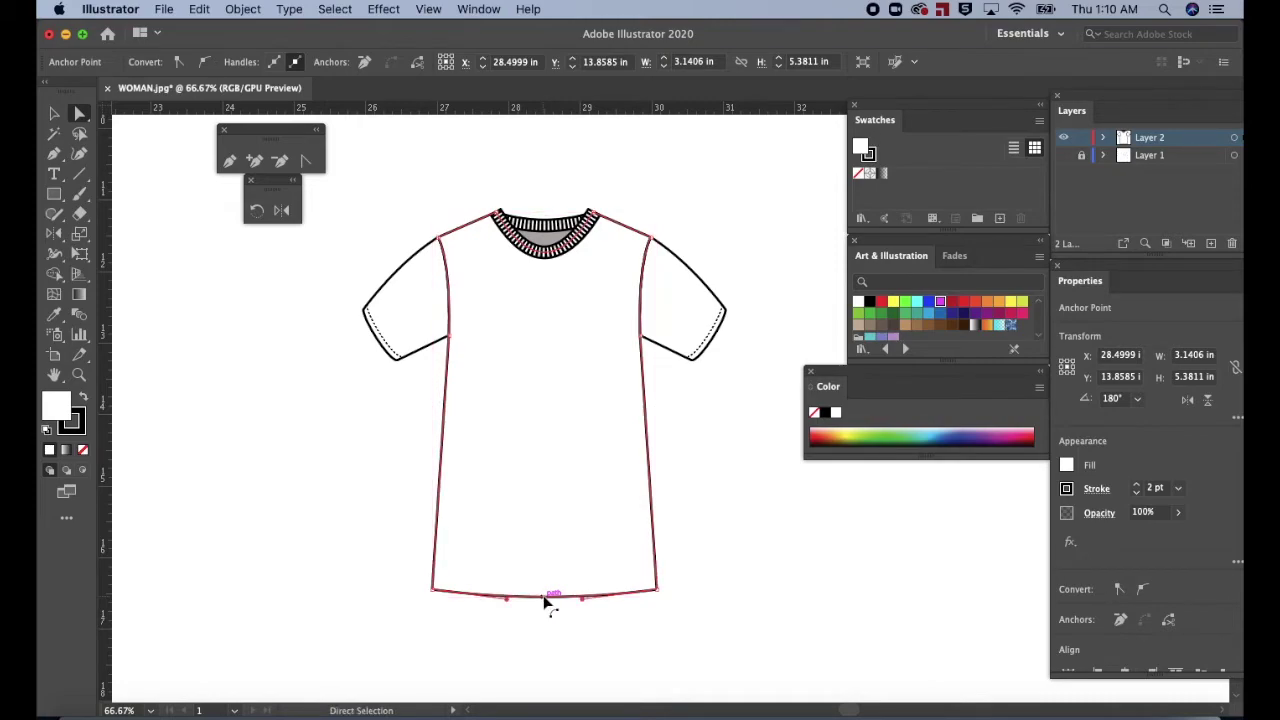
key("v")
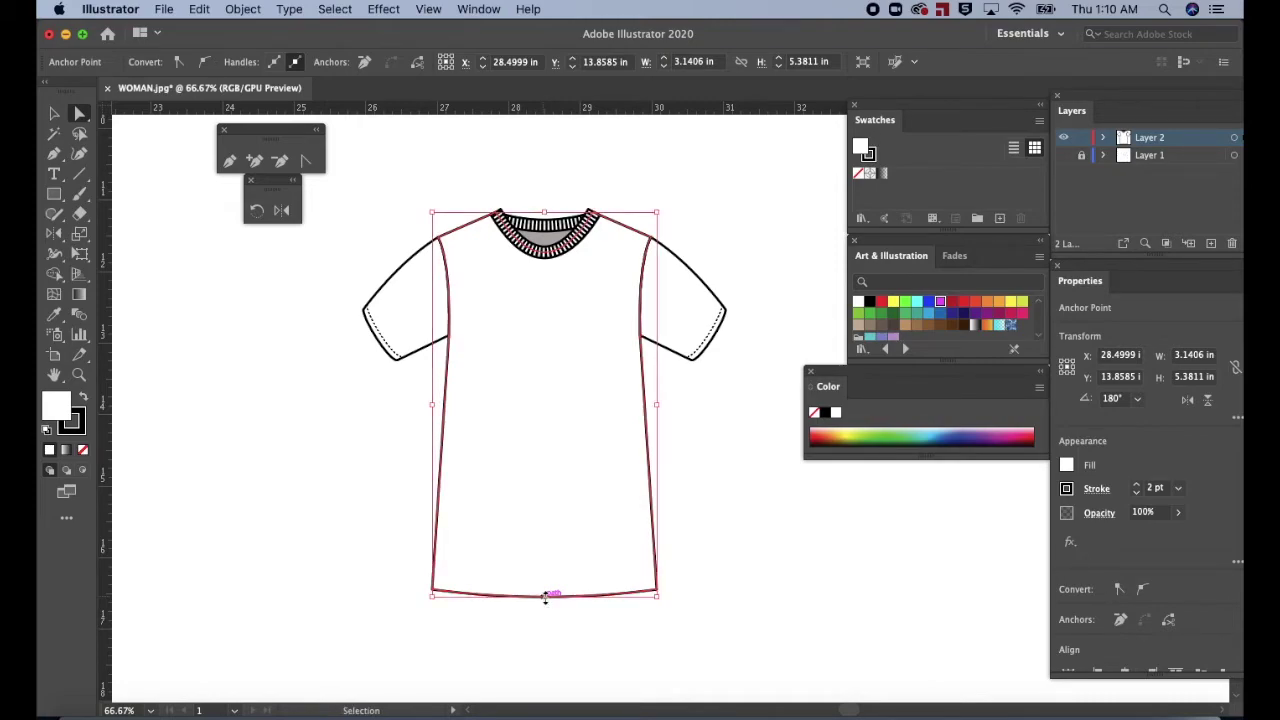
left_click(545, 597)
key("a")
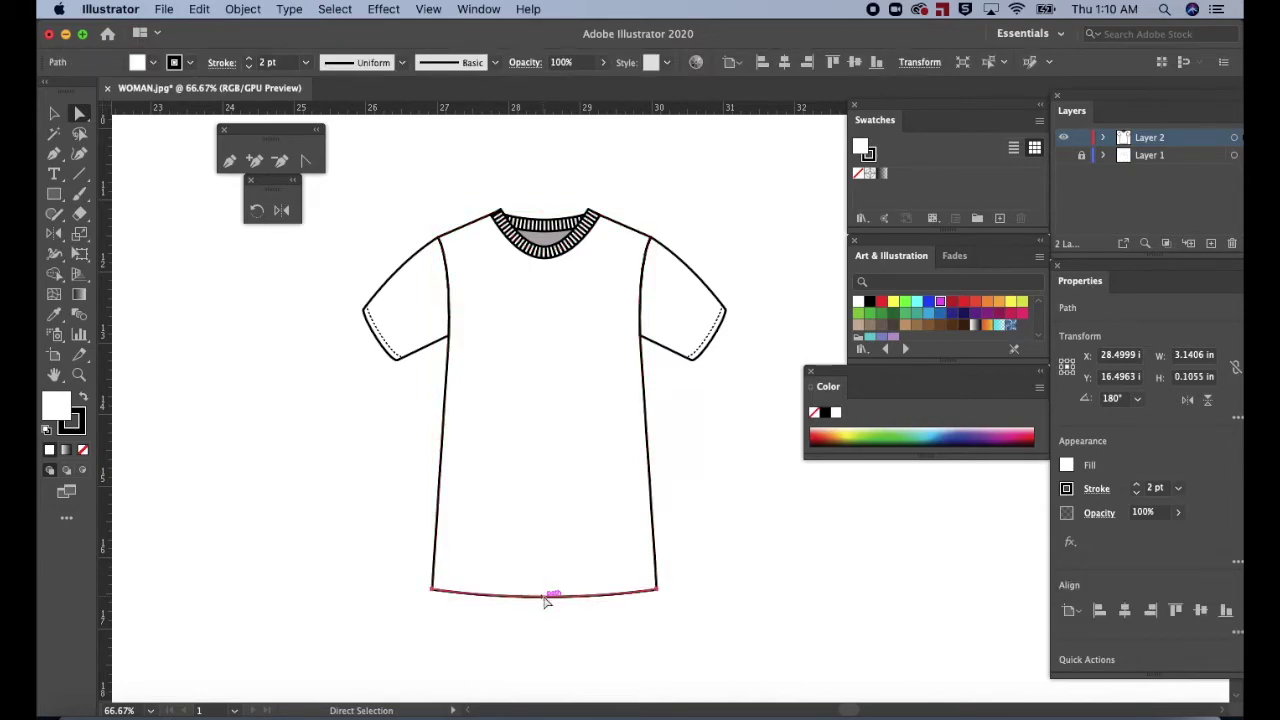
key("v")
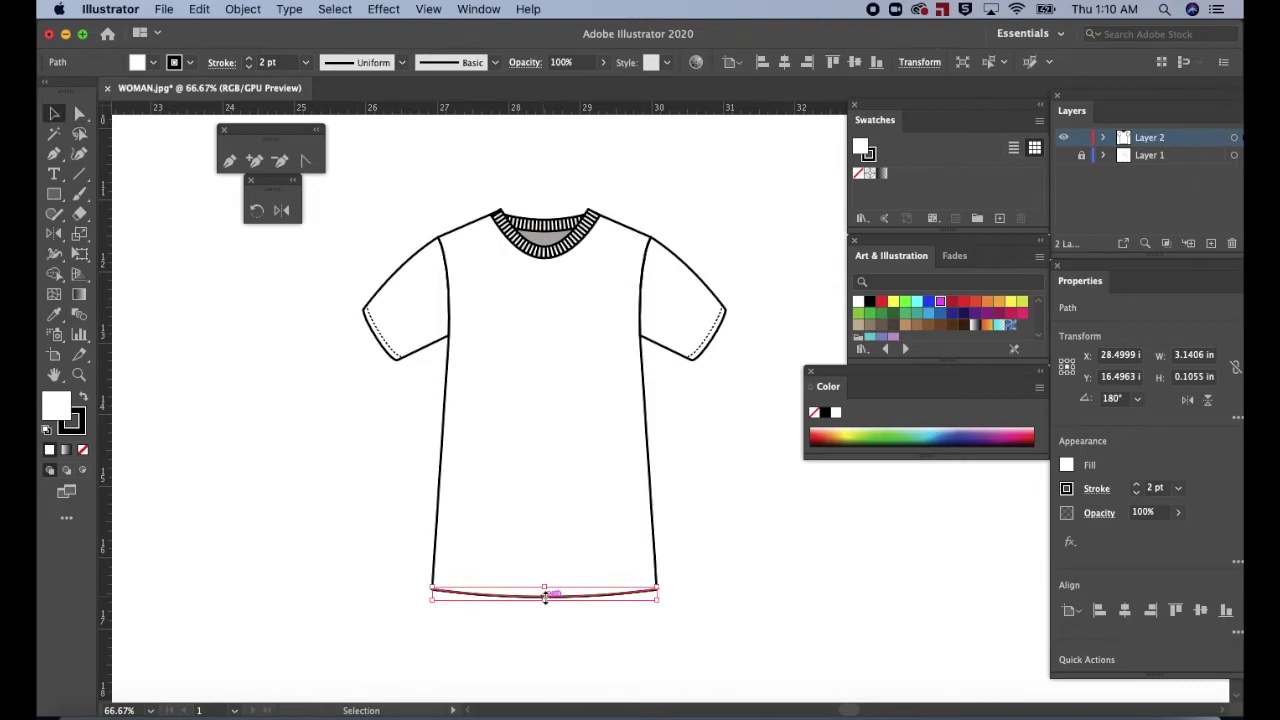
key("Up")
key("Up")
key("Up")
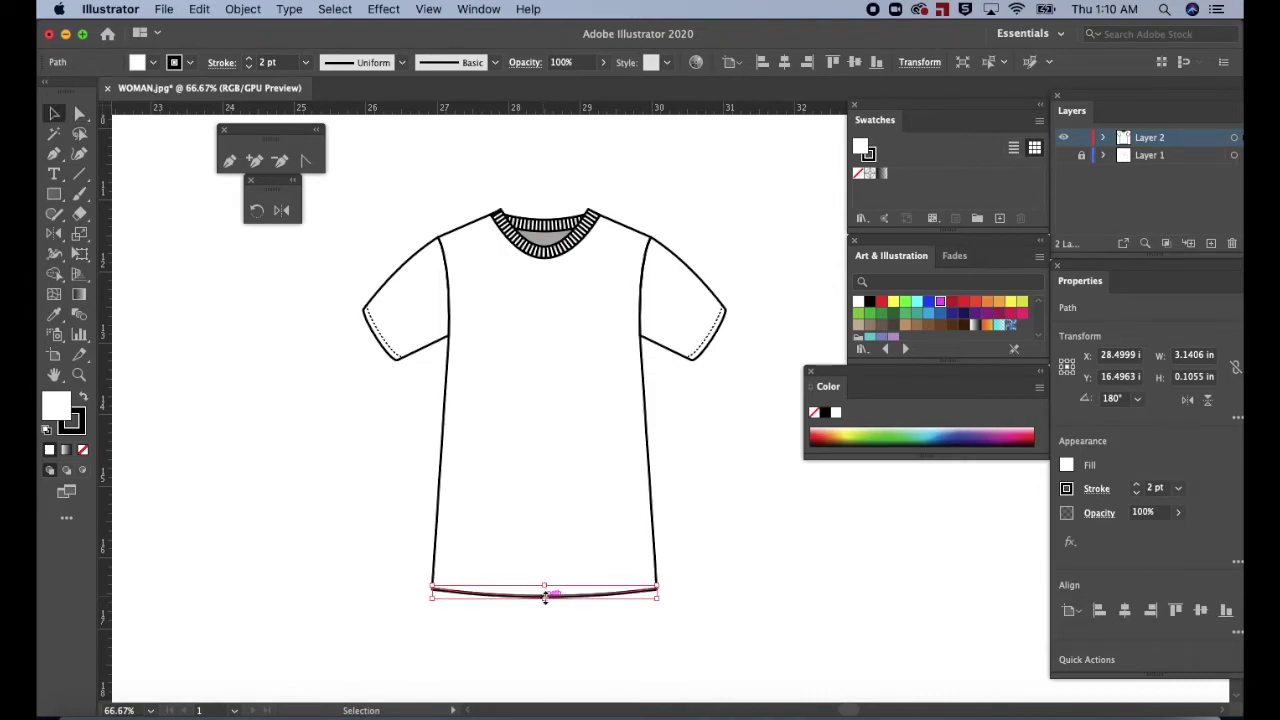
key("Up")
key("Up")
key("Up")
key("Up")
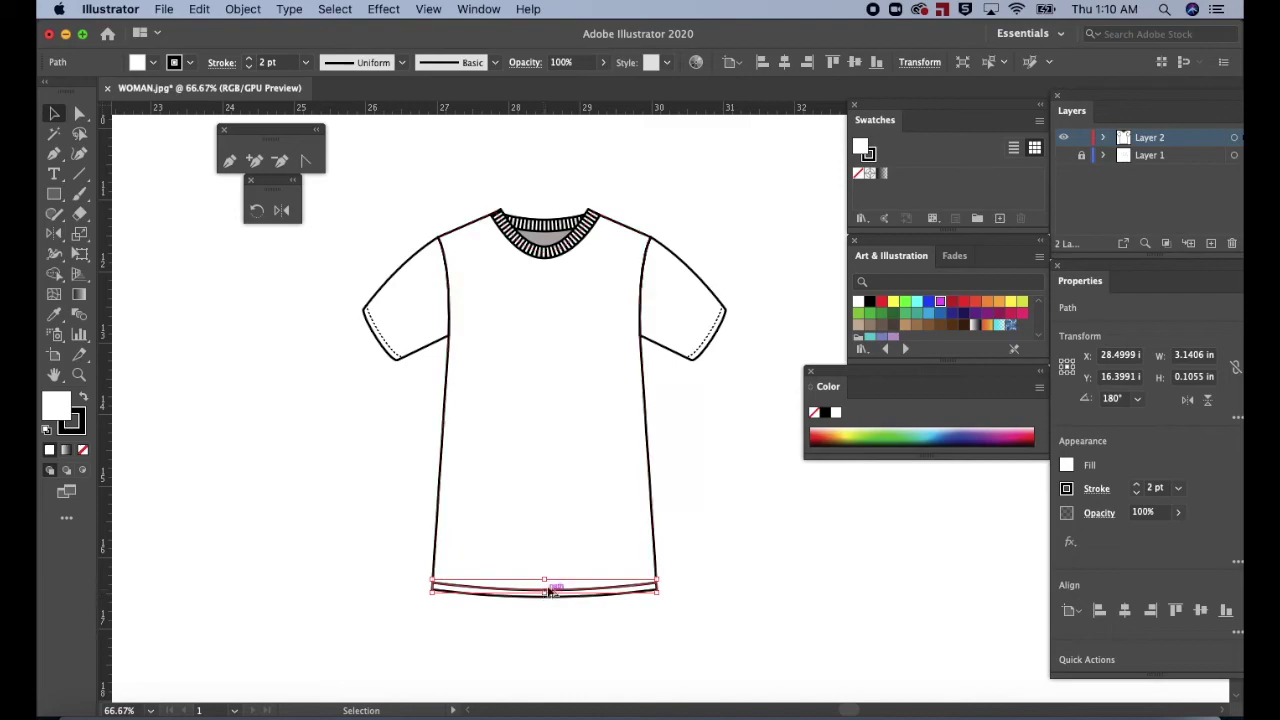
Duplicate the copied hem curve and place the duplicate about 0.08 in above it.
left_click_drag(559, 590, 558, 588)
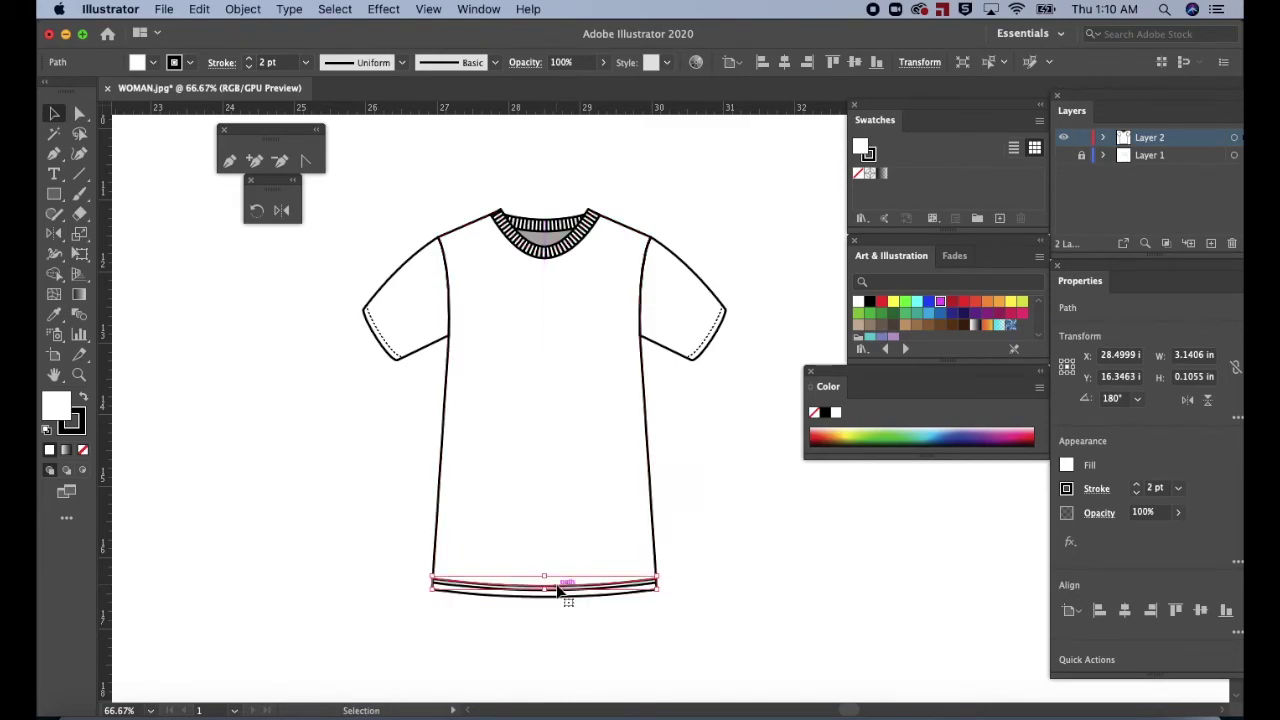
key("Up")
key("Up")
key("Up")
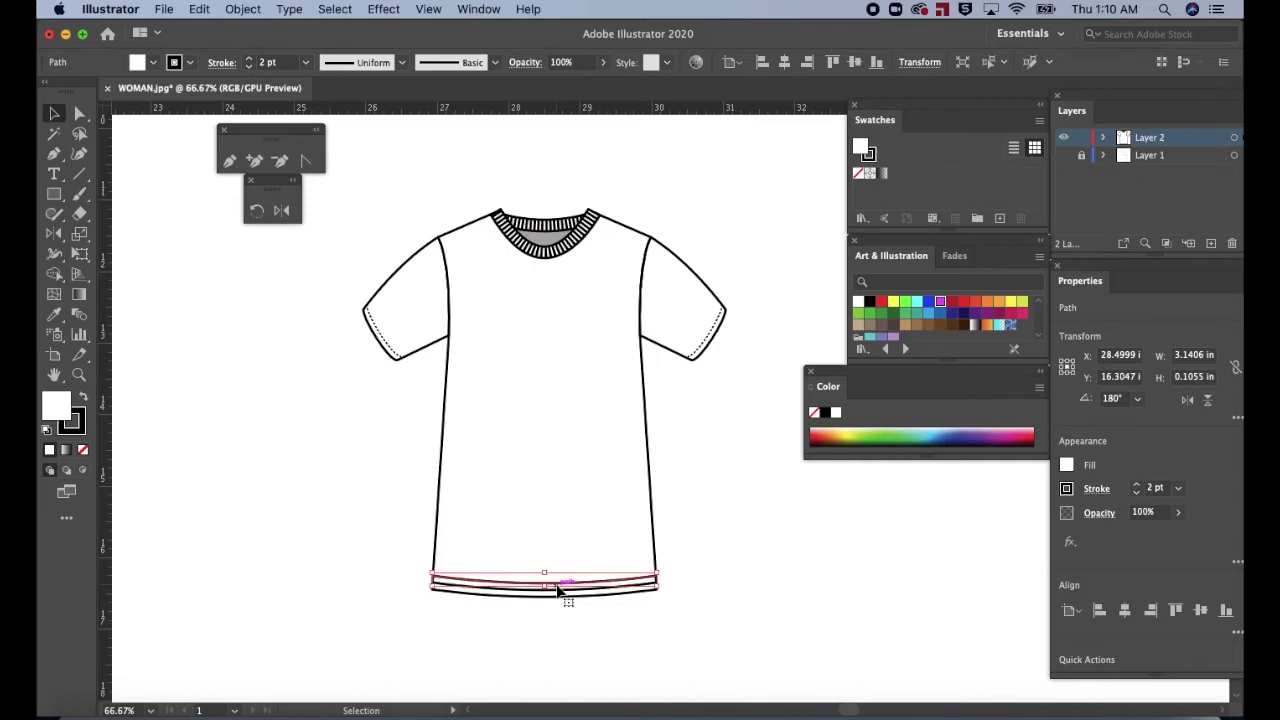
key("Down")
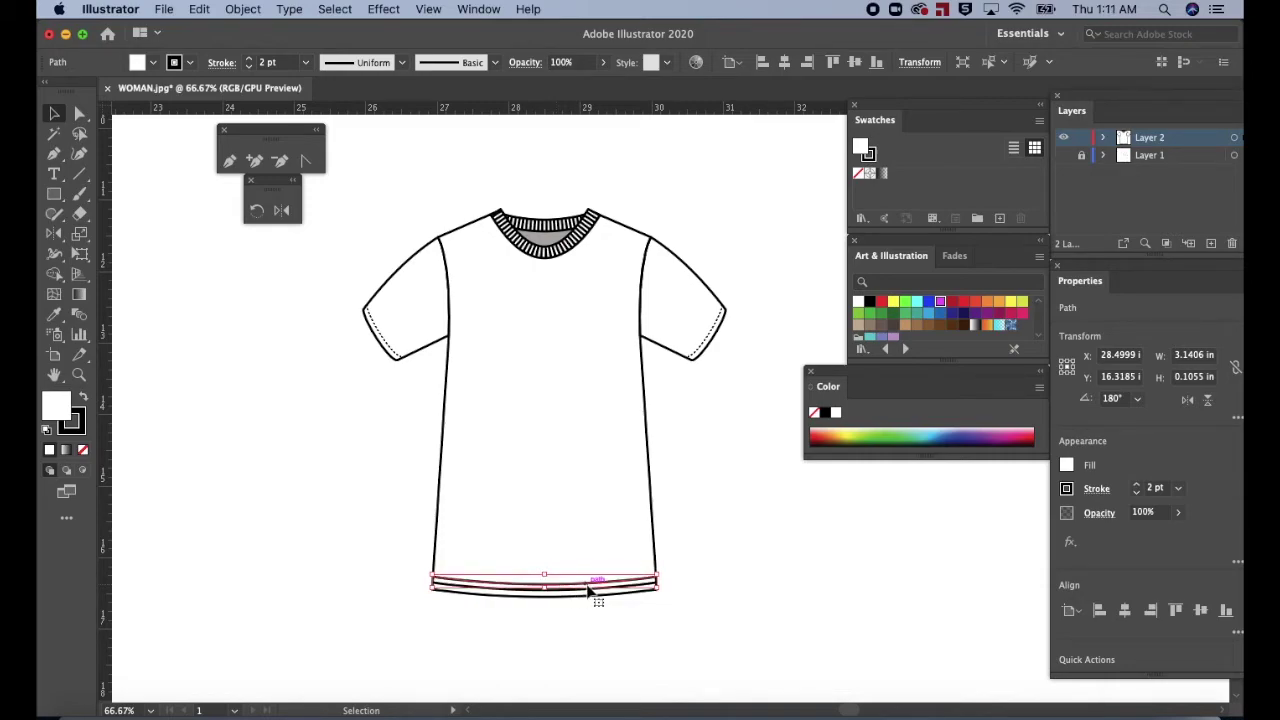
Apply the sleeve stitching's 1 pt dashed stroke without fill to both hem curves using the Eyedropper, and deselect.
left_click_drag(594, 612, 659, 553)
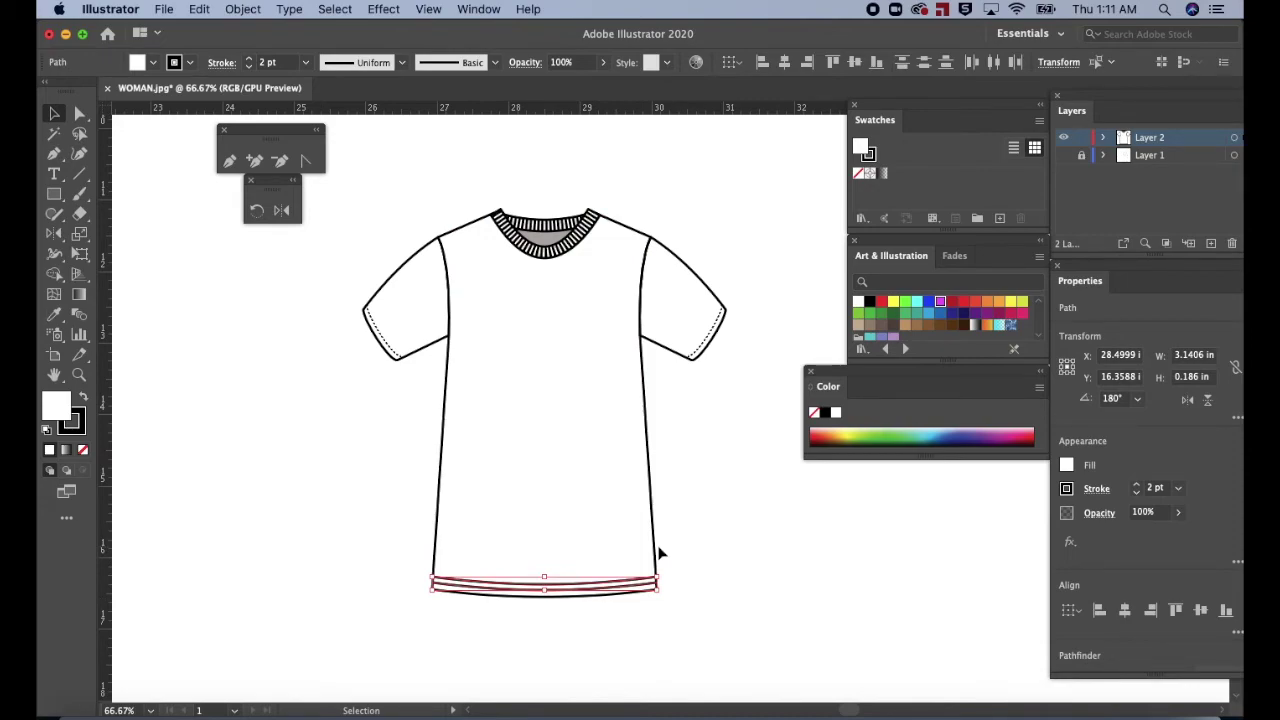
key("i")
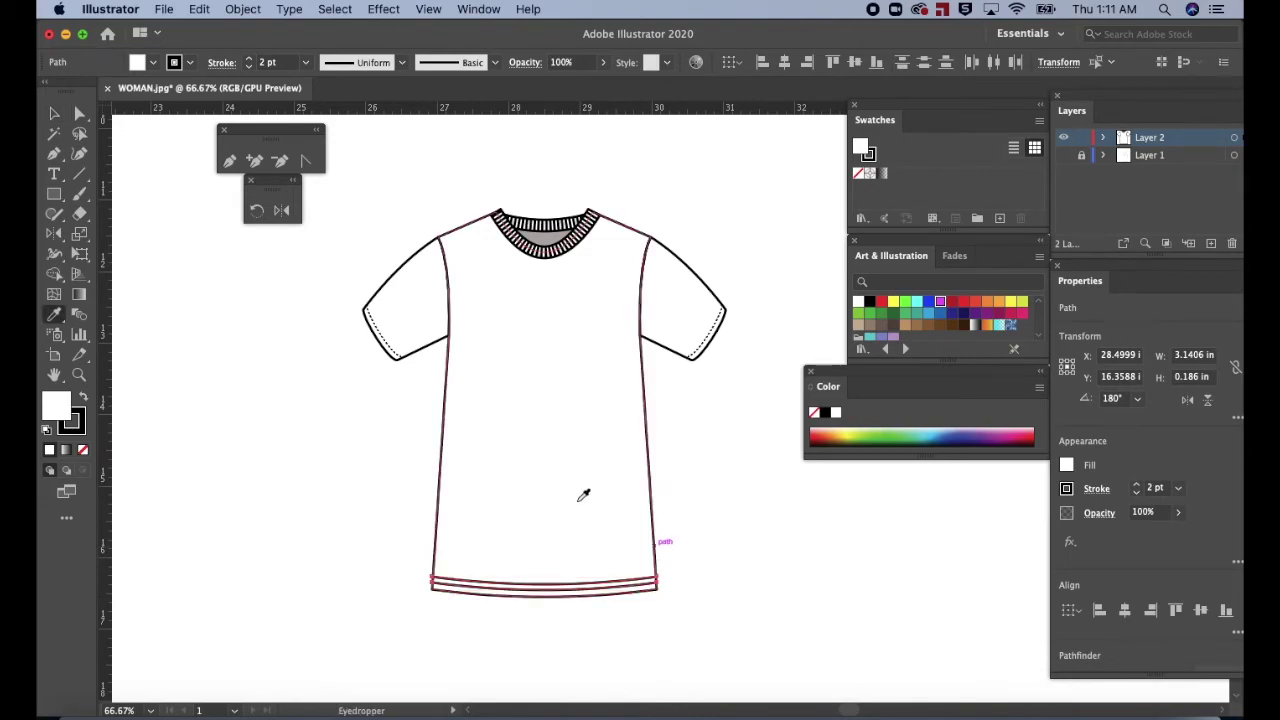
left_click(57, 317)
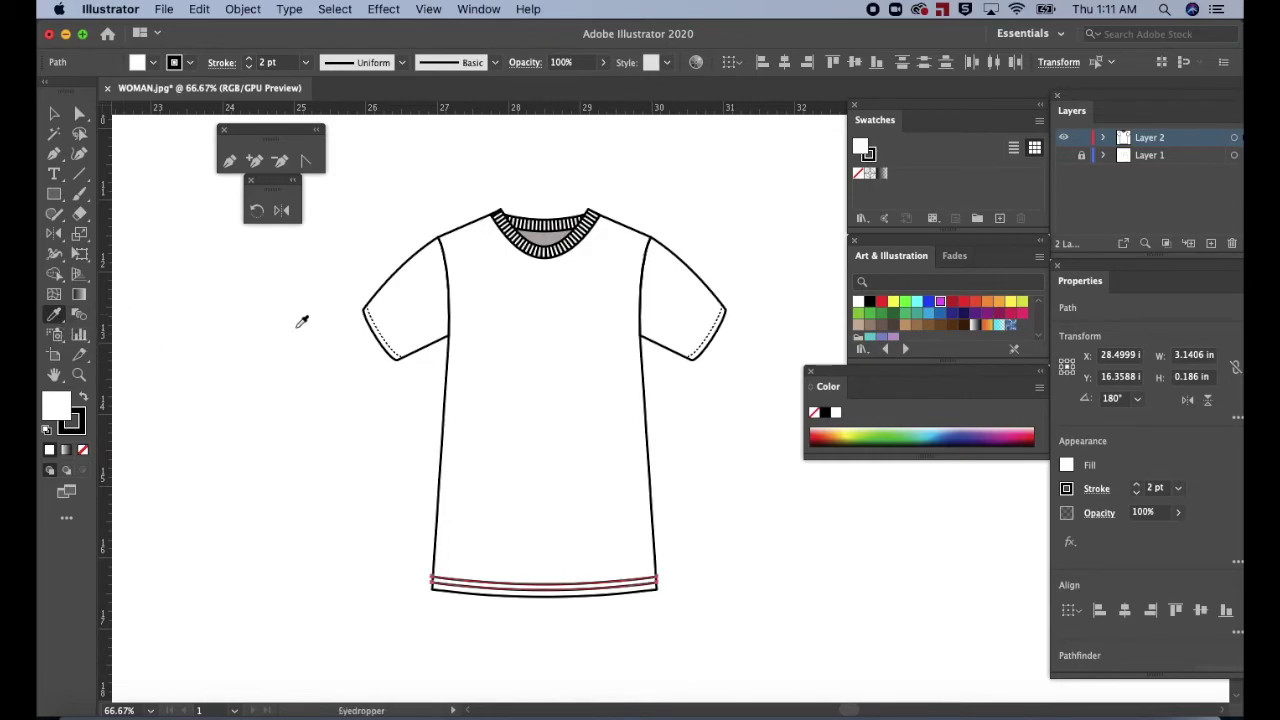
left_click(390, 330)
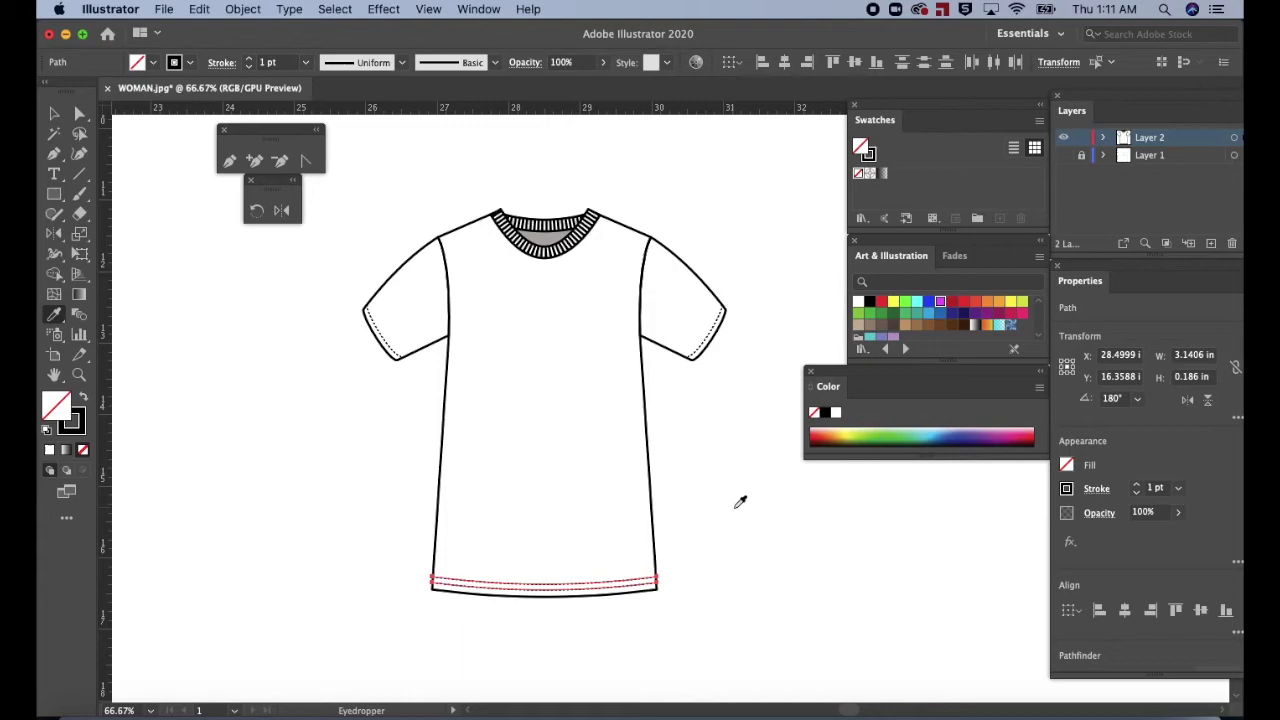
key("v")
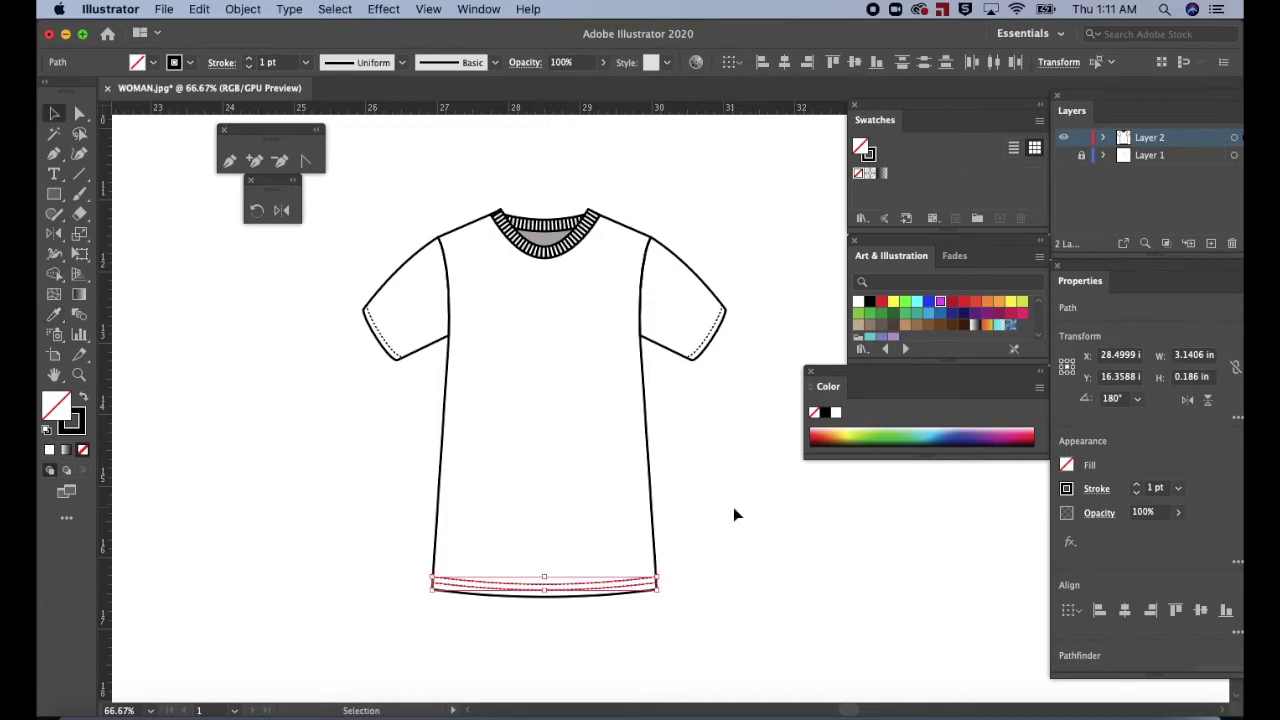
left_click(722, 531)
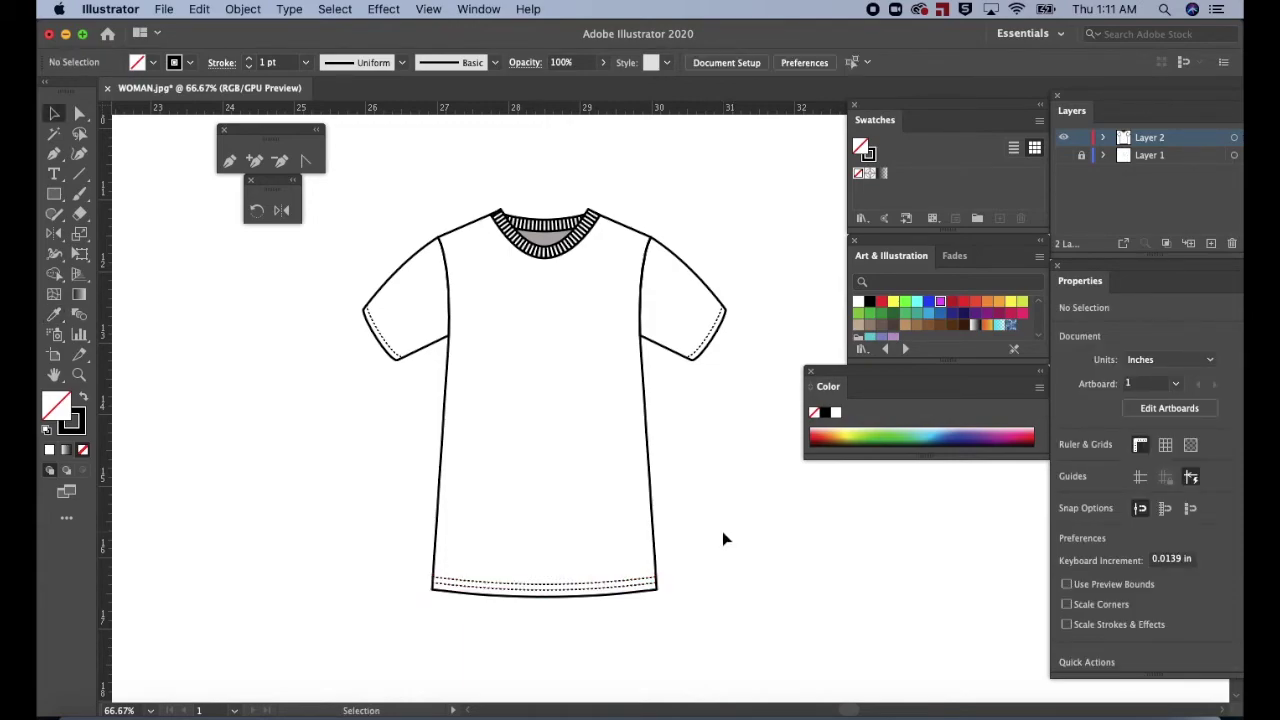
Fill the shirt body and both sleeves with the red R=237 G=28 B=36 swatch.
left_click(650, 451)
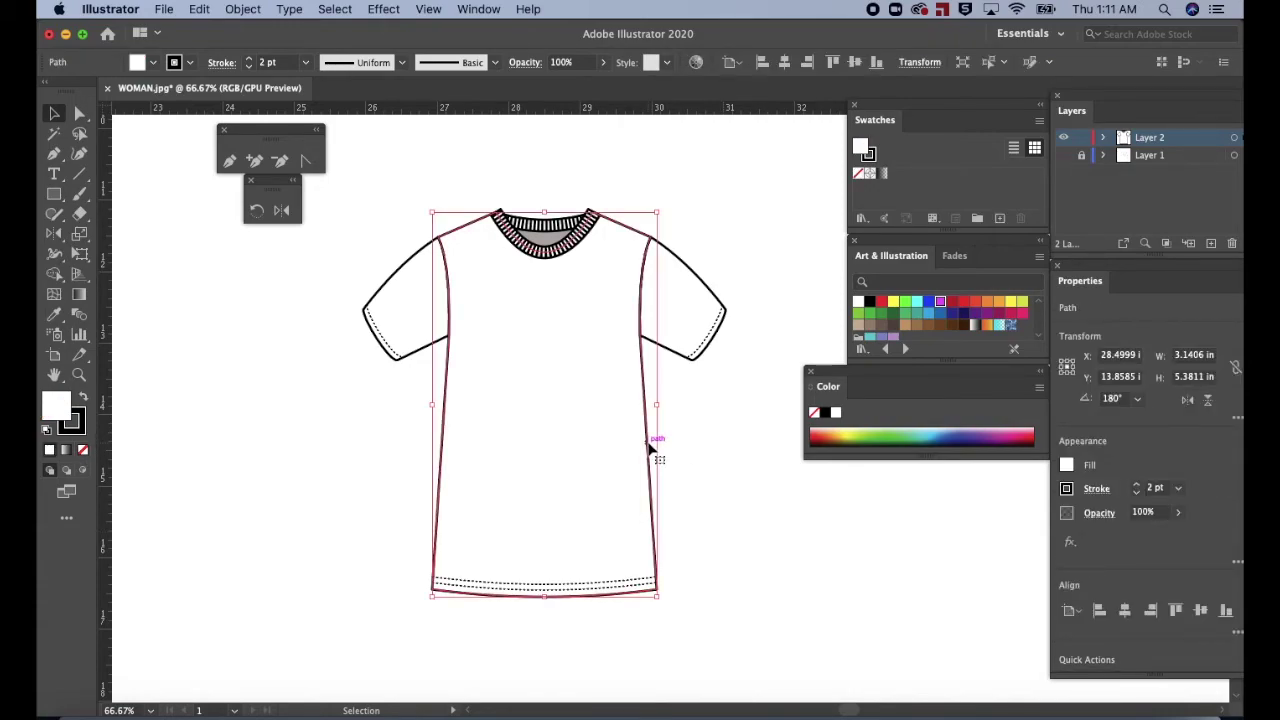
left_click(941, 307)
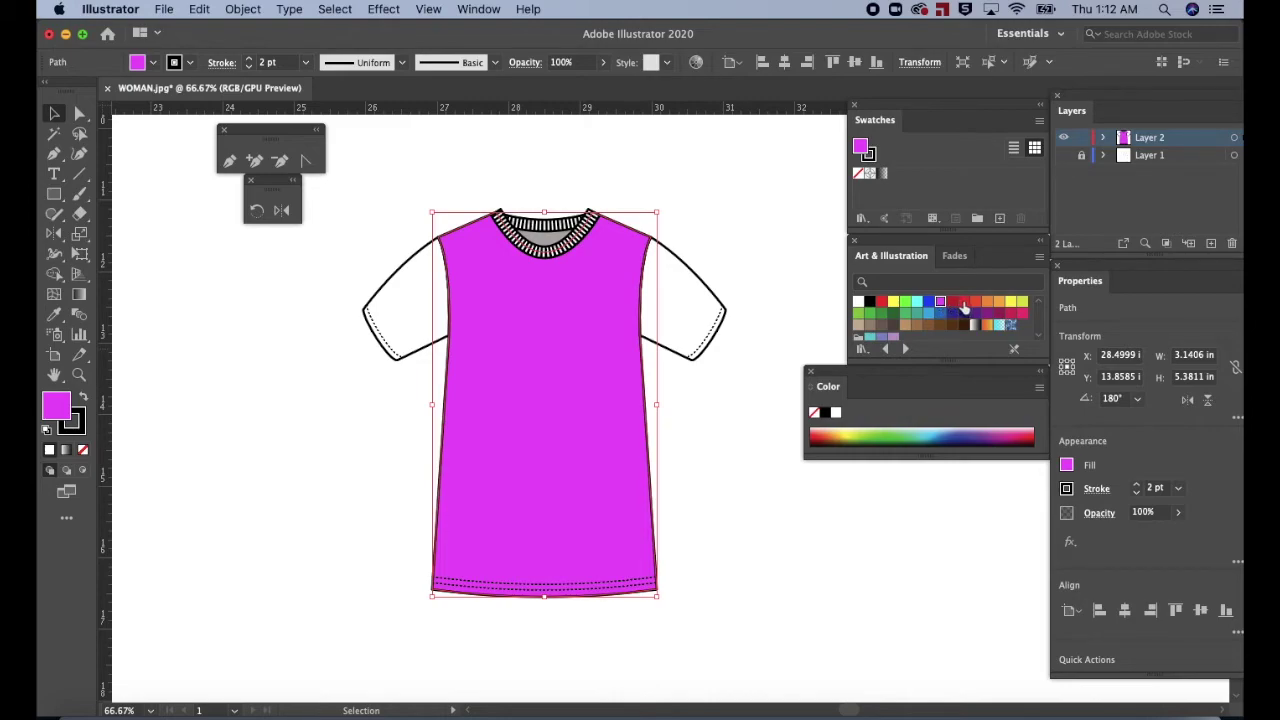
left_click(963, 304)
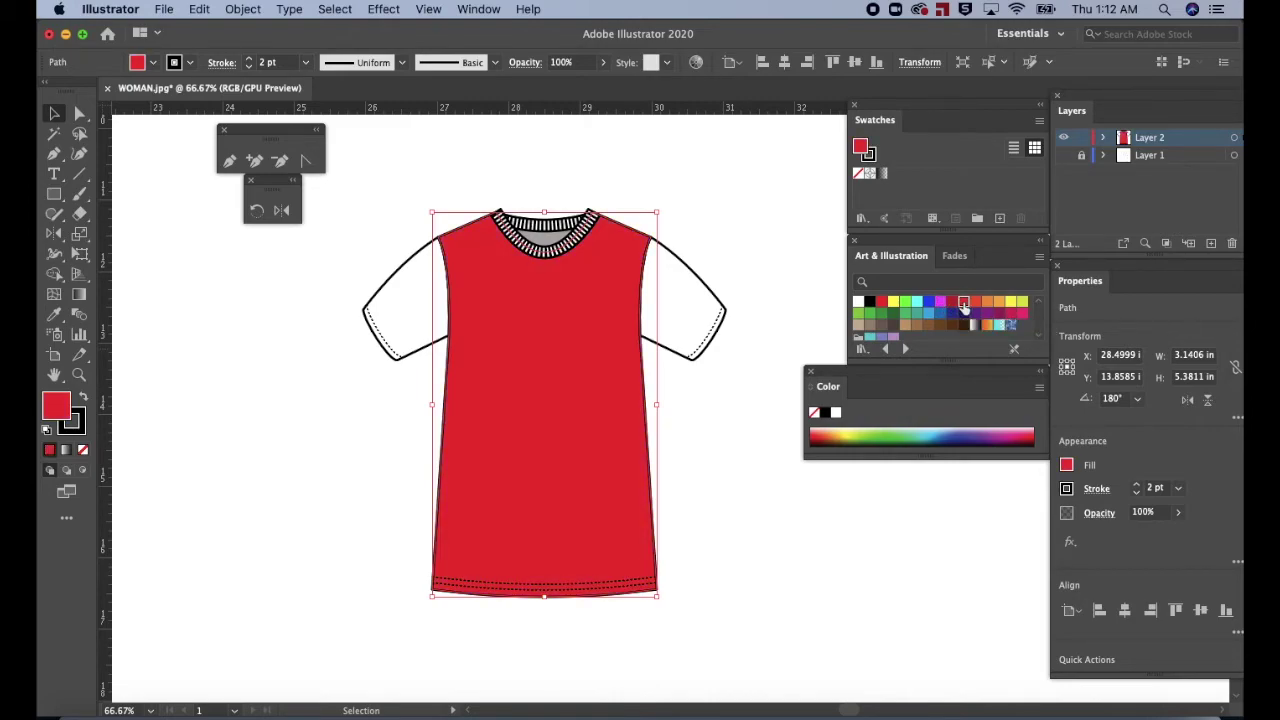
left_click(714, 288)
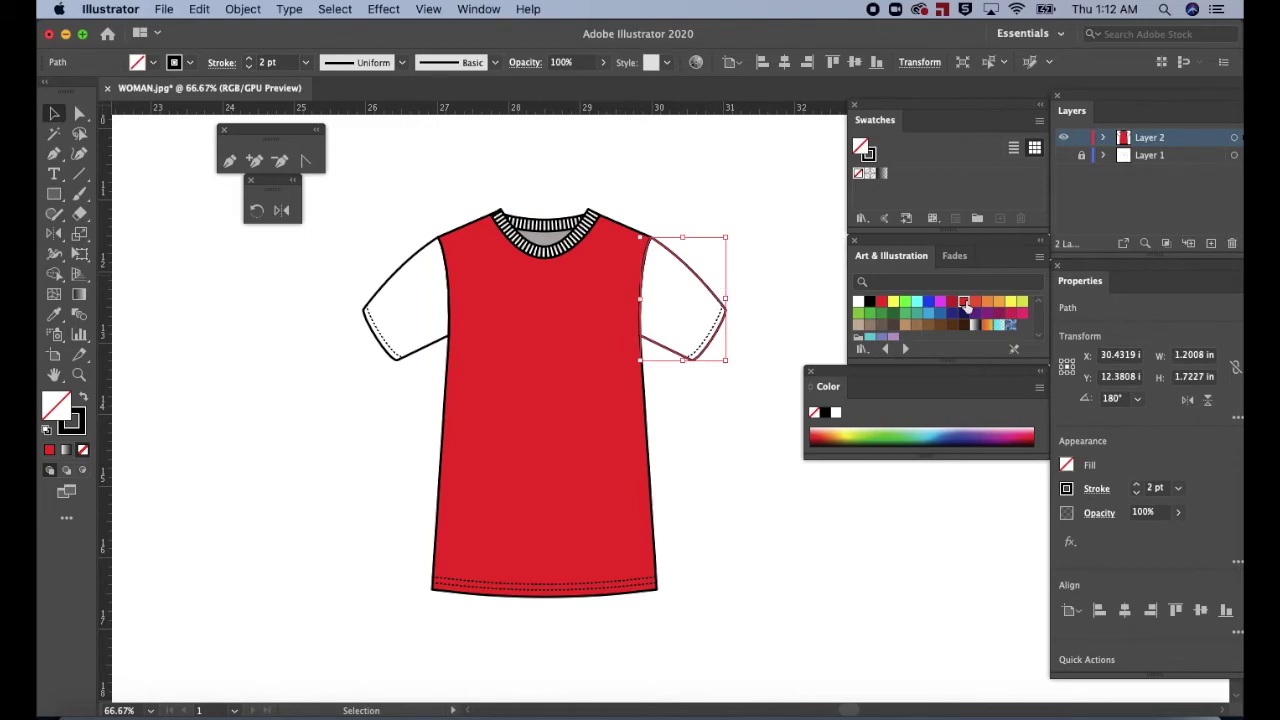
left_click(407, 274)
left_click(963, 304)
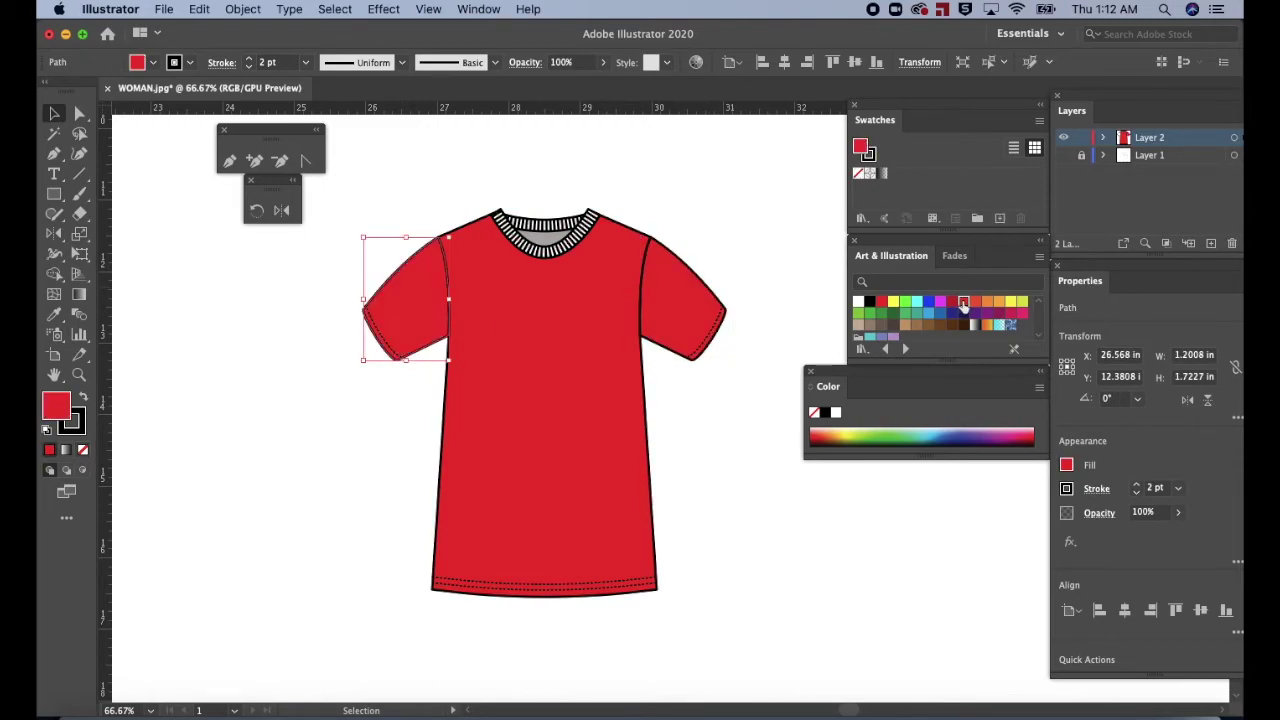
Fill the back and front neckband clip groups with the red R=237 G=28 B=36 swatch, and deselect.
key("super+equal")
left_click_drag(656, 177, 371, 186)
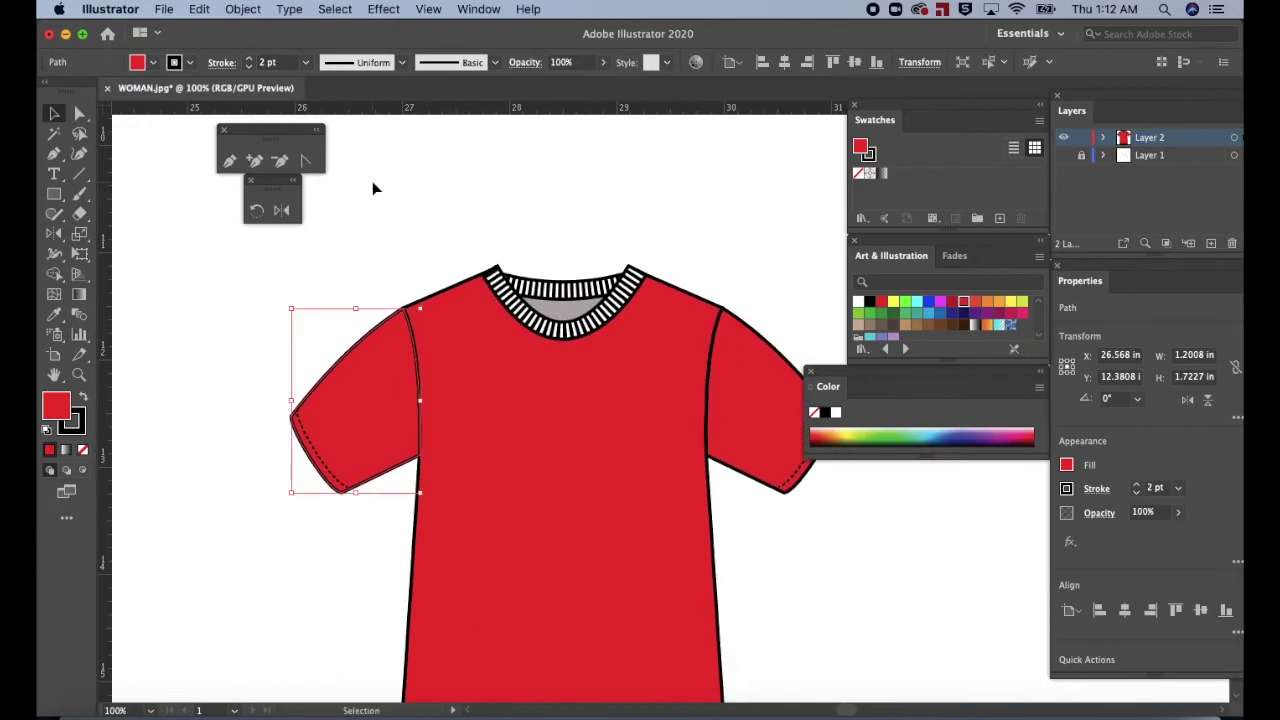
left_click(553, 302)
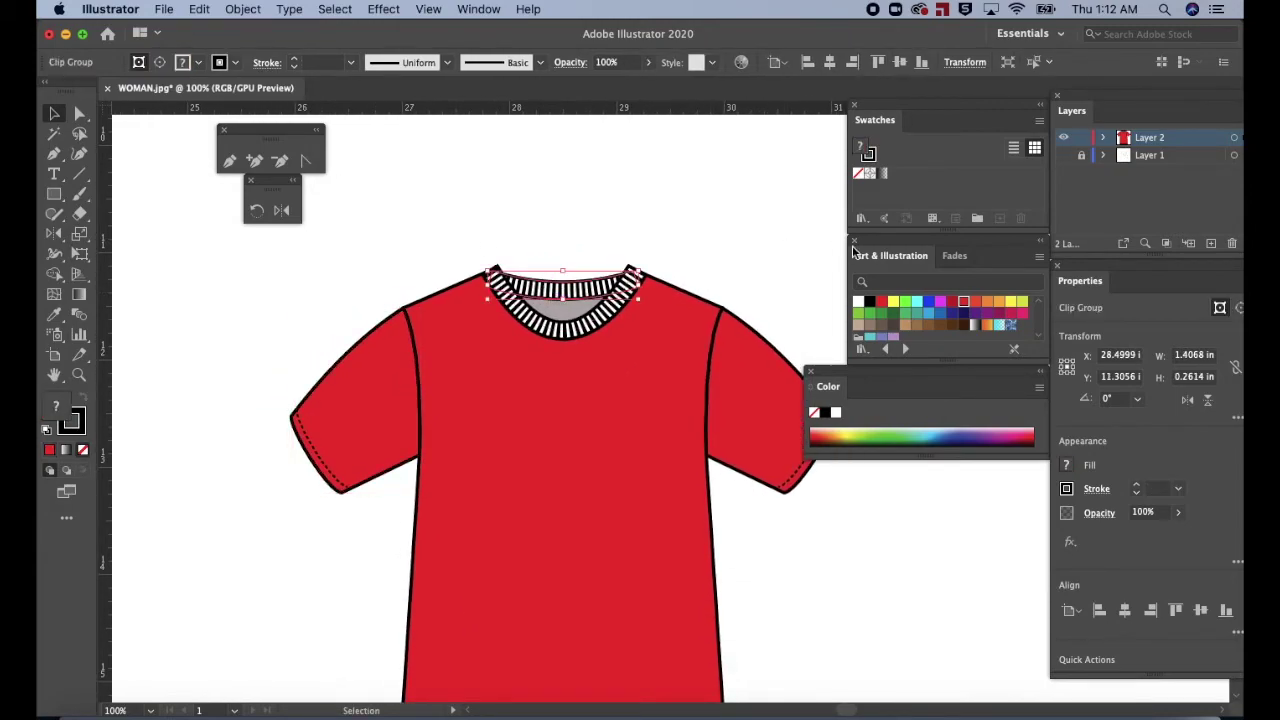
left_click(963, 302)
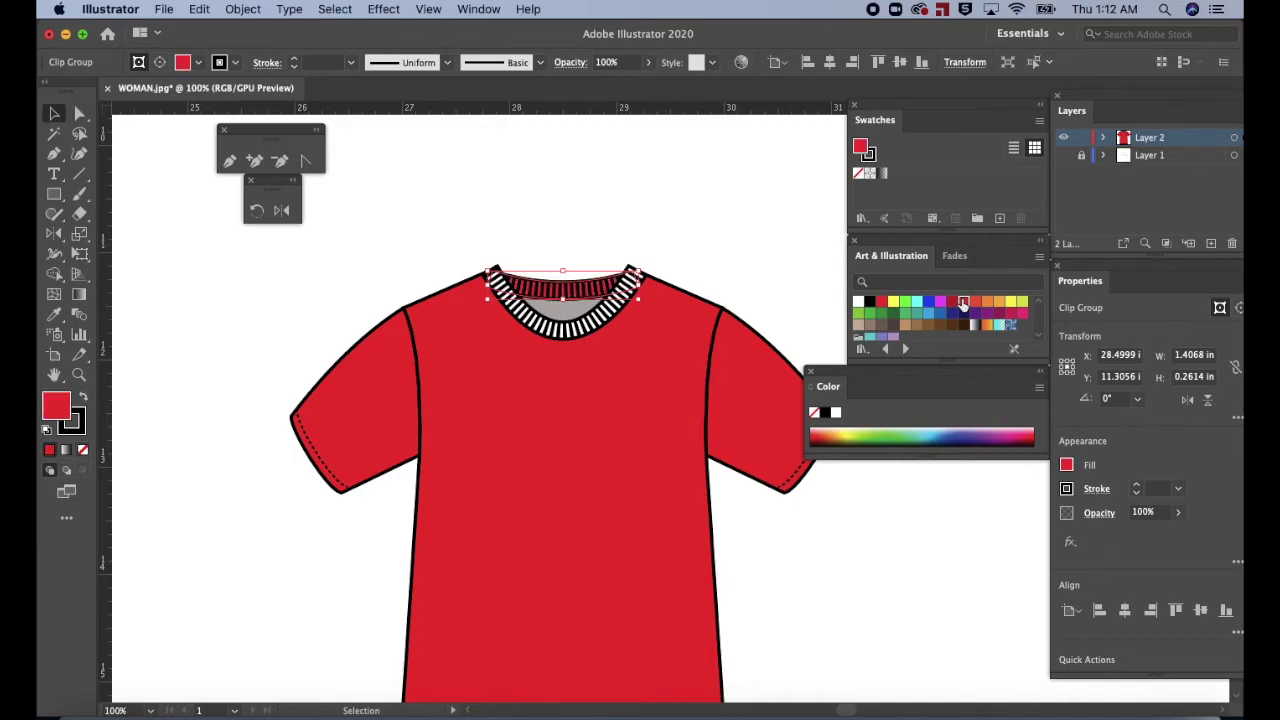
left_click(619, 316, "shift")
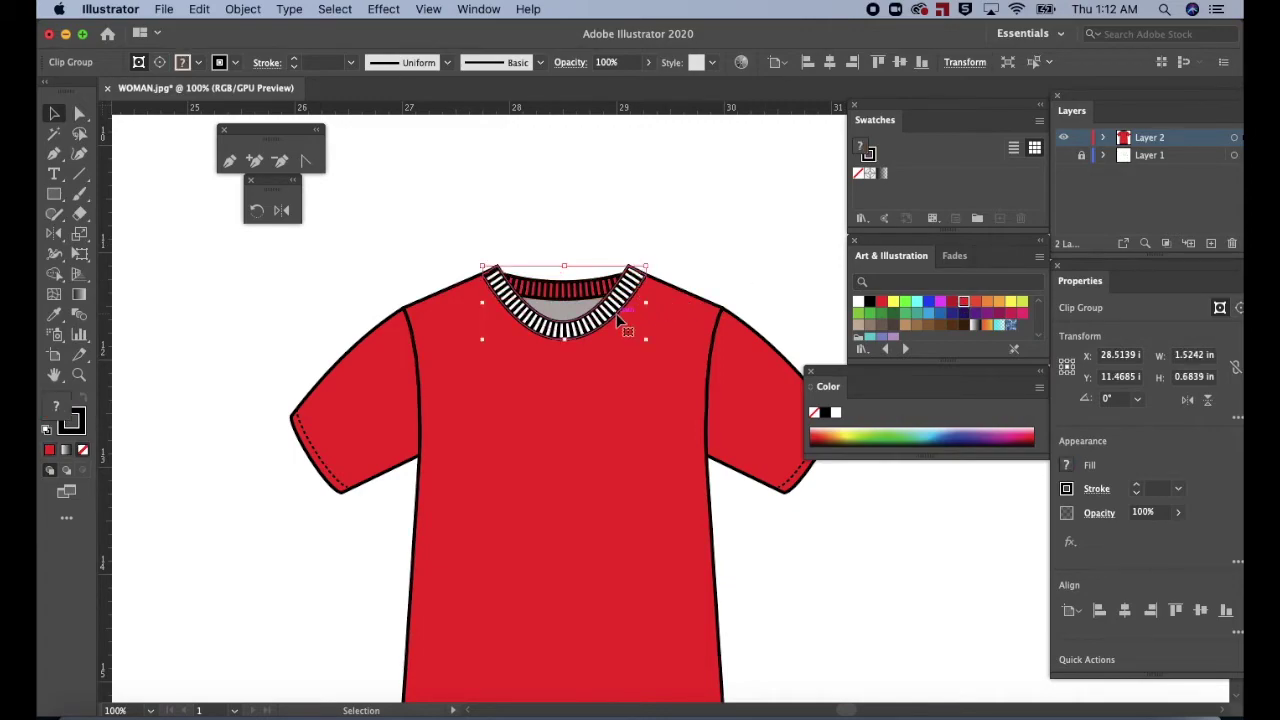
left_click(964, 302)
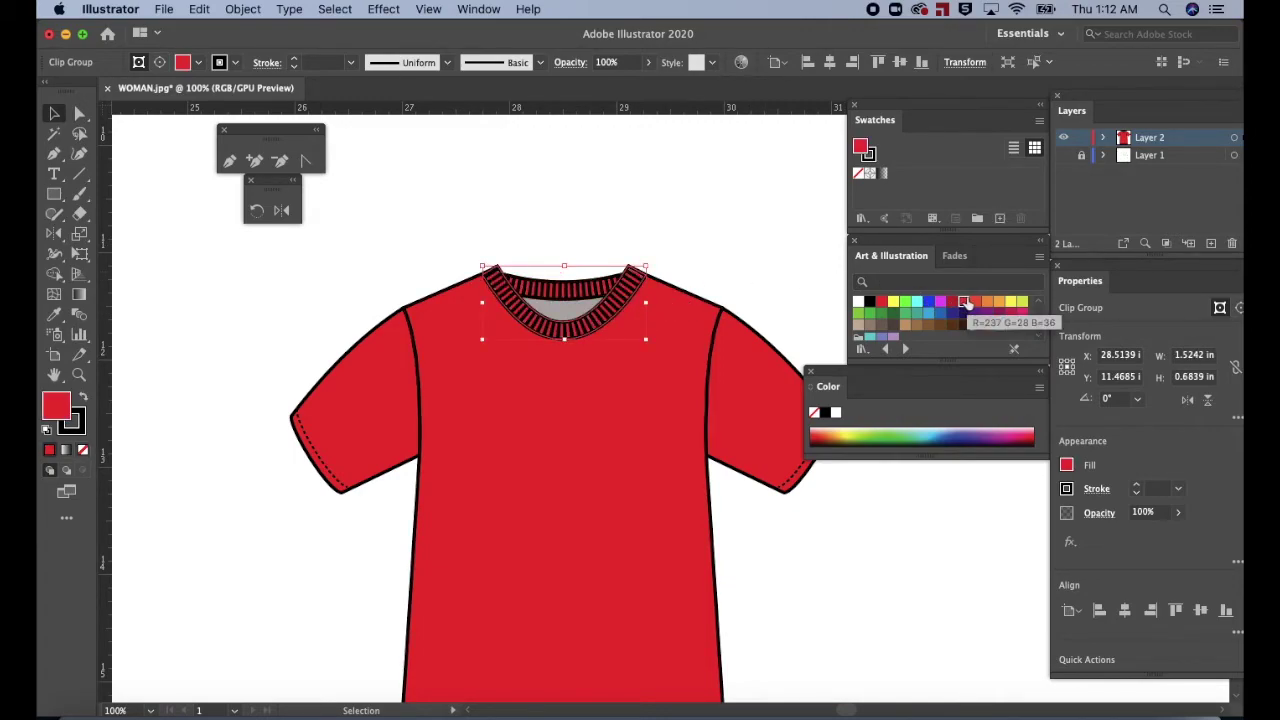
left_click(769, 258)
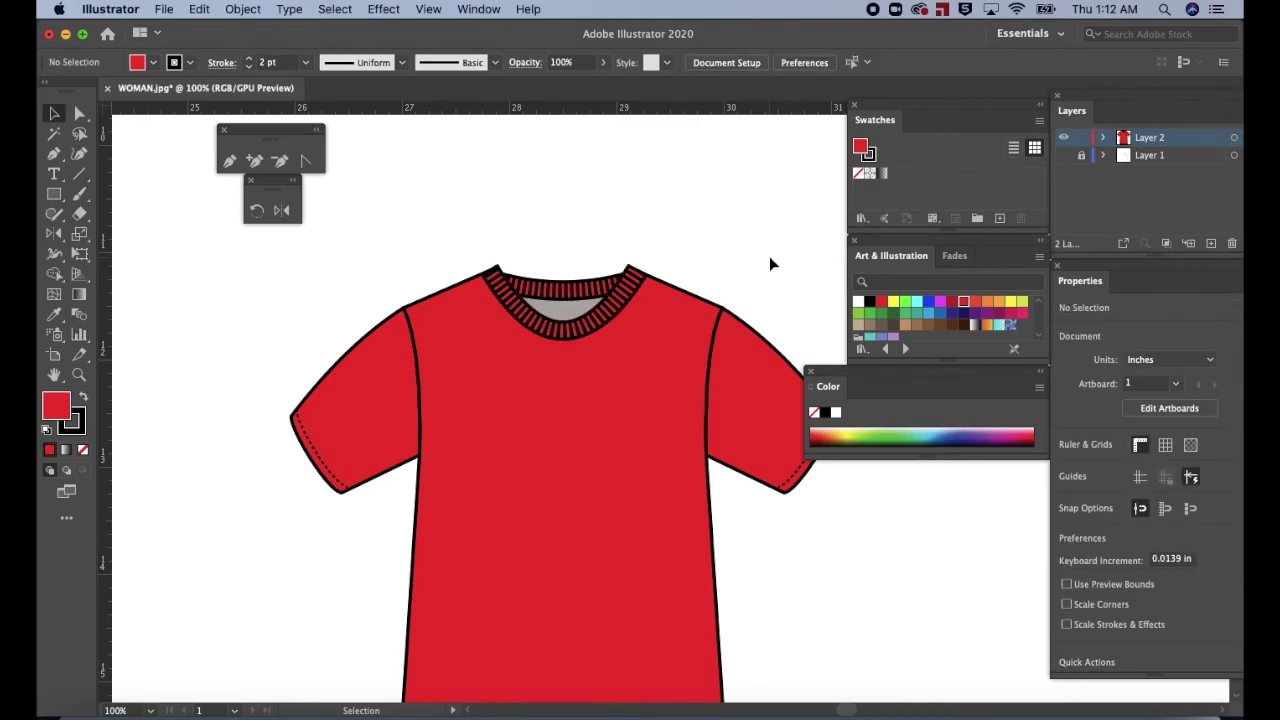
Lock Layer 2, which holds the finished shirt drawing.
key("a")
key("super+minus")
key("space")
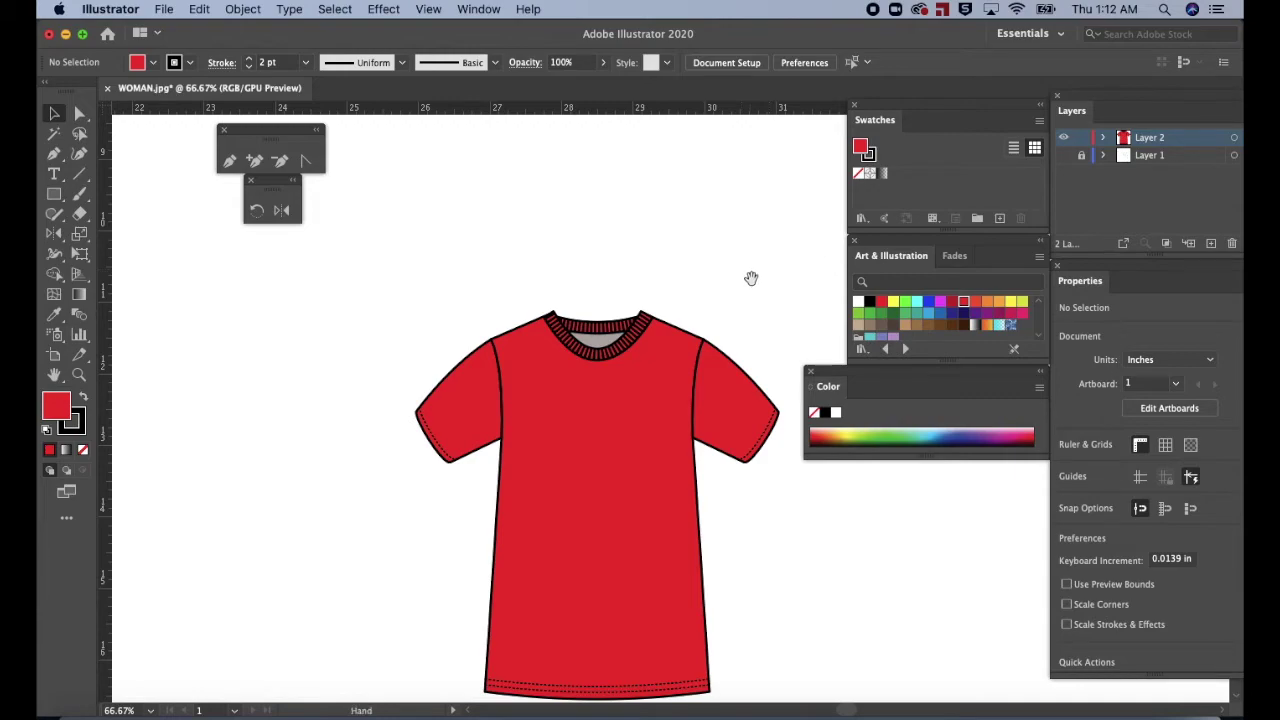
left_click_drag(752, 281, 726, 215)
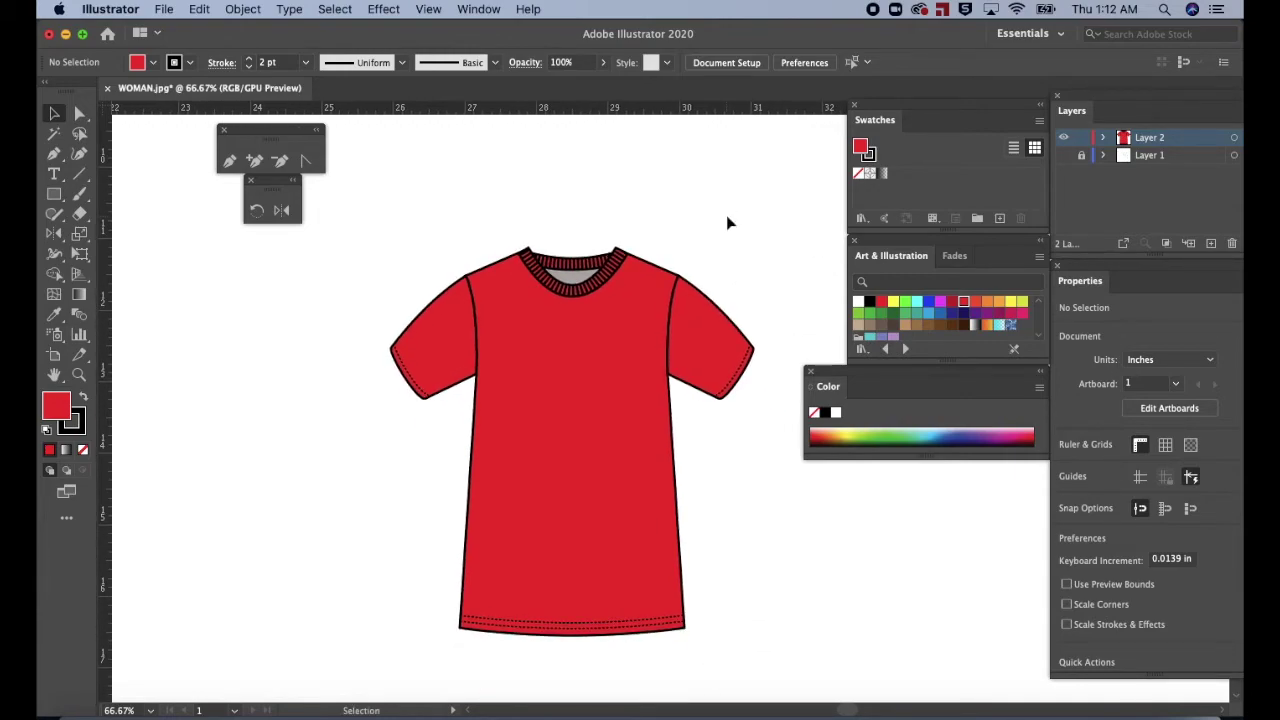
left_click(1081, 140)
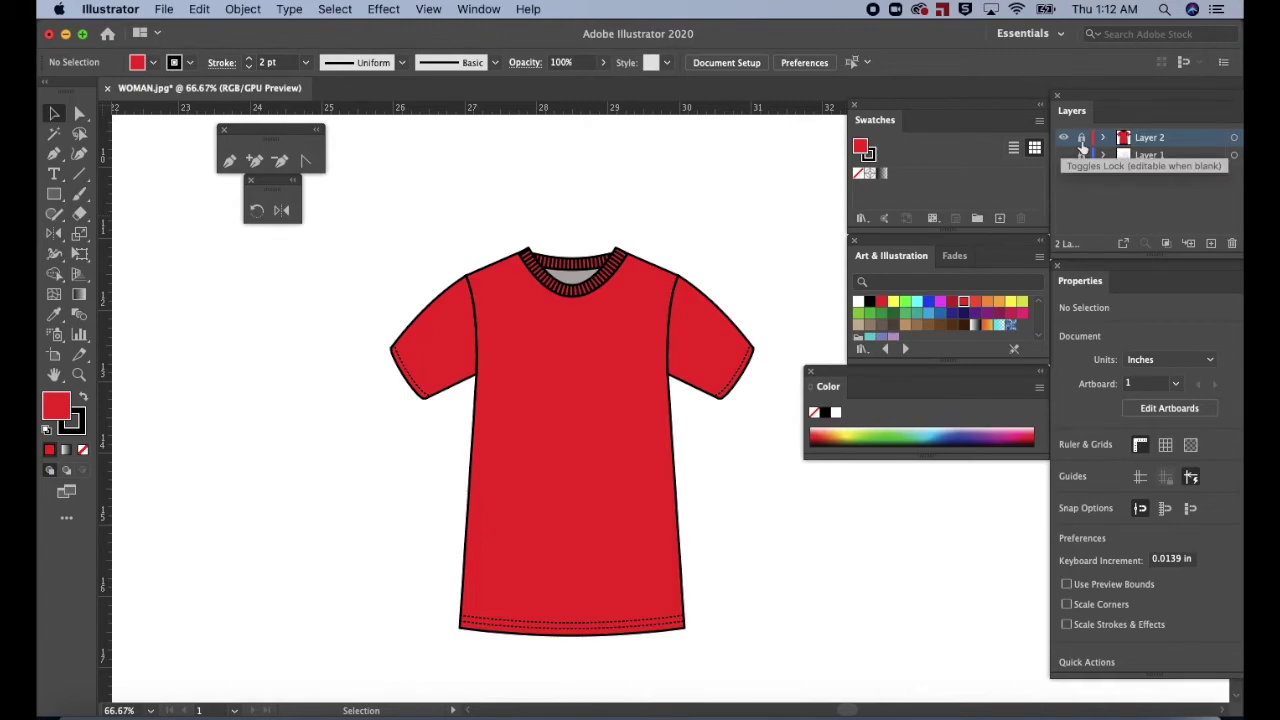
left_click(1081, 155)
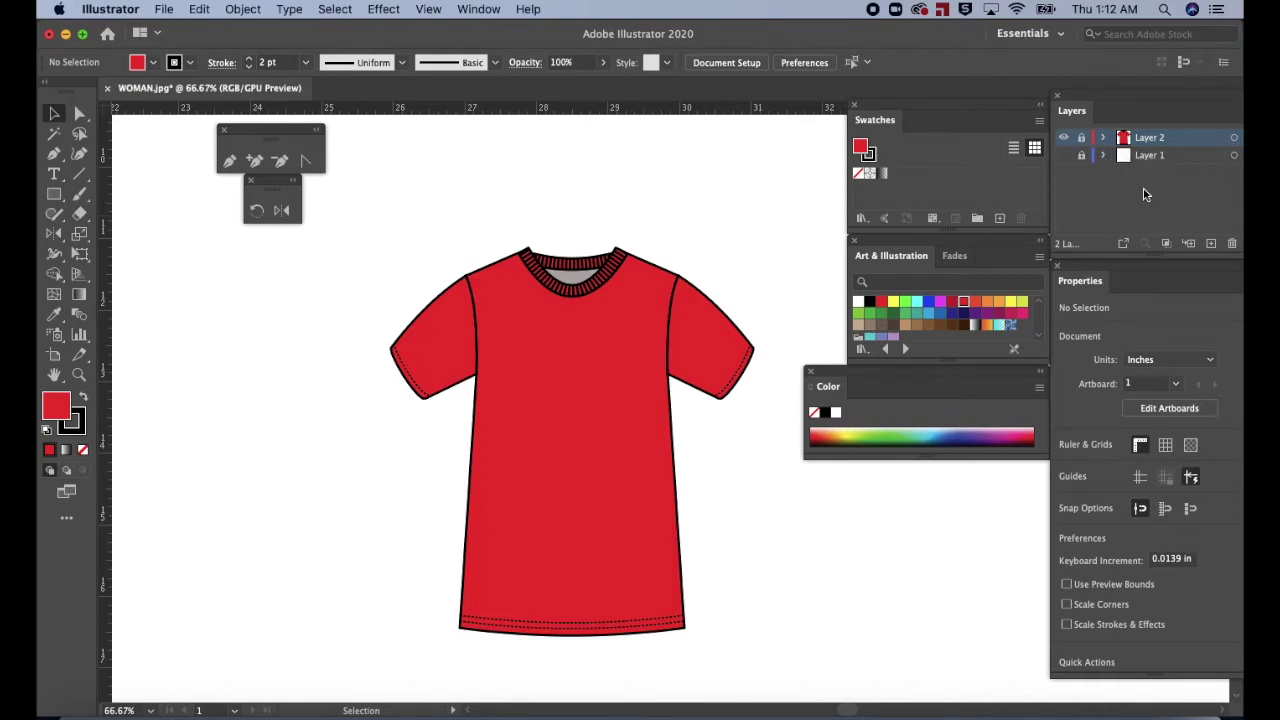
On a new layer, draw a curved fold line about 3.5 in tall down the body's left side with a 1 pt stroke and no fill.
left_click(1210, 245)
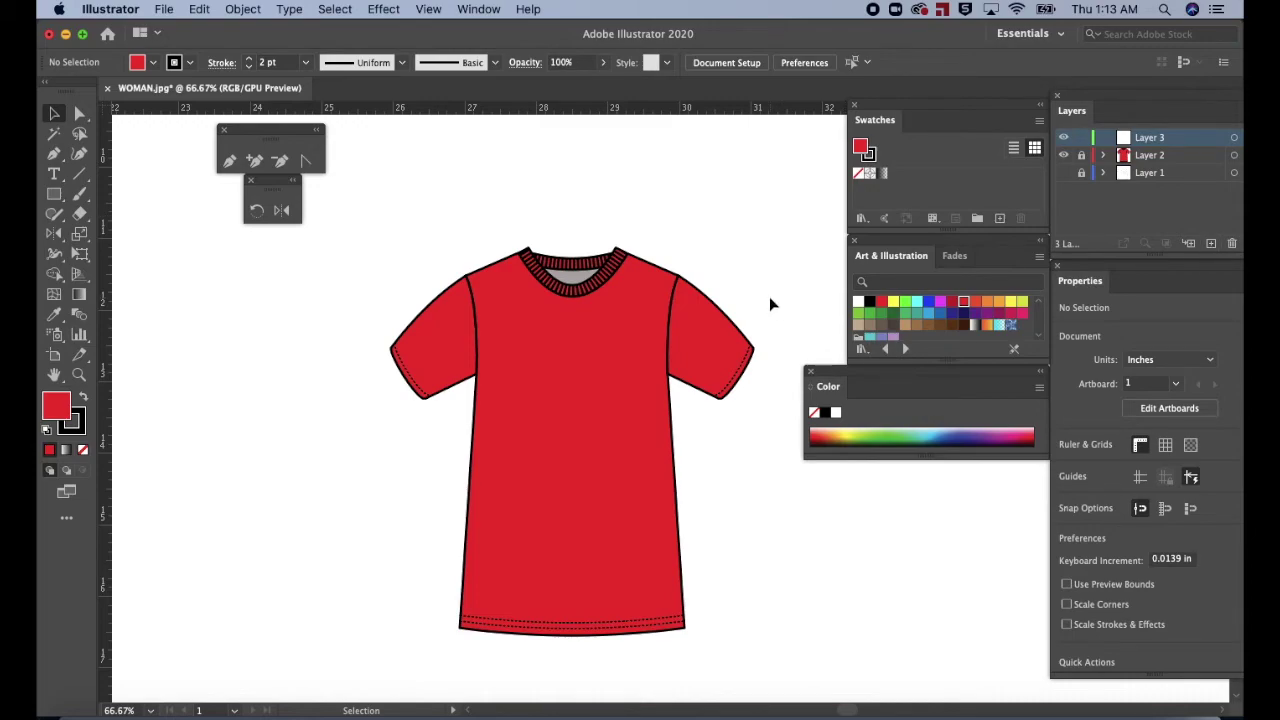
key("p")
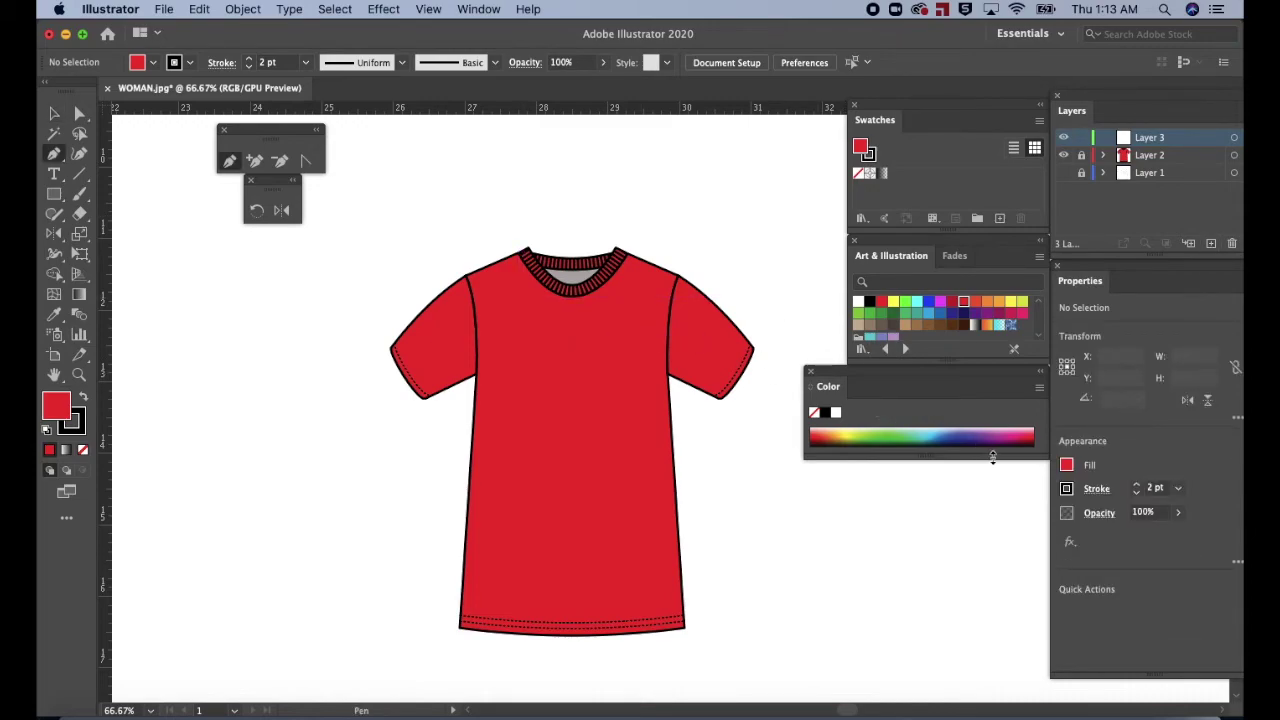
left_click(1136, 493)
left_click(503, 340)
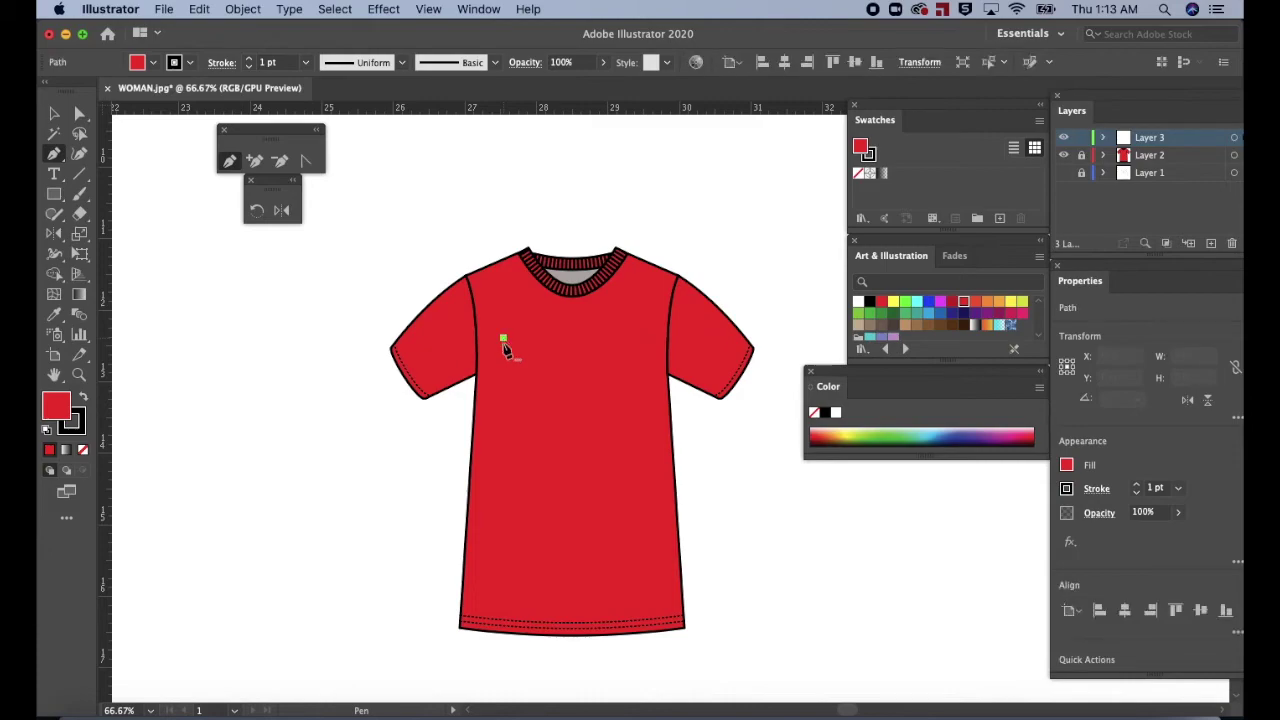
left_click(532, 592)
left_click_drag(532, 590, 560, 655)
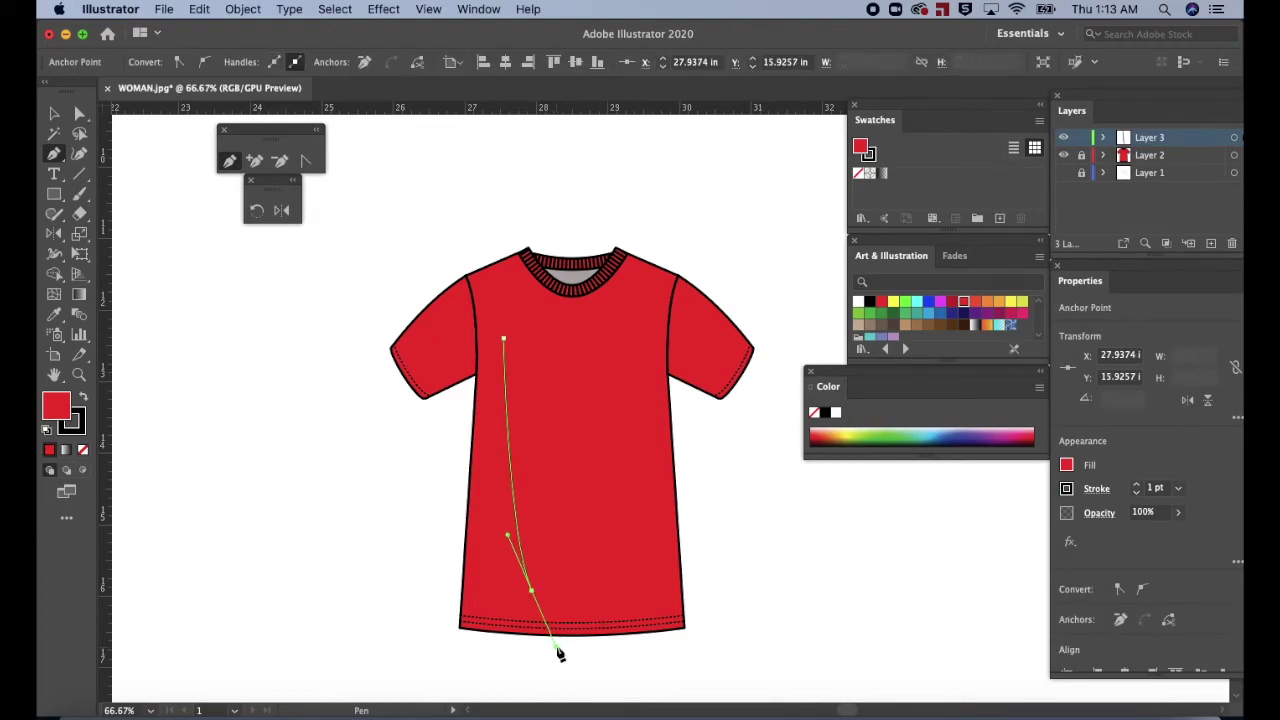
key("v")
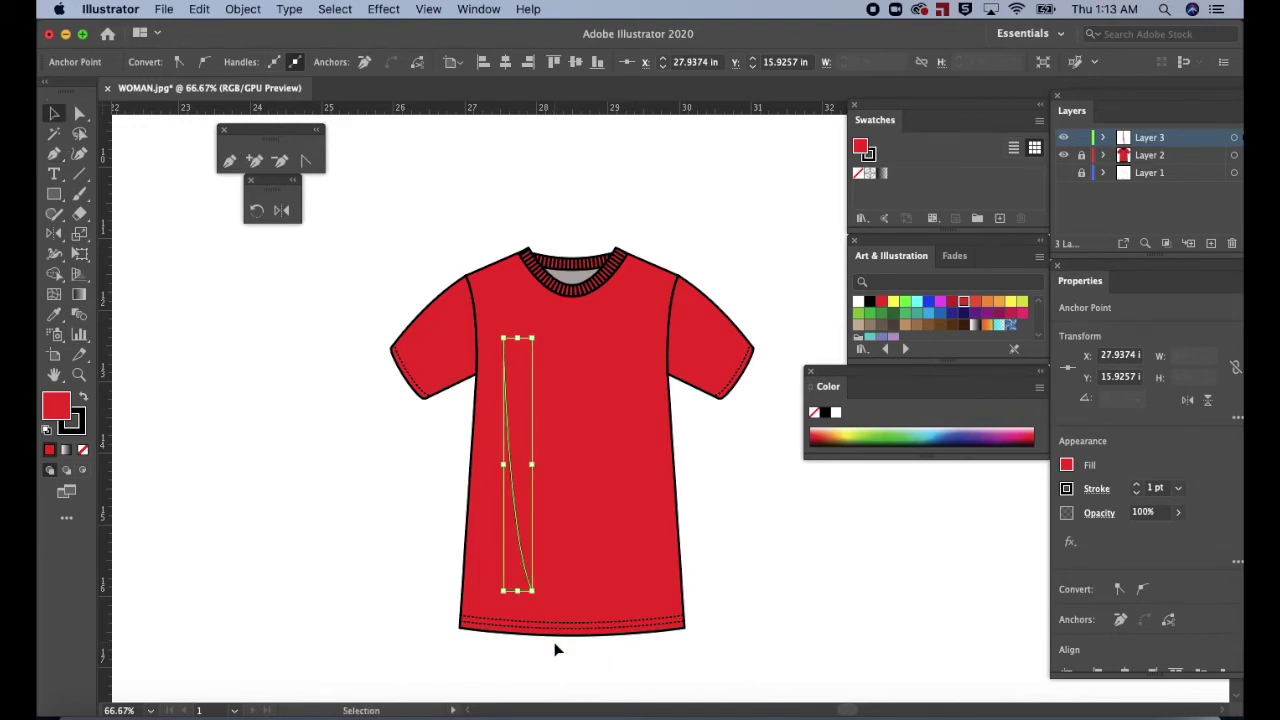
left_click(84, 452)
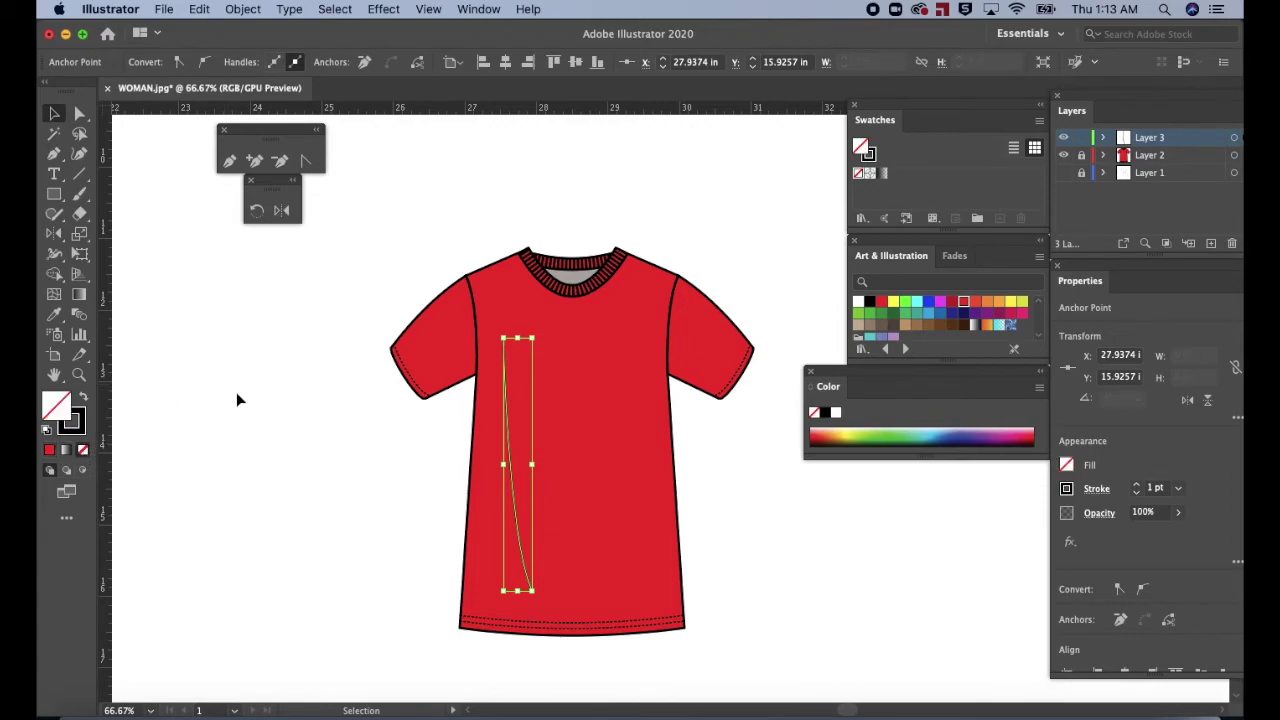
Draw a second curved fold line about 3.4 in tall down the body's right side, bending inward at the hem, and deselect.
key("p")
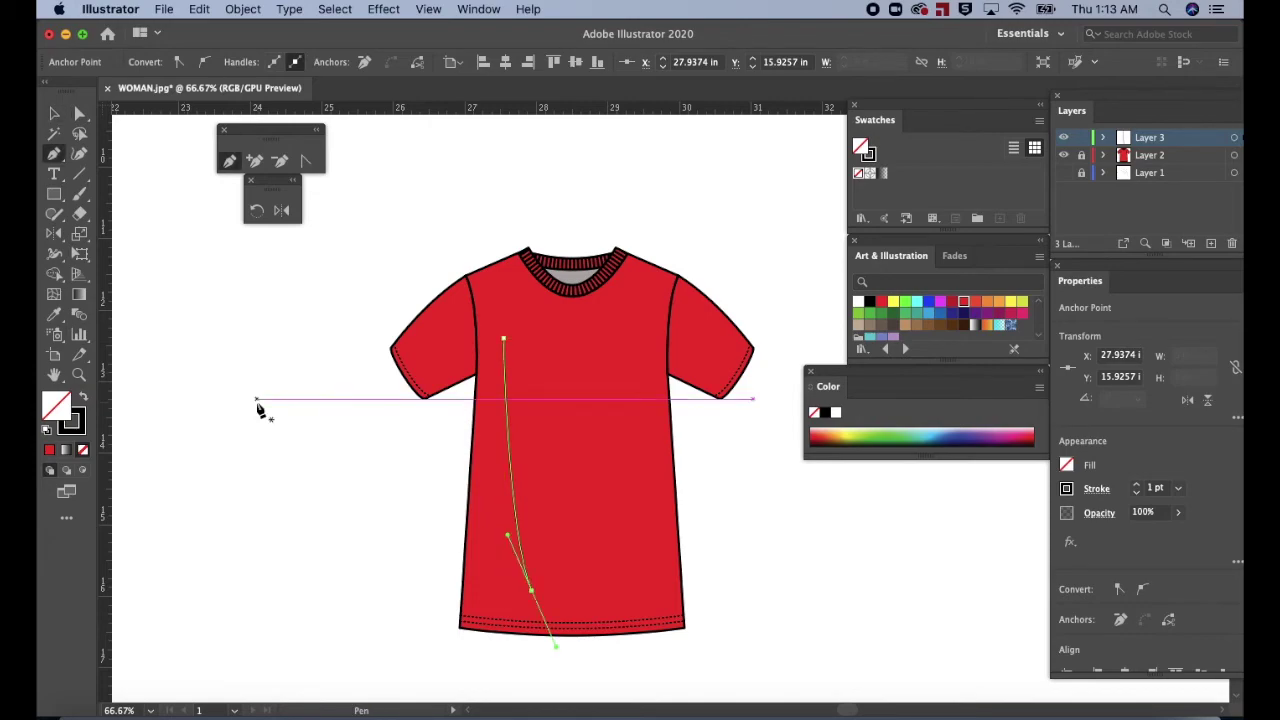
left_click(629, 366, "super")
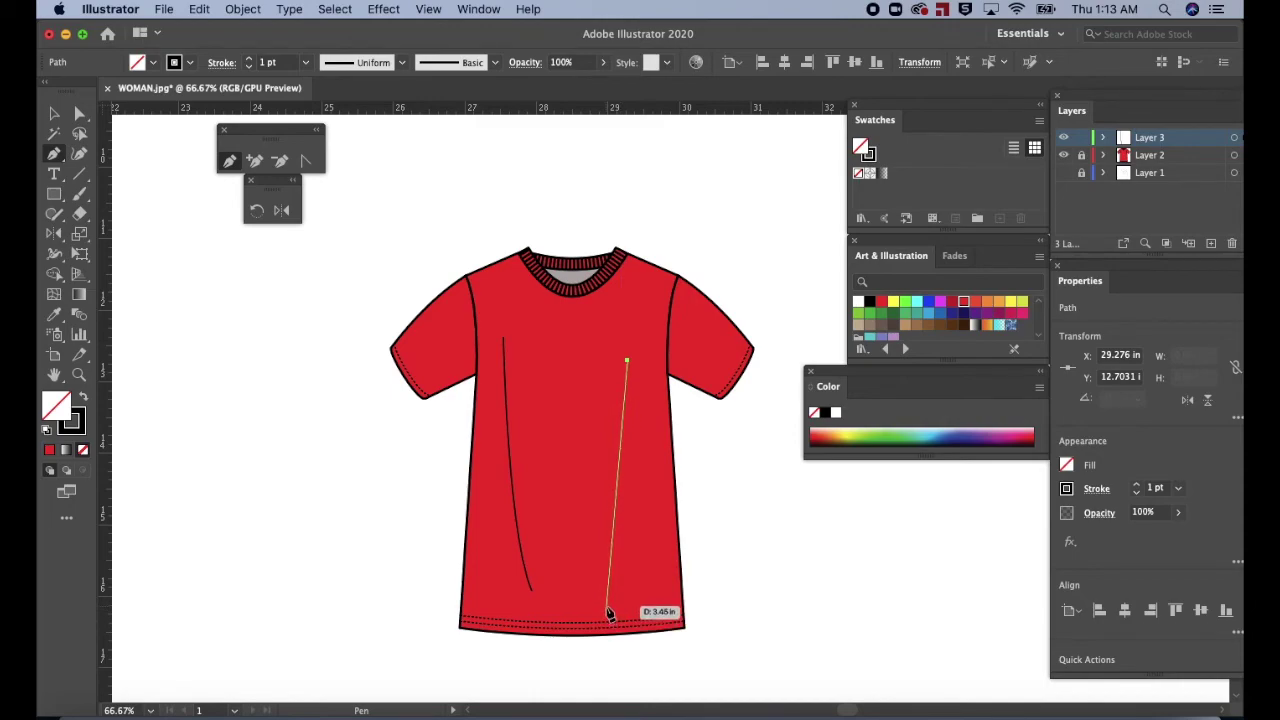
left_click_drag(607, 607, 579, 690)
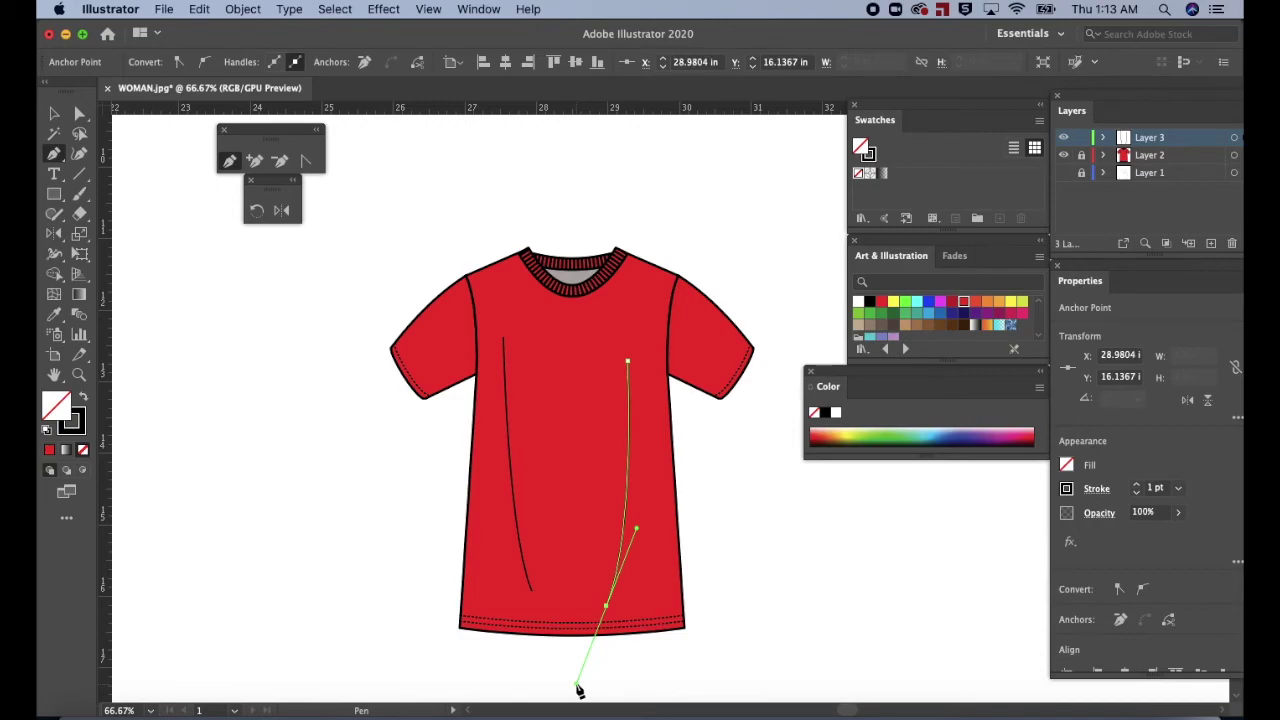
key("v")
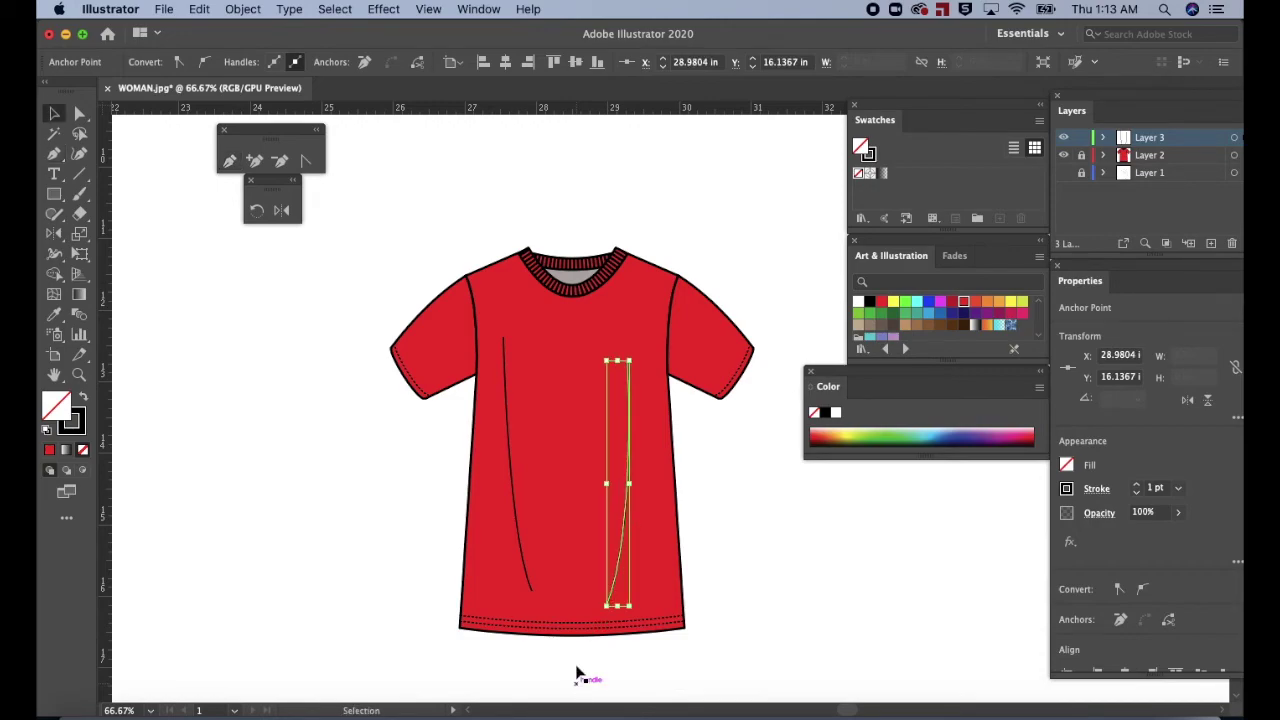
left_click(580, 483)
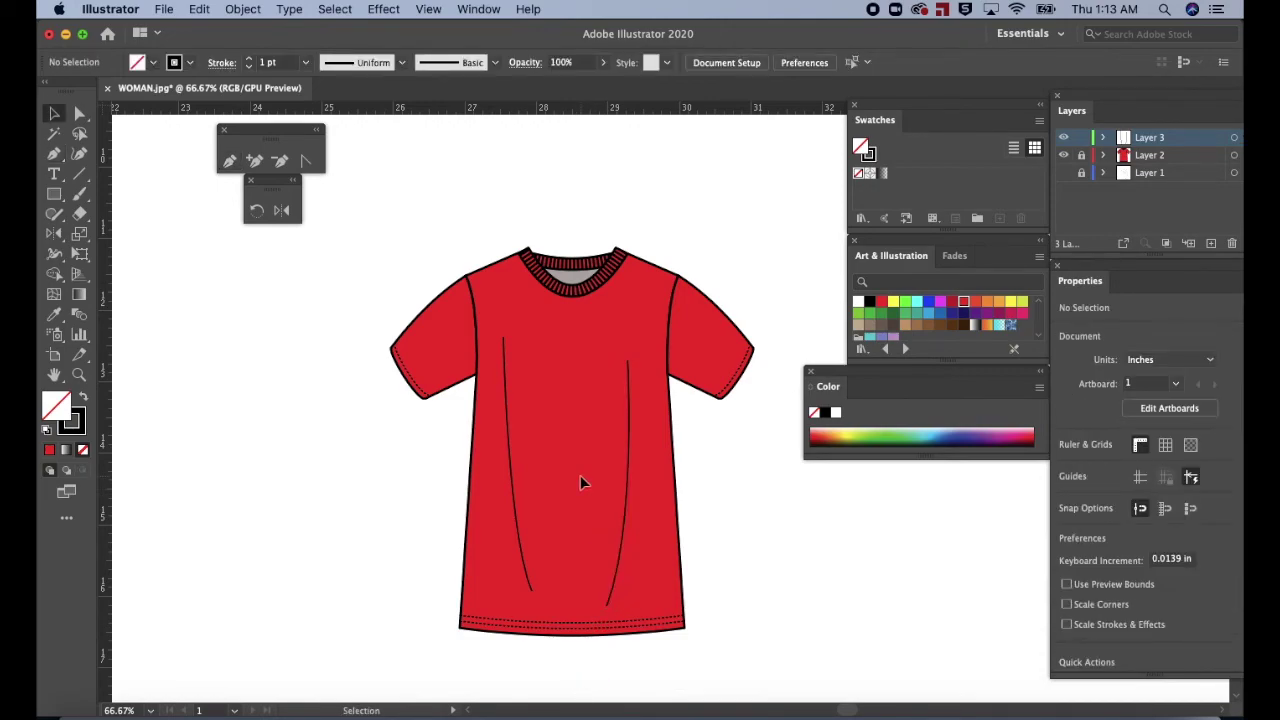
Draw a short curved crease about 0.41 in tall across the left underarm with the Pen tool, and deselect.
key("p")
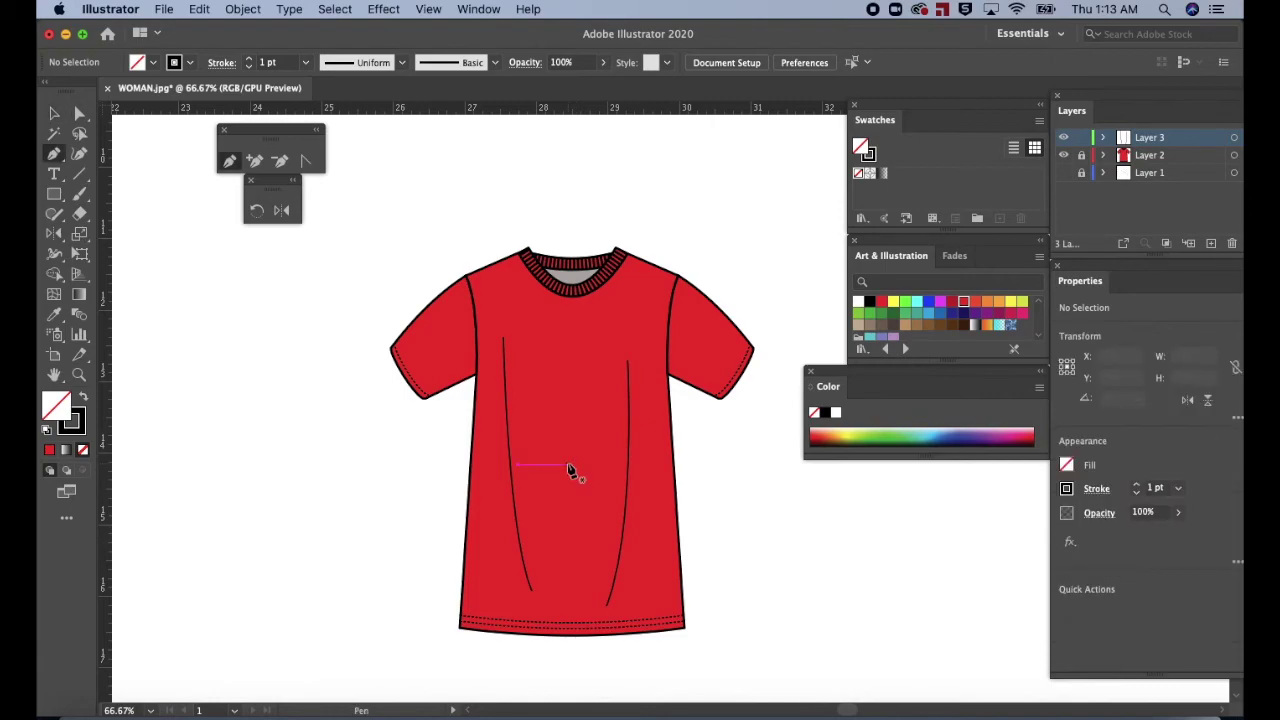
left_click(465, 360)
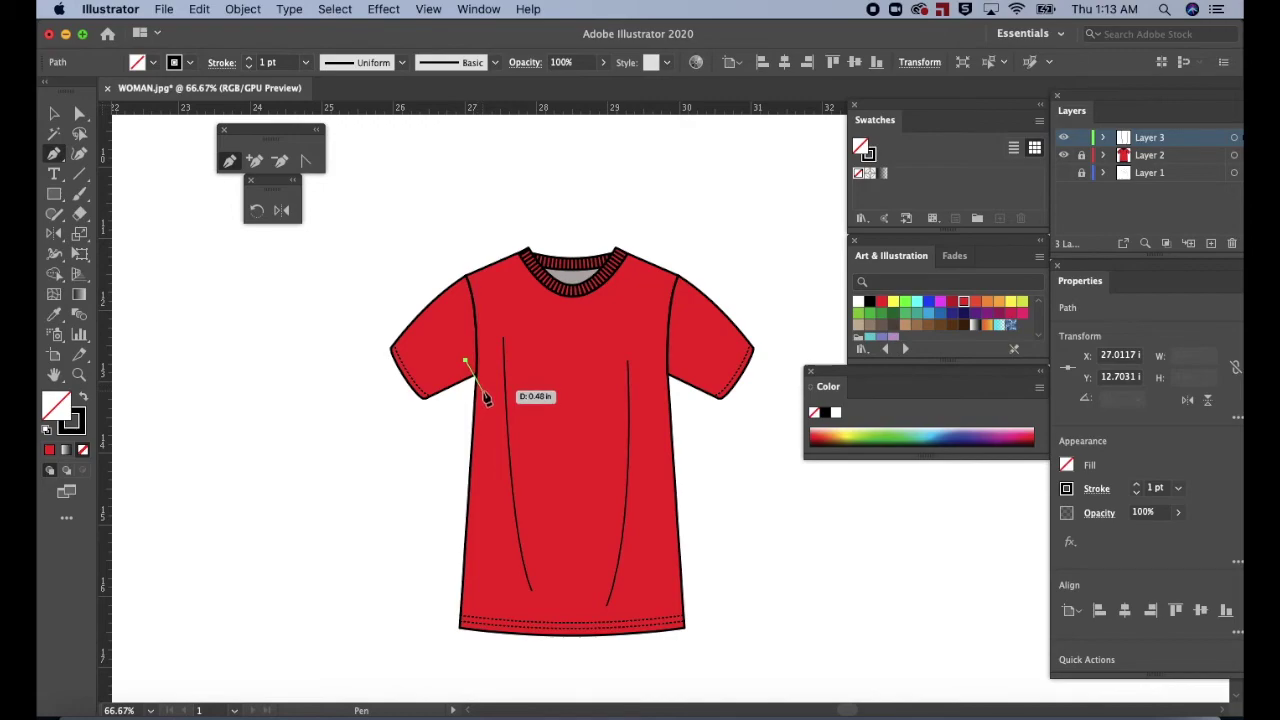
left_click_drag(483, 395, 484, 414)
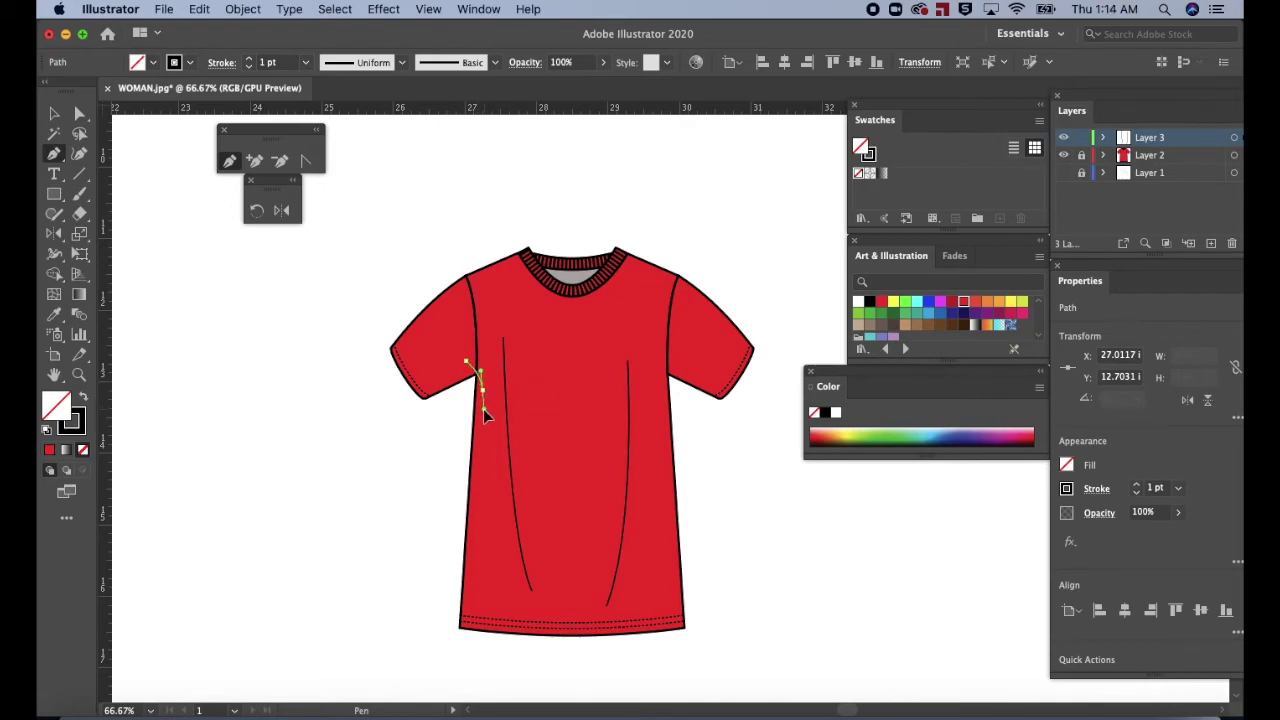
left_click(485, 415)
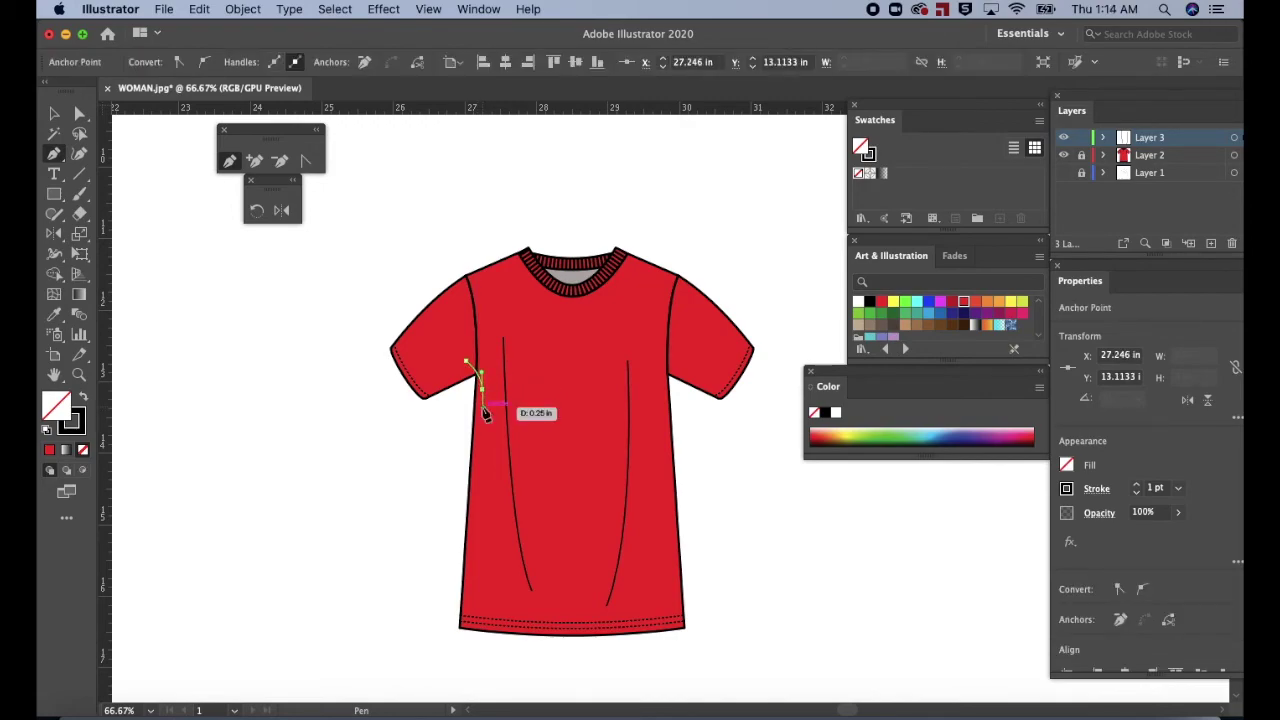
key("v")
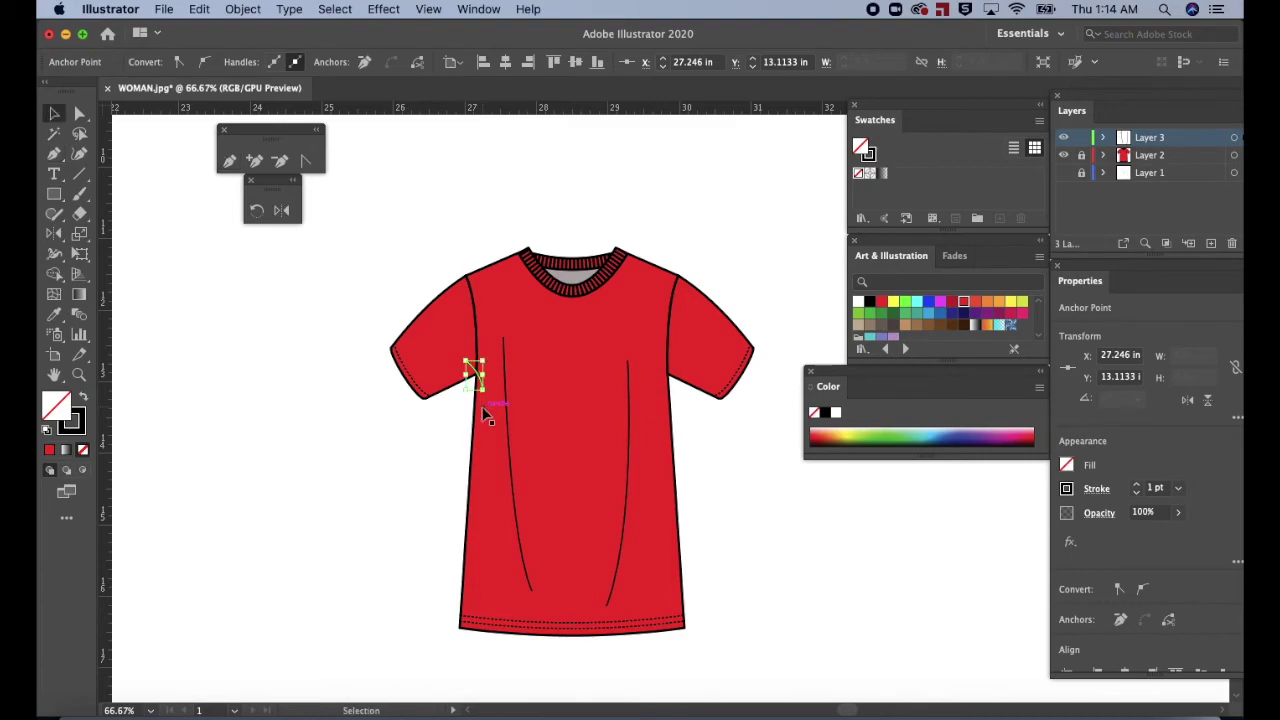
left_click(443, 447)
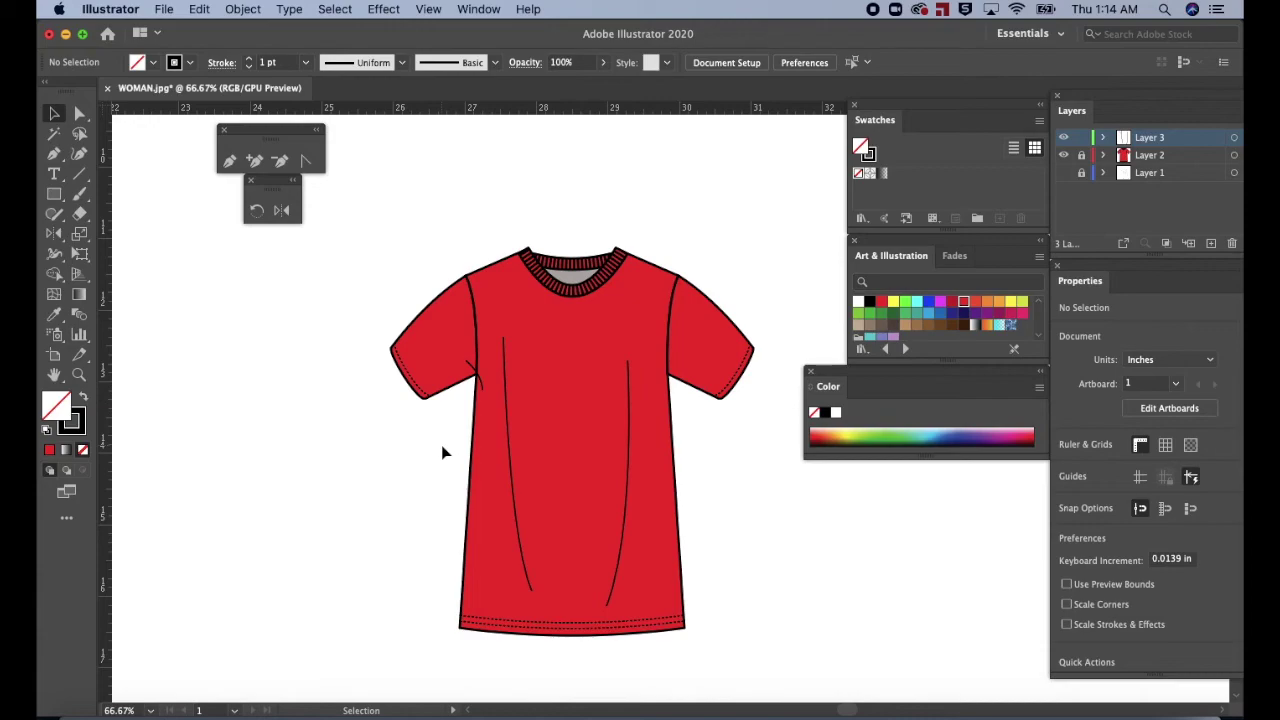
Show the center guide and reflect a copy of the underarm crease across it onto the right underarm.
key("a")
key("super+semicolon")
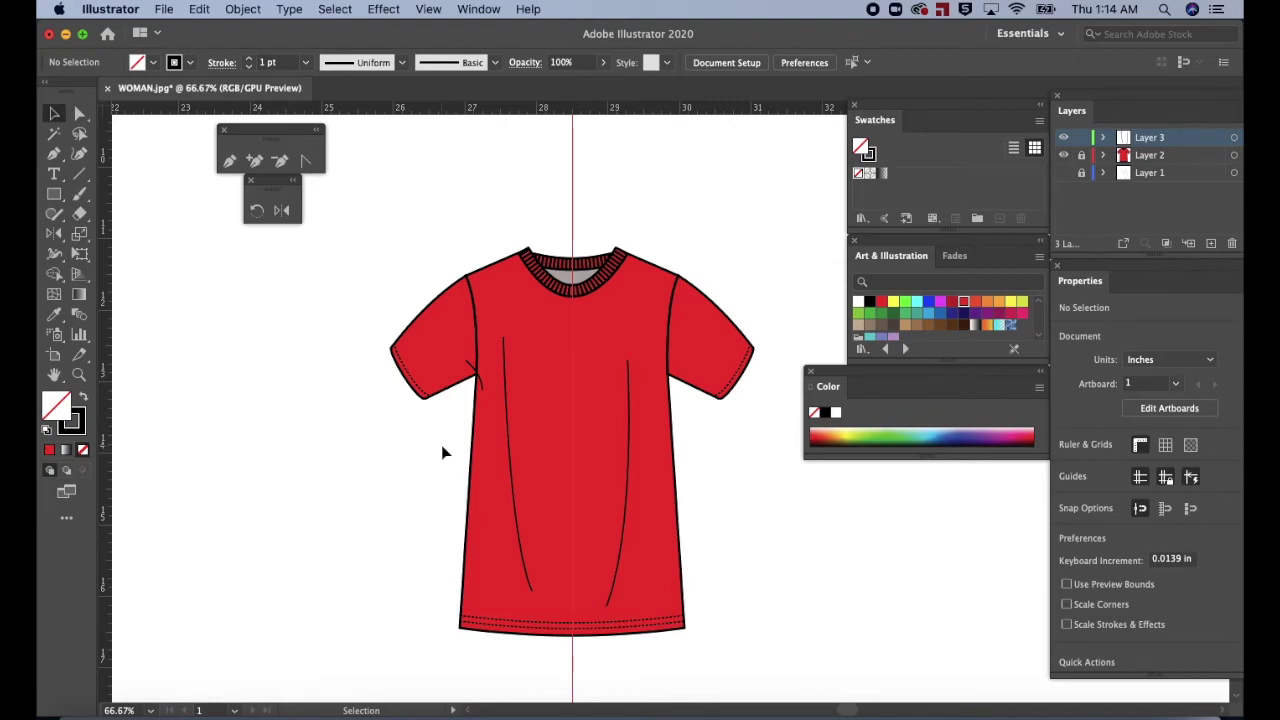
left_click(480, 378)
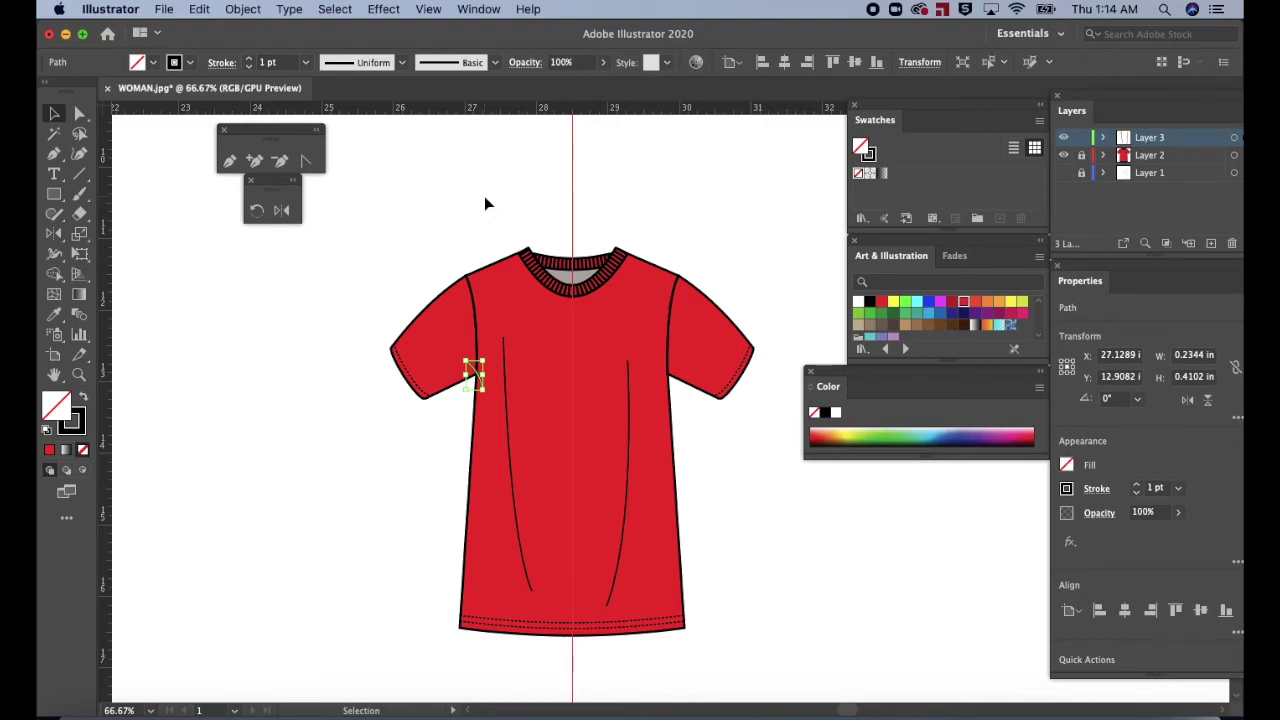
left_click(288, 210)
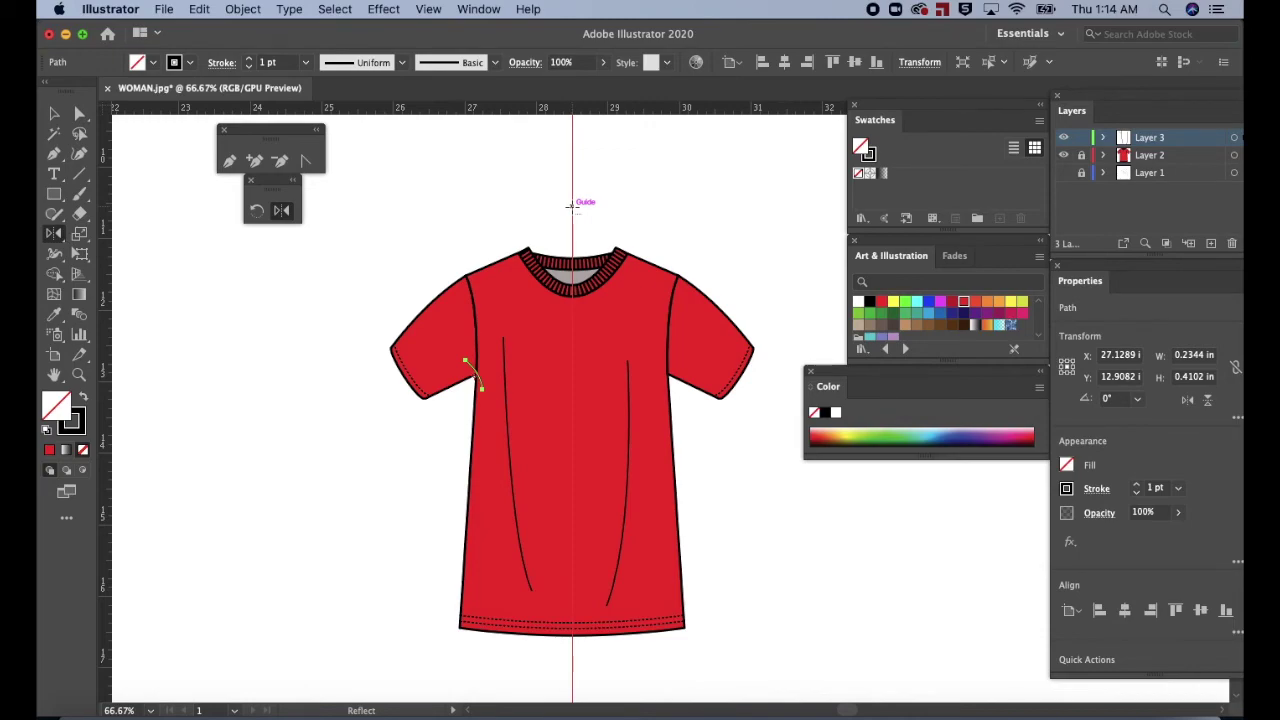
left_click(573, 208, "alt")
left_click(187, 327)
key("v")
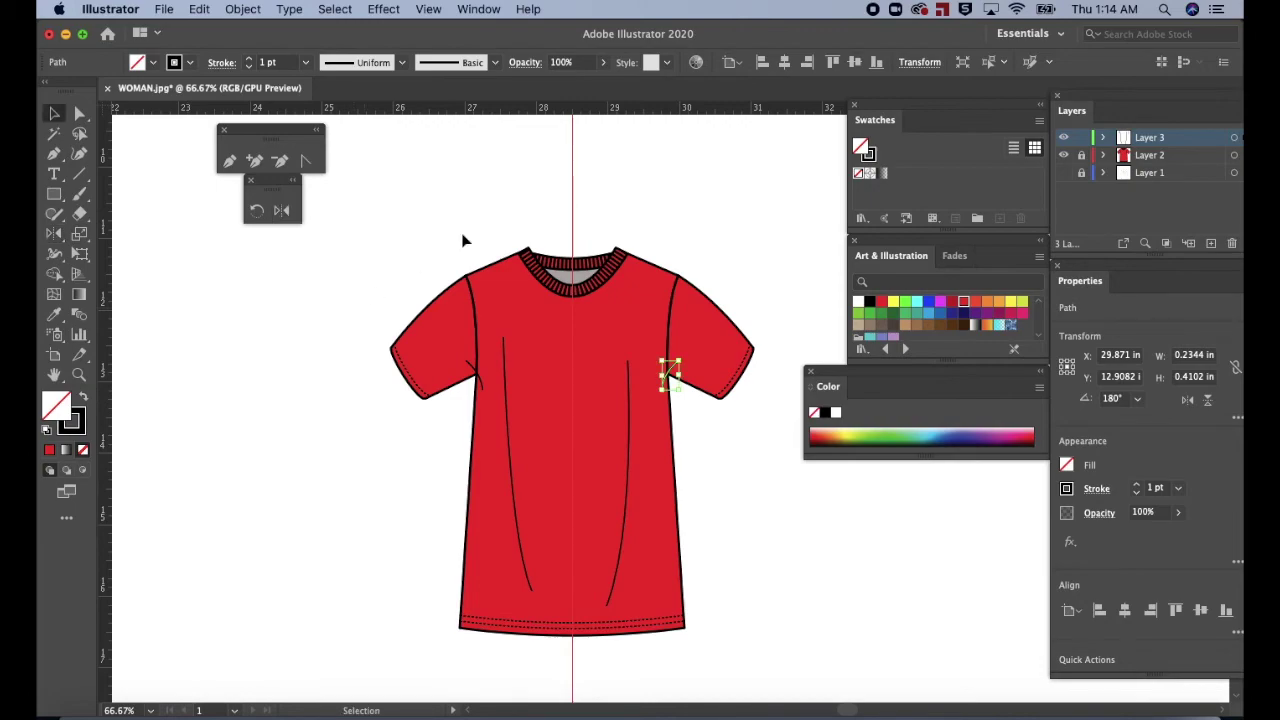
left_click(738, 249)
Give both long fold lines the lens-shaped width profile tapering at both ends and a black fading gradient fill, and deselect.
left_click(518, 505)
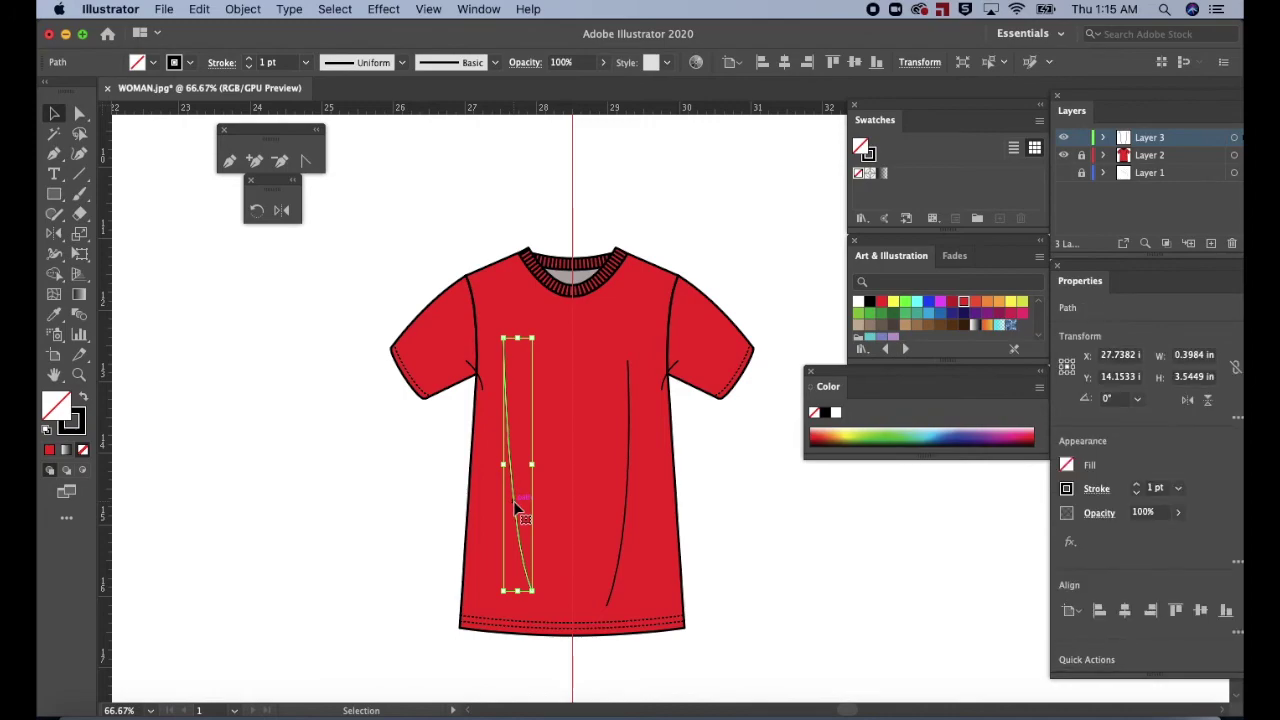
left_click(624, 505, "shift")
left_click(626, 508, "shift")
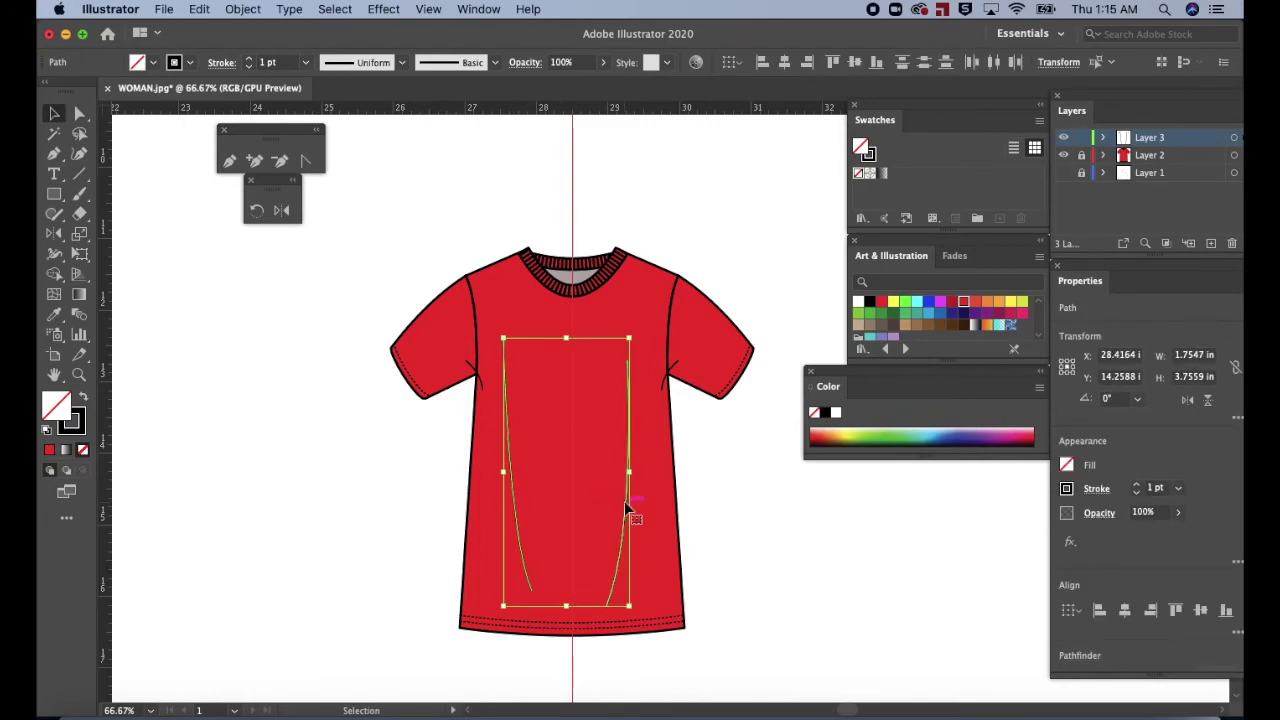
left_click(403, 63)
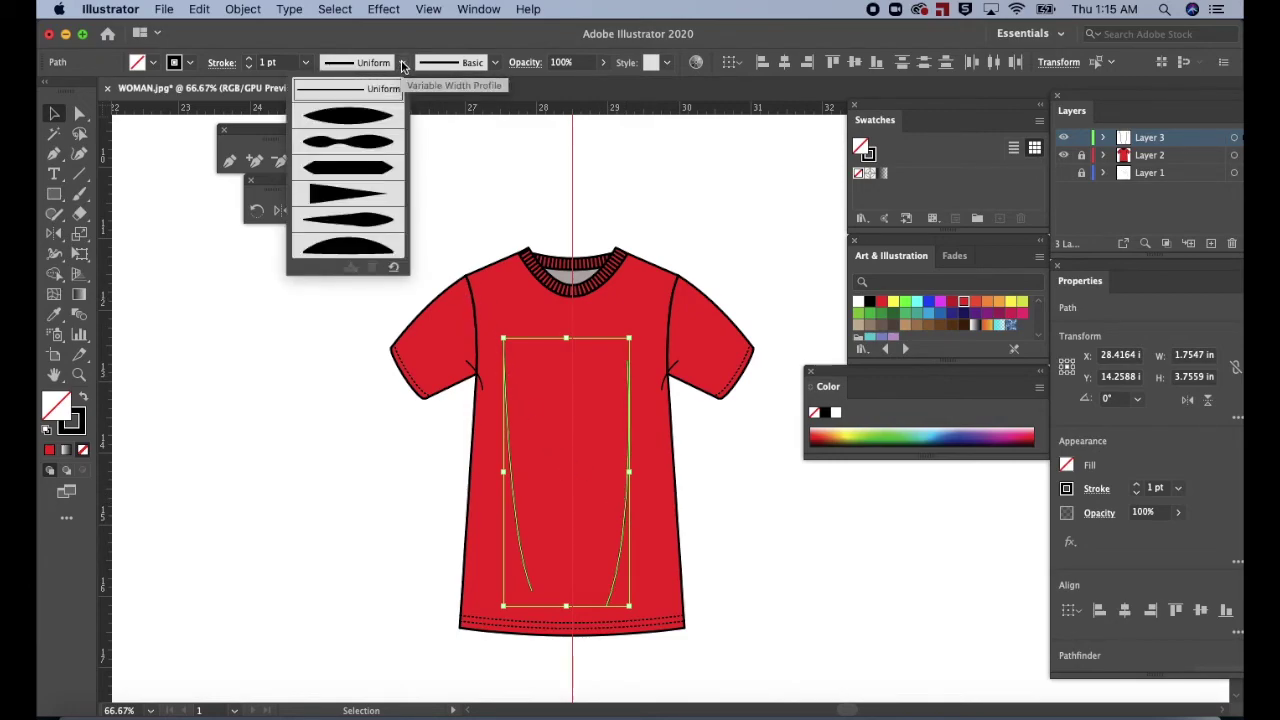
left_click(385, 116)
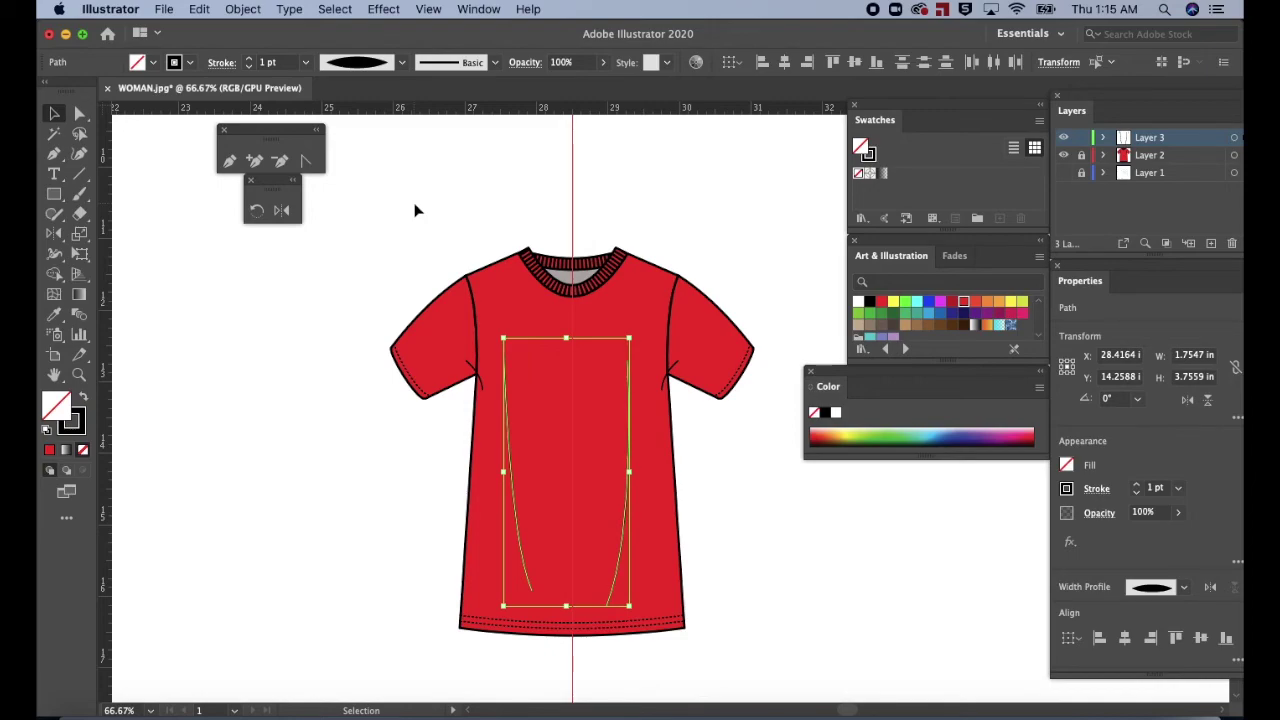
left_click(884, 175)
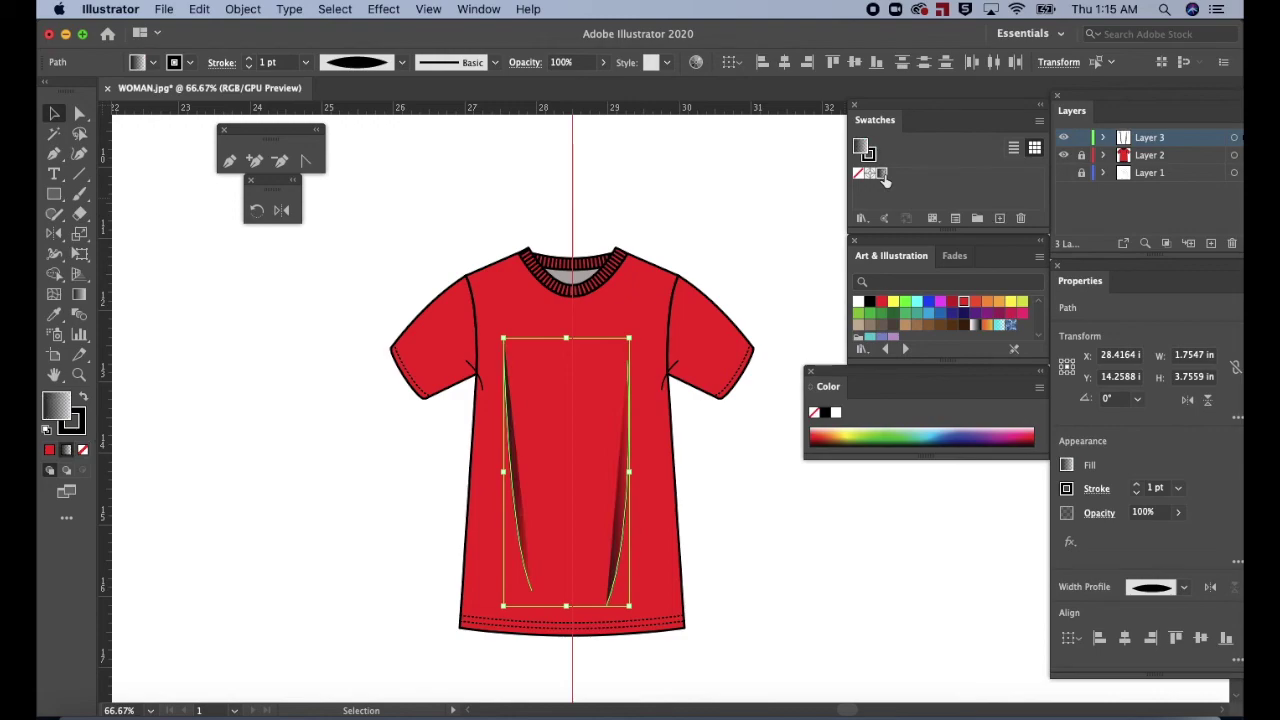
left_click(541, 458)
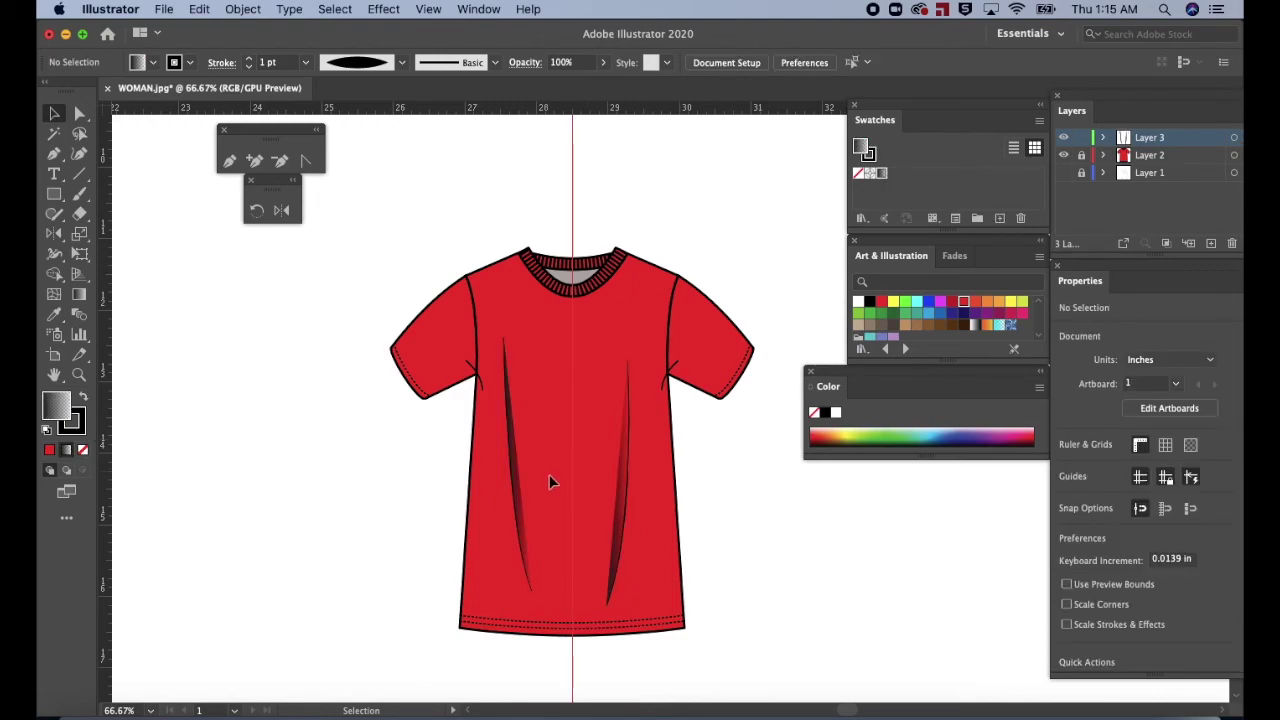
Reverse the right fold's gradient with the Gradient tool so it is dark along the curve and fades out toward the shirt's center.
left_click(627, 481)
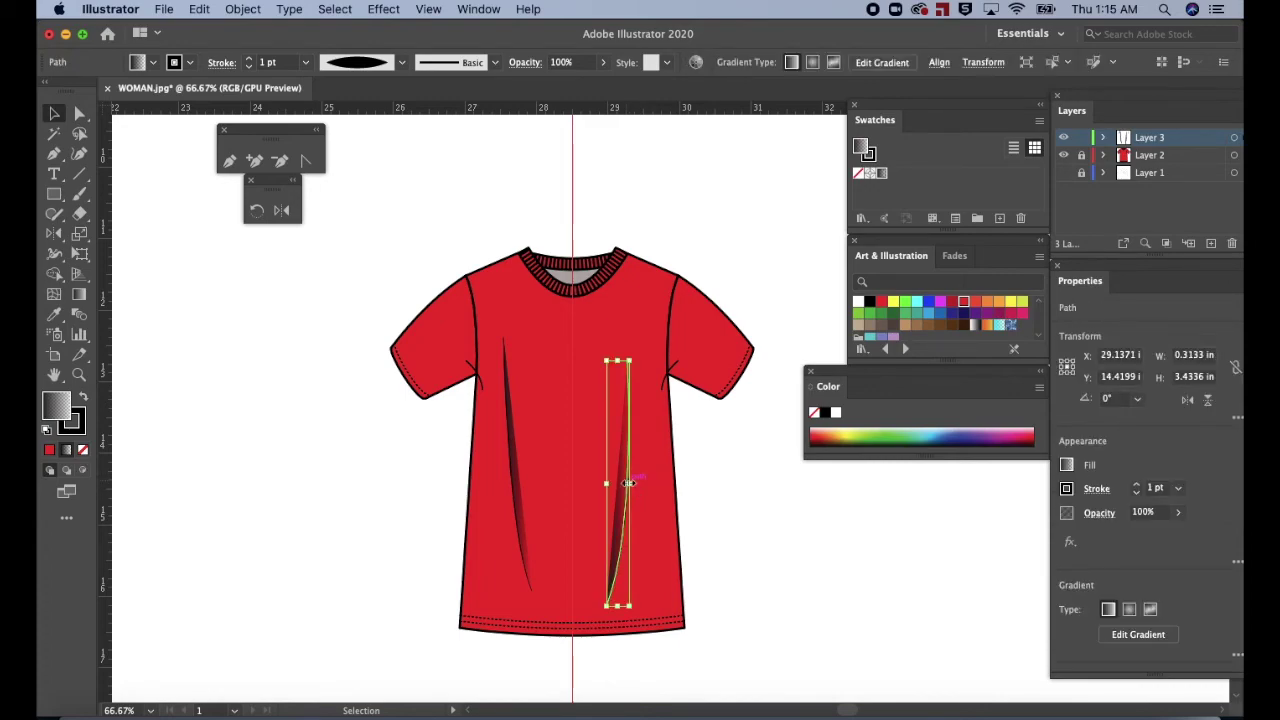
left_click(80, 295)
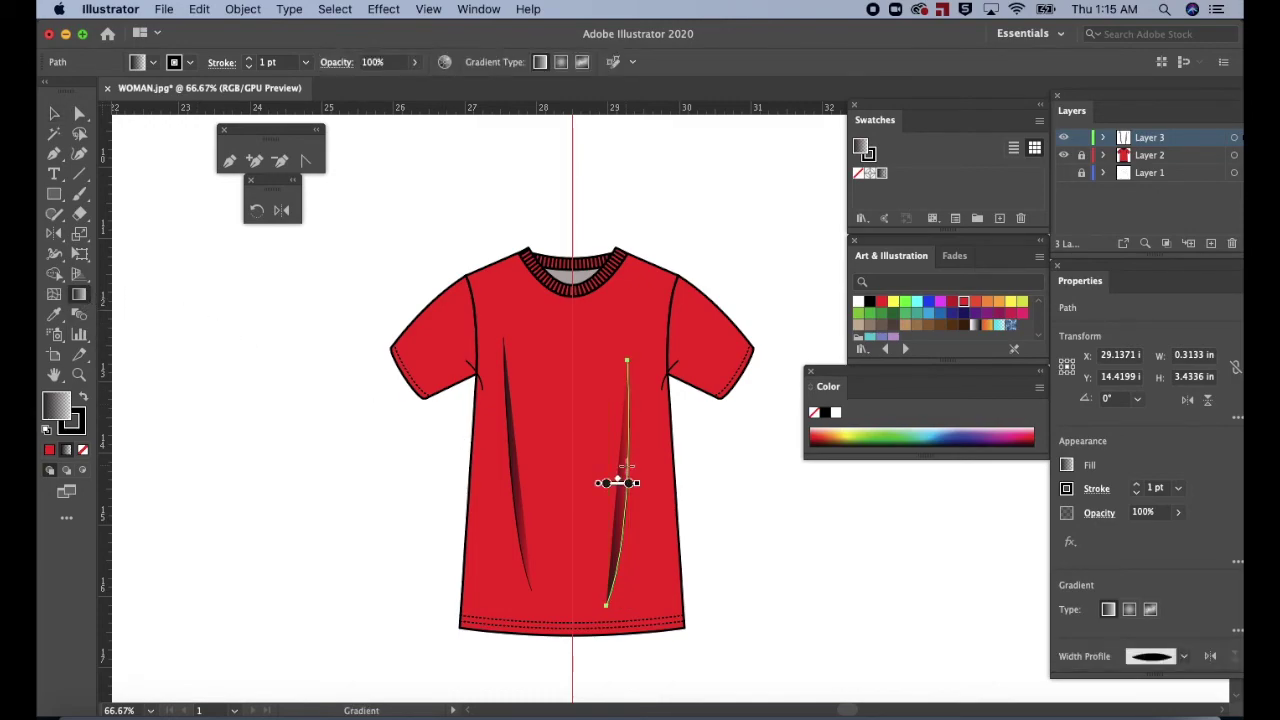
left_click(621, 466)
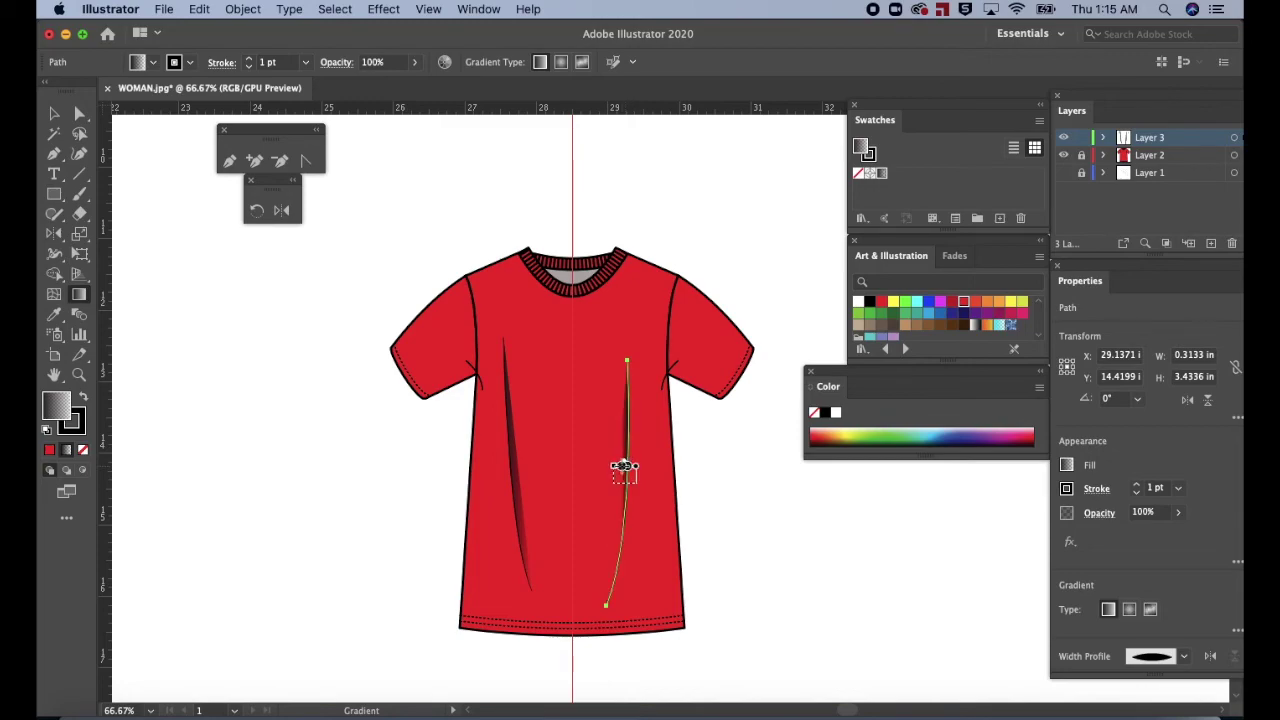
left_click_drag(618, 466, 601, 466)
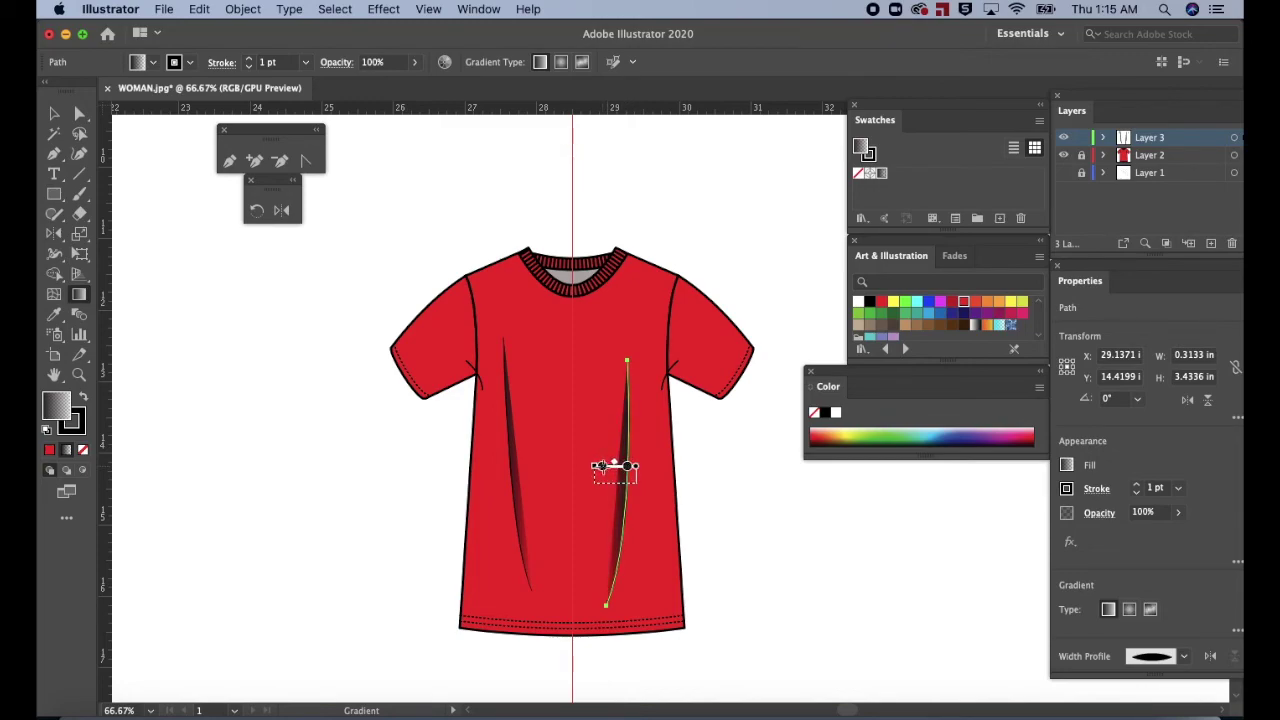
key("ctrl+z")
left_click(605, 483)
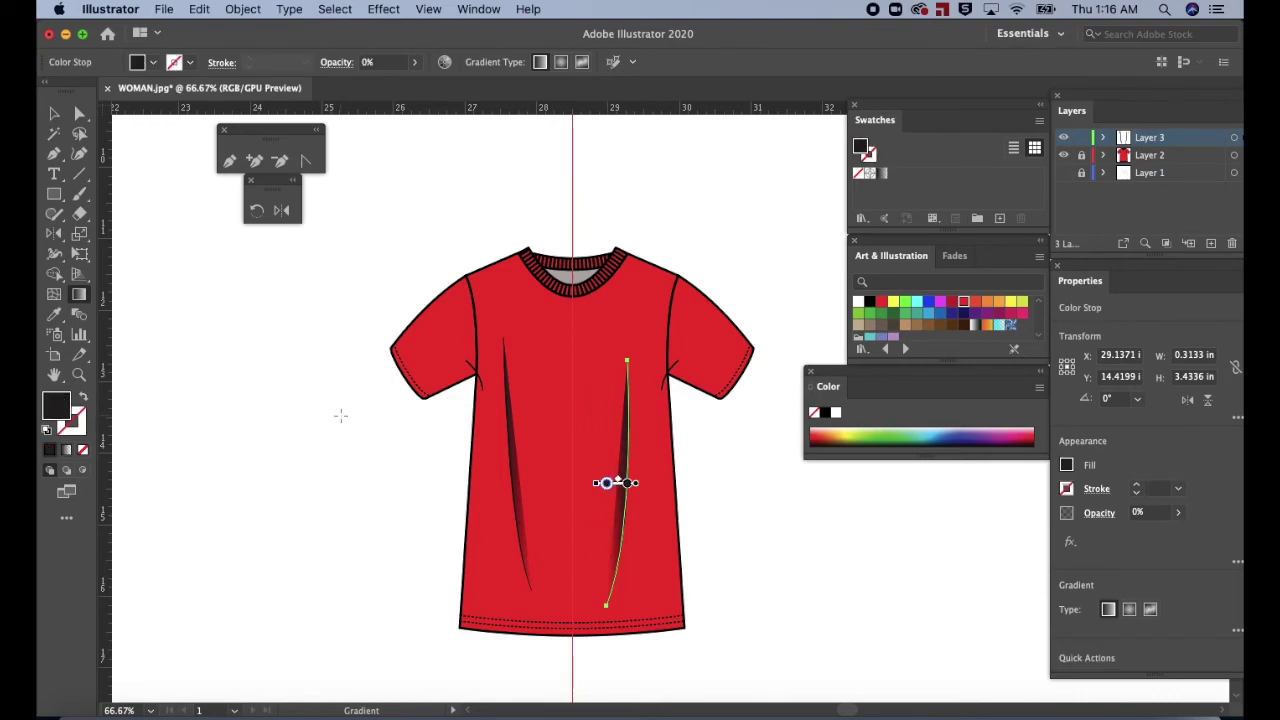
key("v")
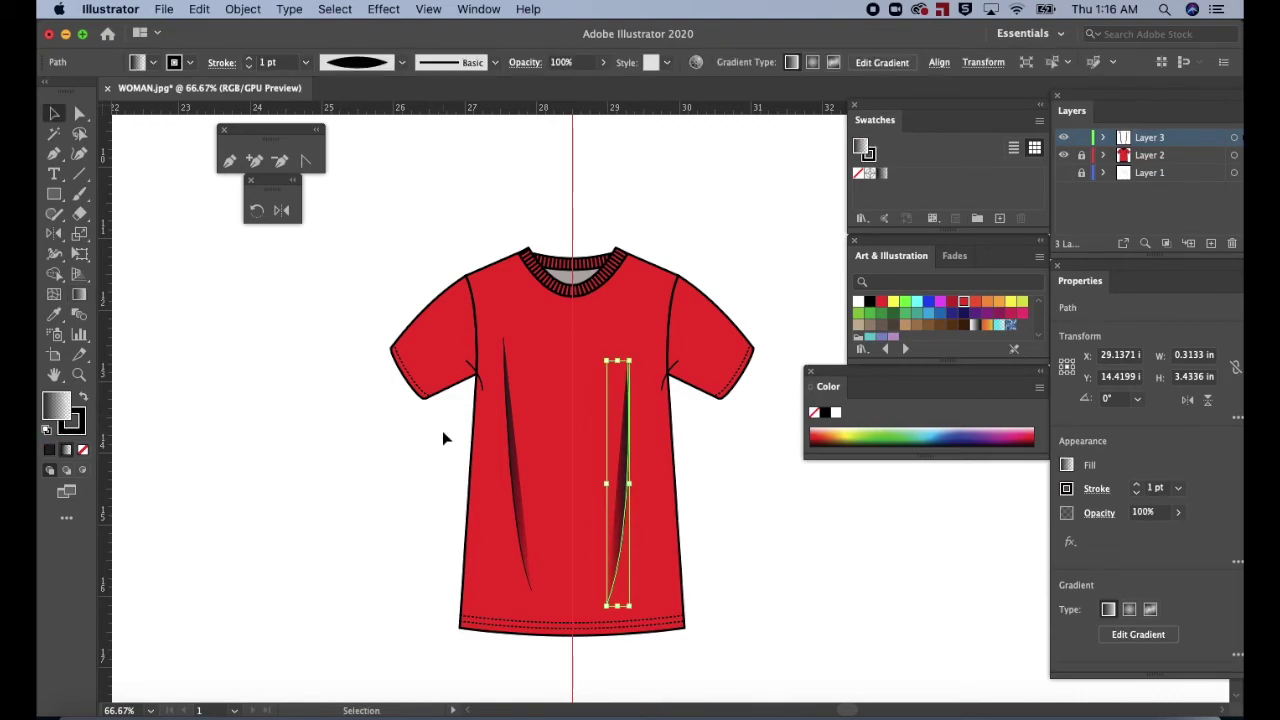
Reduce the opacity of both long fold shapes to 39%.
left_click(515, 457, "shift")
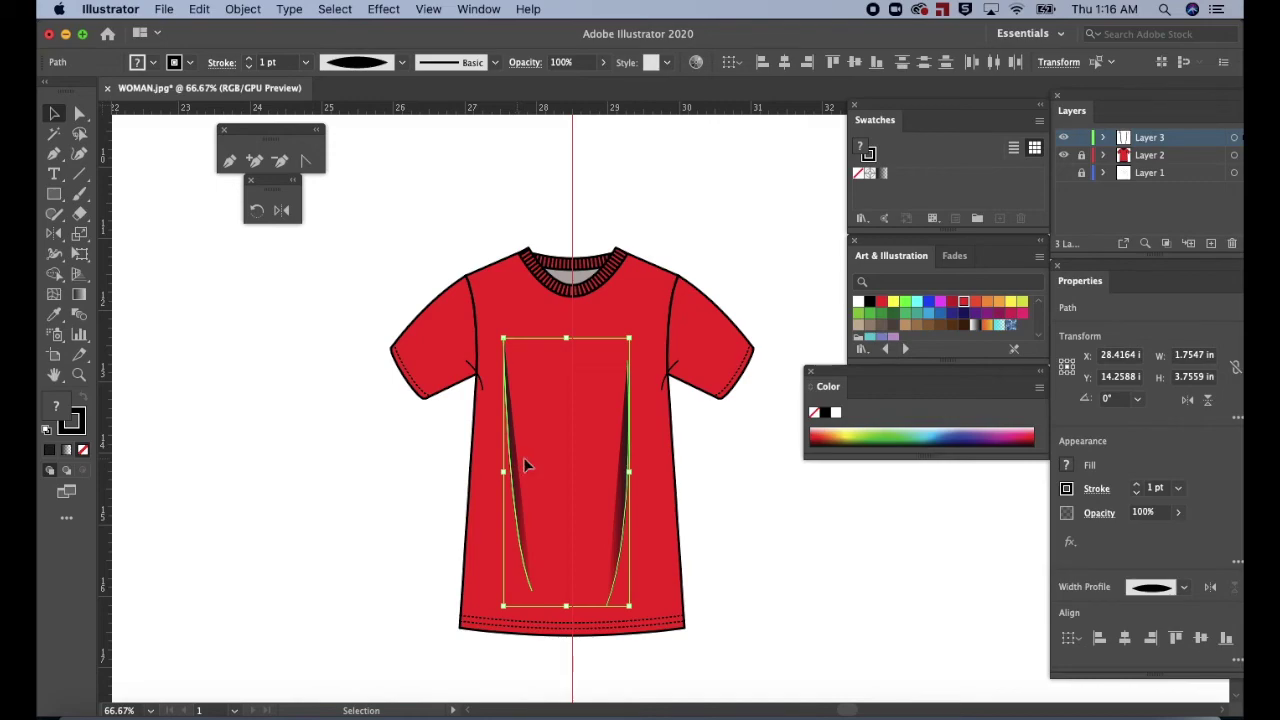
left_click(1178, 512)
left_click_drag(1177, 540, 1138, 541)
left_click(1182, 514)
left_click(1182, 514)
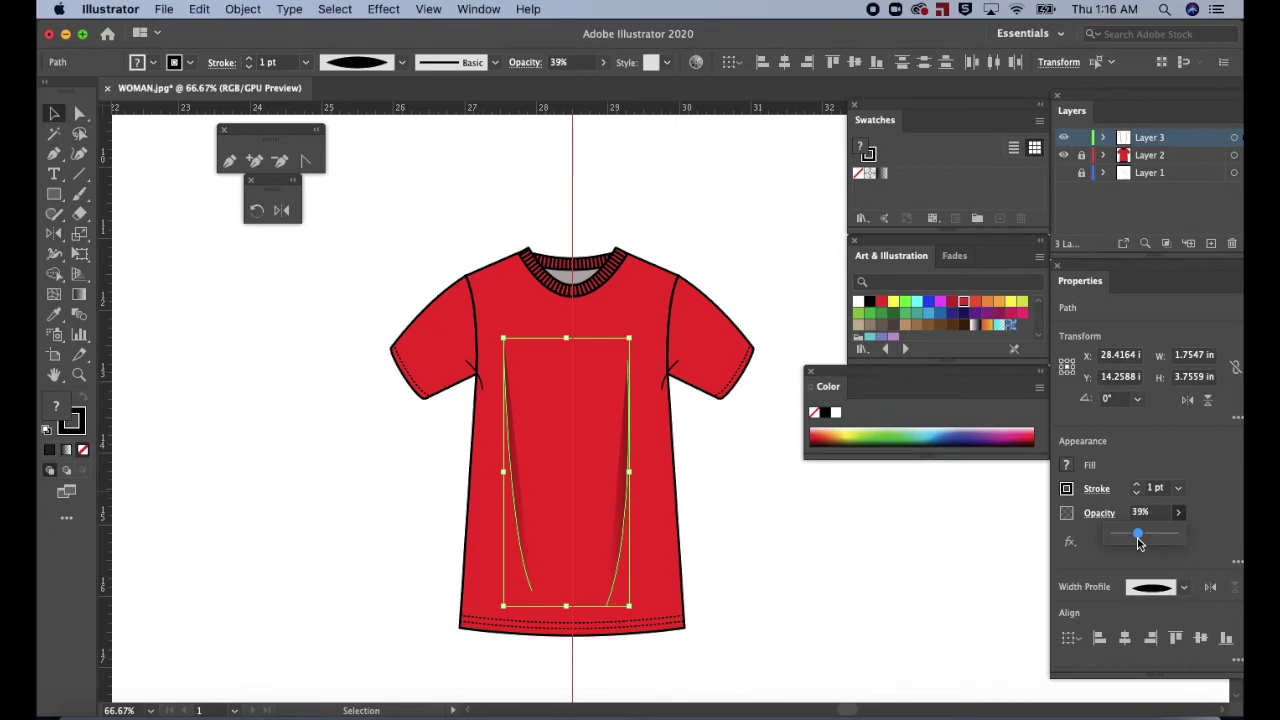
Shift the right fold slightly outward toward the side seam and the left fold slightly upward, and deselect.
left_click(837, 578)
left_click_drag(626, 494, 520, 470)
left_click(744, 470)
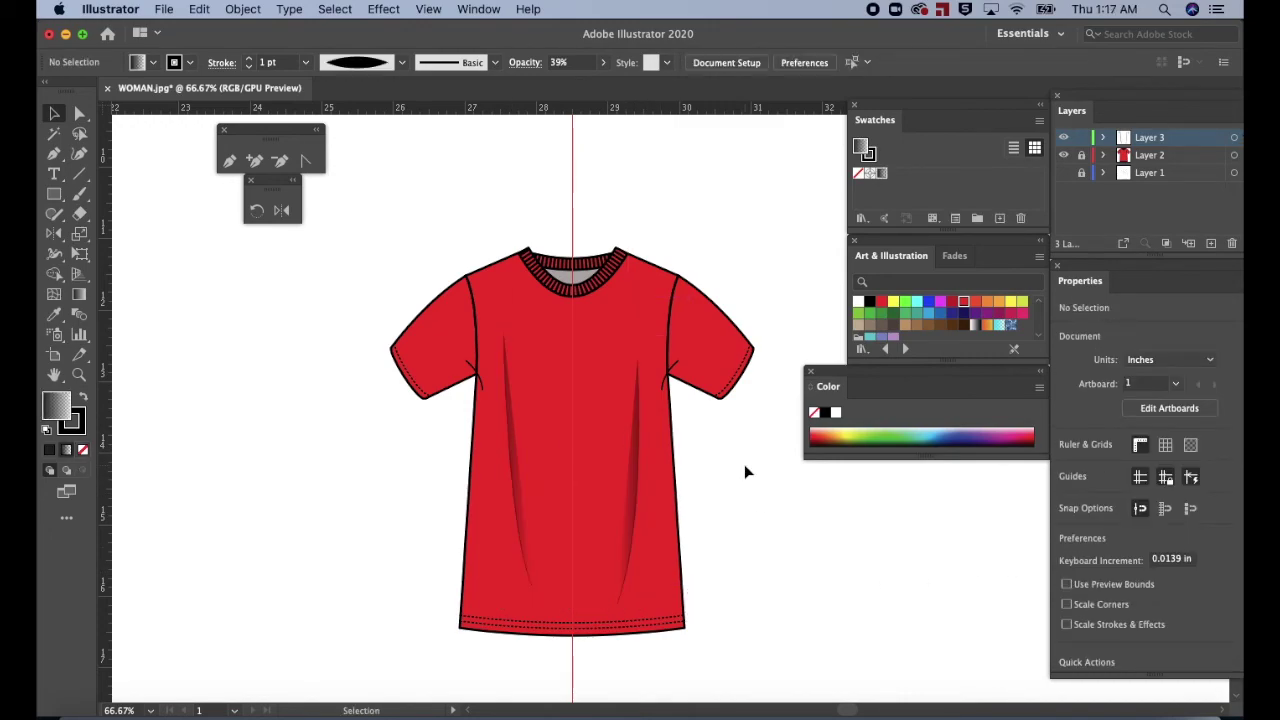
Select both long fold shapes, reduce their opacity to 26%, and deselect.
left_click(516, 505)
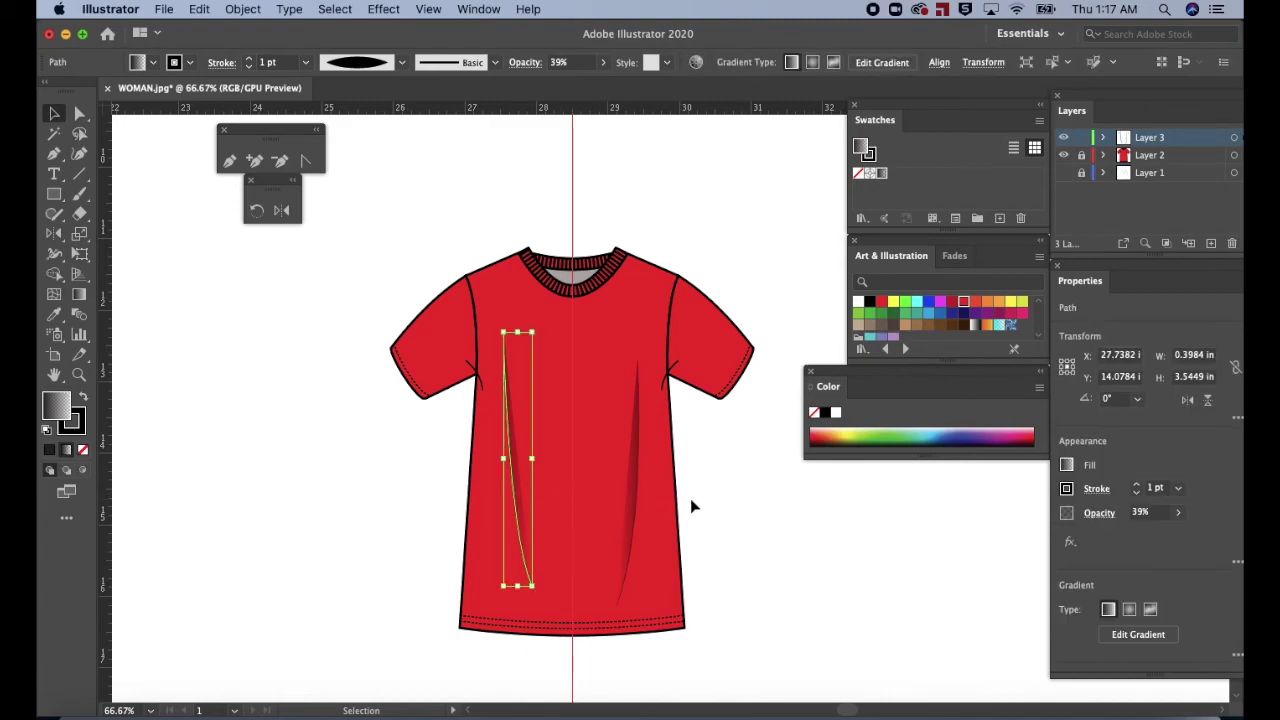
left_click(636, 485, "shift")
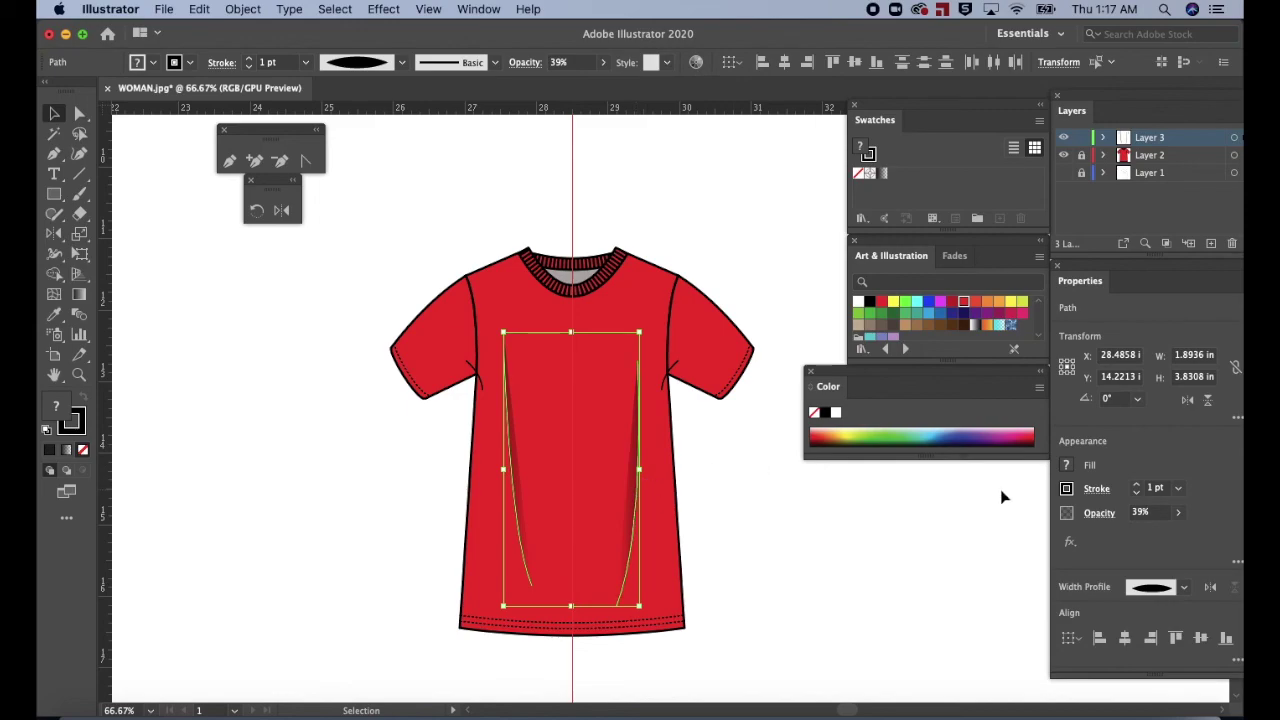
left_click(1177, 513)
left_click_drag(1140, 539, 1131, 539)
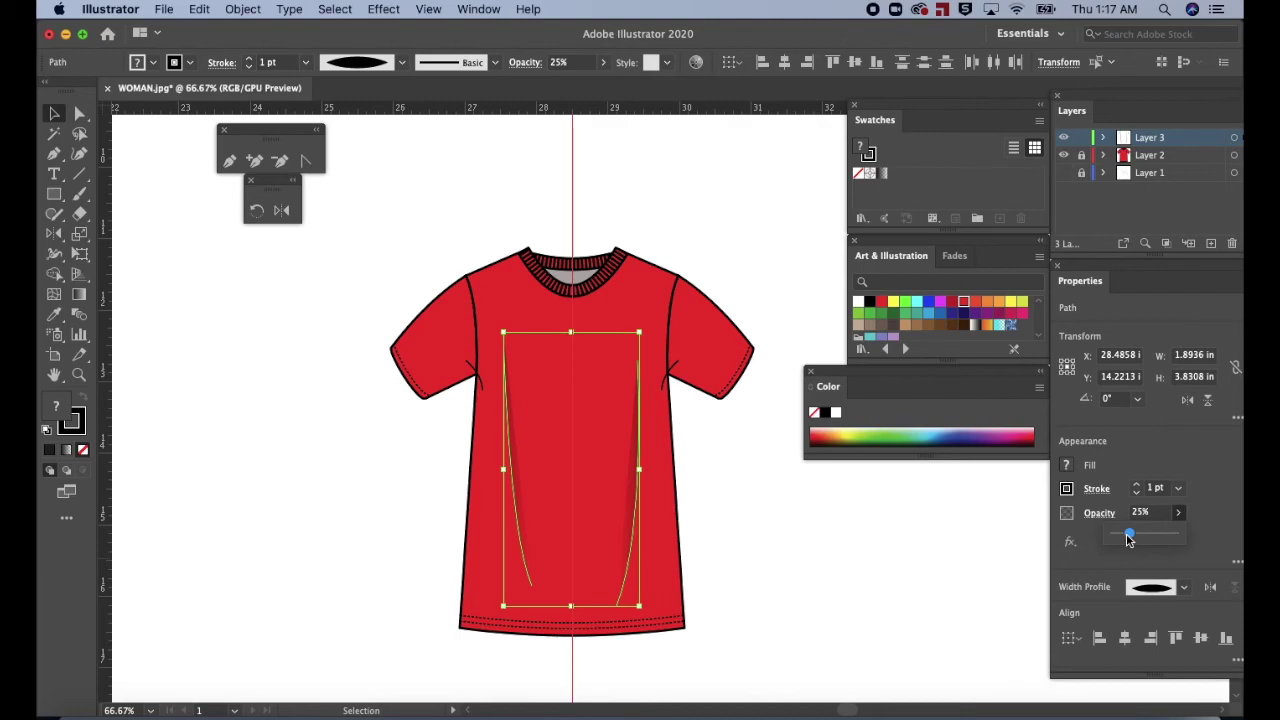
left_click_drag(1128, 540, 1129, 540)
left_click(806, 547)
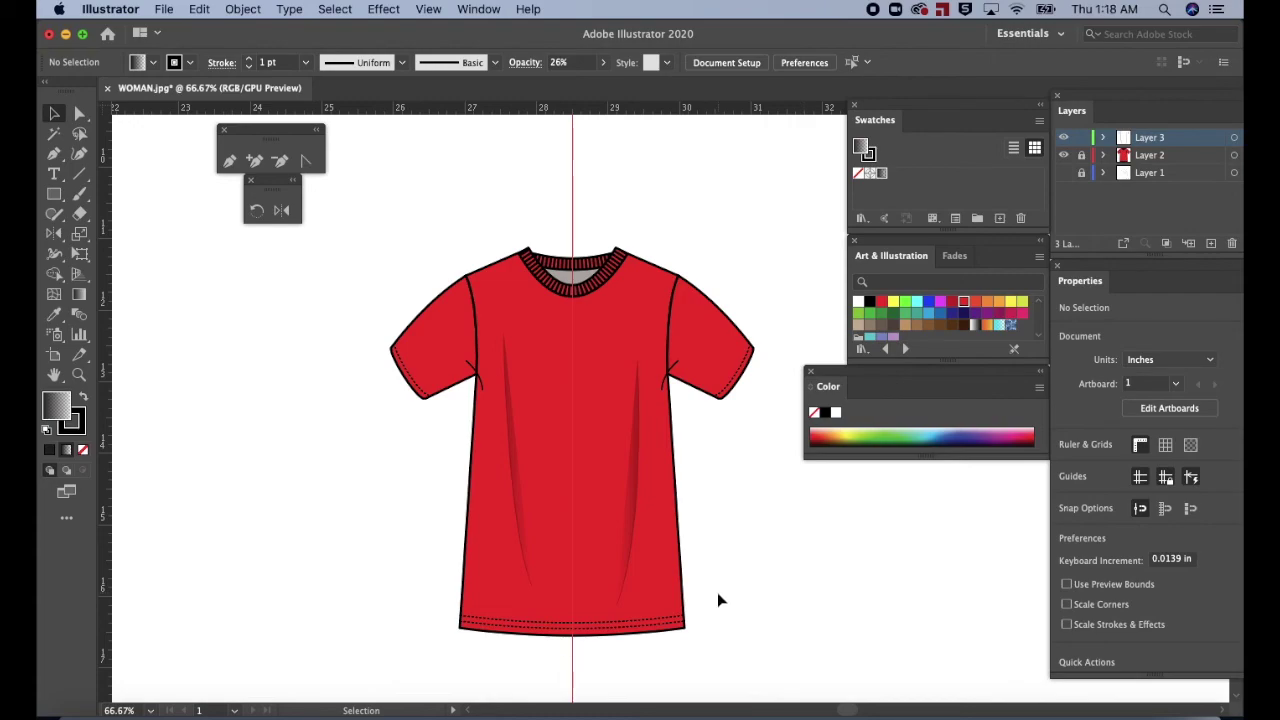
Draw a horizontal Pen path about 1.52 in long between the collar's two outer shoulder corners.
key("p")
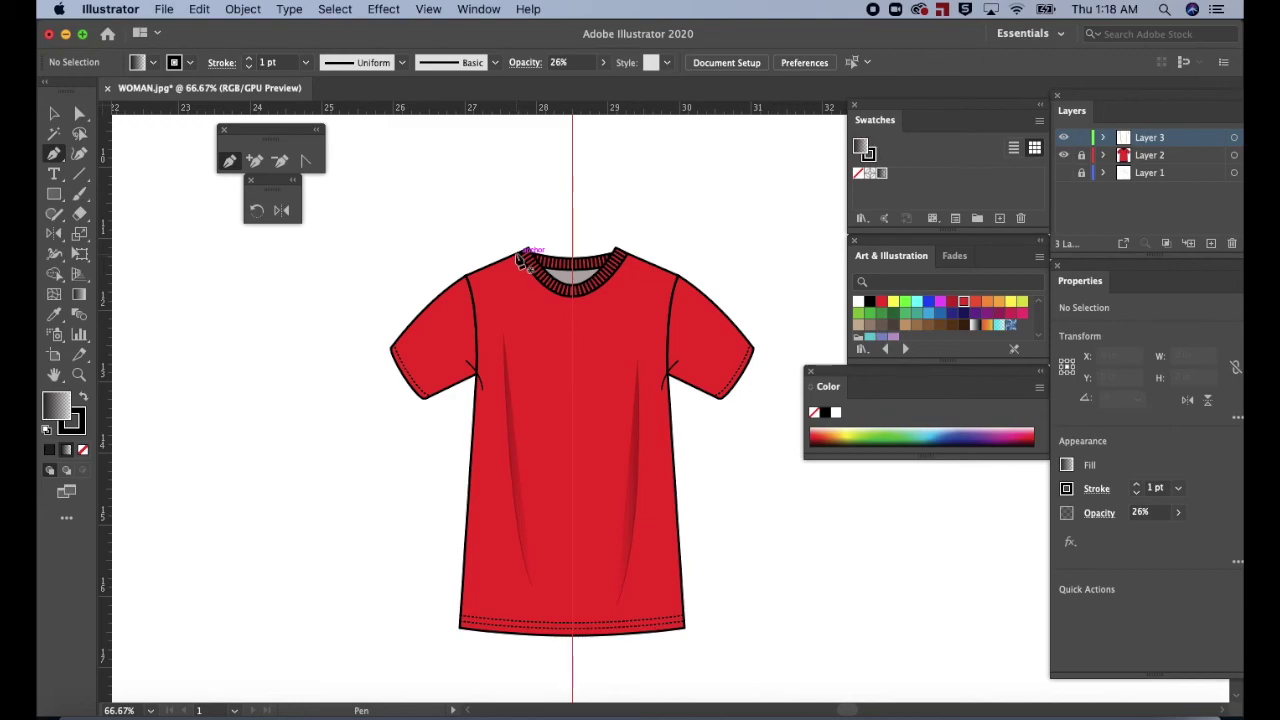
left_click(519, 257)
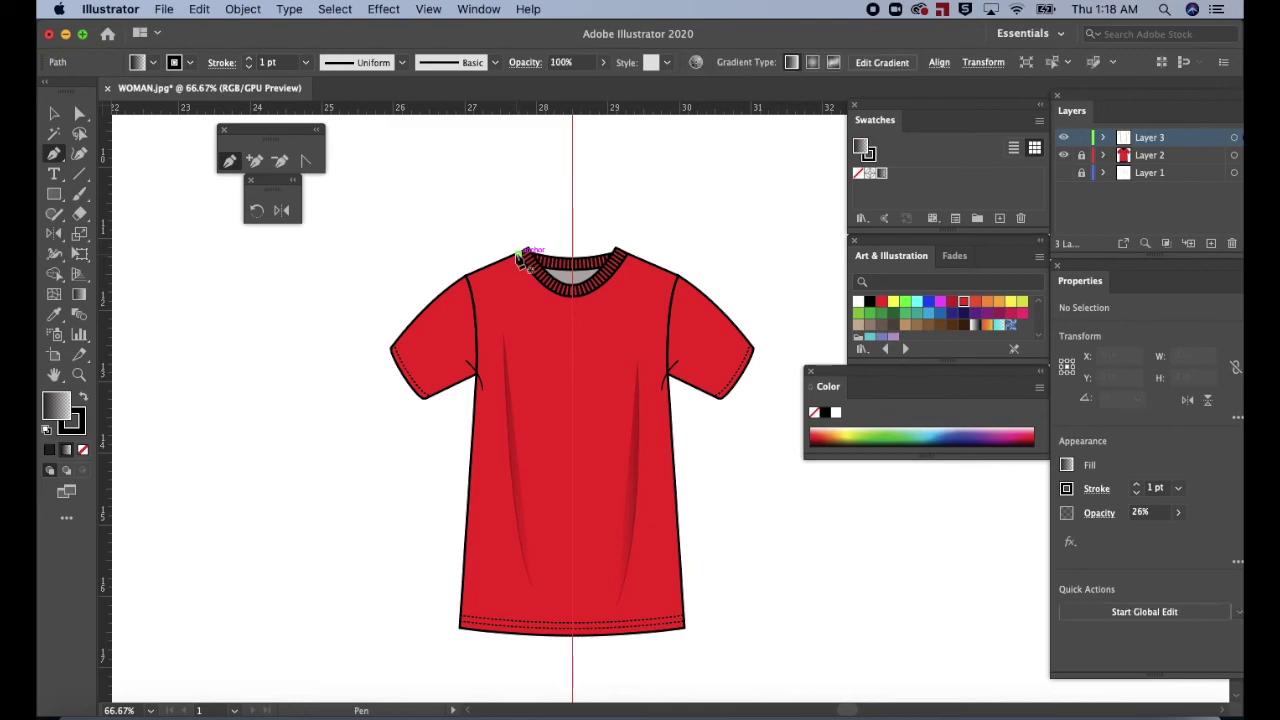
left_click(628, 256)
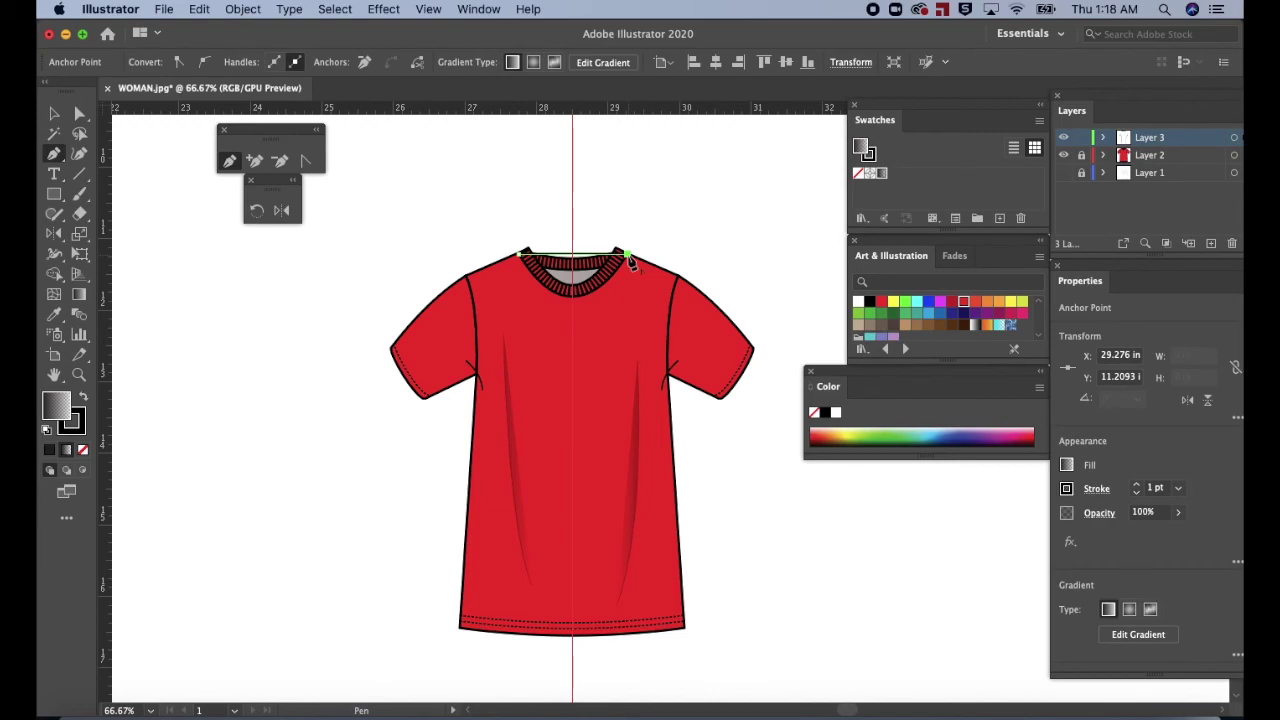
Bend the neckline path down with the Anchor Point tool to about 0.66 in deep, just below the collar, and remove its fill.
key("super+equal")
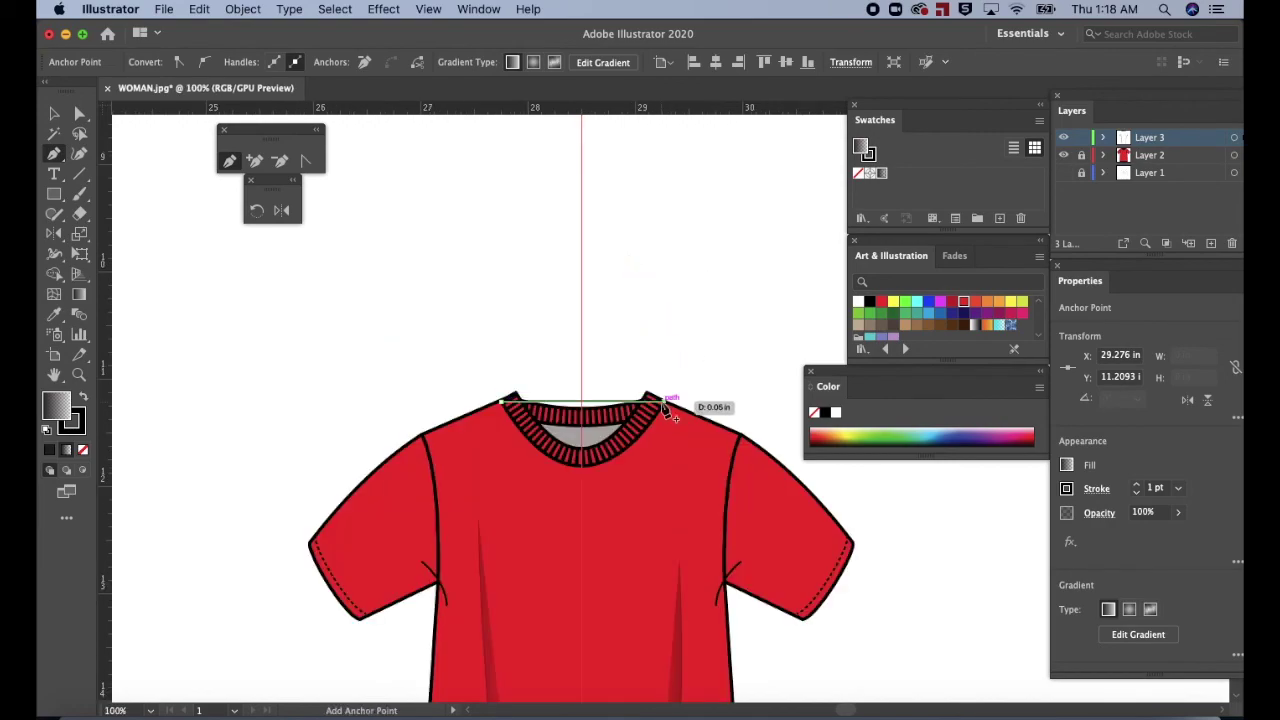
key("super+equal")
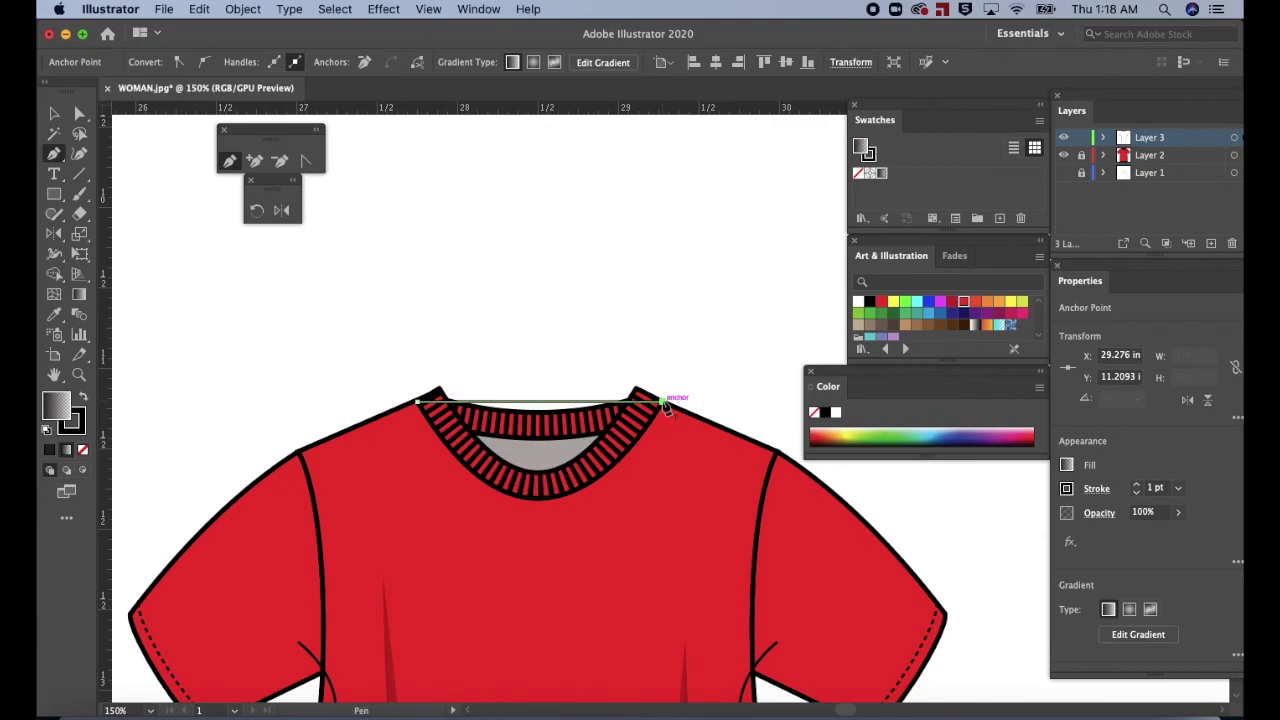
left_click(305, 160)
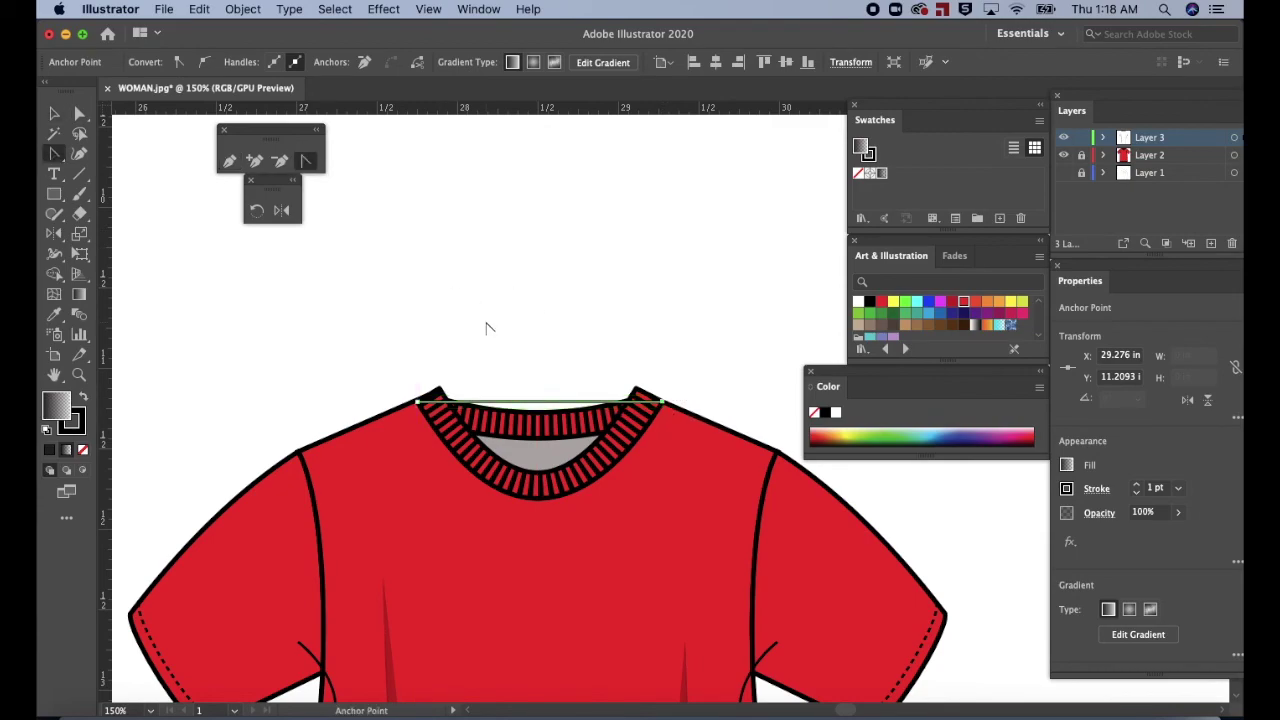
left_click_drag(540, 412, 537, 513)
left_click_drag(539, 515, 540, 515)
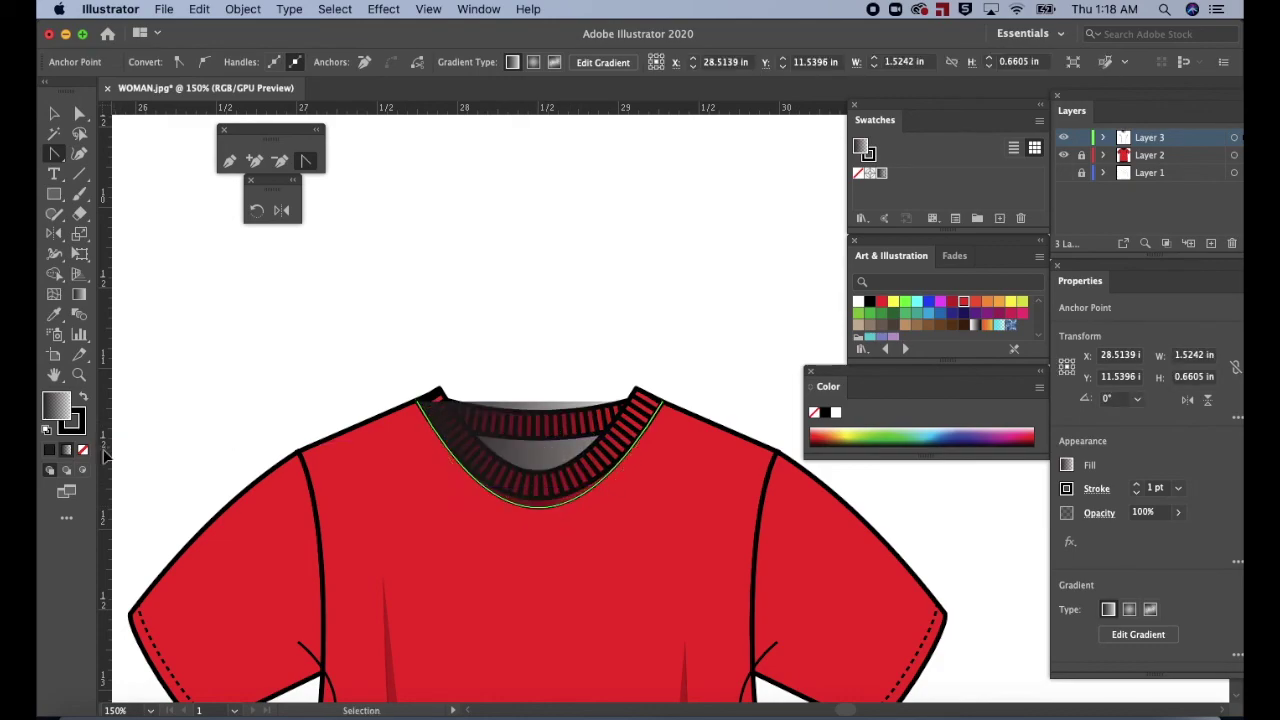
left_click(83, 450)
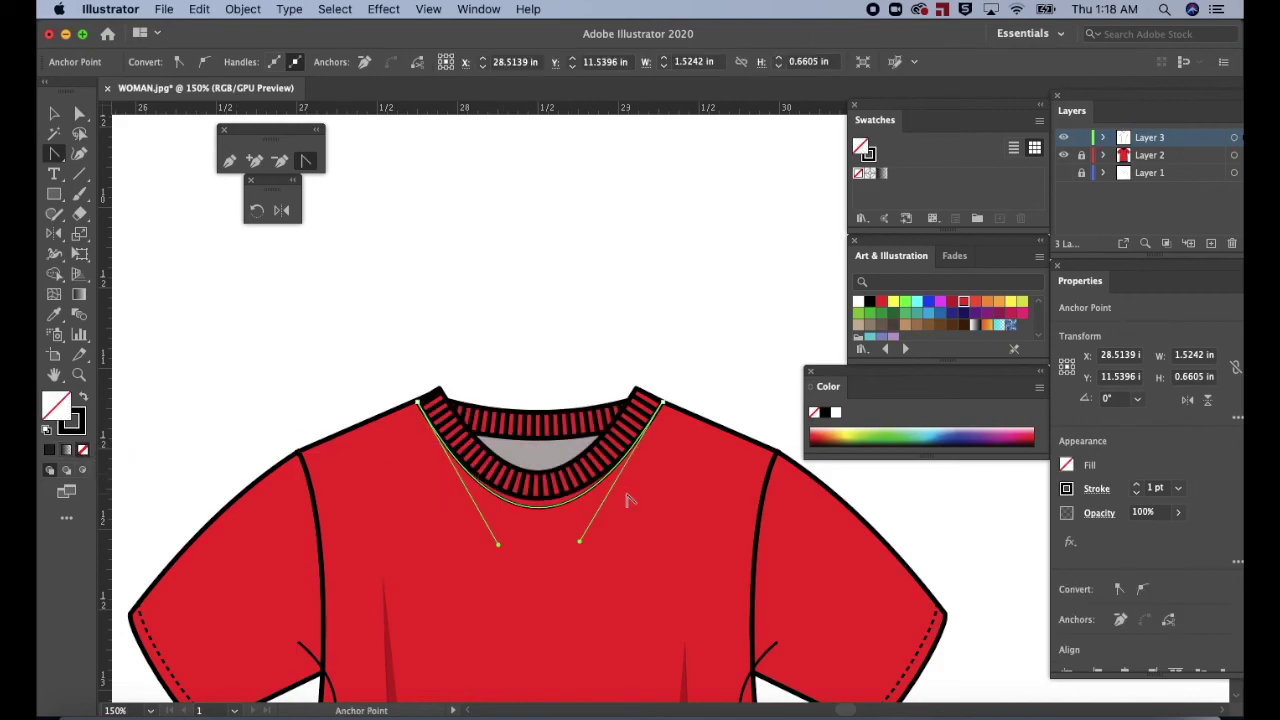
Spread both direction handles of the neckline curve outward so it follows the collar's lower edge more evenly.
key("a")
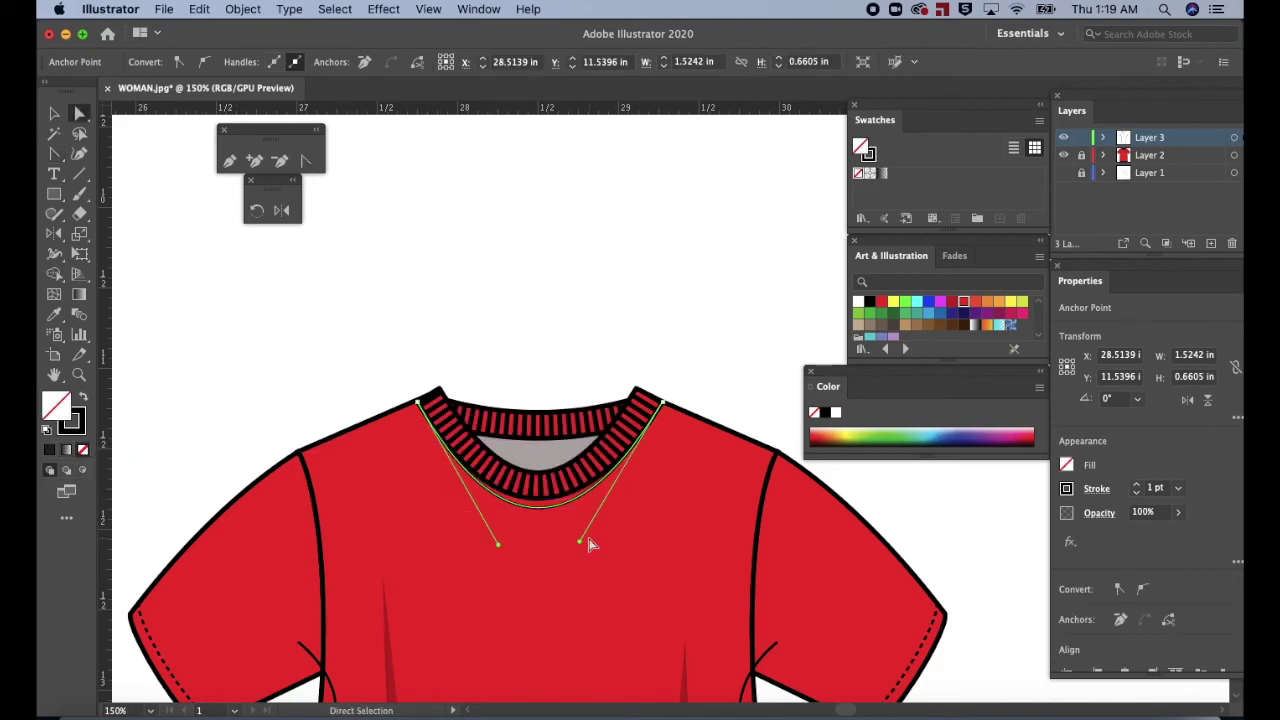
left_click_drag(581, 540, 602, 536)
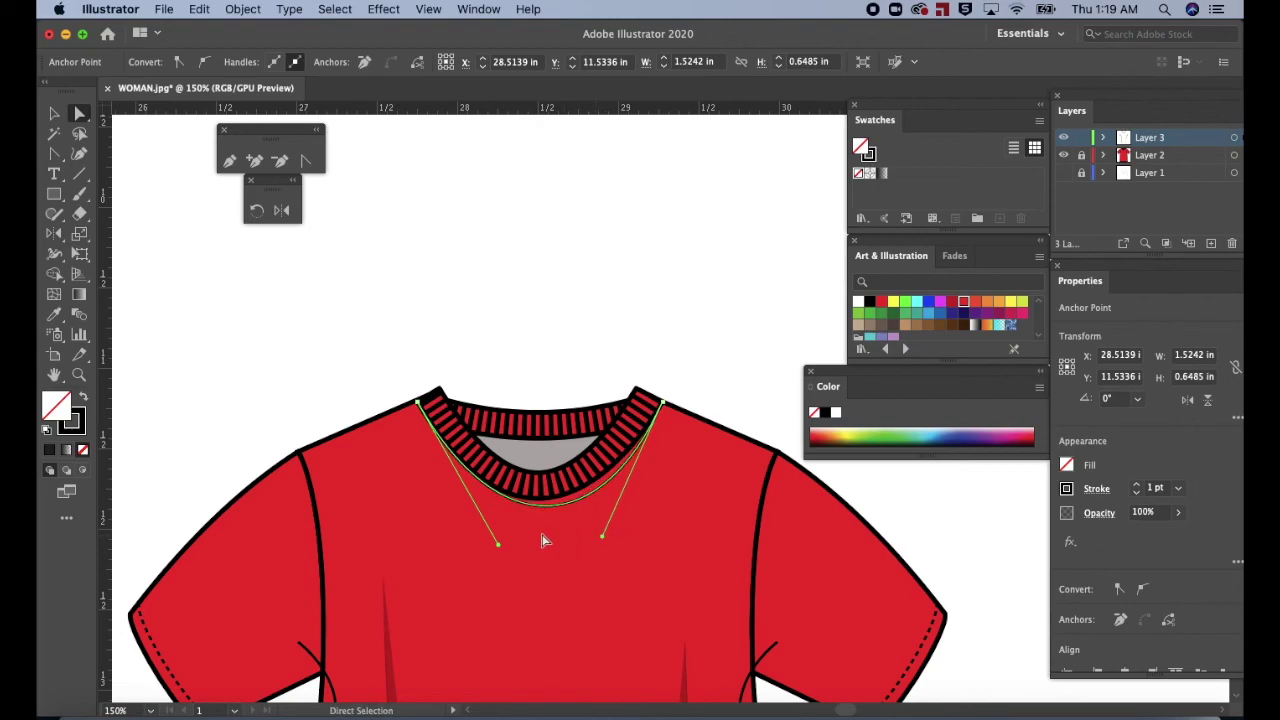
mouse_move(498, 545)
left_mouse_down()
mouse_move(469, 534)
mouse_move(476, 545)
left_mouse_up()
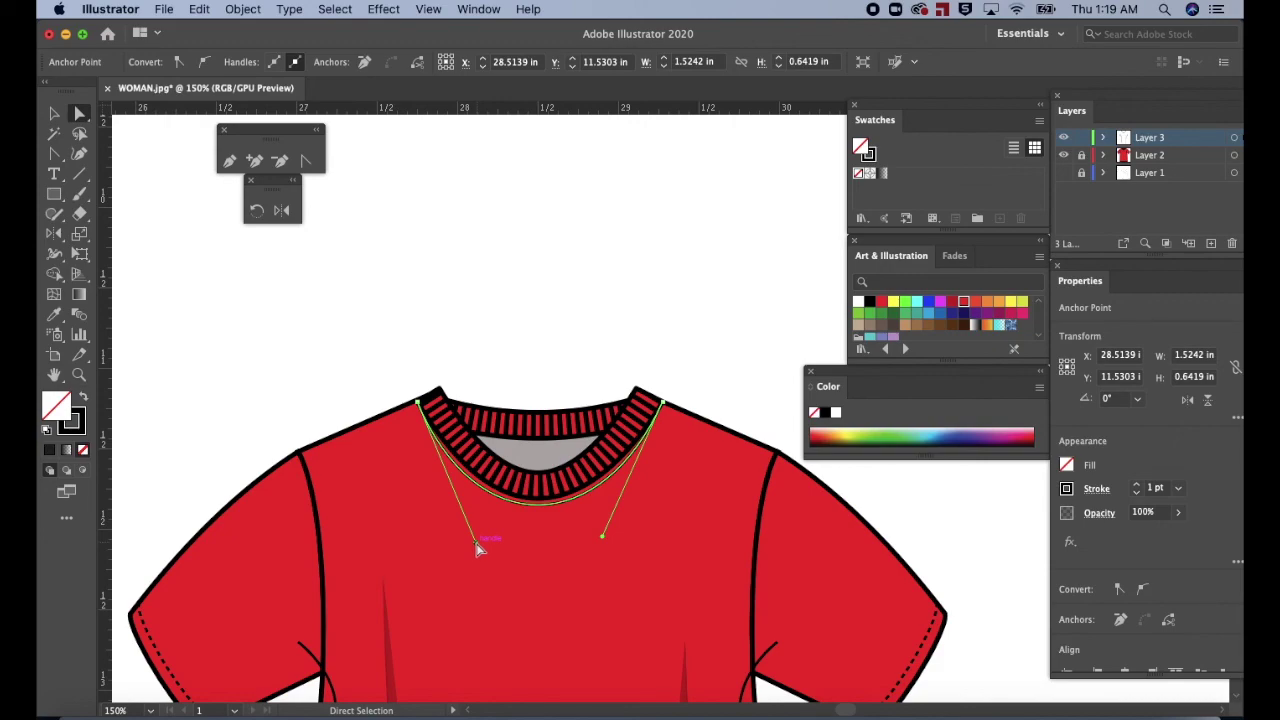
Copy the sleeve hem's dashed stitch style onto the neckline curve with the Eyedropper, and deselect.
key("i")
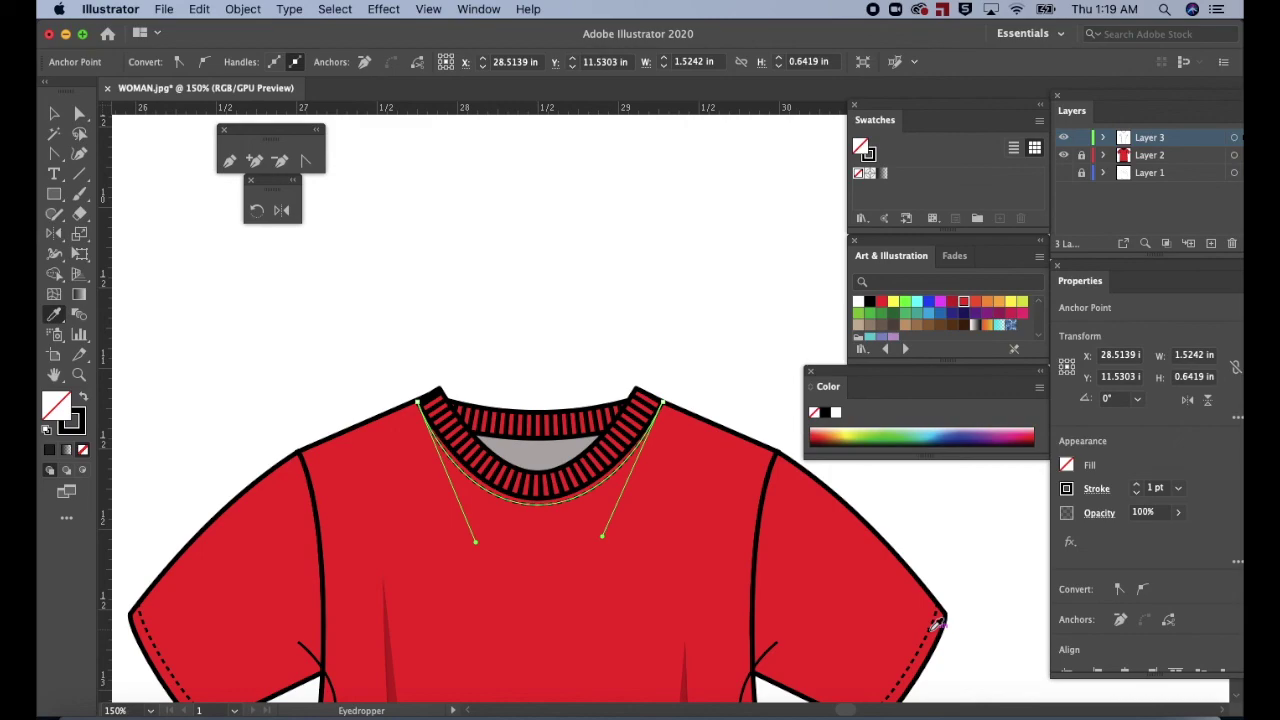
key("v")
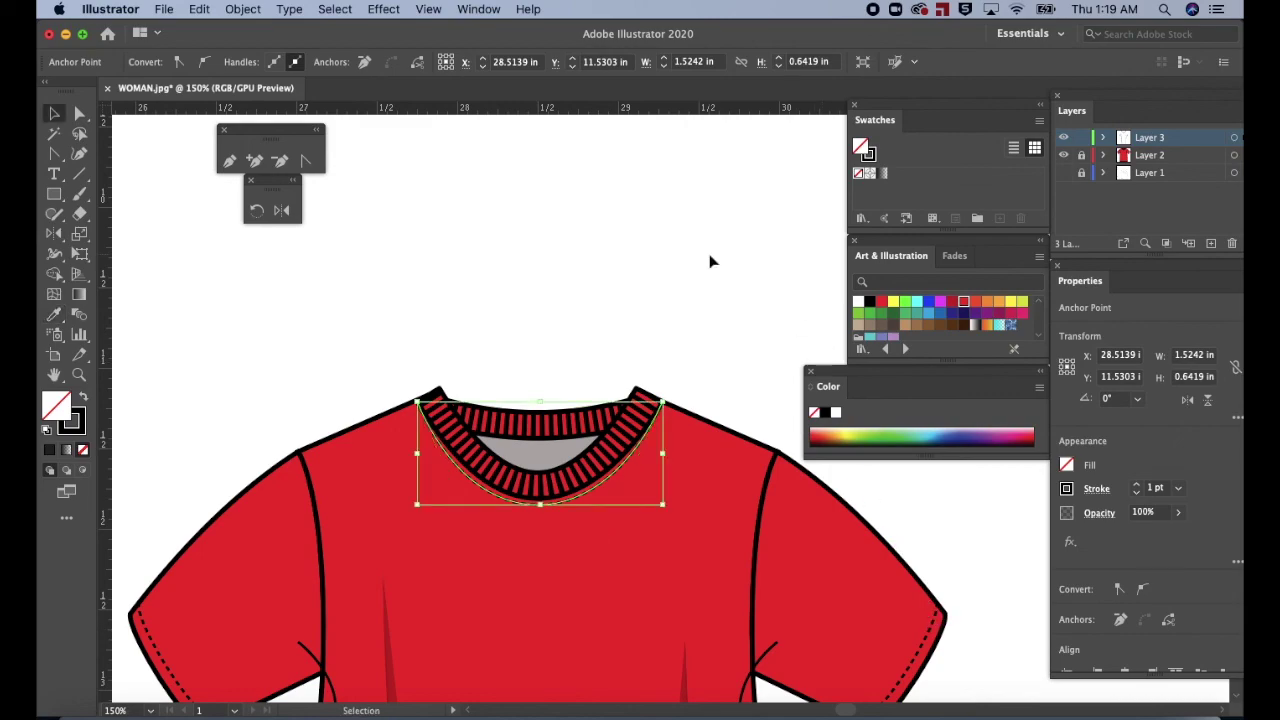
left_click(696, 265)
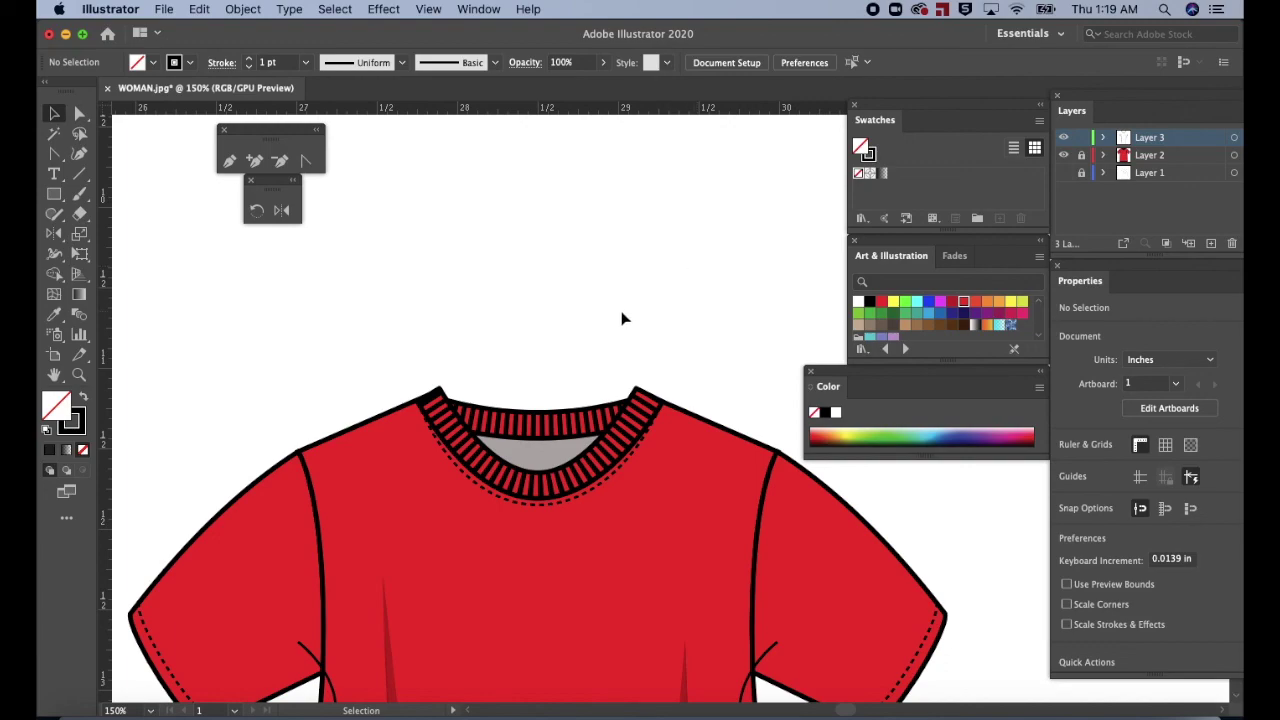
Move both end points of the neckline stitch line slightly outward along the shoulder seams, and deselect.
key("a")
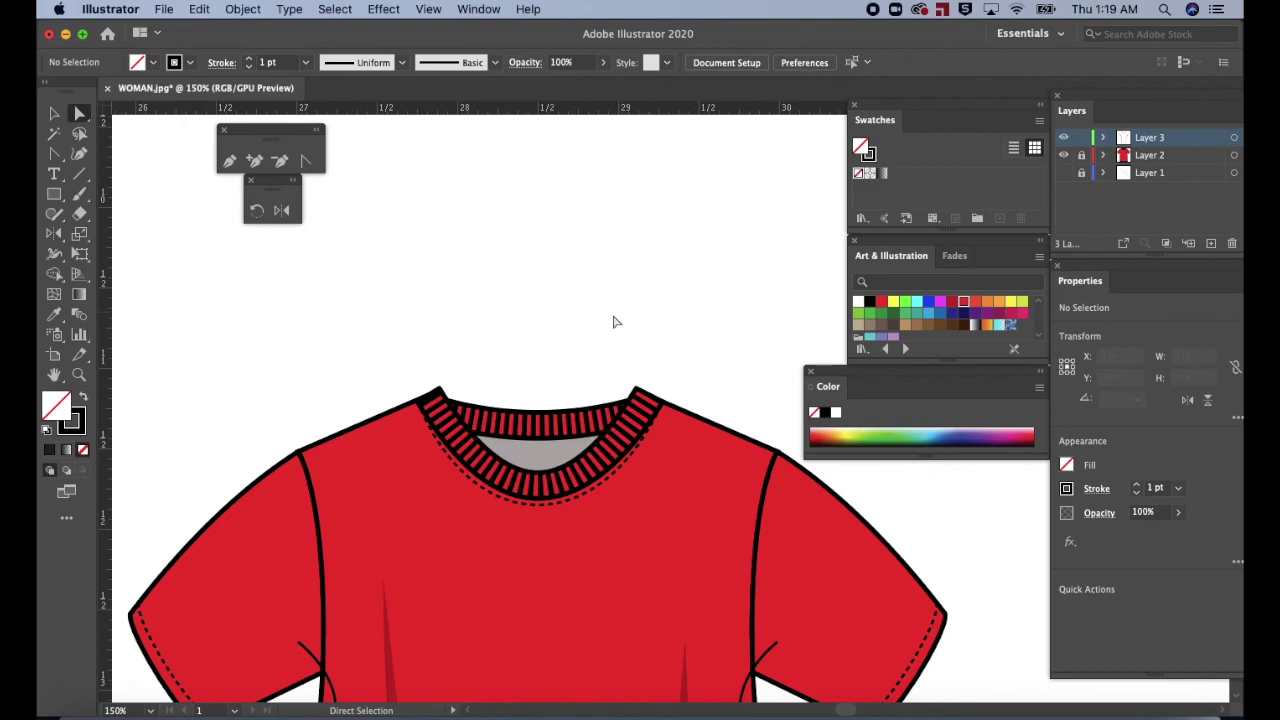
left_click(421, 407)
left_click_drag(425, 410, 411, 404)
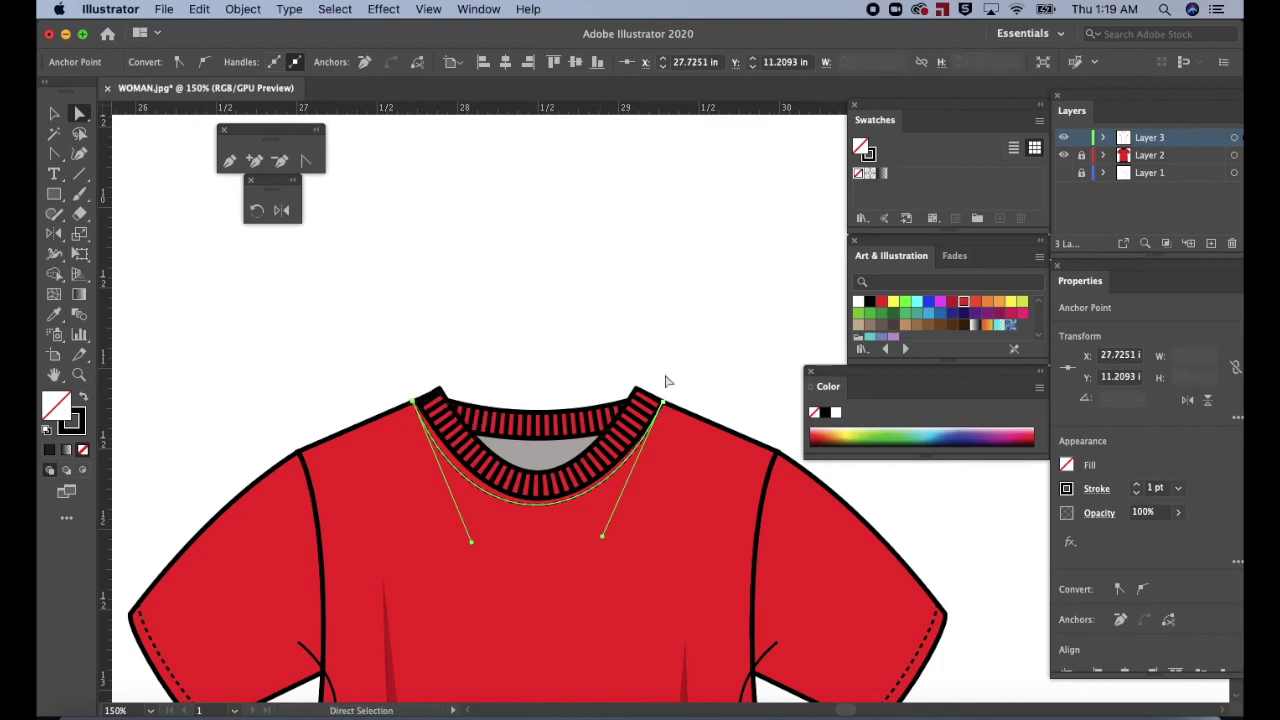
left_click_drag(665, 410, 668, 410)
left_click(669, 383)
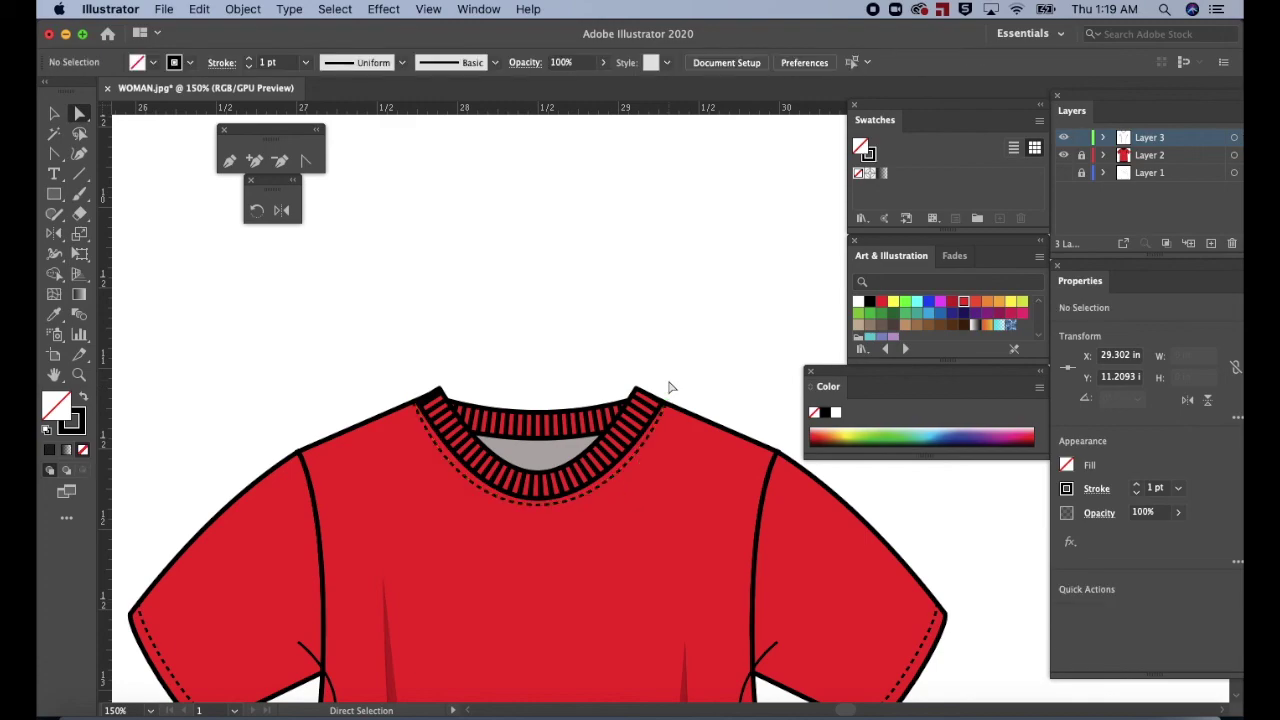
Fine-tune both direction handles of the neckline stitch line to even its spacing below the collar, and deselect.
left_click(566, 499)
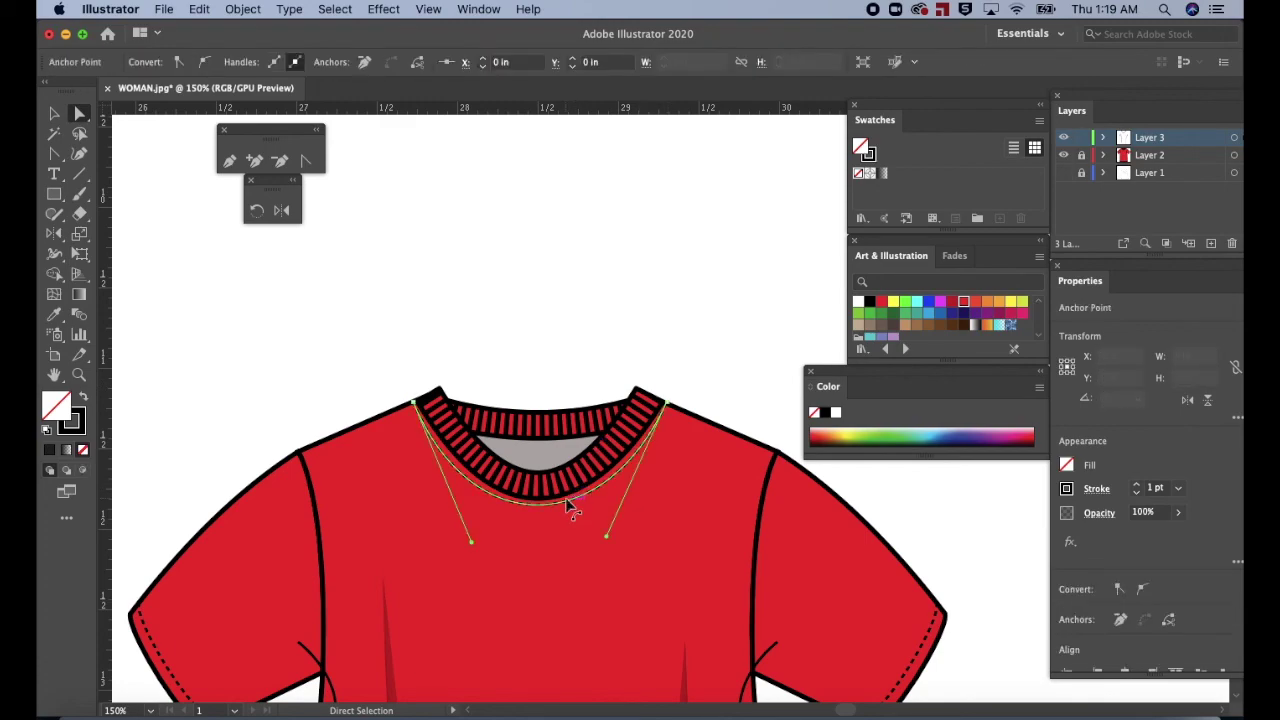
left_click_drag(472, 543, 484, 548)
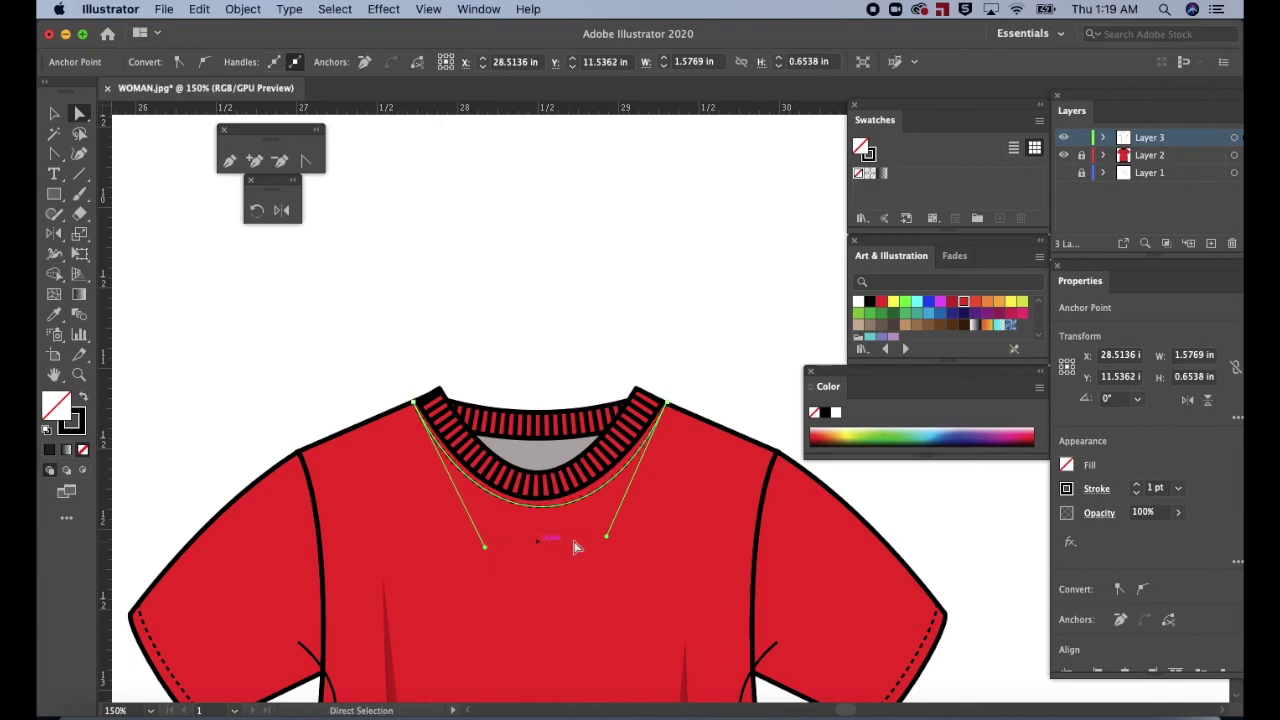
left_click_drag(608, 537, 600, 530)
left_click(697, 377)
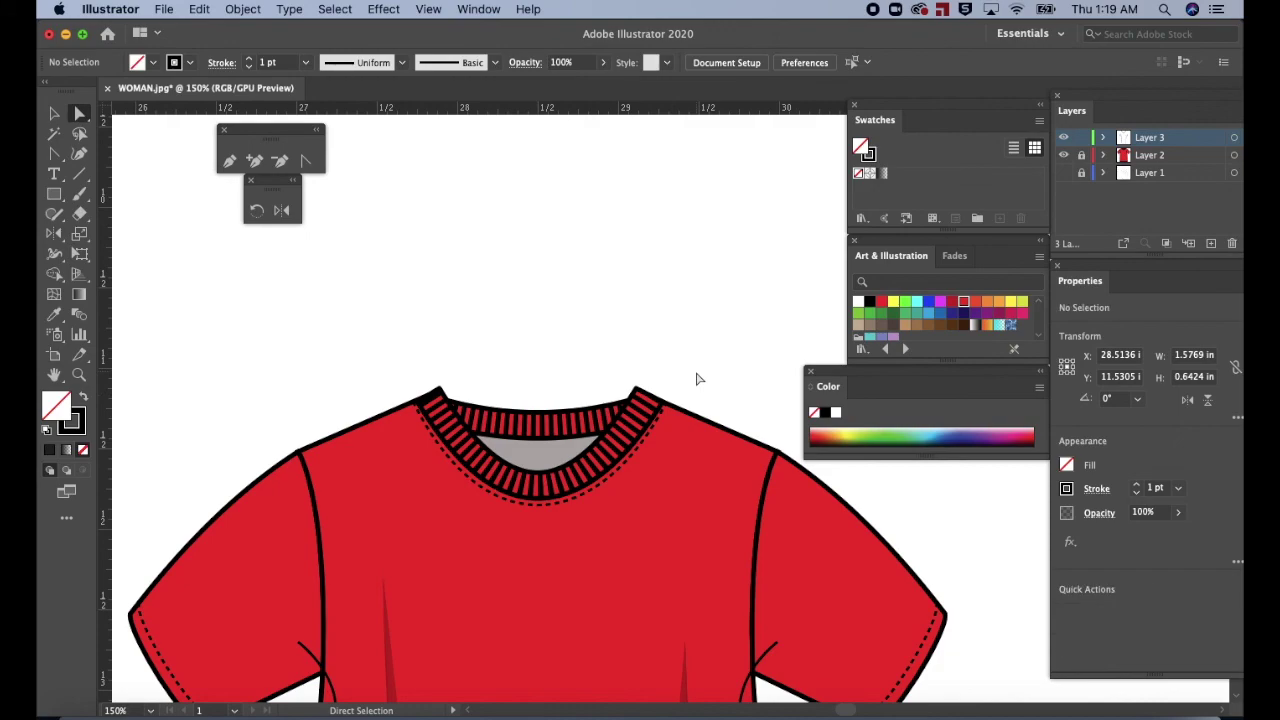
key("super+minus")
left_click_drag(694, 369, 677, 138)
key("super+minus")
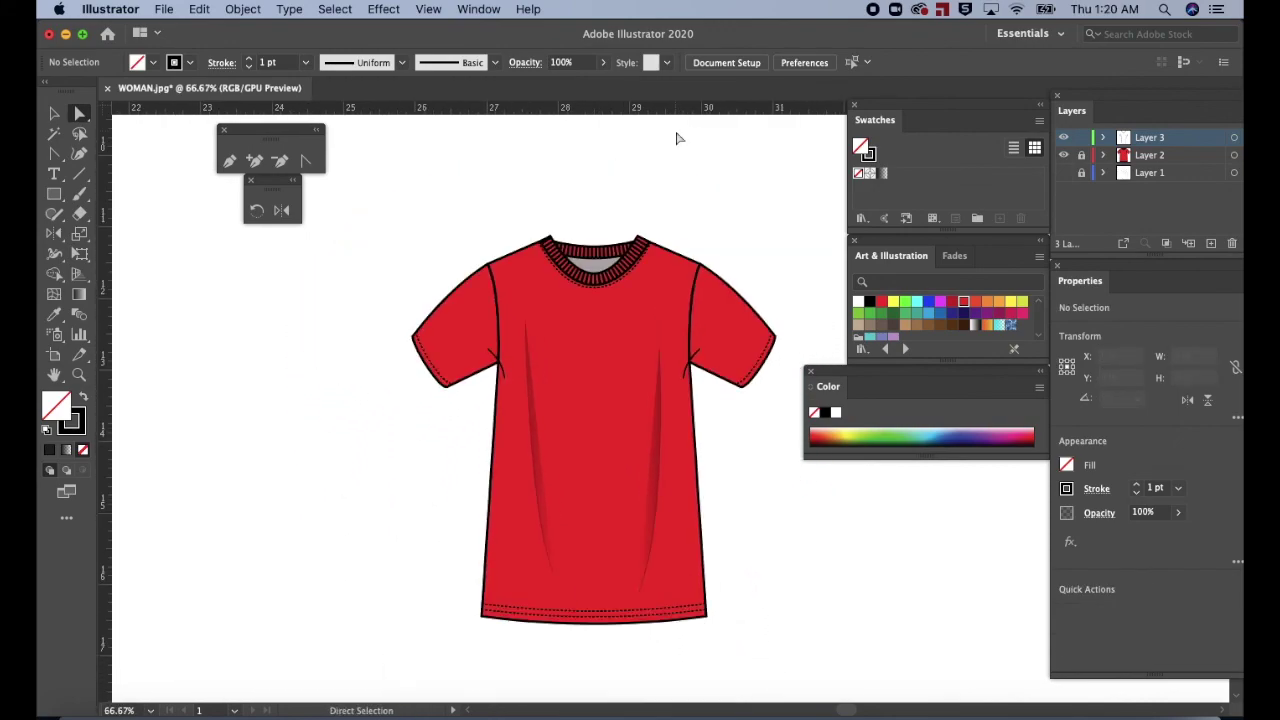